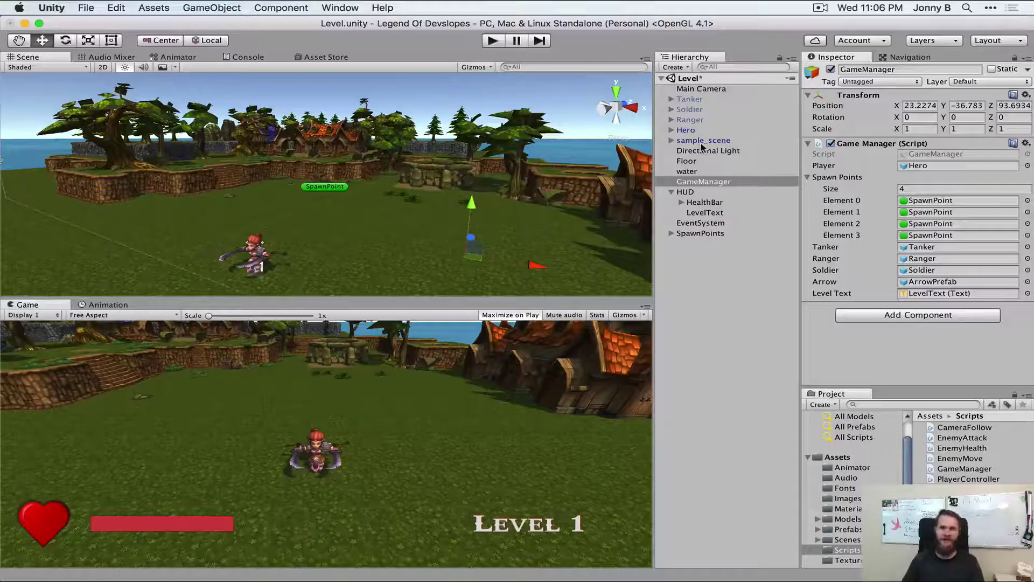
- Save the sample_scene environment as a prefab in the Prefabs folder
left_click(671, 192)
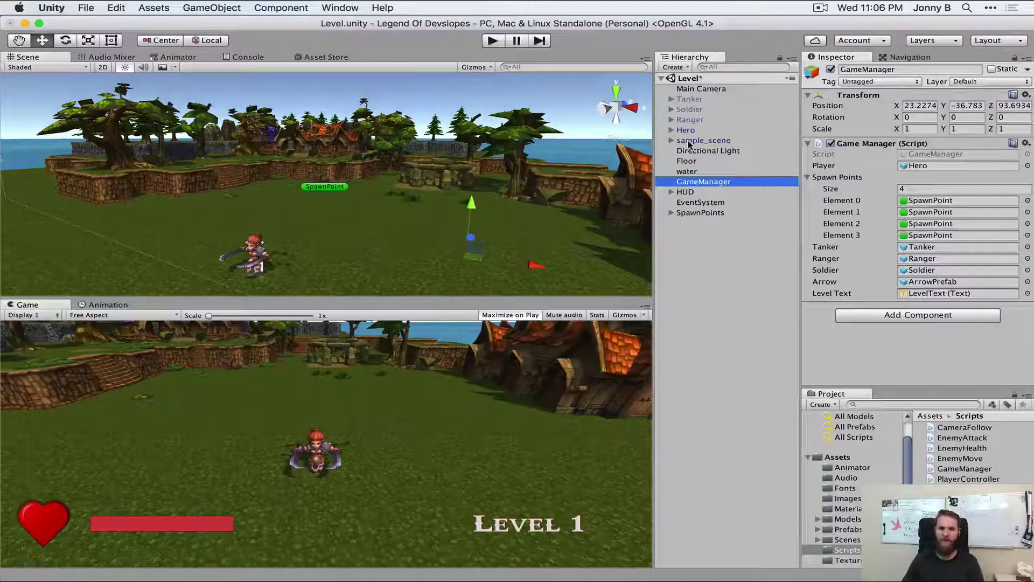
left_click_drag(689, 144, 850, 549)
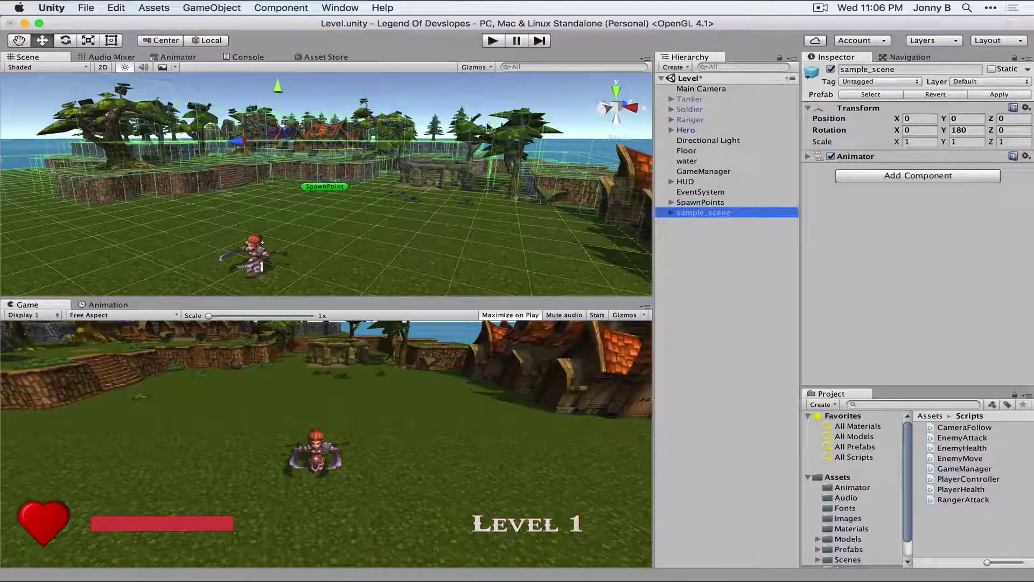
- Create a new scene named GameMenu in the Scenes folder
scroll(903, 445, "down", 2)
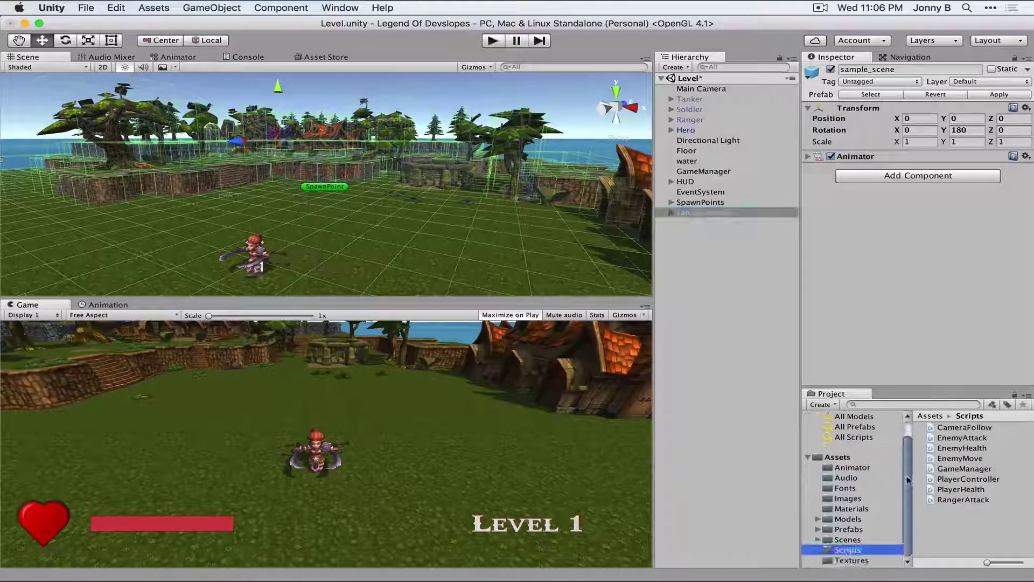
left_click(845, 539)
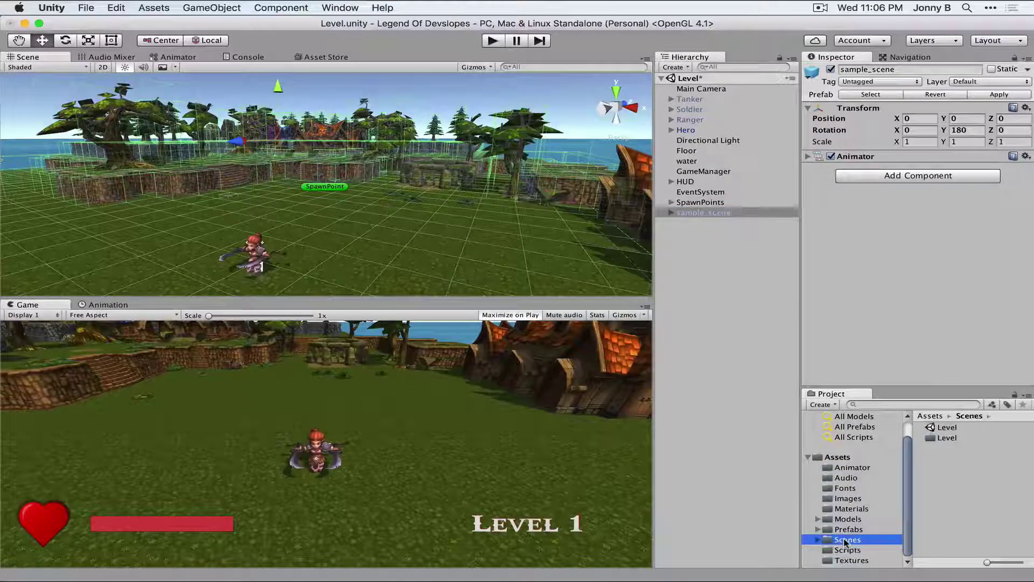
right_click(955, 479)
mouse_move(816, 352)
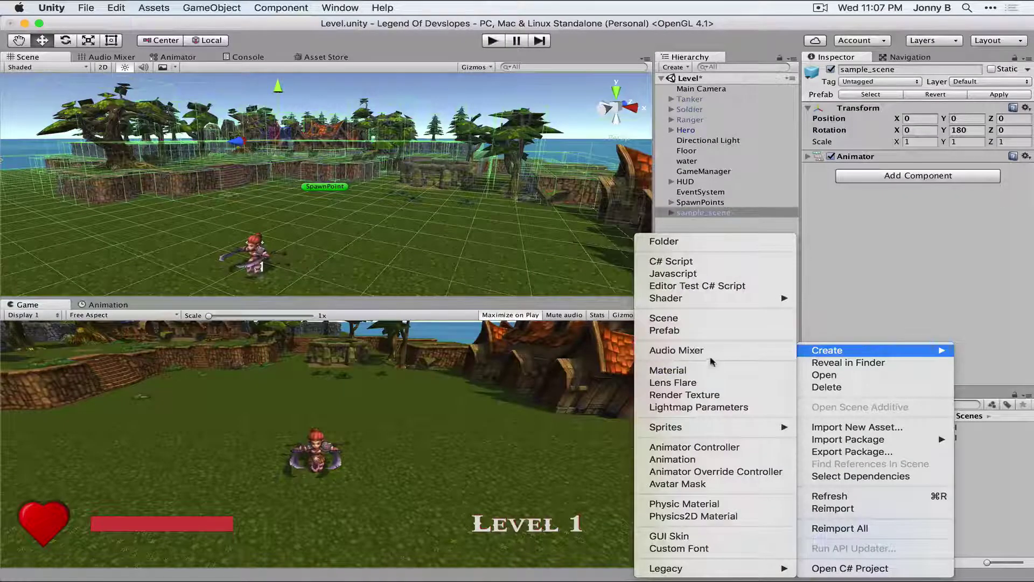
left_click(682, 322)
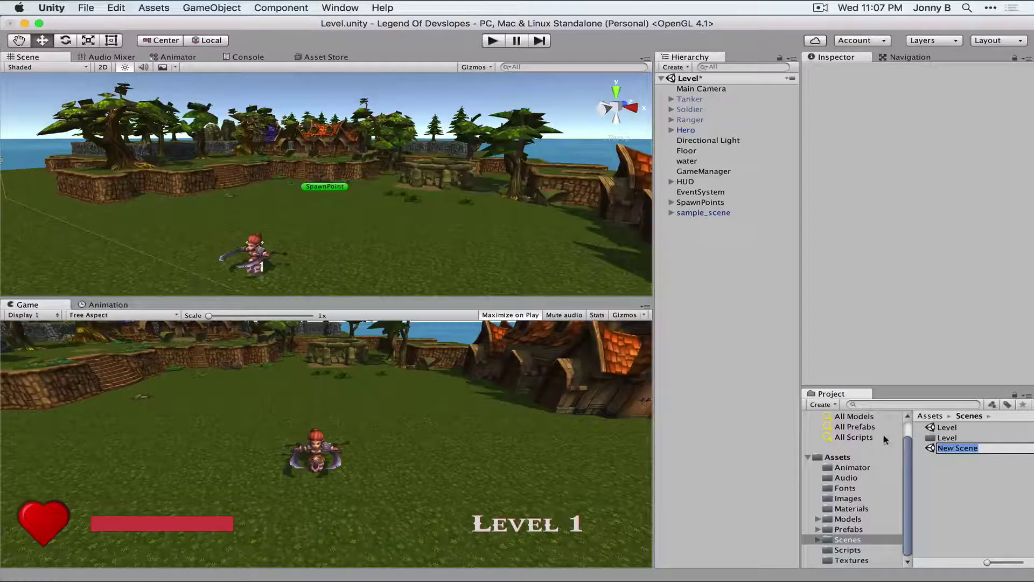
type("Game")
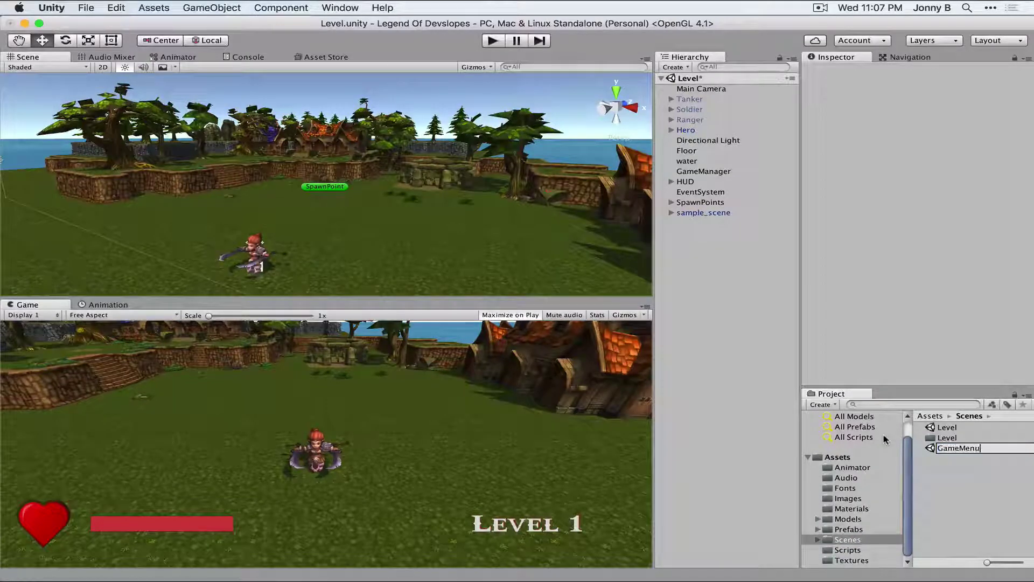
type("Menu")
key("Return")
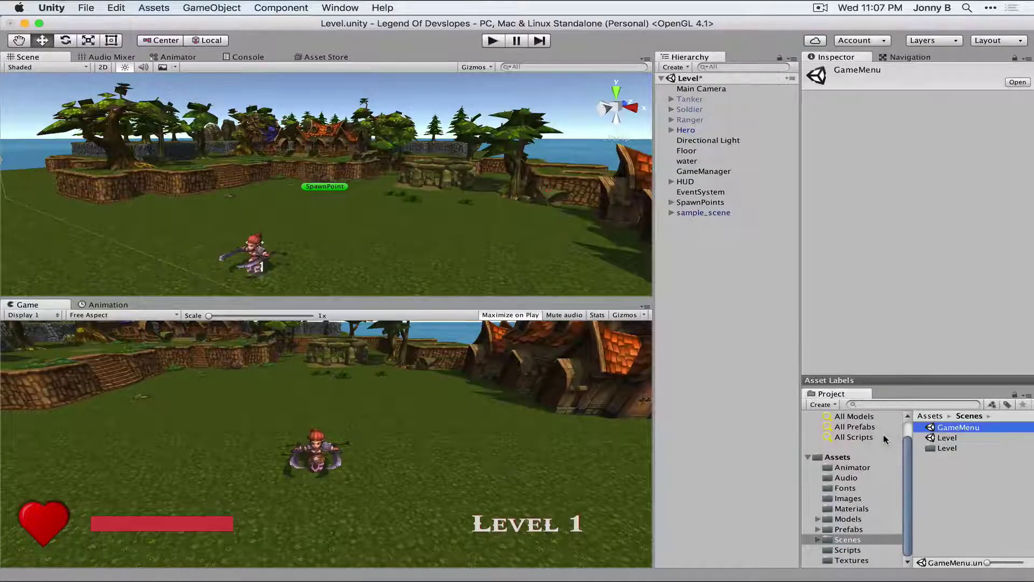
- Open the GameMenu scene, saving the changes made to the Level scene
double_click(961, 428)
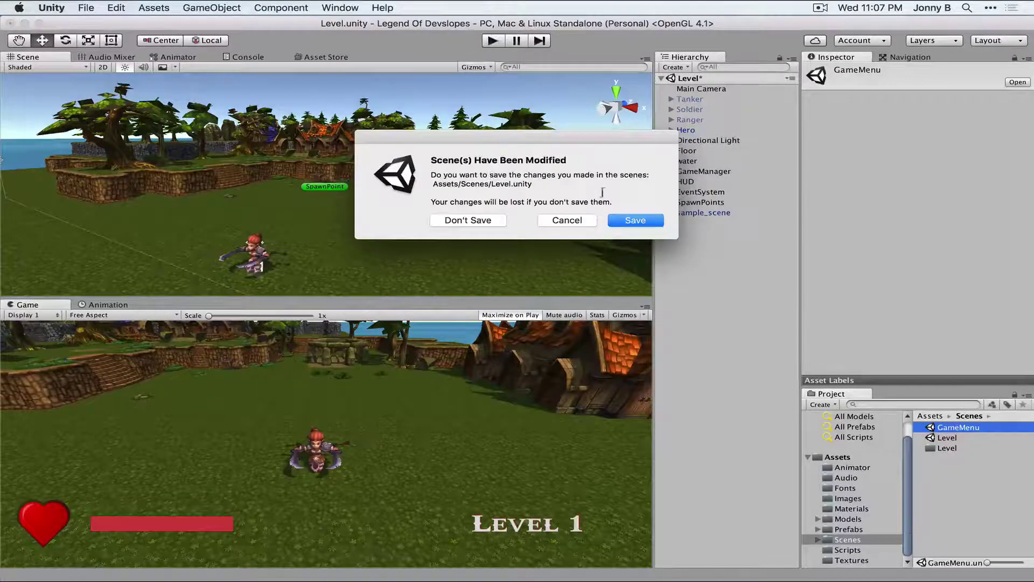
left_click(619, 220)
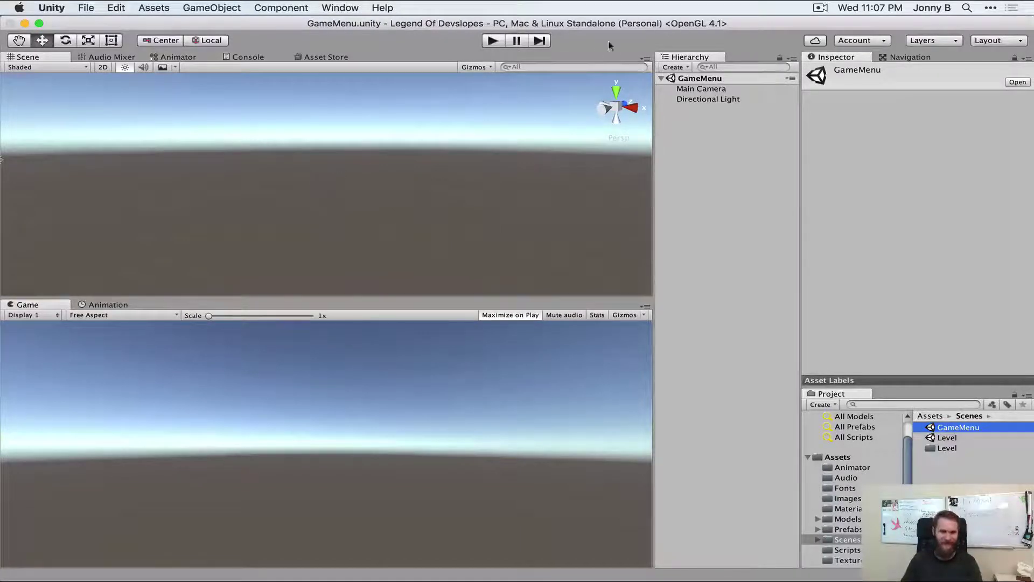
- Add the sample_scene prefab to the GameMenu scene and set its position to 0, 0, 0
left_click(848, 530)
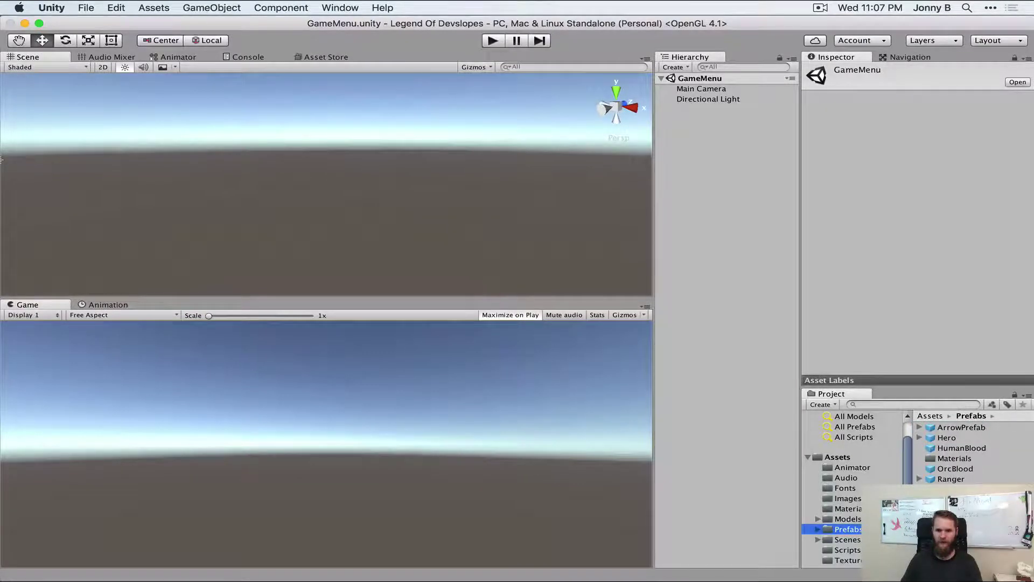
left_click_drag(950, 489, 332, 189)
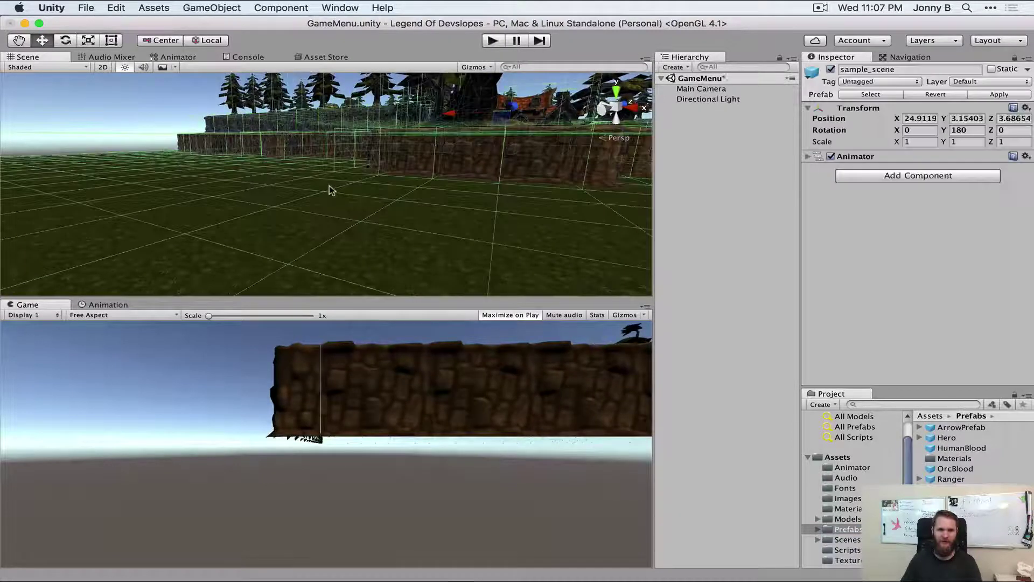
left_click(935, 120)
type("0")
key("Tab")
type("0")
key("Tab")
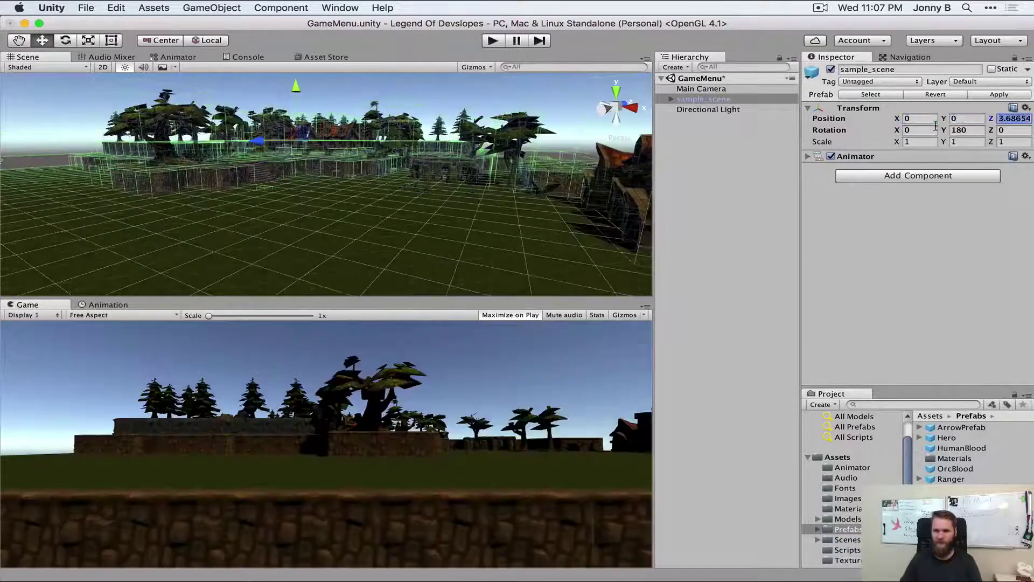
type("0")
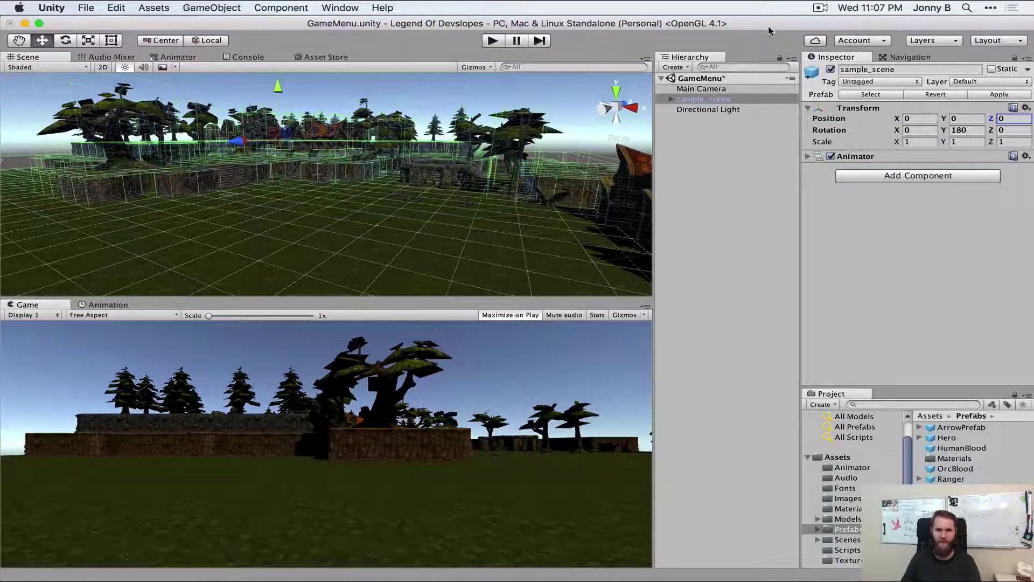
left_click(716, 183)
- Build the lighting for the GameMenu scene and close the lighting settings
middle_click_drag(313, 186, 360, 165)
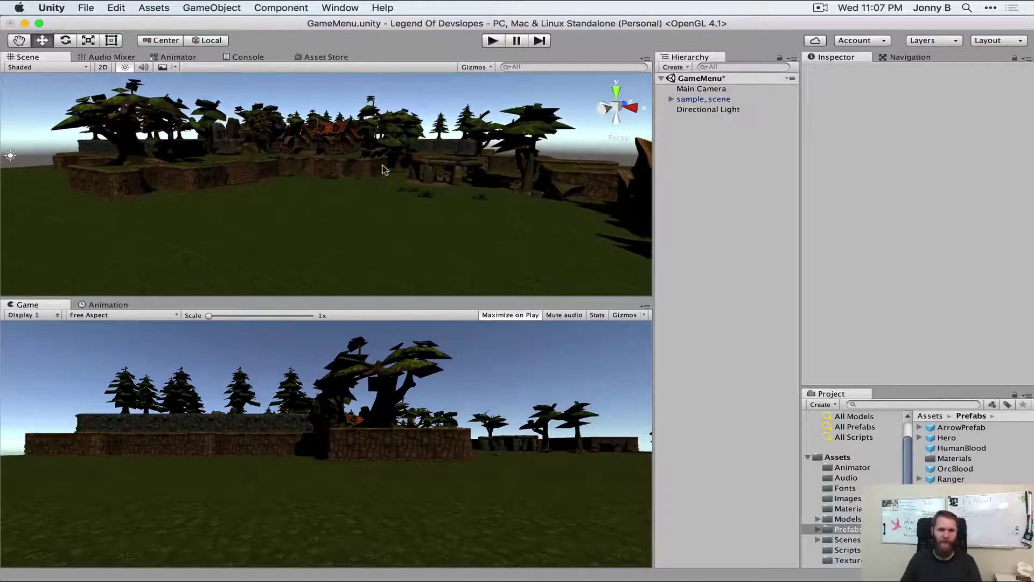
left_click(339, 7)
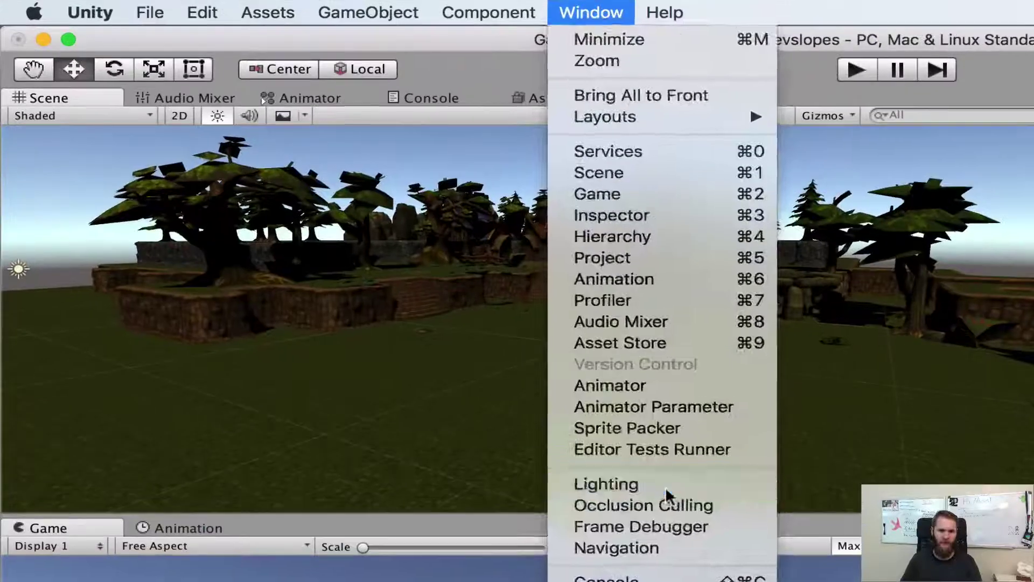
left_click(420, 307)
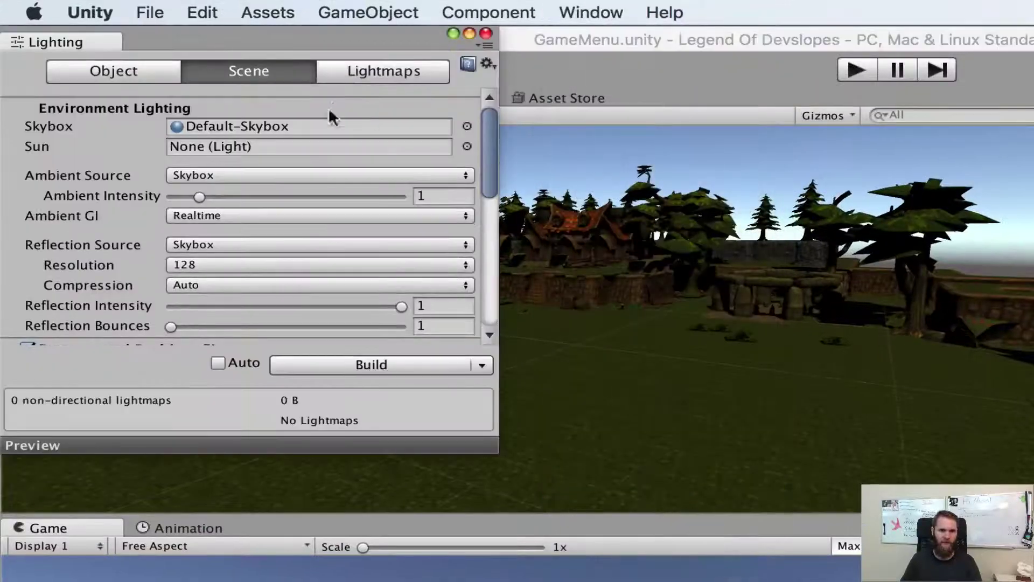
left_click(356, 71)
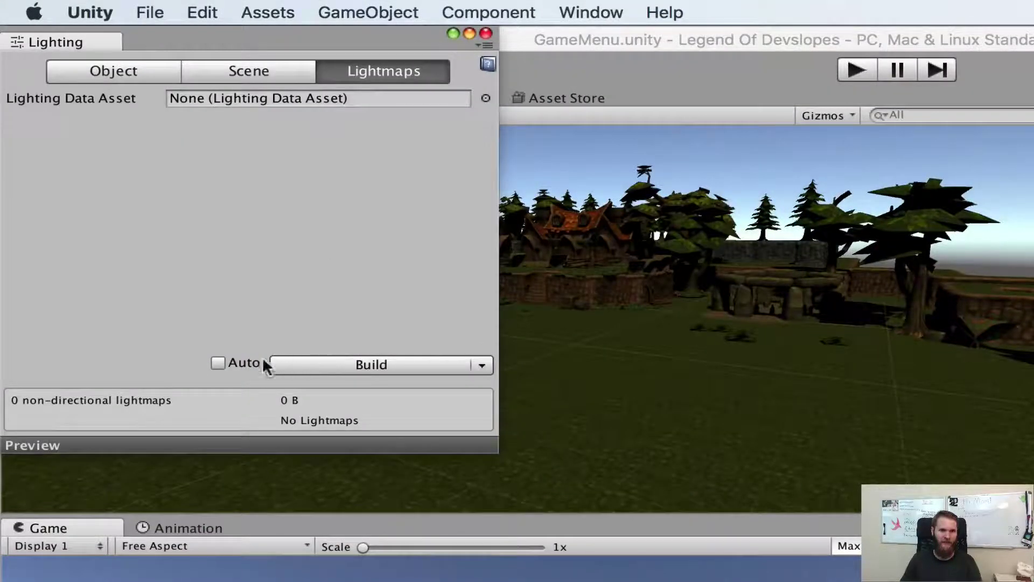
left_click(323, 363)
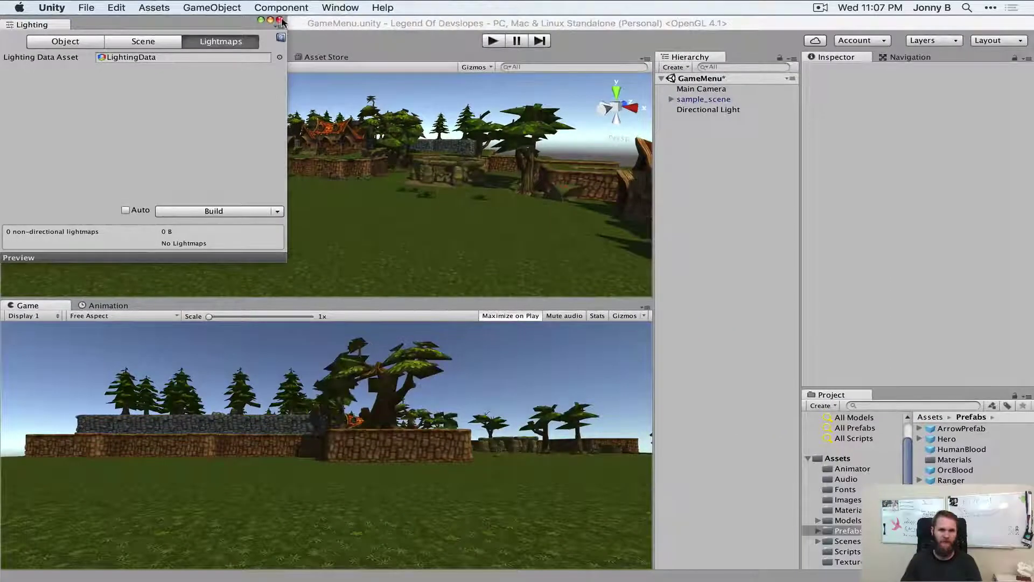
left_click(388, 27)
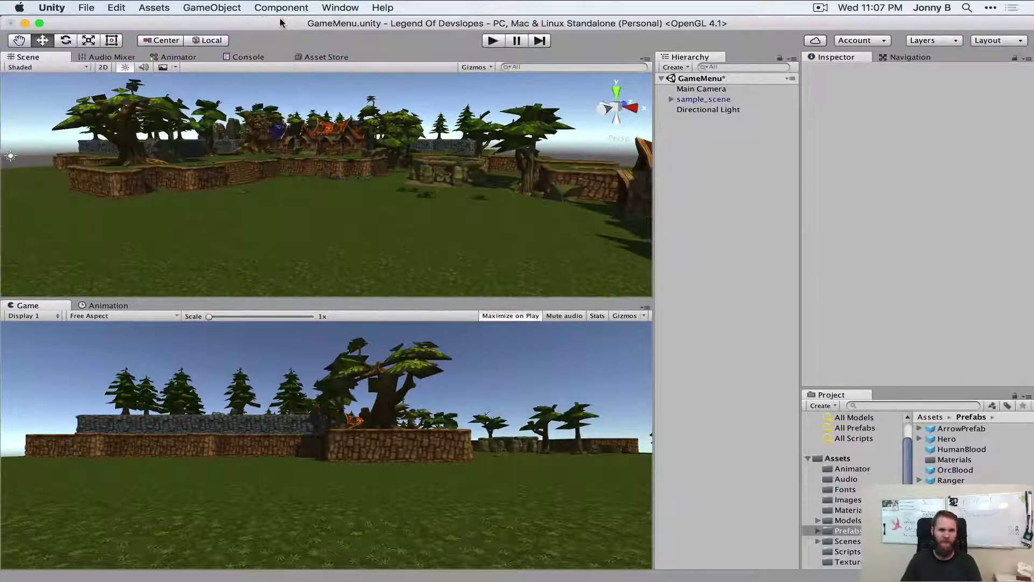
- Place the Hero, Ranger, Soldier and Tanker models side by side on the grass near the large house
middle_click_drag(381, 213, 269, 232)
scroll(277, 228, "down", 5)
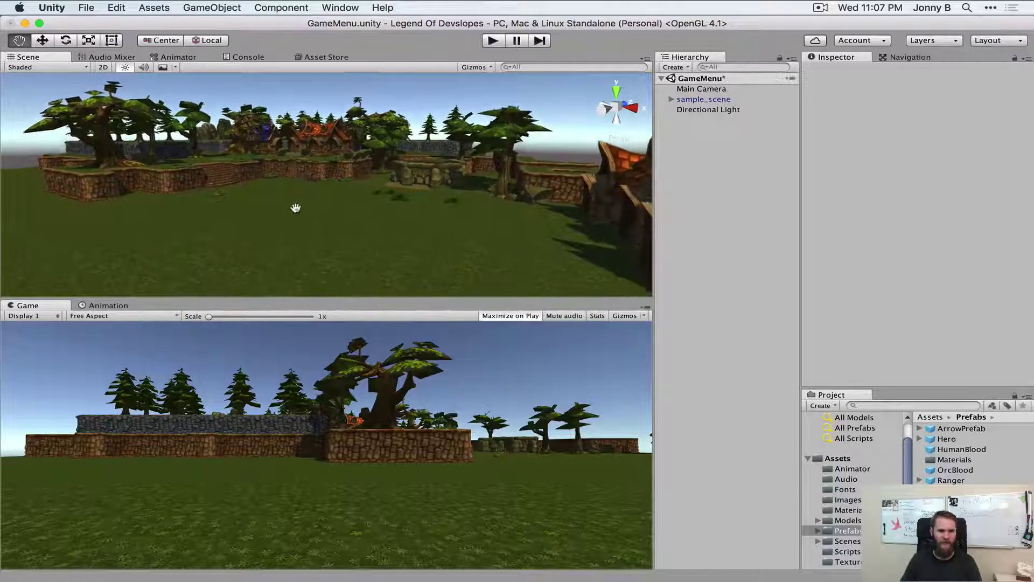
left_click_drag(297, 212, 264, 224, "alt")
scroll(263, 225, "up", 5)
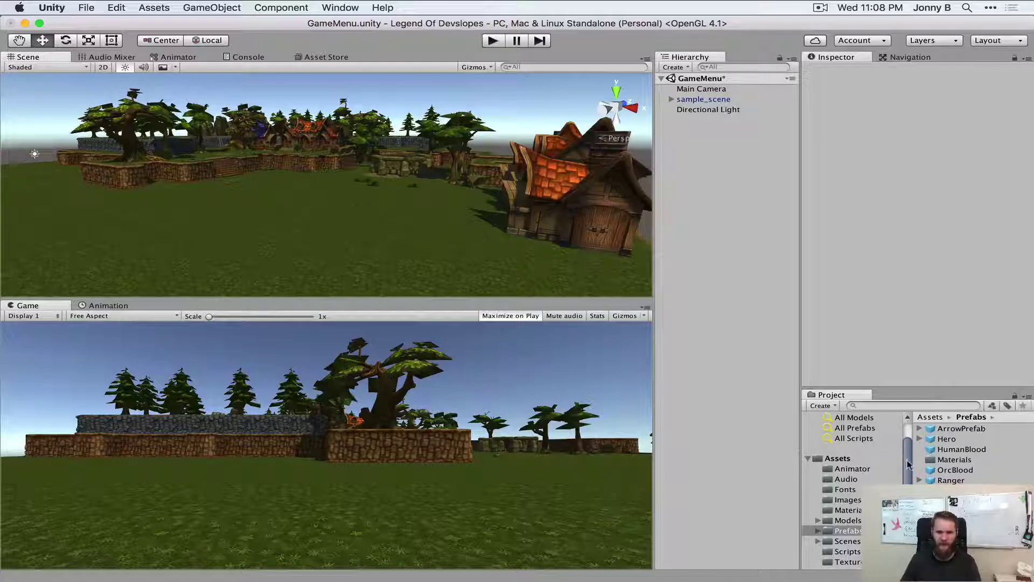
left_click(905, 480)
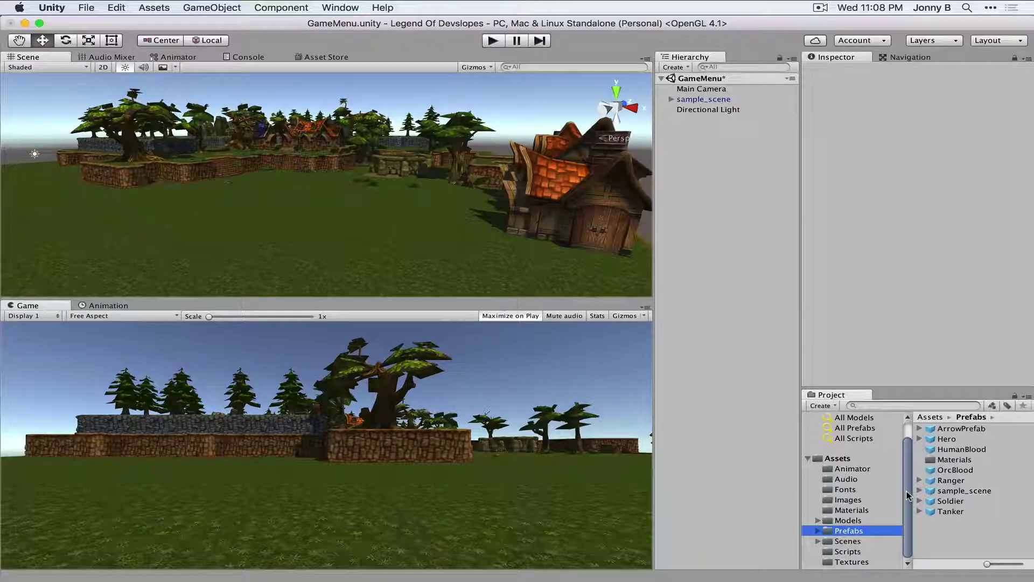
left_click(850, 520)
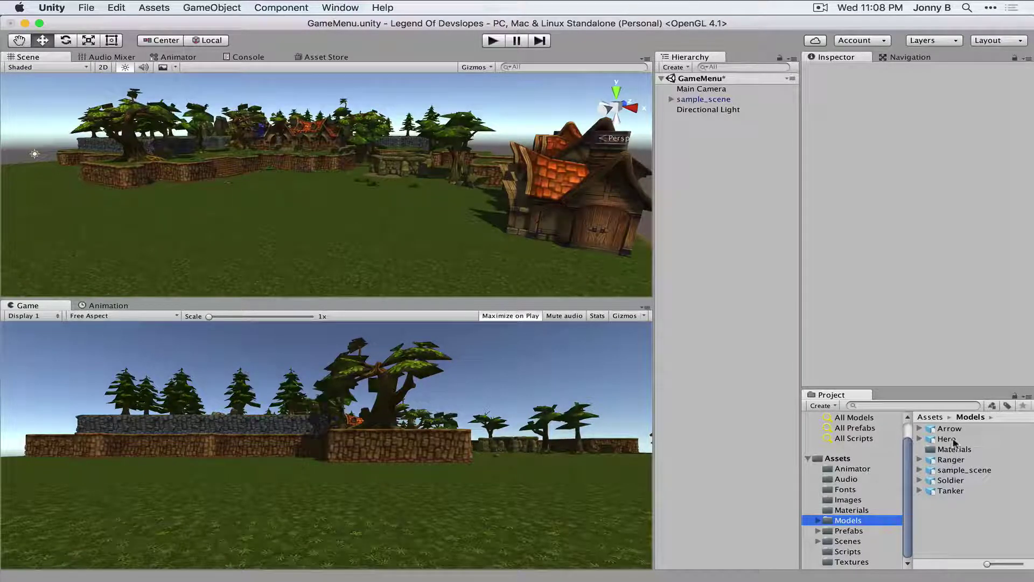
left_click_drag(948, 439, 345, 216)
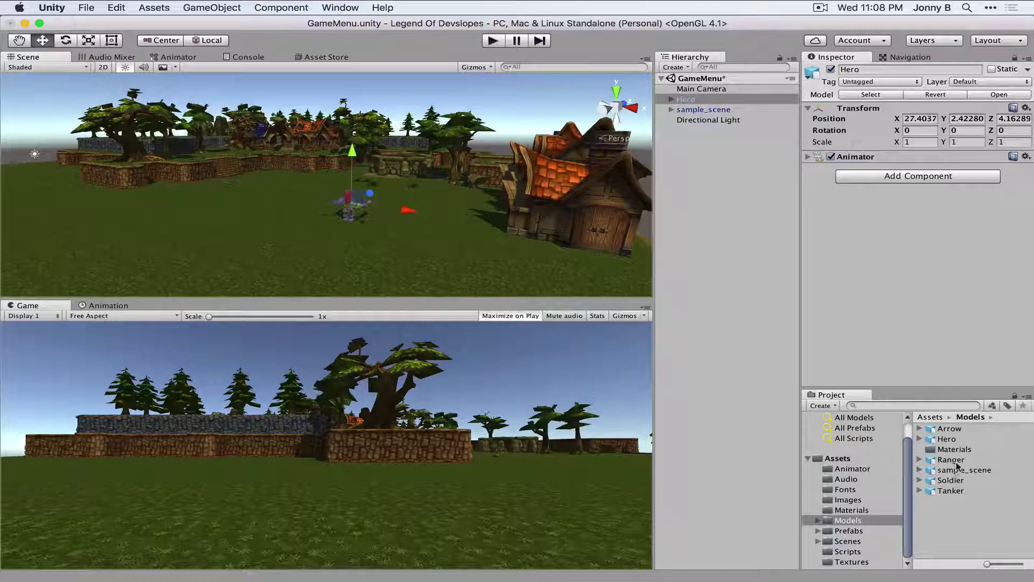
left_click_drag(951, 459, 301, 221)
left_click_drag(946, 484, 402, 221)
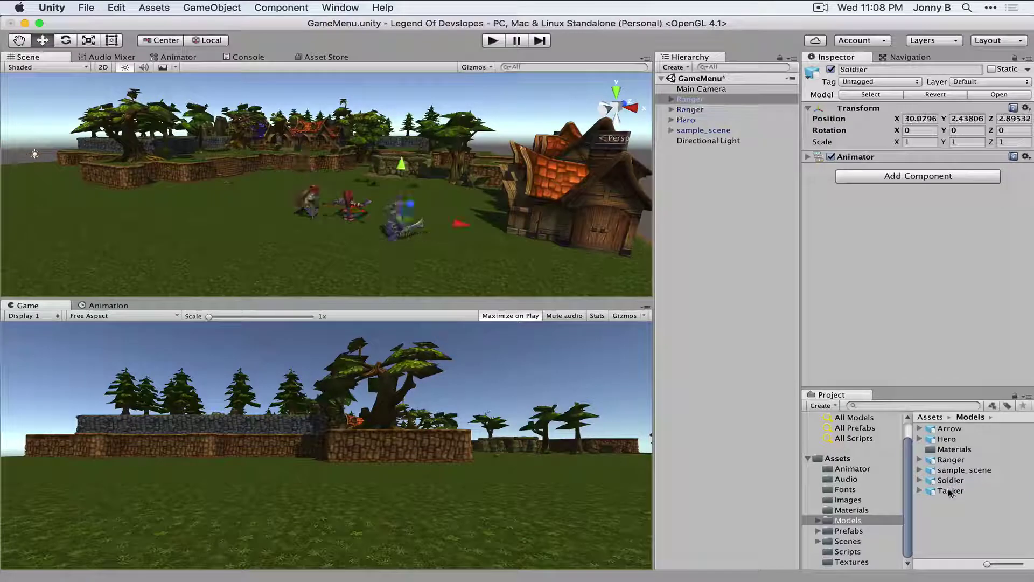
left_click_drag(949, 491, 252, 244)
left_click_drag(249, 231, 250, 230)
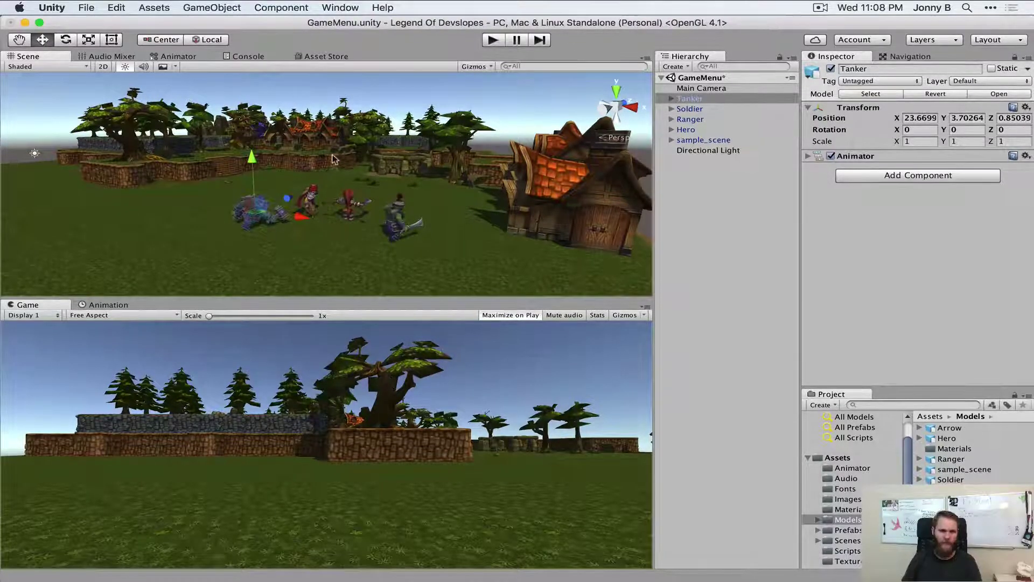
- Set the Tanker's scale to 1.5 on the X, Y and Z axes
left_click(920, 141)
type("1.5")
key("Tab")
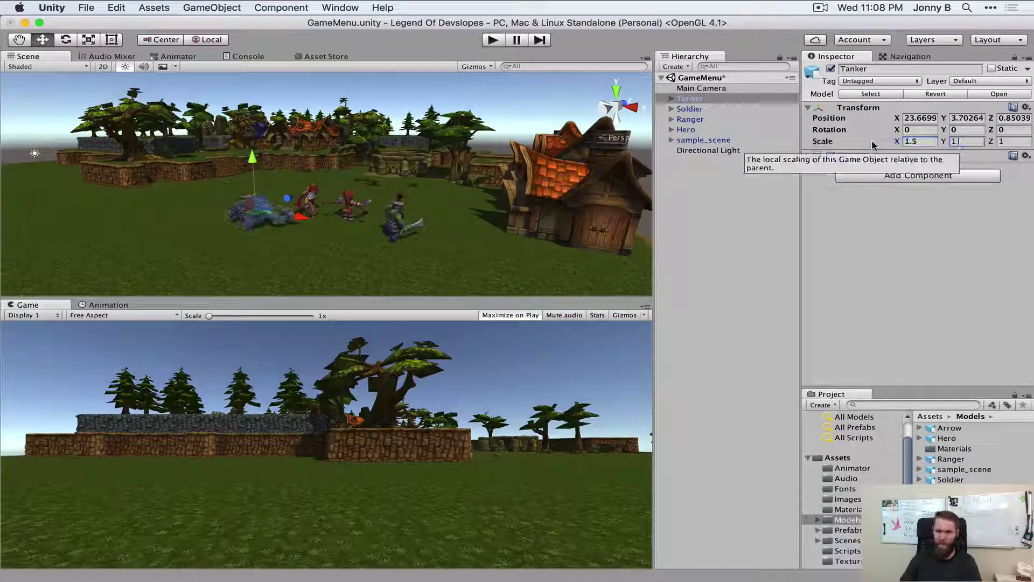
type("1.5")
key("Tab")
type("1.")
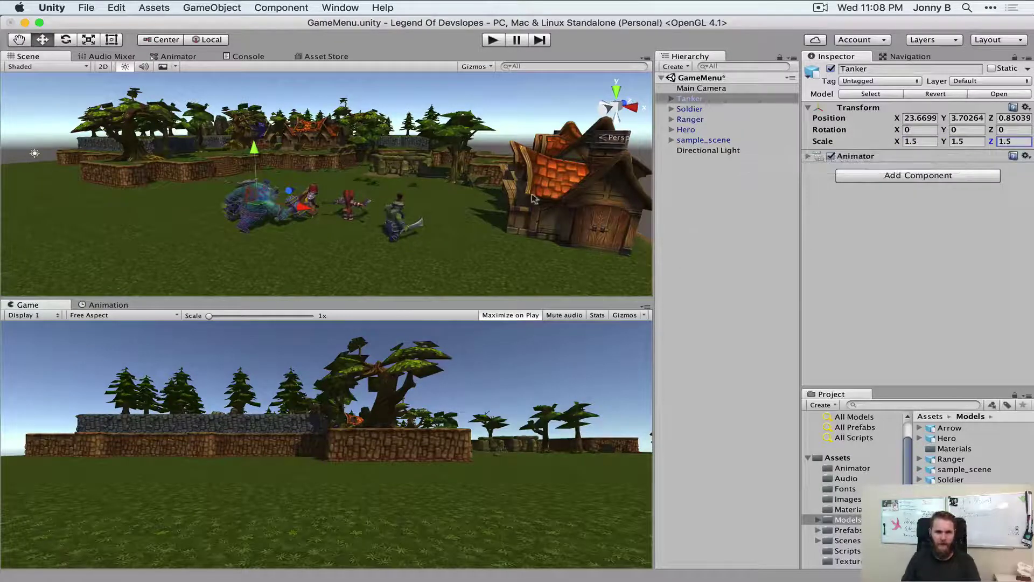
- Set the Y rotation of the Tanker, Soldier, Ranger and Hero together to 180
left_click(693, 111)
key("Up")
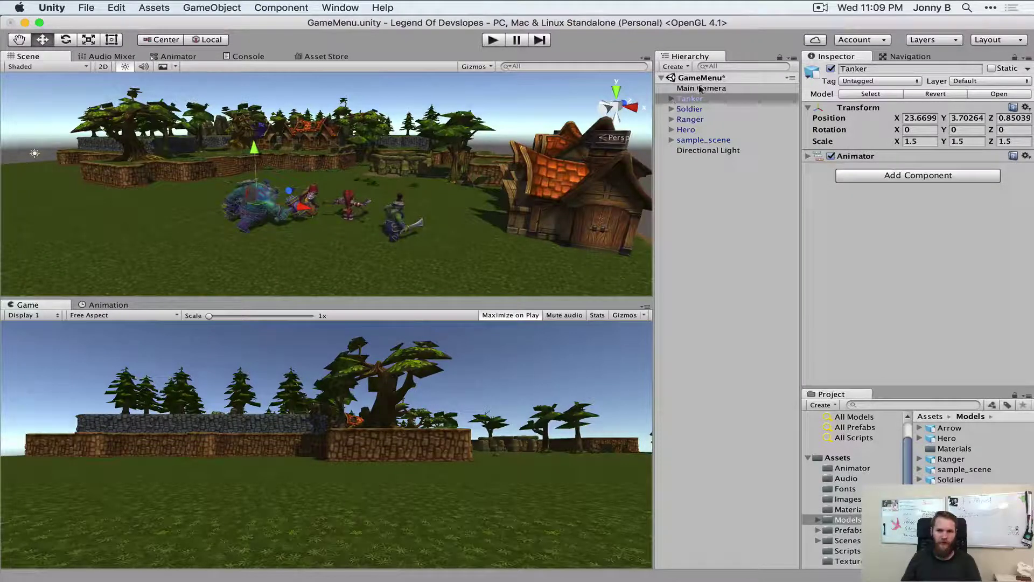
left_click(687, 129, "shift")
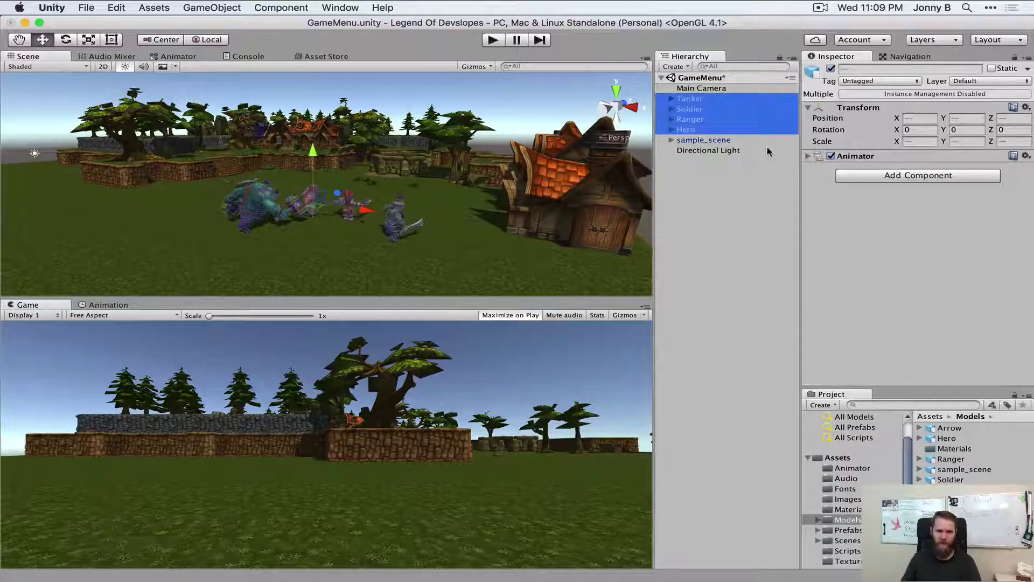
left_click(964, 130)
type("18")
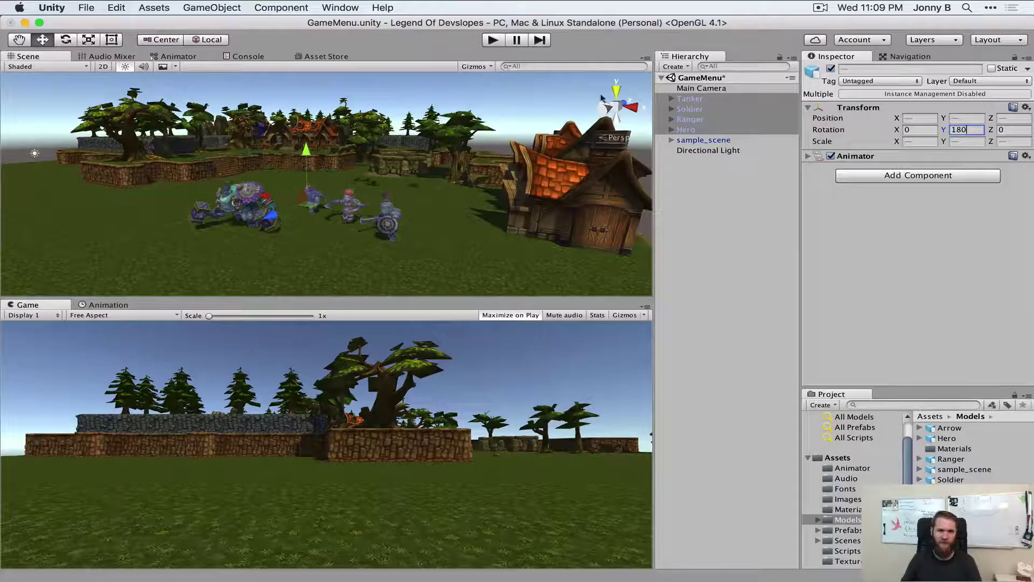
left_click(454, 200)
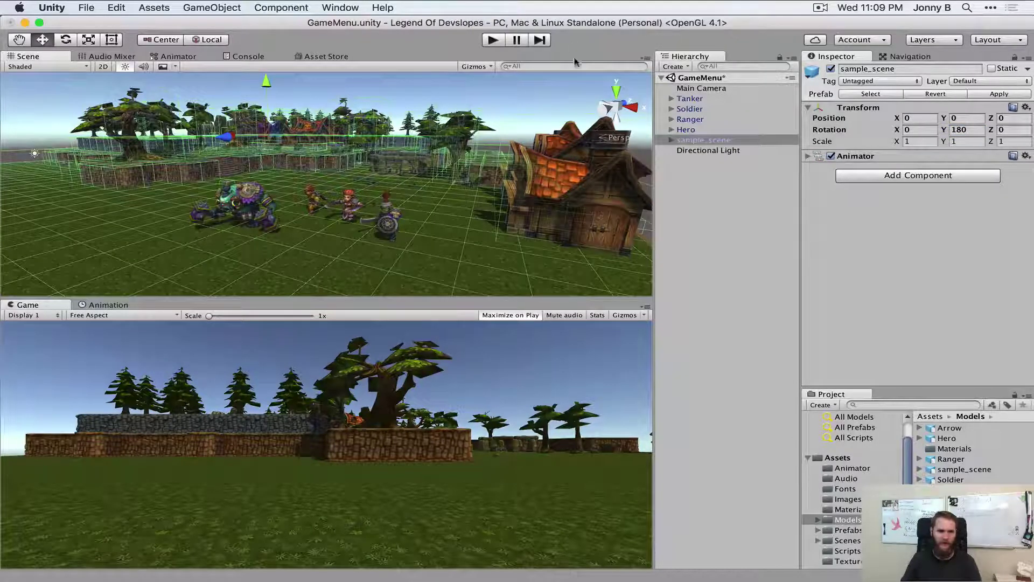
- Move the Main Camera in front of the characters, to about X 29.84, Y 1.83, Z -10
left_click(692, 89)
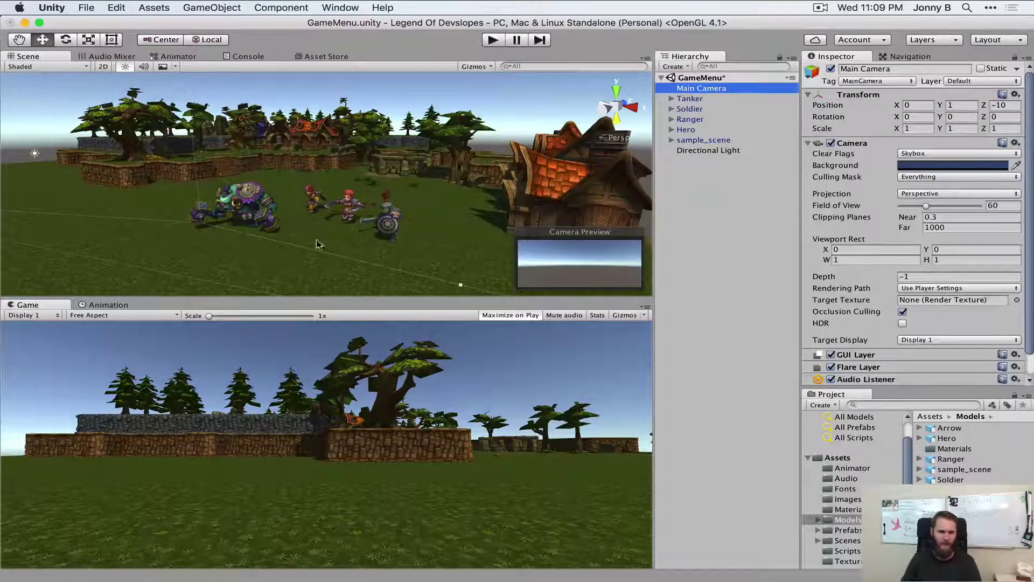
left_click_drag(317, 245, 205, 187, "alt")
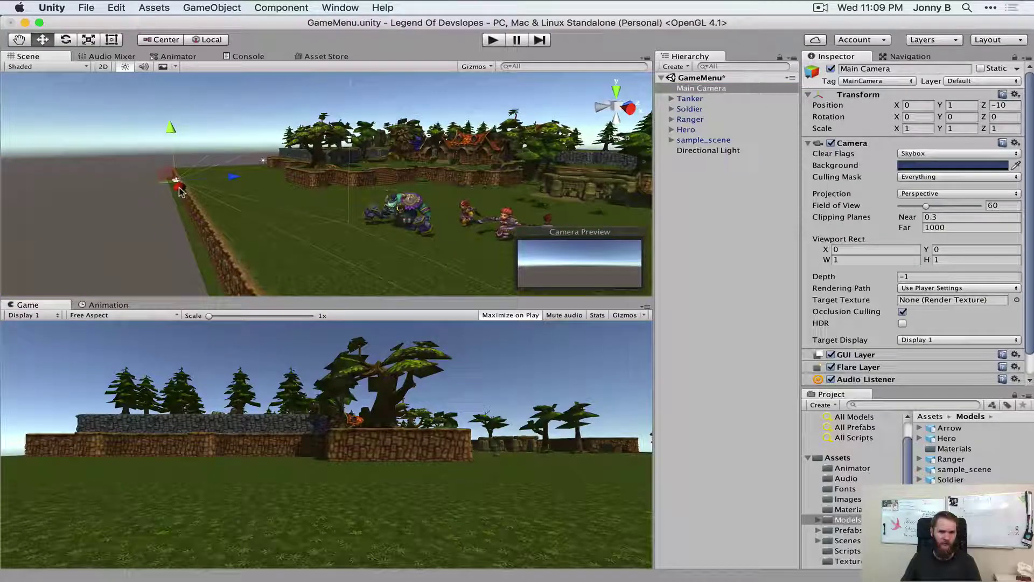
left_click_drag(179, 189, 322, 217)
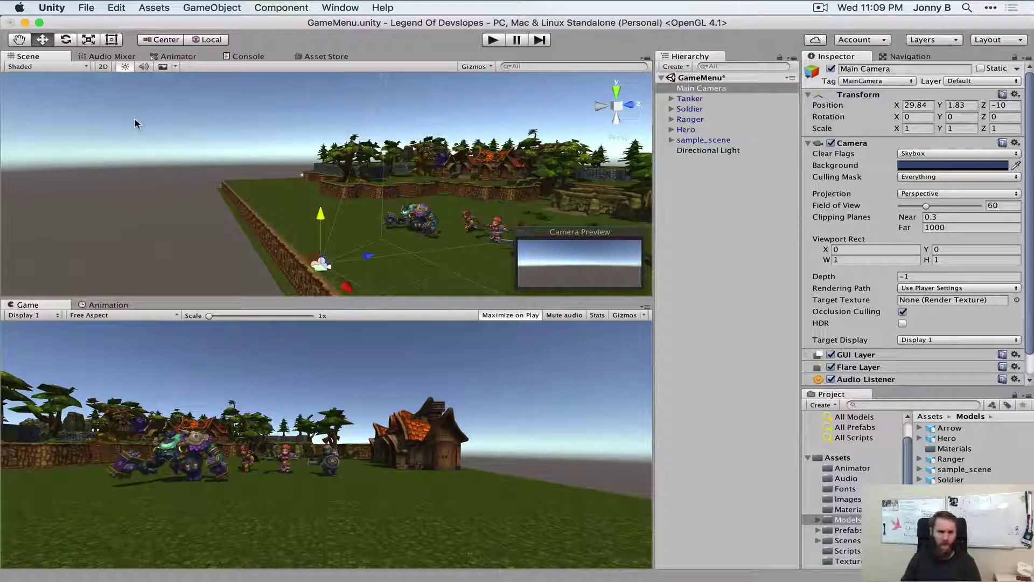
- Rotate the Main Camera to about -26 on Y and bring it closer to the characters, to about X 29.24, Z -4.87
key("e")
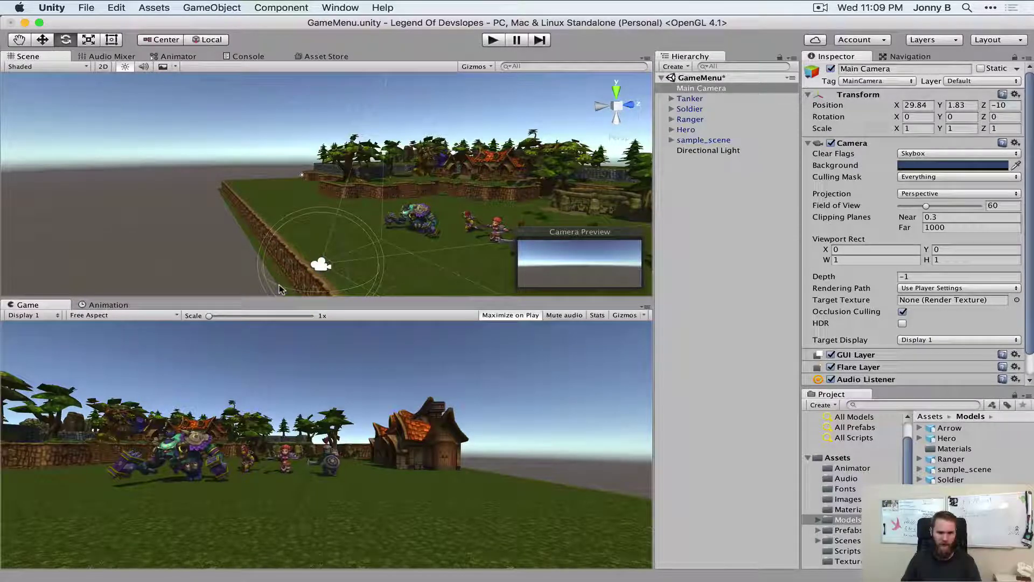
left_click_drag(279, 284, 306, 289)
key("q")
key("w")
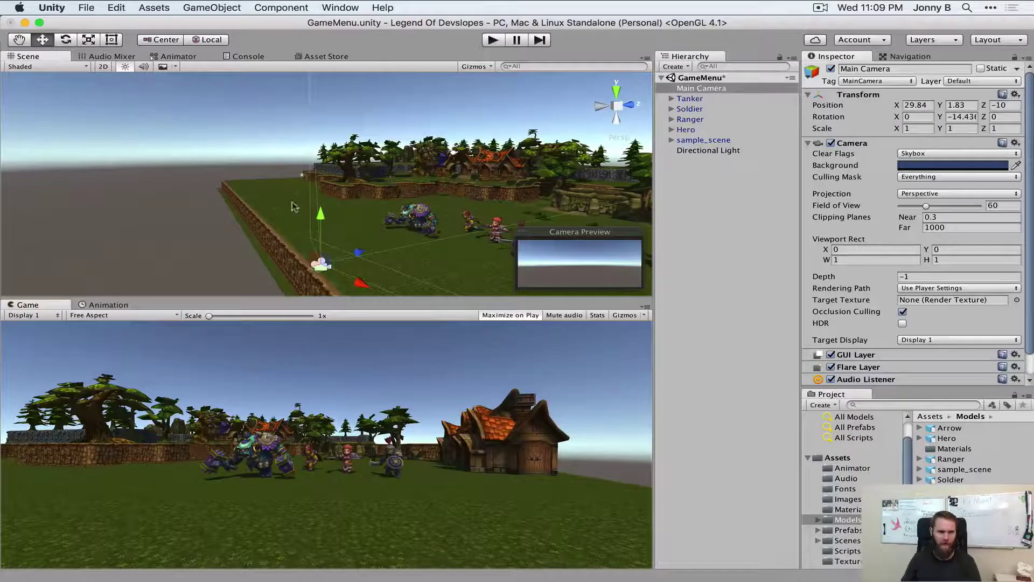
left_click_drag(356, 255, 430, 259)
key("e")
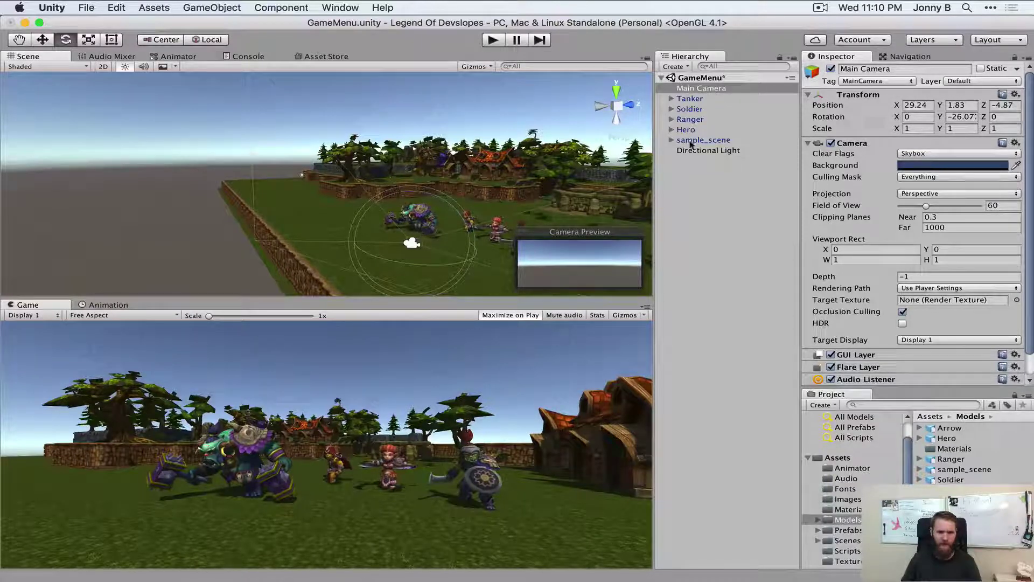
- Rotate the Tanker to about 124 degrees on Y so it faces the camera
left_click(691, 99)
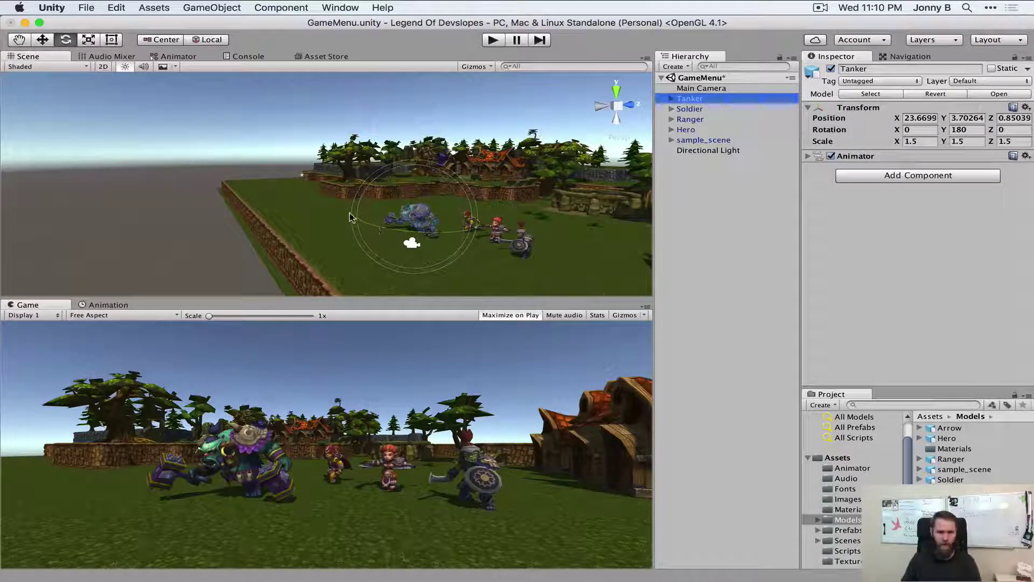
left_click_drag(377, 228, 475, 233)
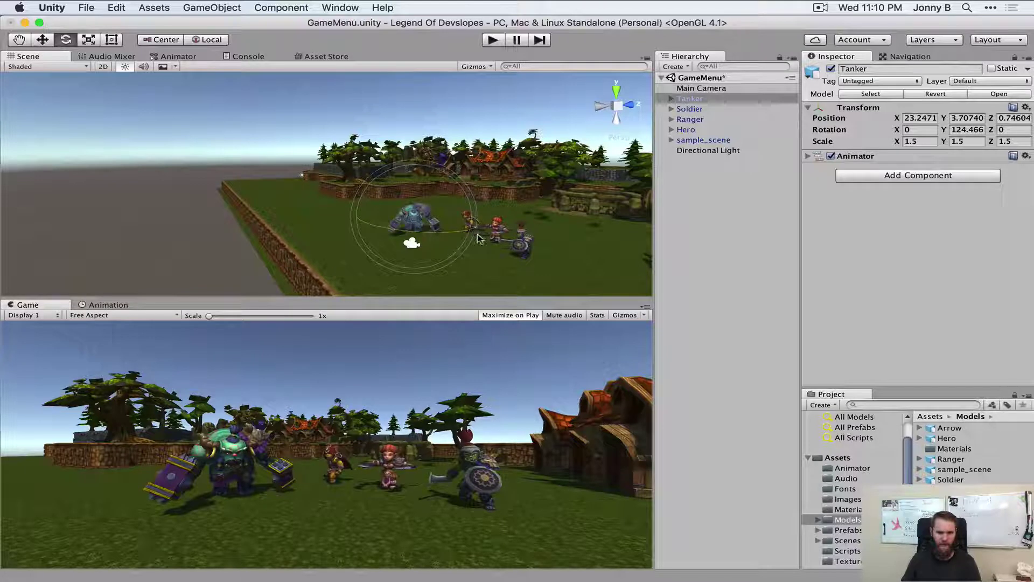
- Move the Main Camera forward to about X 28.46, Z -3.28 for a tighter framing of the characters
left_click(699, 89)
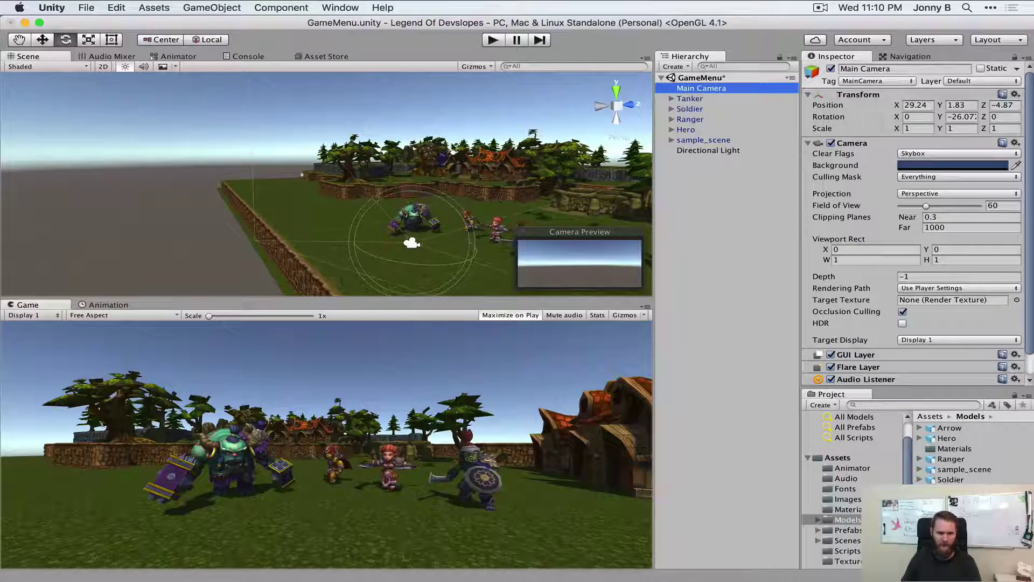
key("w")
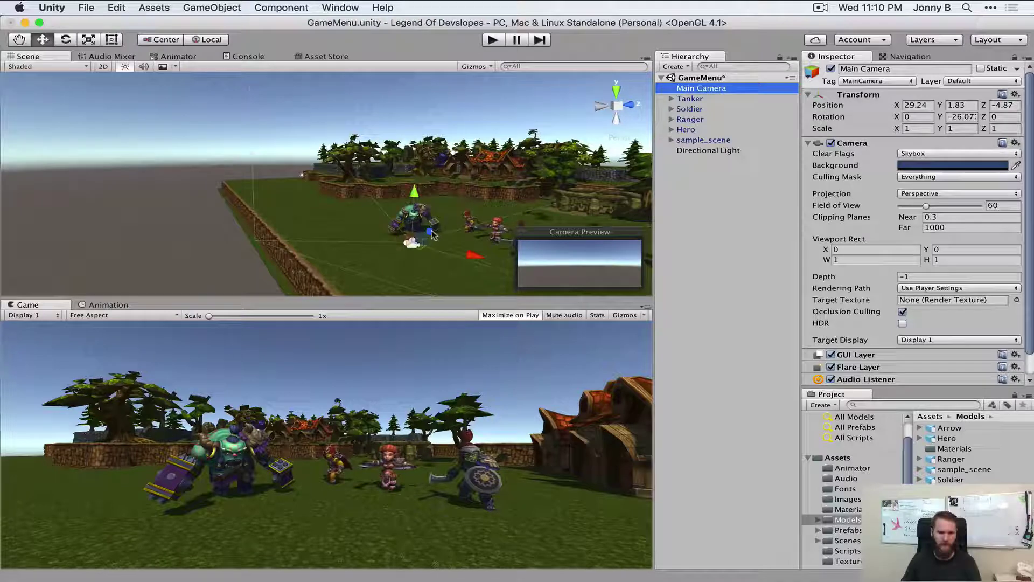
left_click_drag(432, 234, 446, 225)
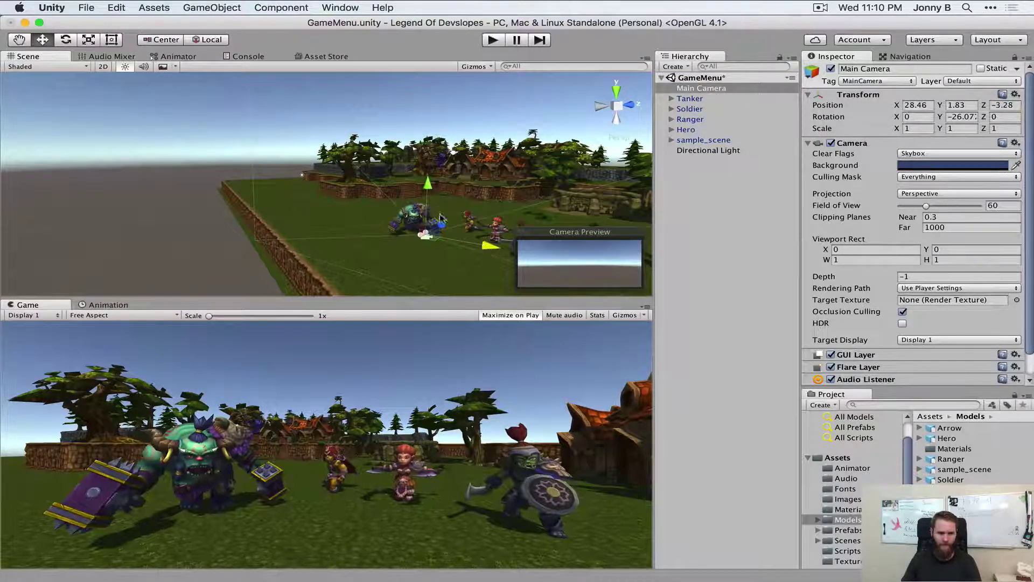
- Reposition the Tanker to about X 22.9, Z 0.73 and widen the Scene and Game views
left_click(690, 99)
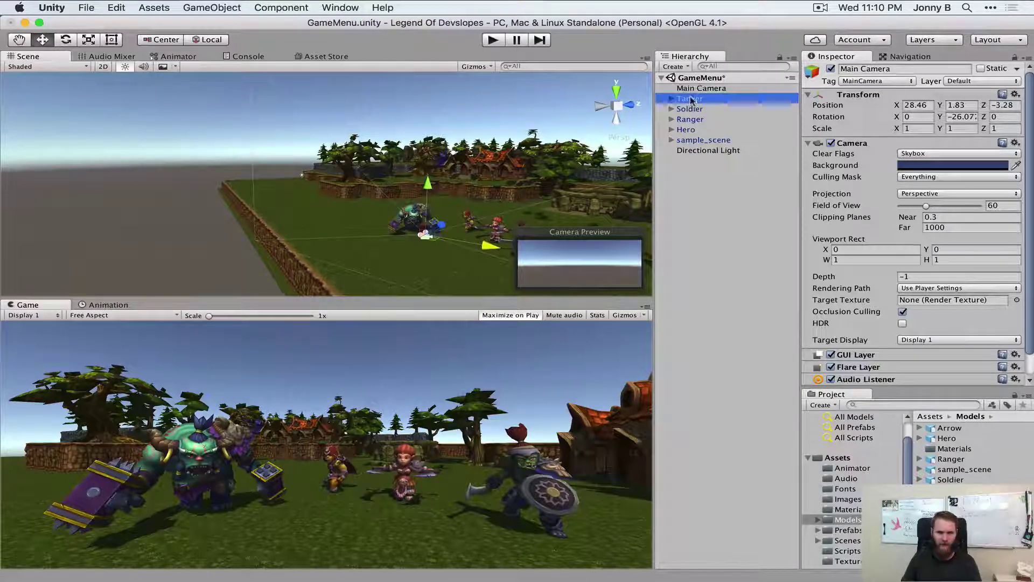
left_click_drag(359, 219, 356, 218)
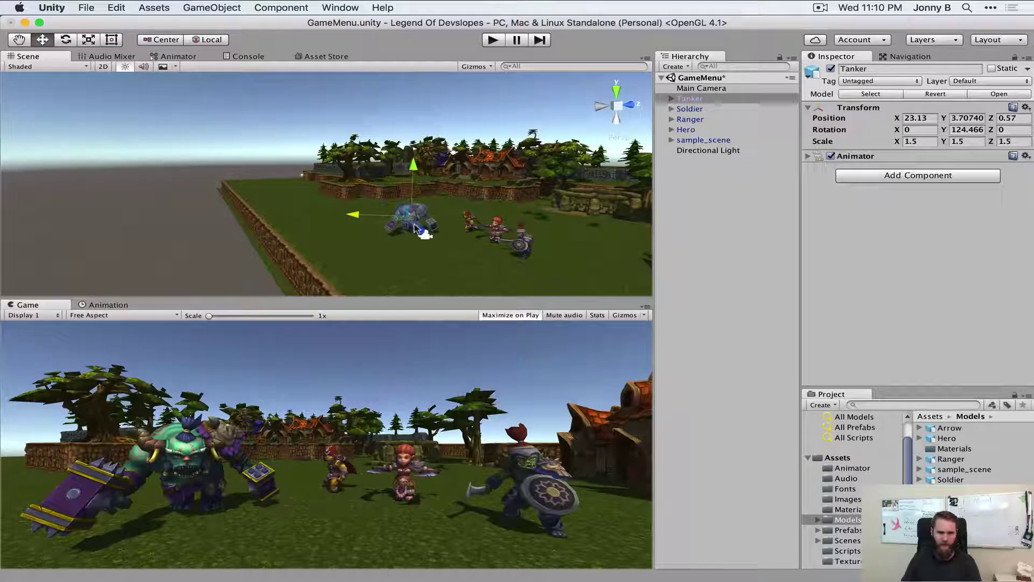
left_click_drag(423, 232, 424, 233)
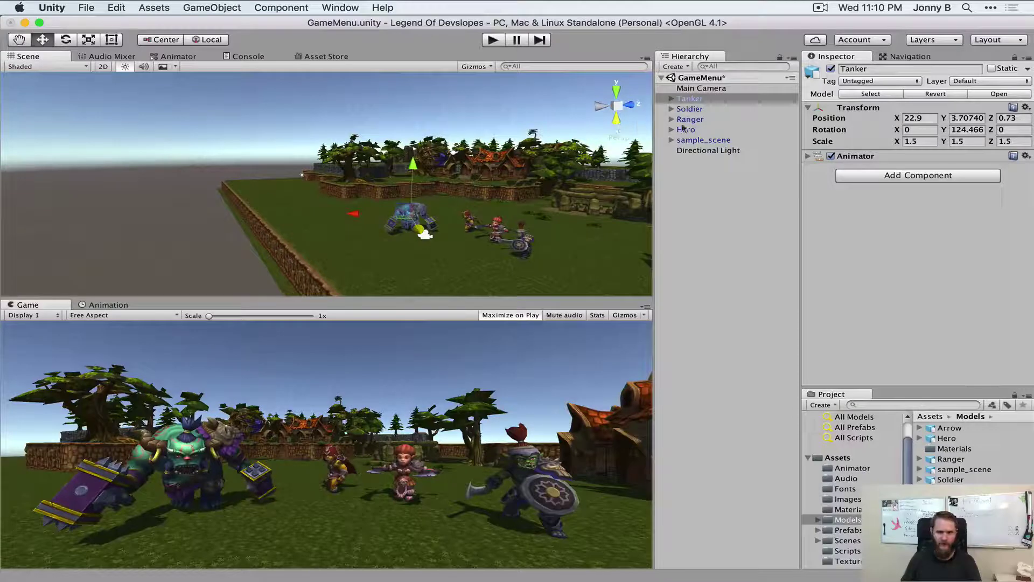
left_click_drag(651, 205, 695, 213)
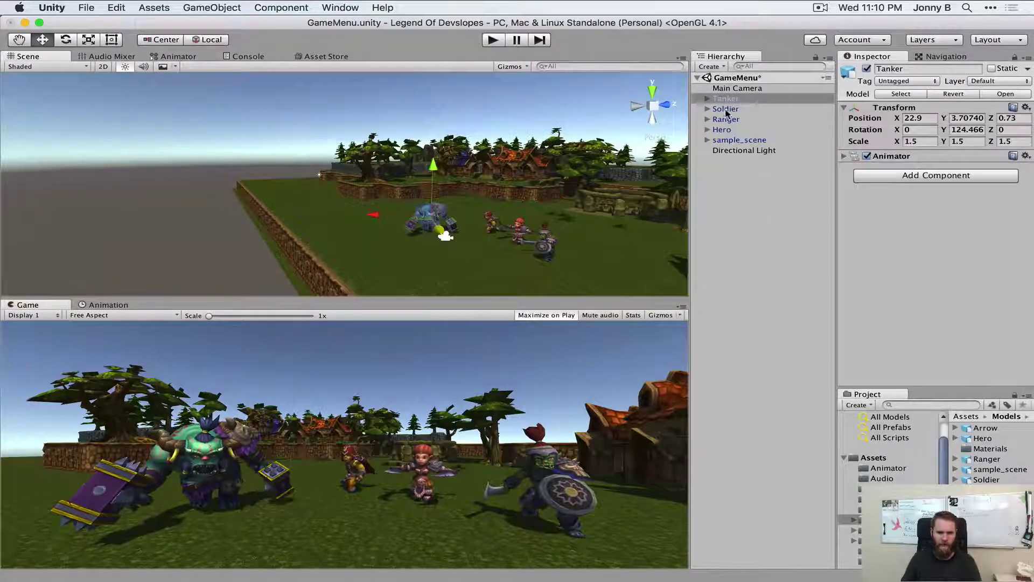
- Rotate the Soldier to about 194 degrees on Y and shift it to about X 30.4, Z 2.76
left_click(726, 108)
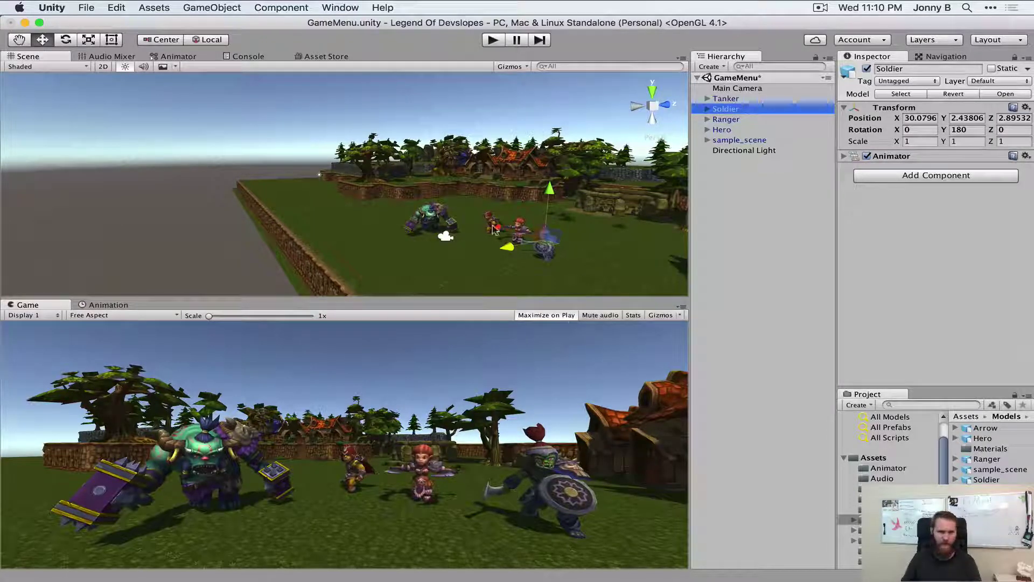
key("e")
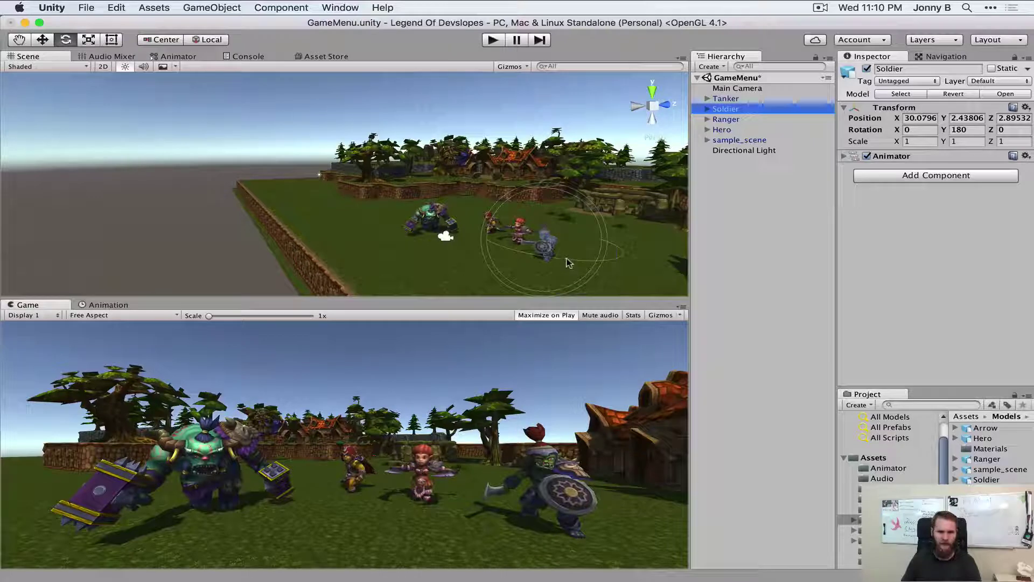
left_click_drag(565, 264, 528, 267)
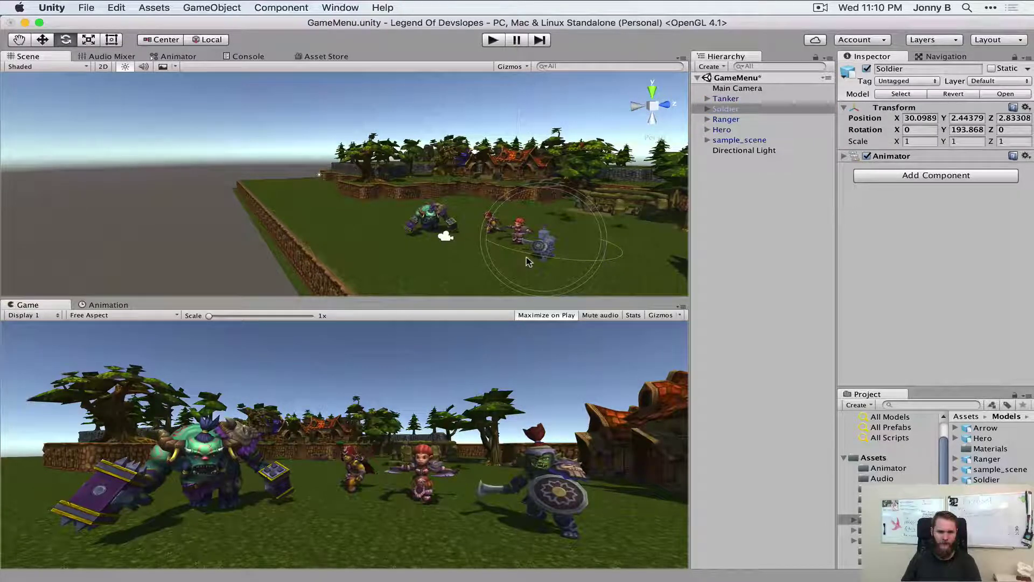
key("w")
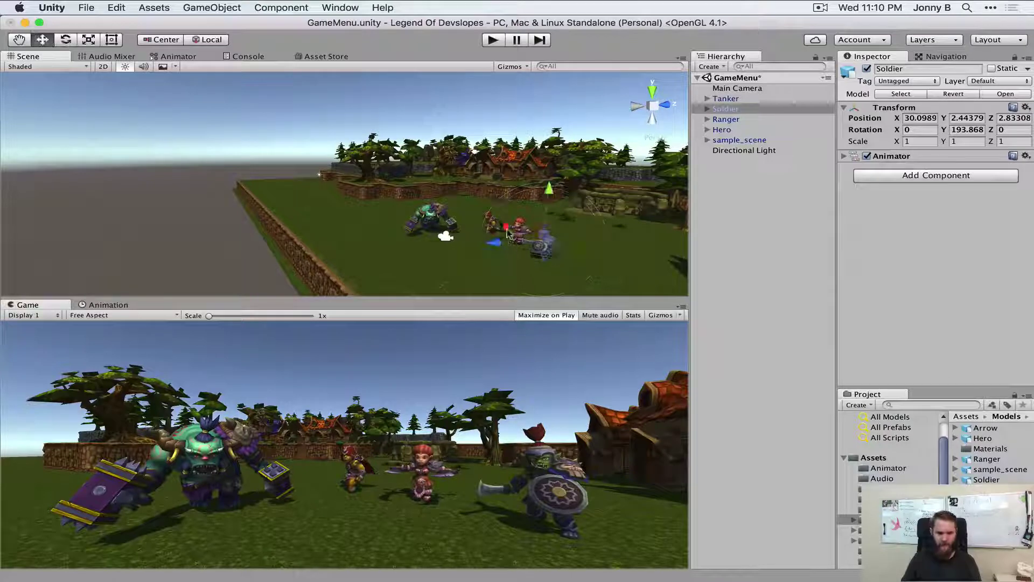
left_click_drag(506, 233, 511, 232)
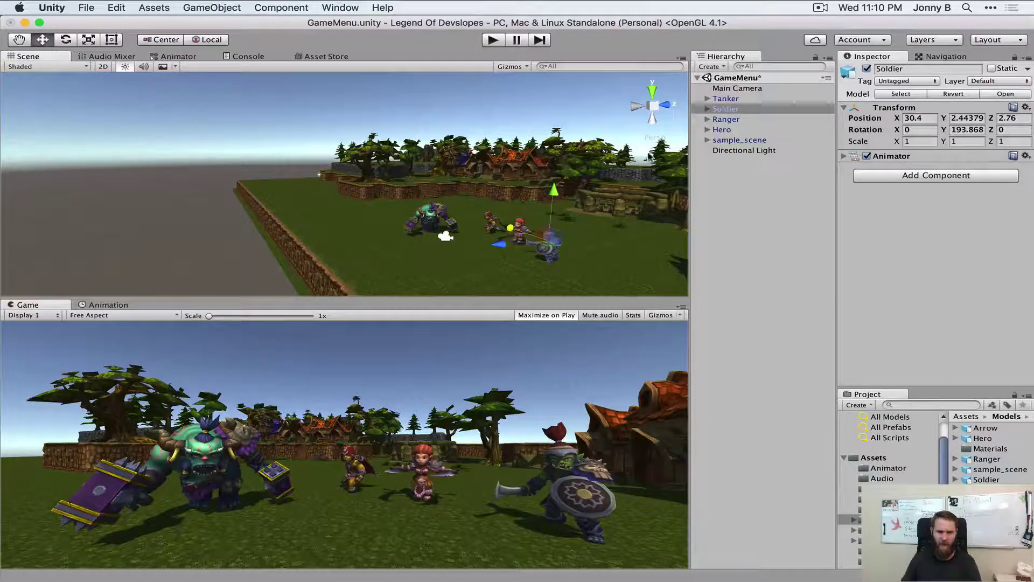
- Move the Hero closer to the camera, to about X 27.74, Z 3.25
left_click(722, 130)
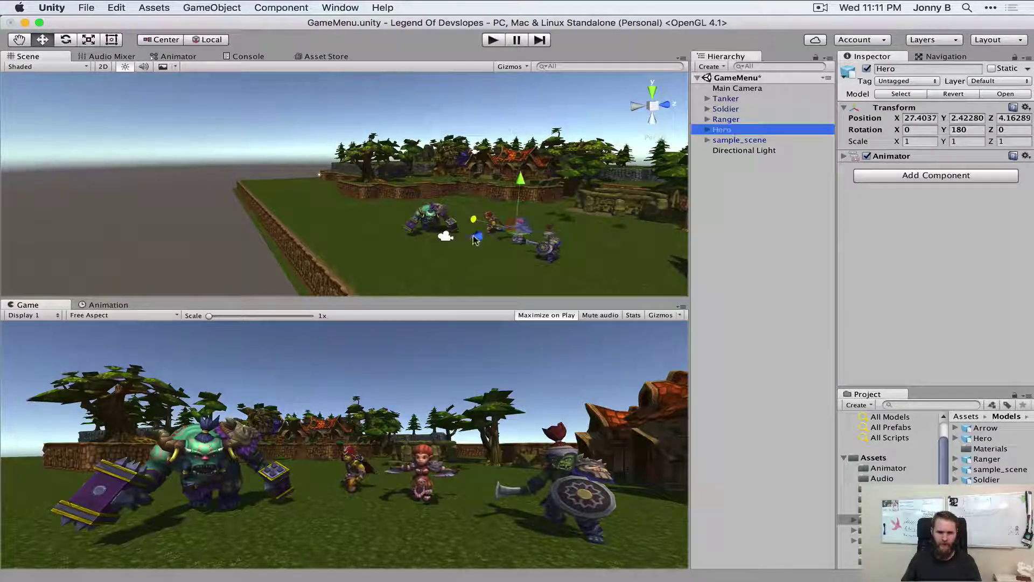
left_click_drag(475, 230, 473, 247)
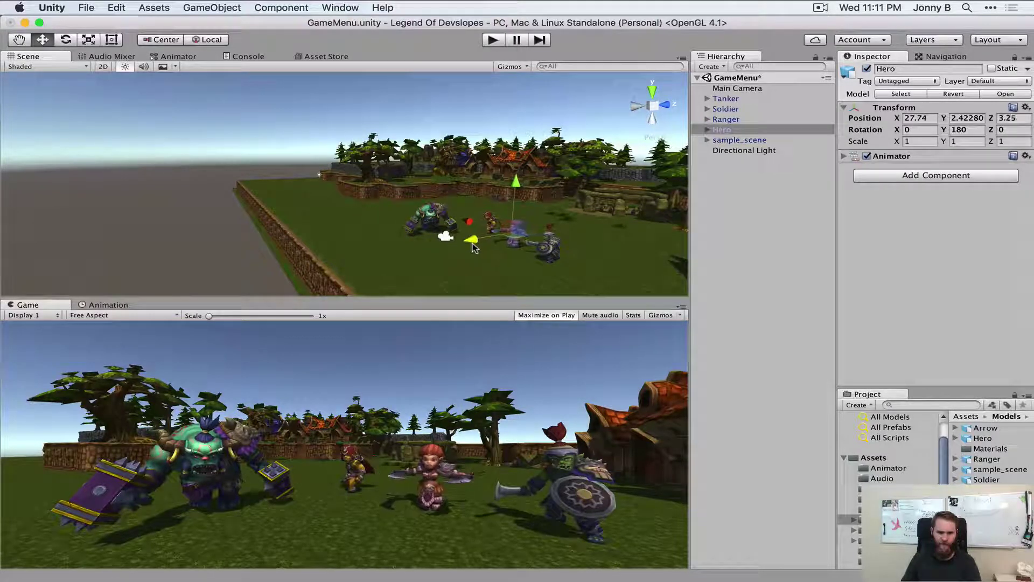
- Rotate the Ranger to about 153 degrees on Y and set its Y position to 0
left_click(722, 119)
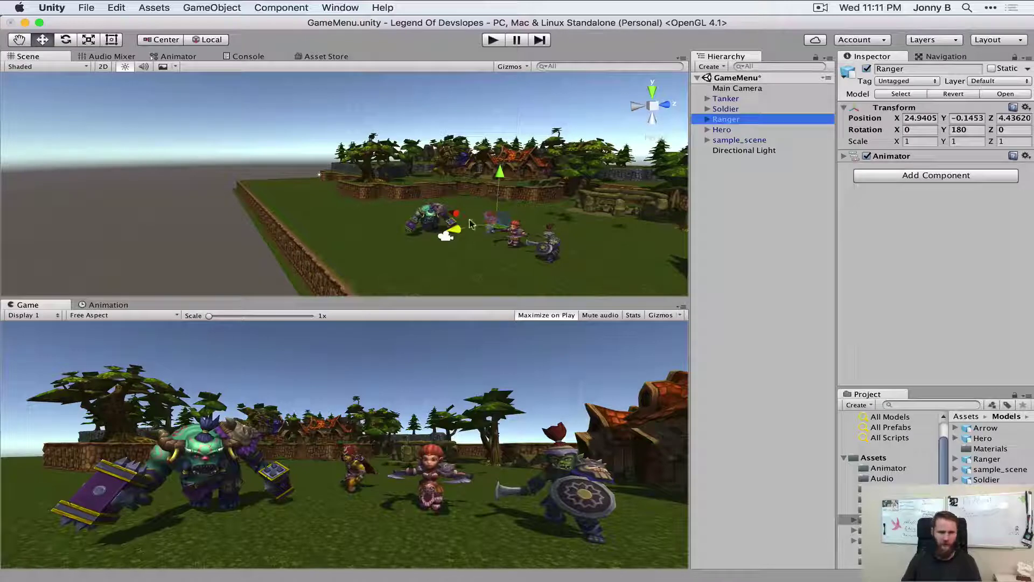
key("e")
scroll(512, 233, "up", 3)
left_click_drag(512, 232, 366, 226, "alt")
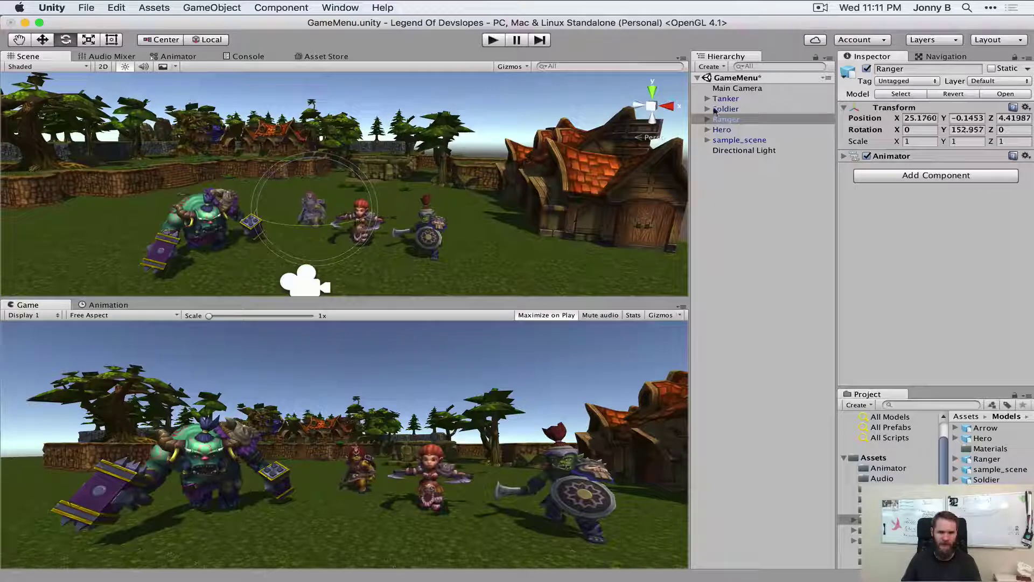
left_click(963, 118)
type("0")
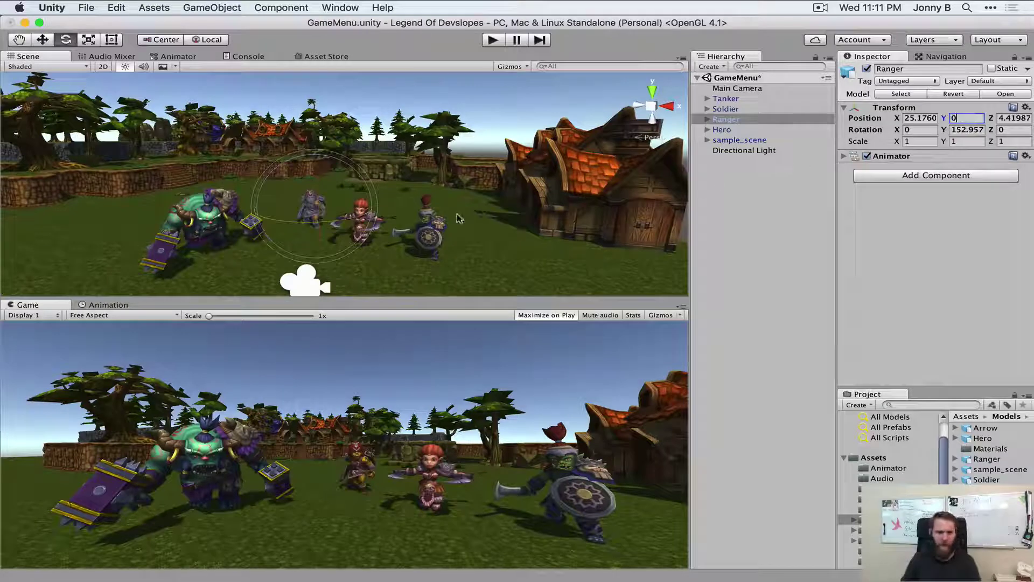
- Shift the Ranger toward the Tanker, to about X 24.82, Z 4.24, and save the scene
left_click(395, 155)
key("w")
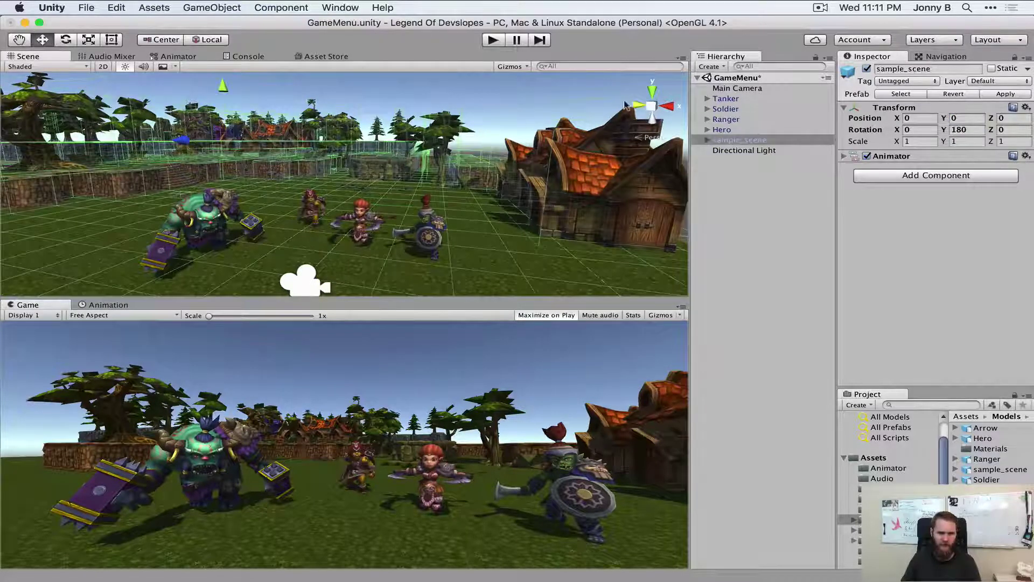
left_click(726, 119)
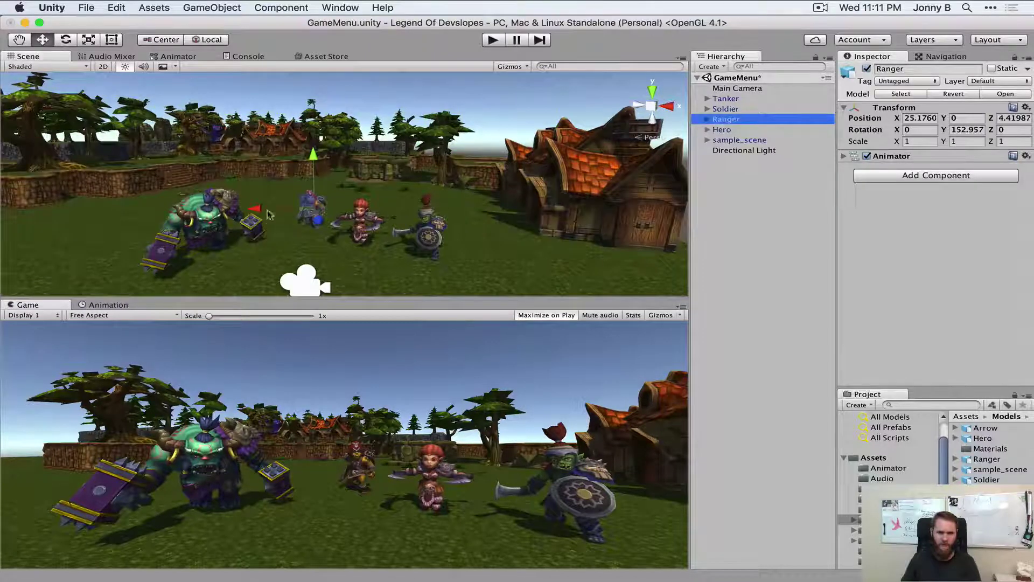
left_click_drag(252, 210, 247, 210)
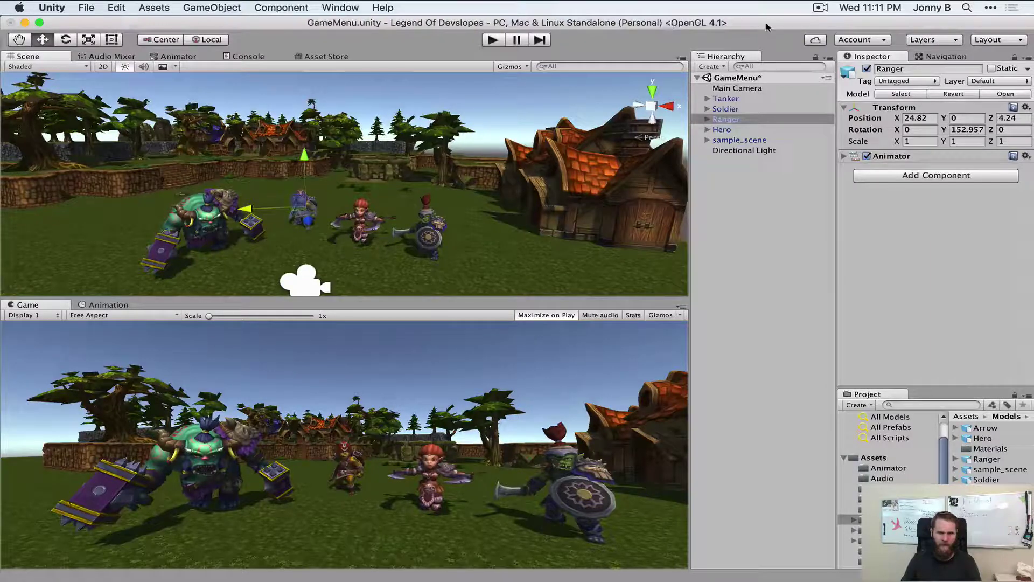
key("super+s")
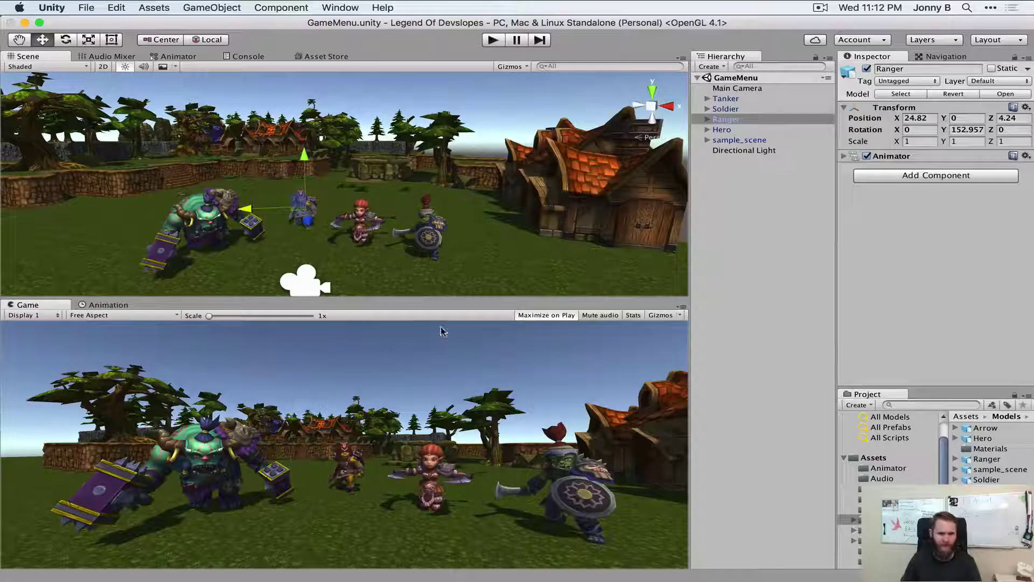
- Play the scene maximized to check how the camera frames the characters, and stop it
left_click(545, 317)
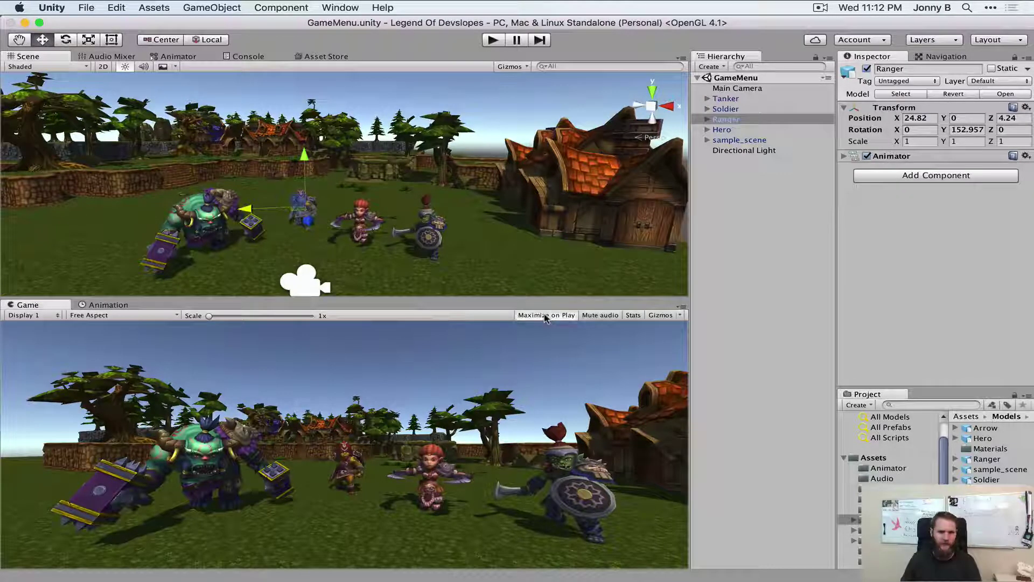
key("super+p")
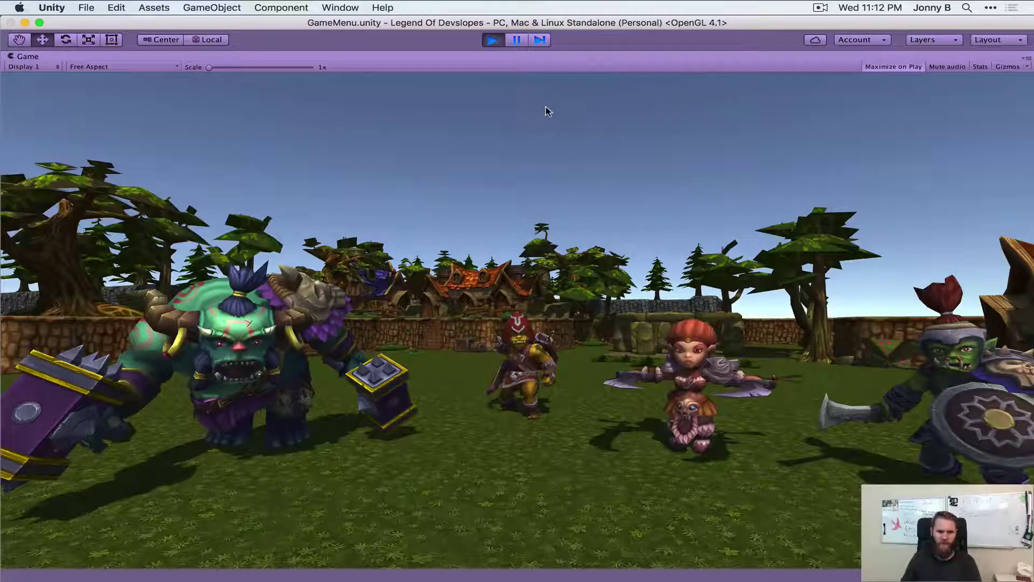
left_click(494, 41)
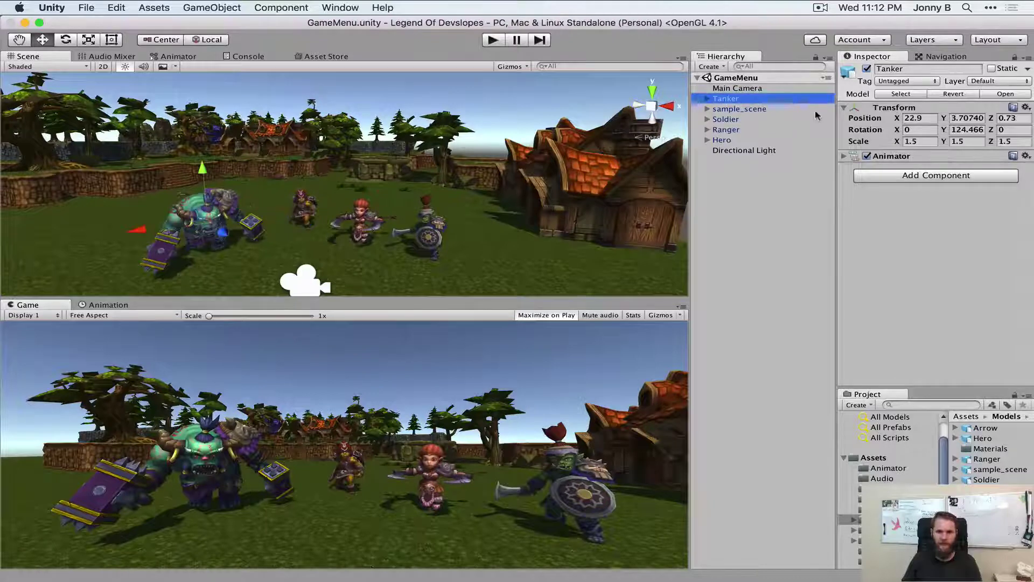
- Assign the Tanker animator controller to the Tanker's Animator component
left_click(843, 156)
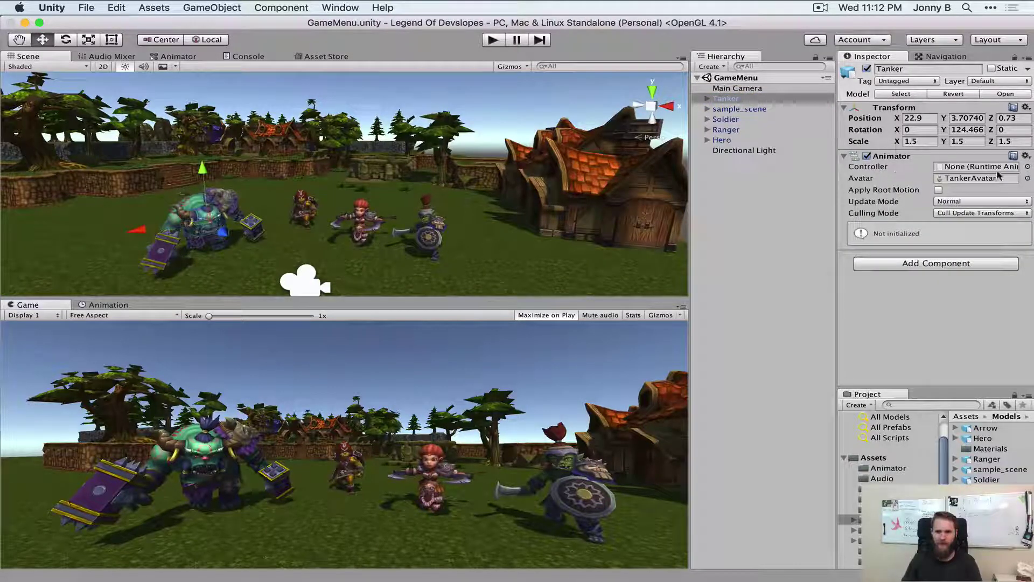
left_click(1027, 166)
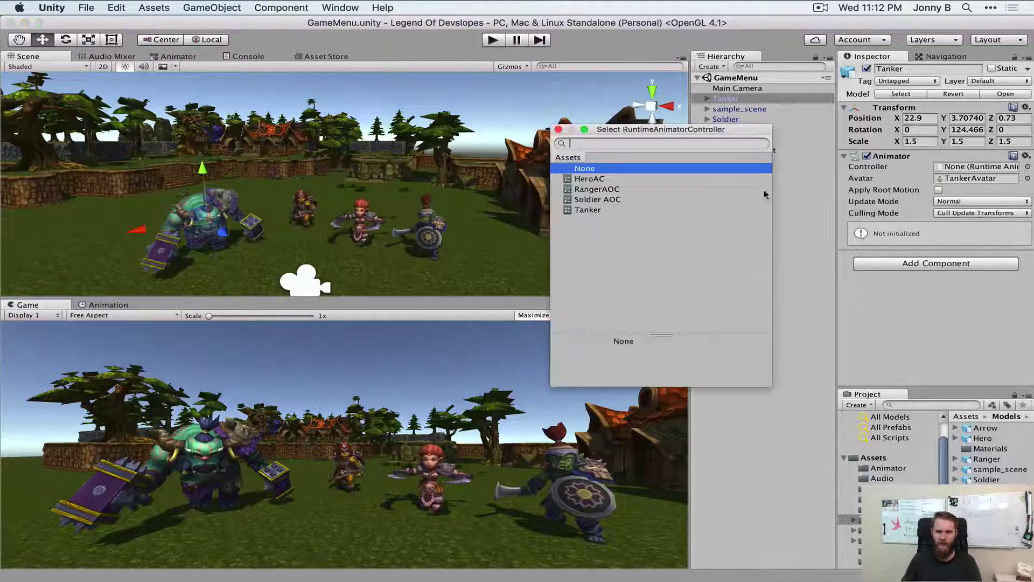
double_click(587, 210)
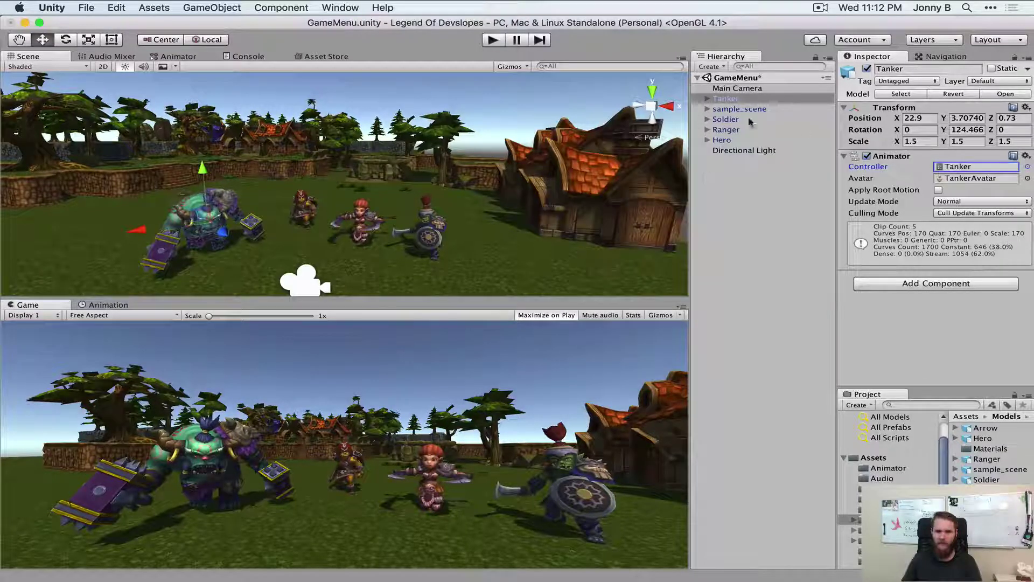
- Assign the Soldier AOC animator controller to the Soldier's Animator component
left_click(732, 120)
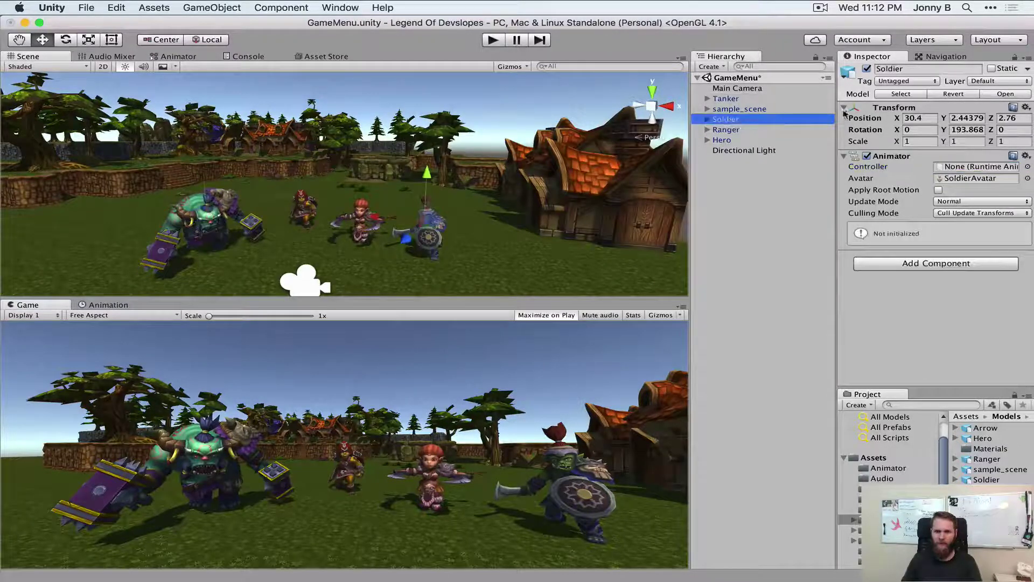
left_click(1028, 167)
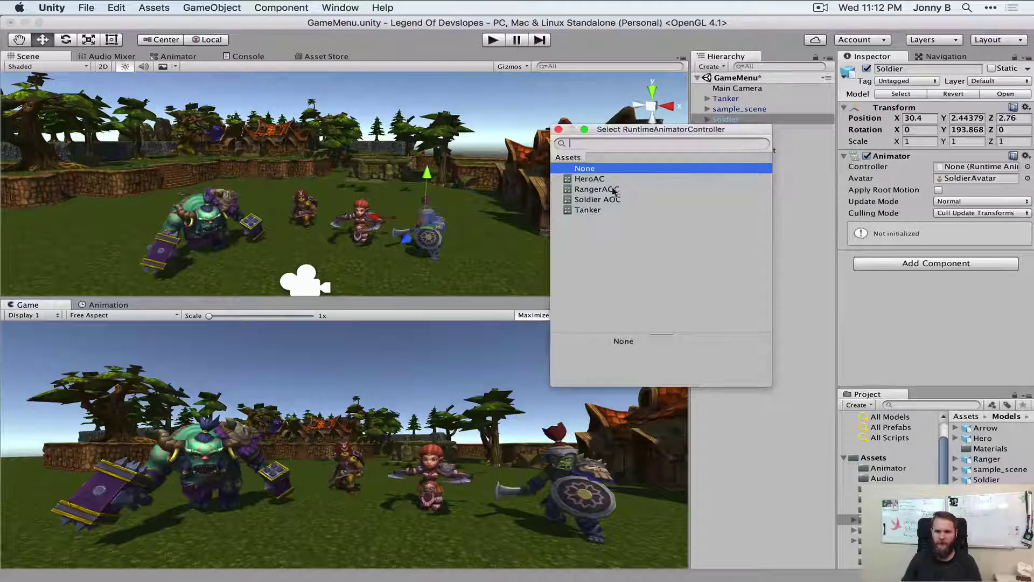
double_click(597, 200)
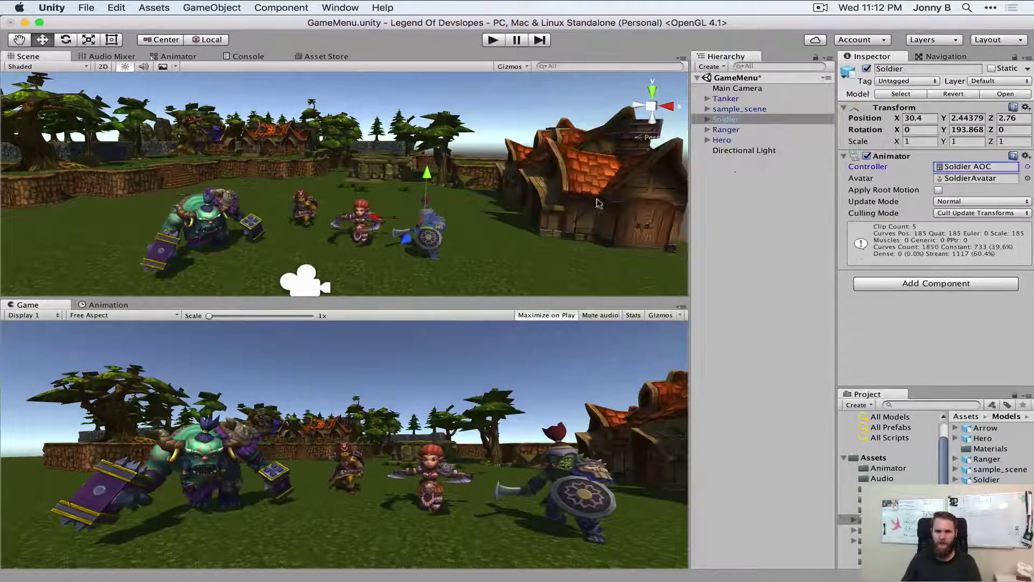
- Assign the RangerAOC animator controller to the Ranger's Animator component
left_click(725, 130)
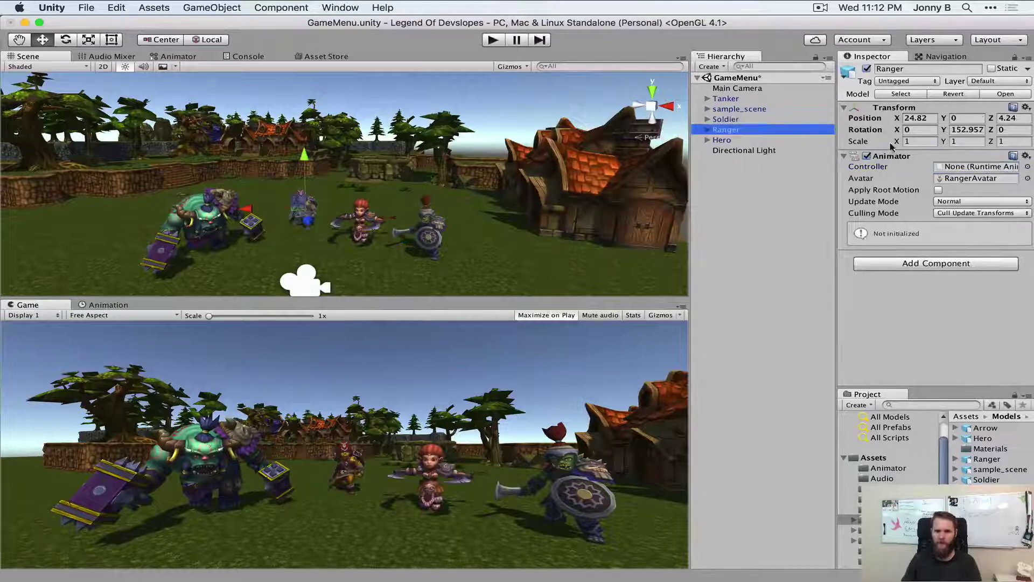
left_click(1028, 167)
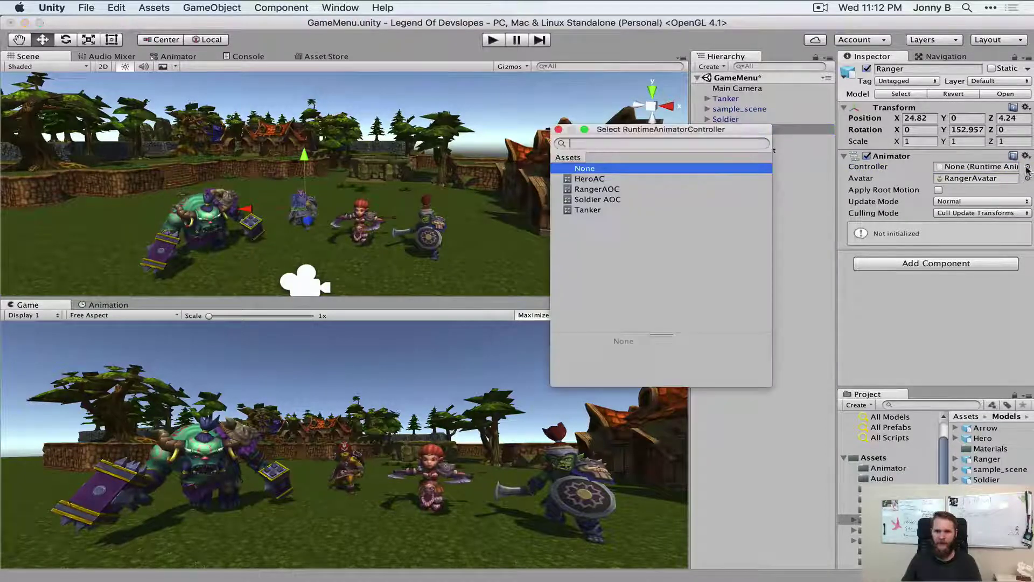
double_click(595, 192)
- Assign the HeroAC animator controller to the Hero's Animator component
left_click(722, 140)
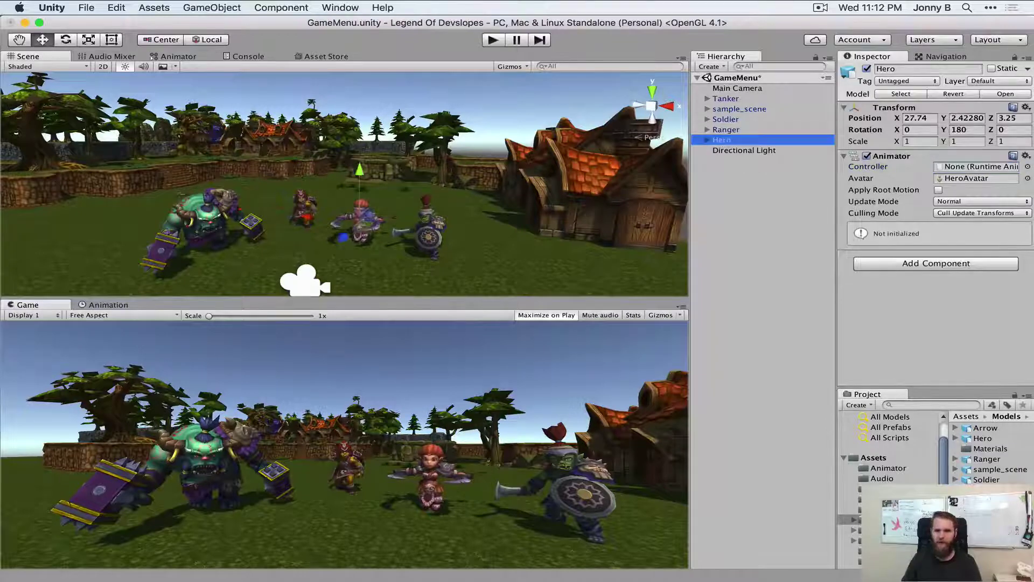
left_click(1027, 167)
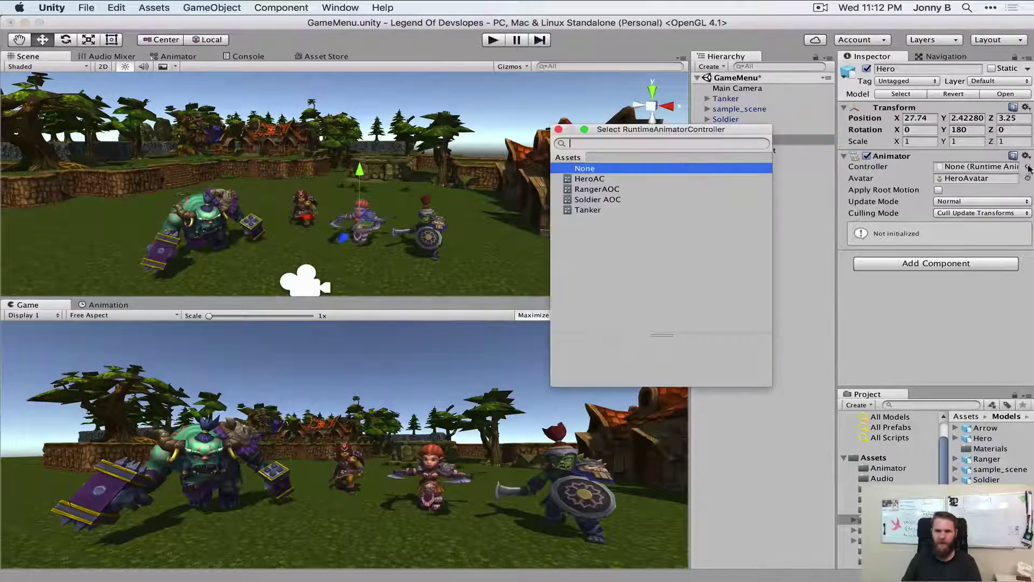
double_click(589, 178)
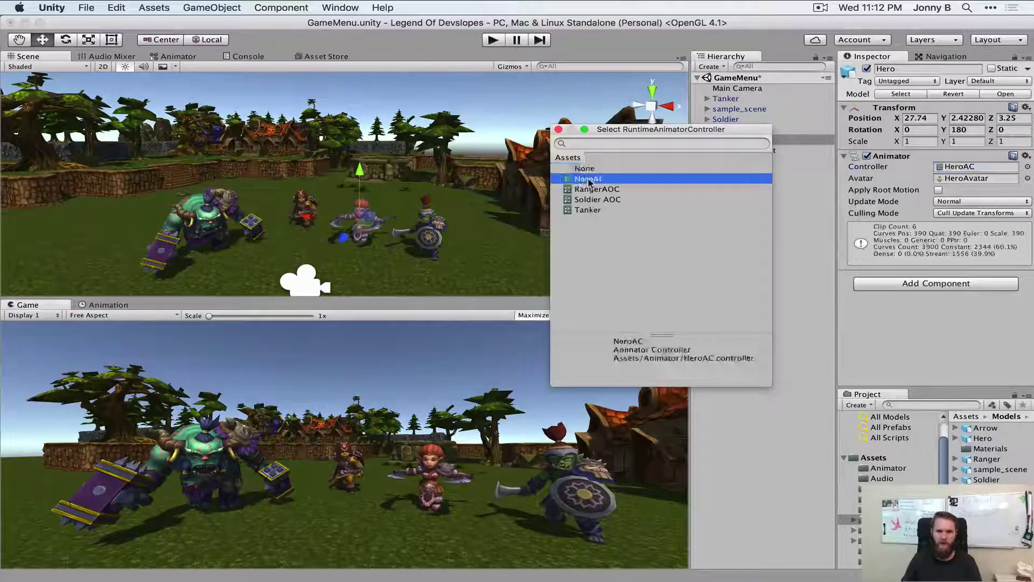
- Play the scene to check the four characters' animations and the camera framing, and stop it
left_click(493, 40)
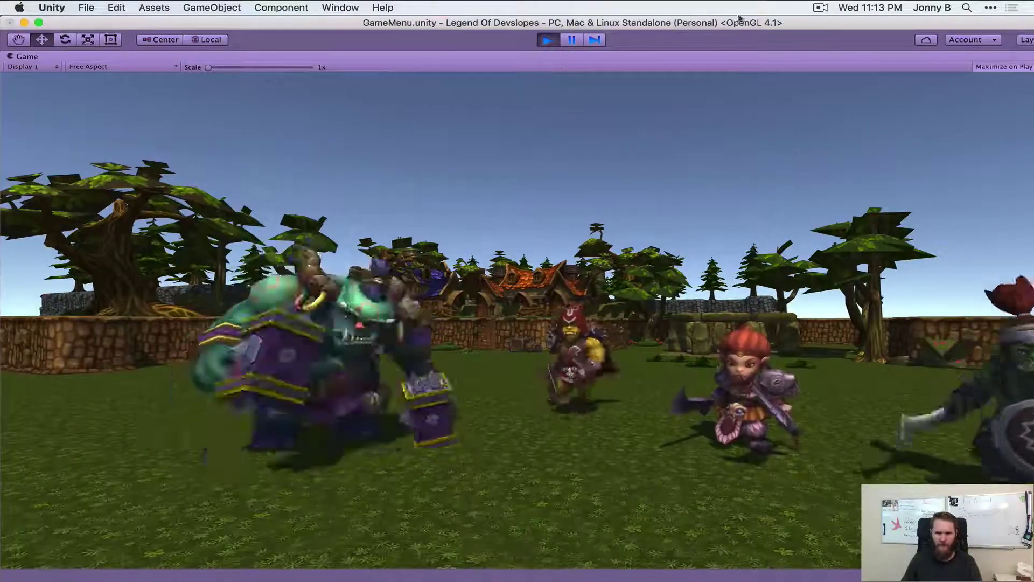
left_click_drag(793, 24, 746, 8)
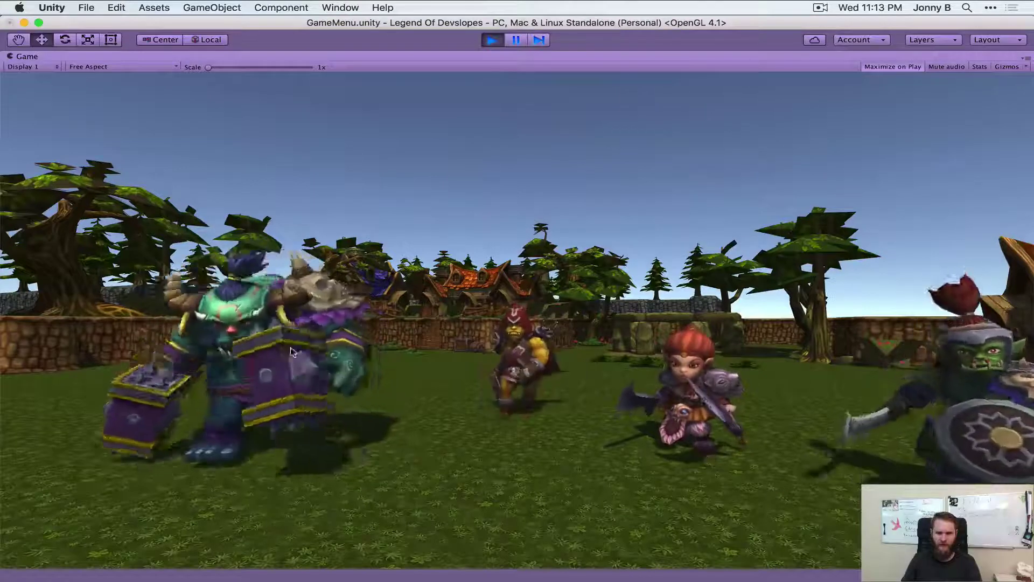
left_click(492, 40)
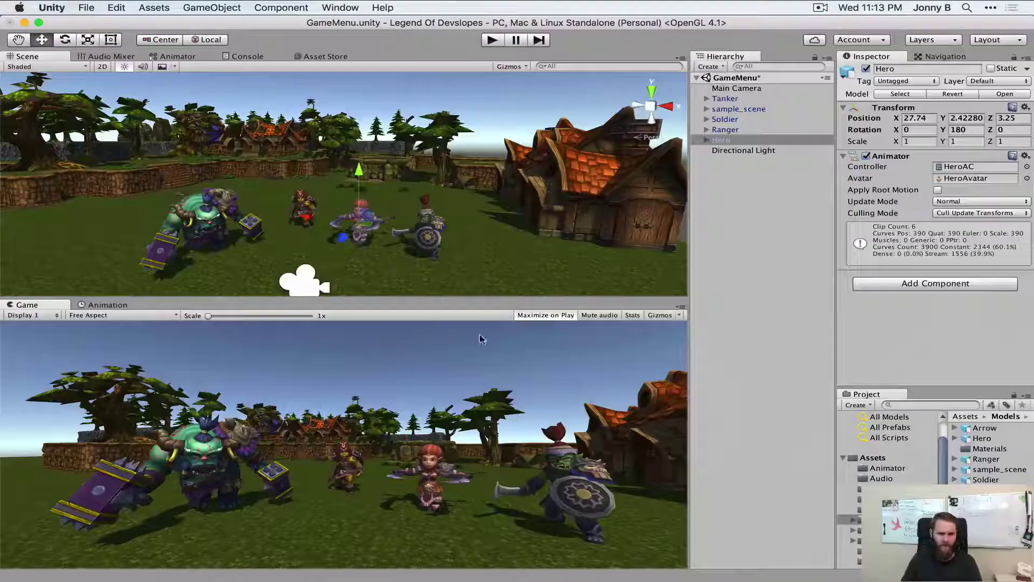
- Rotate the Main Camera to about -22.9 degrees on Y and play the scene briefly to check the framing
left_click(743, 89)
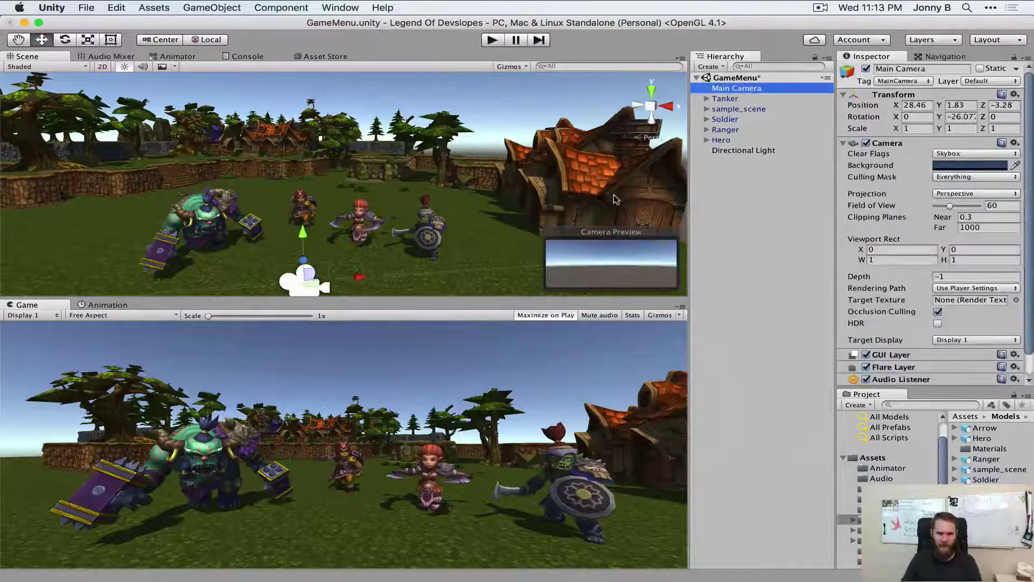
key("e")
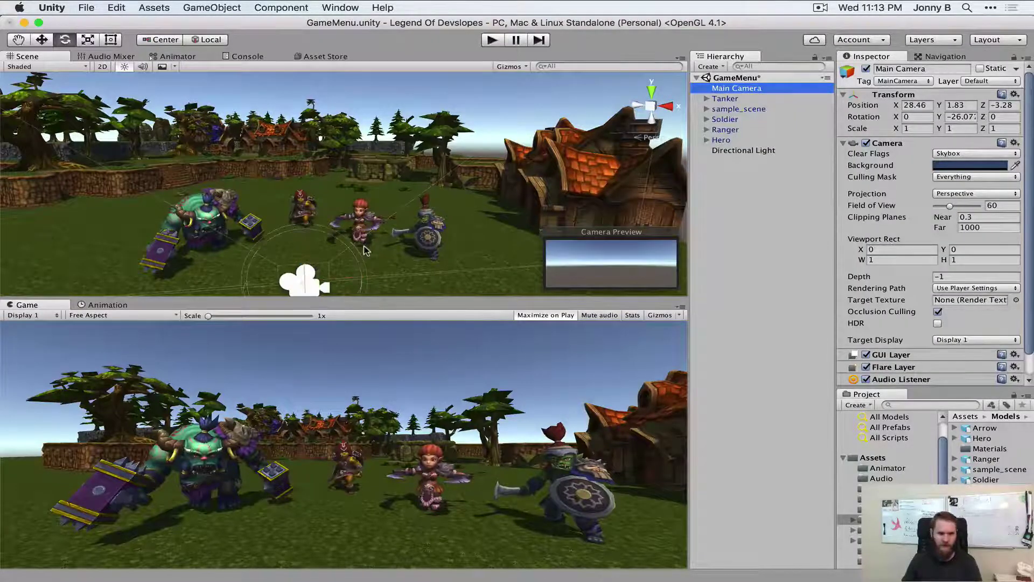
scroll(357, 260, "down", 5)
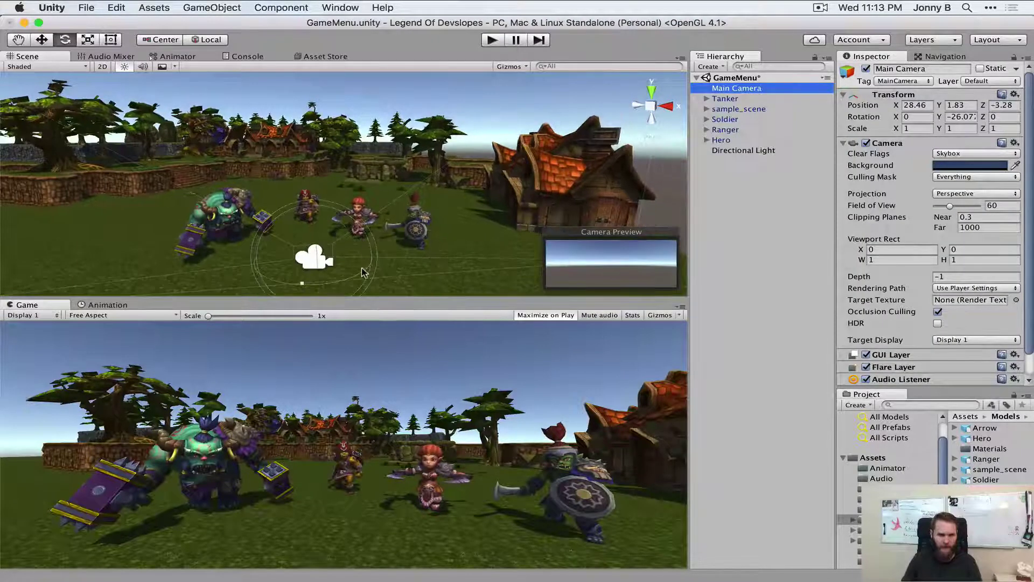
left_click_drag(362, 272, 360, 274)
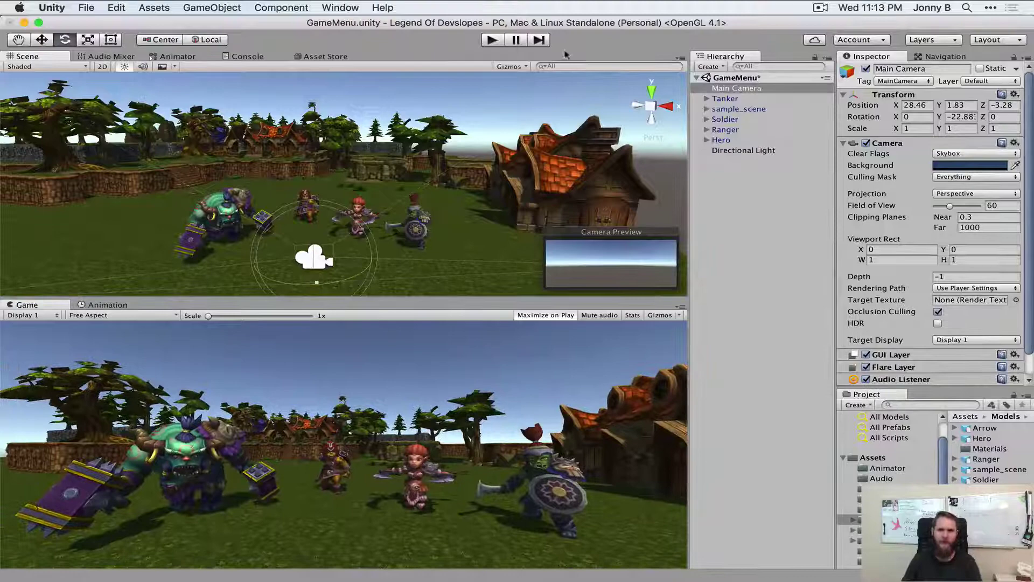
left_click(492, 40)
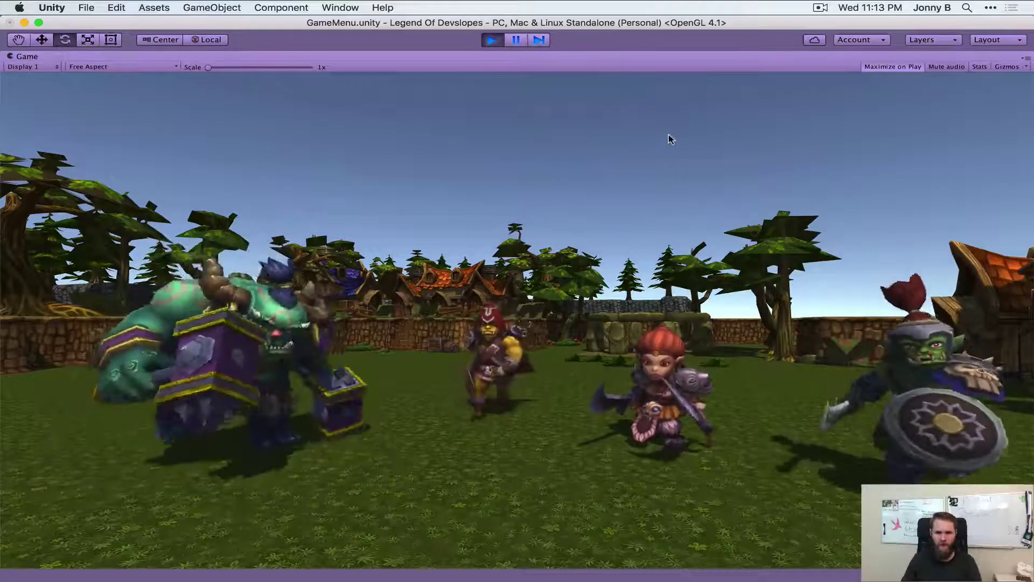
left_click(491, 39)
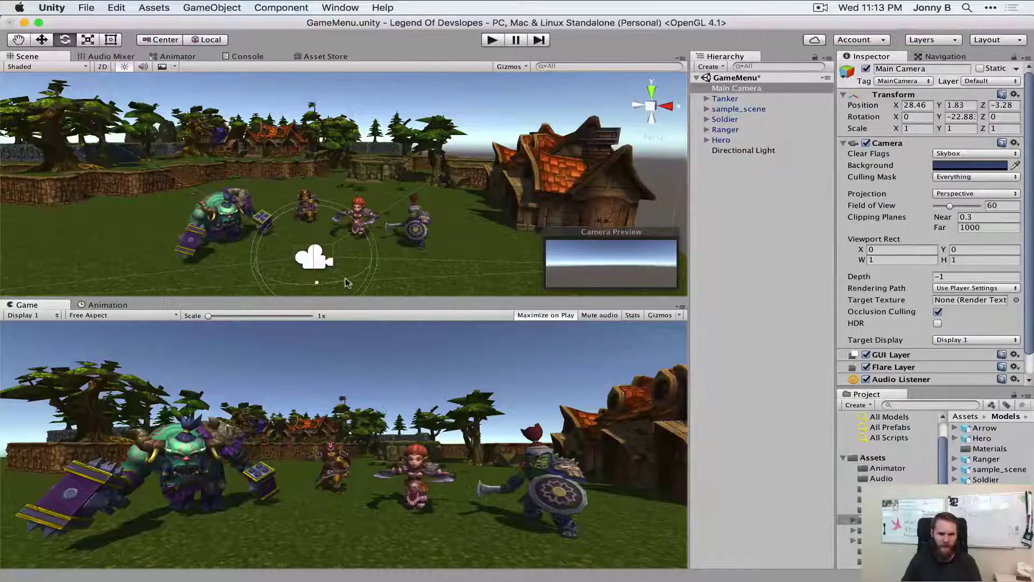
- Rotate the Main Camera to about -22 degrees on Y, move it forward to X 28.33, Z -2.96, and save the scene
left_click_drag(345, 280, 348, 281)
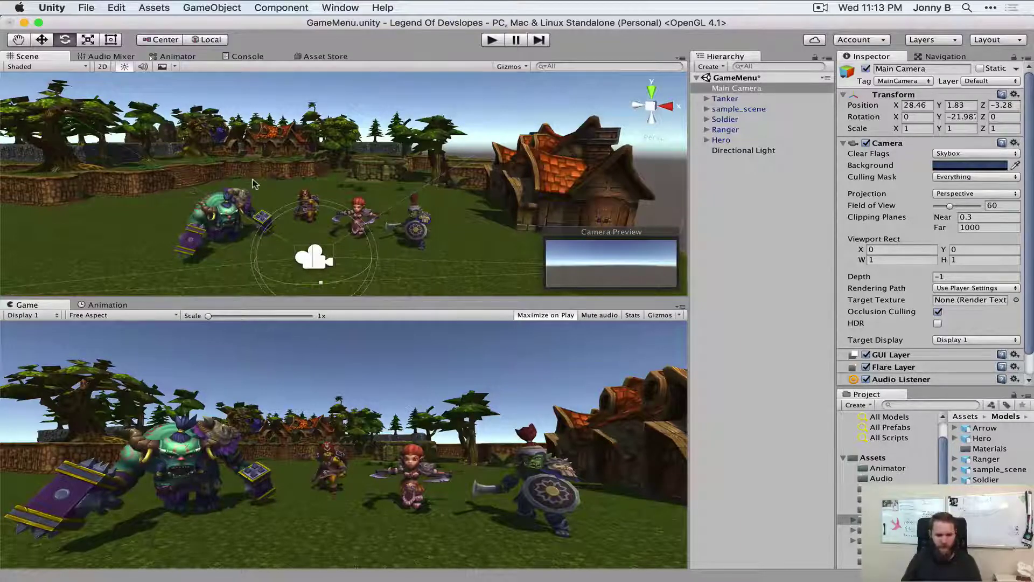
key("w")
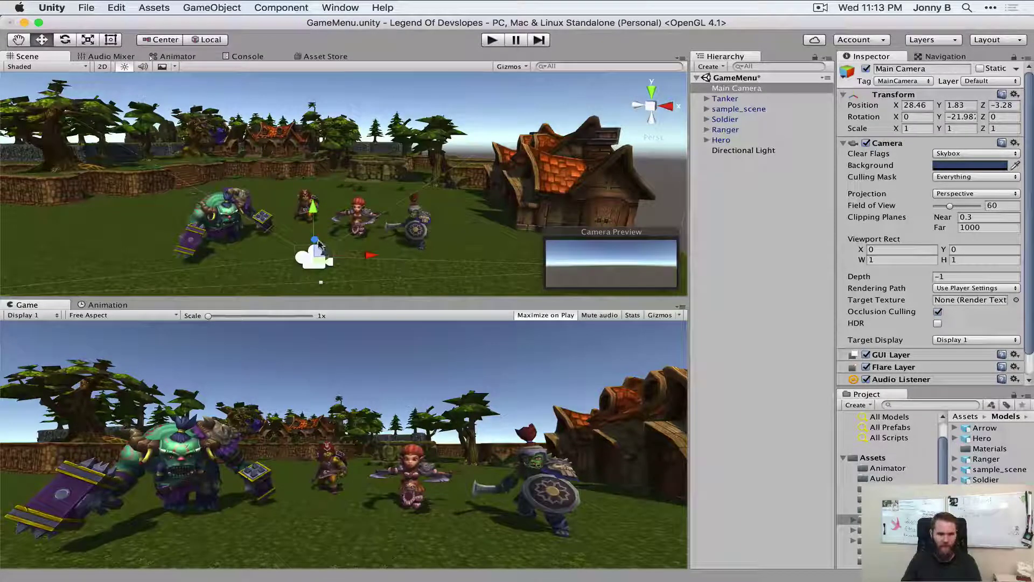
left_click_drag(317, 246, 336, 224, "alt")
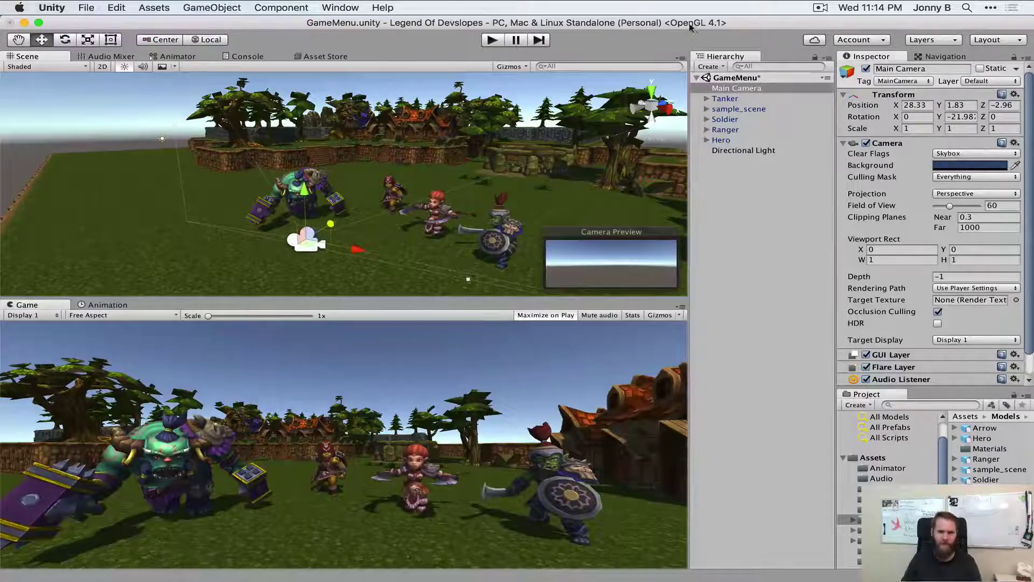
key("super+s")
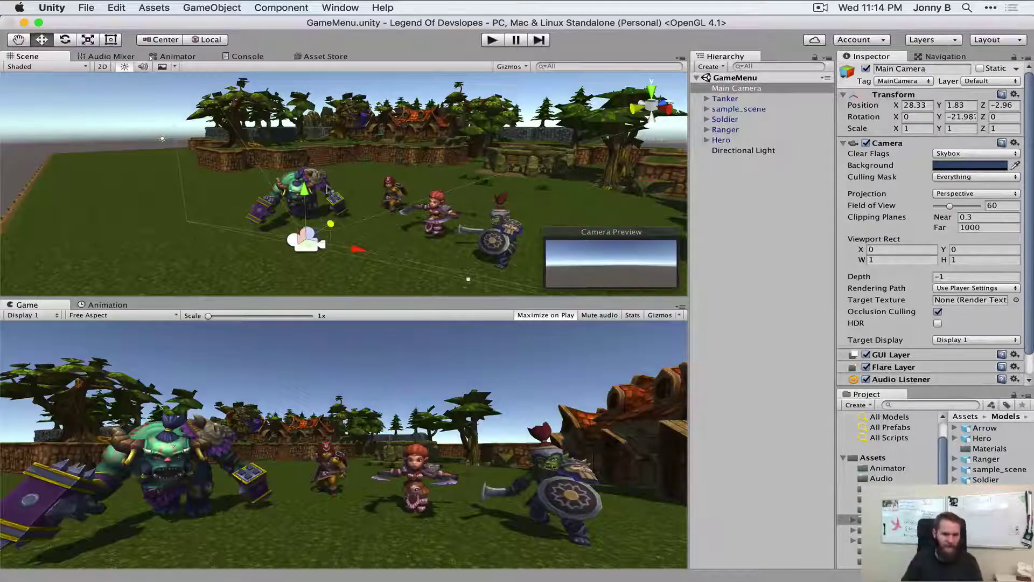
- Lower the Main Camera to about Y 1.48 and save the scene
left_click_drag(306, 197, 305, 209)
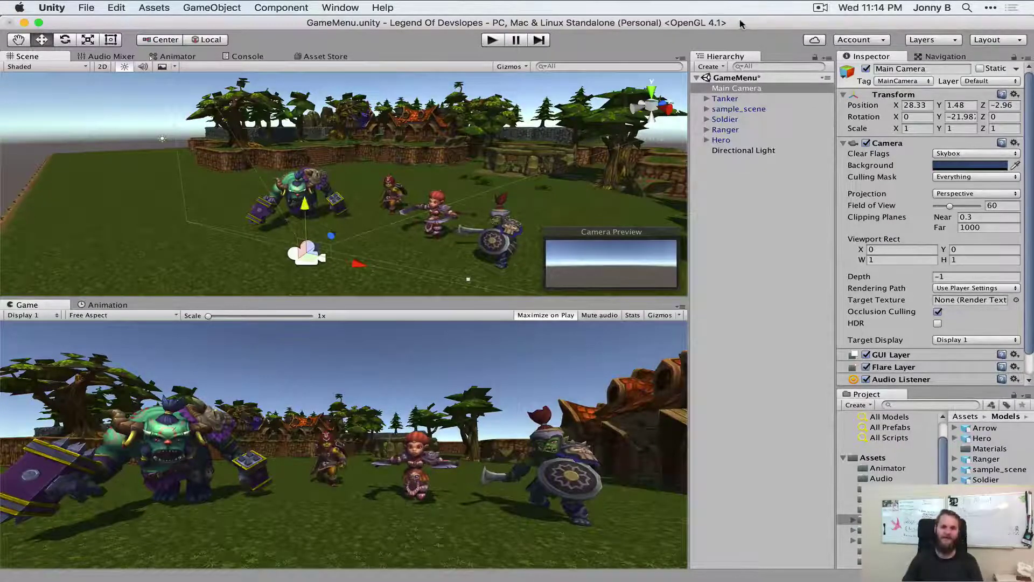
key("super+s")
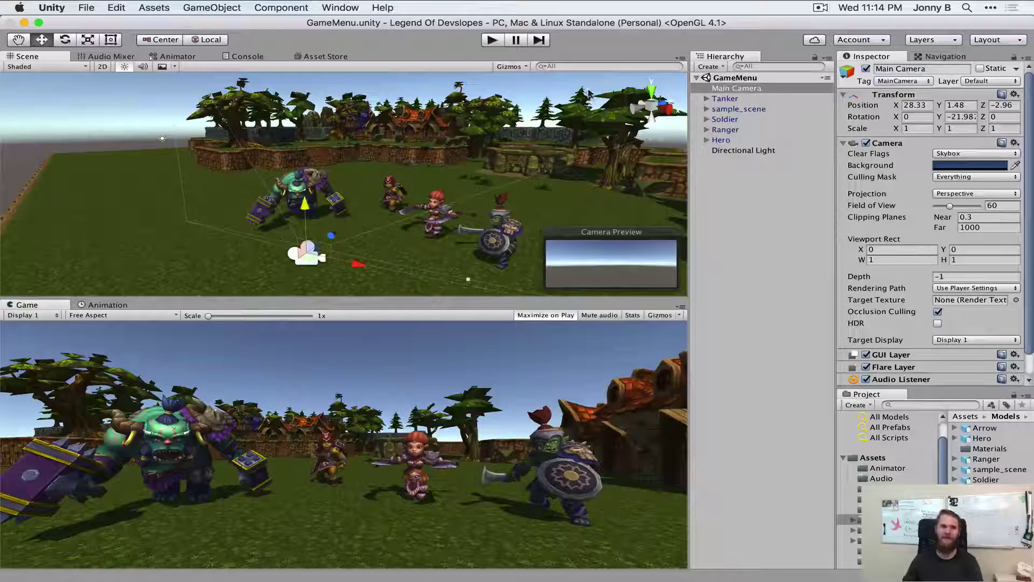
- Add a UI Canvas at the top level of the scene and name it MenuUI
left_click(810, 215)
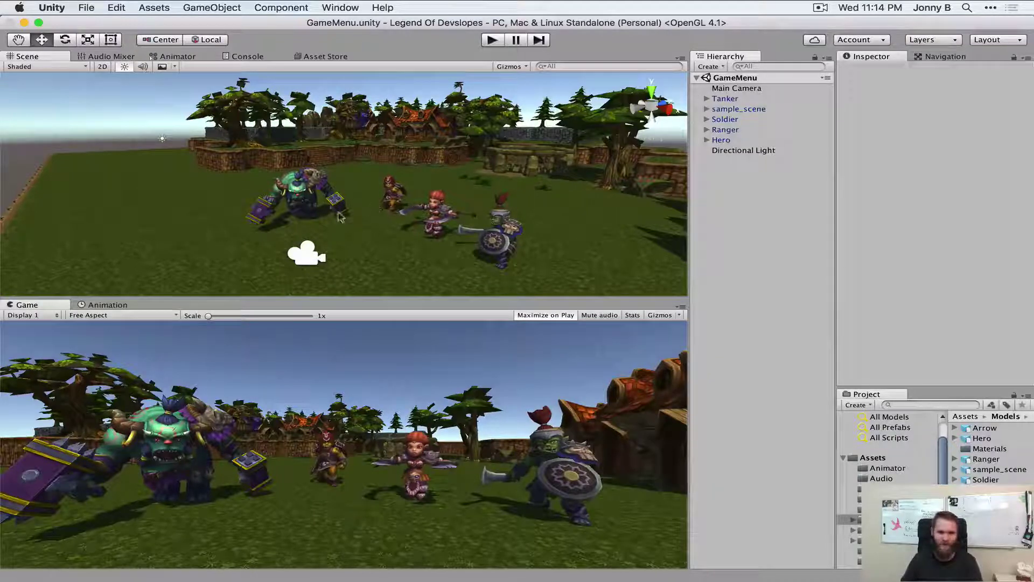
right_click(736, 178)
mouse_move(768, 341)
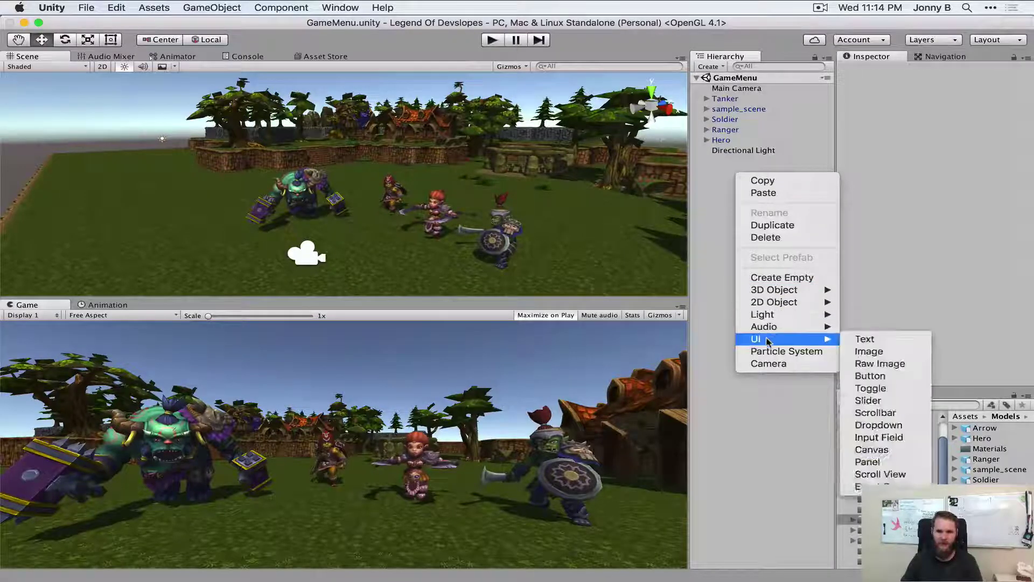
left_click(871, 450)
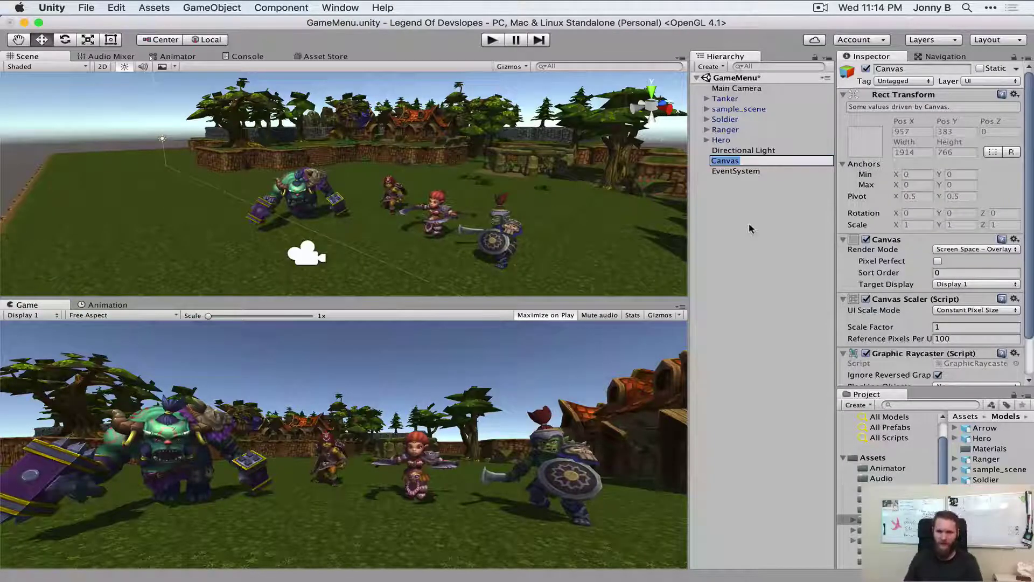
type("MenuUI")
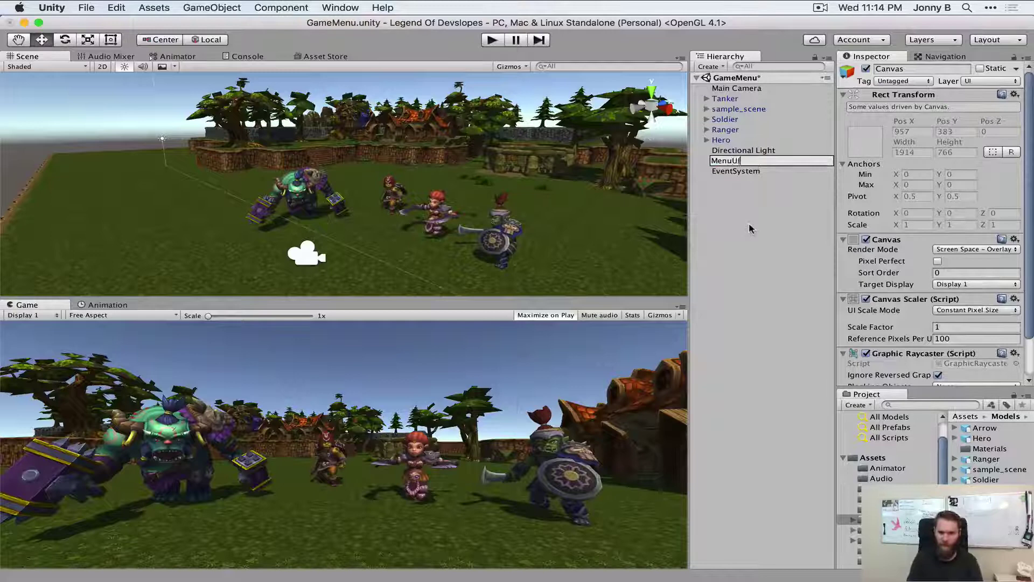
key("Return")
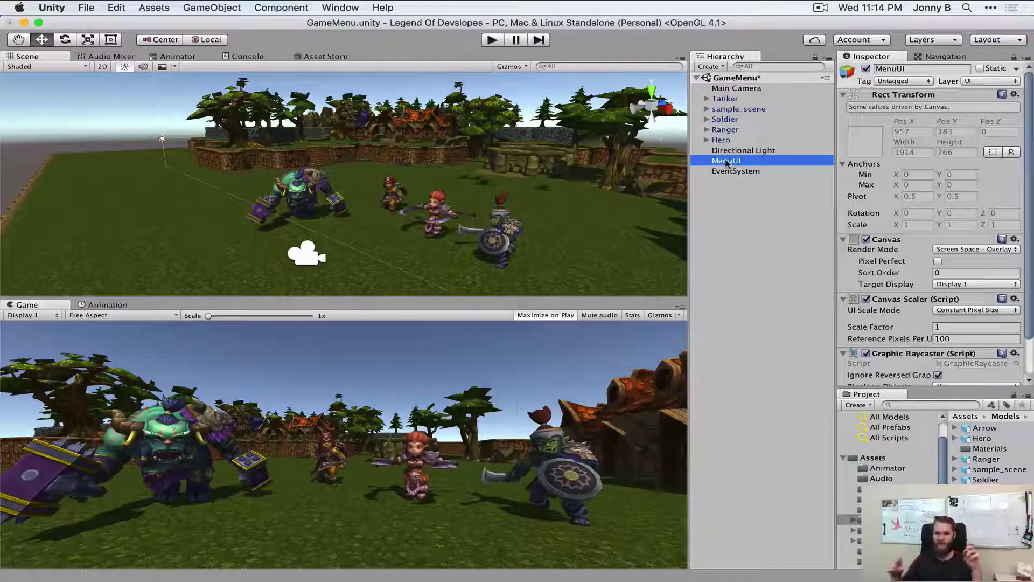
- Add a UI Text element under the MenuUI canvas and rename it LegendOf
right_click(726, 161)
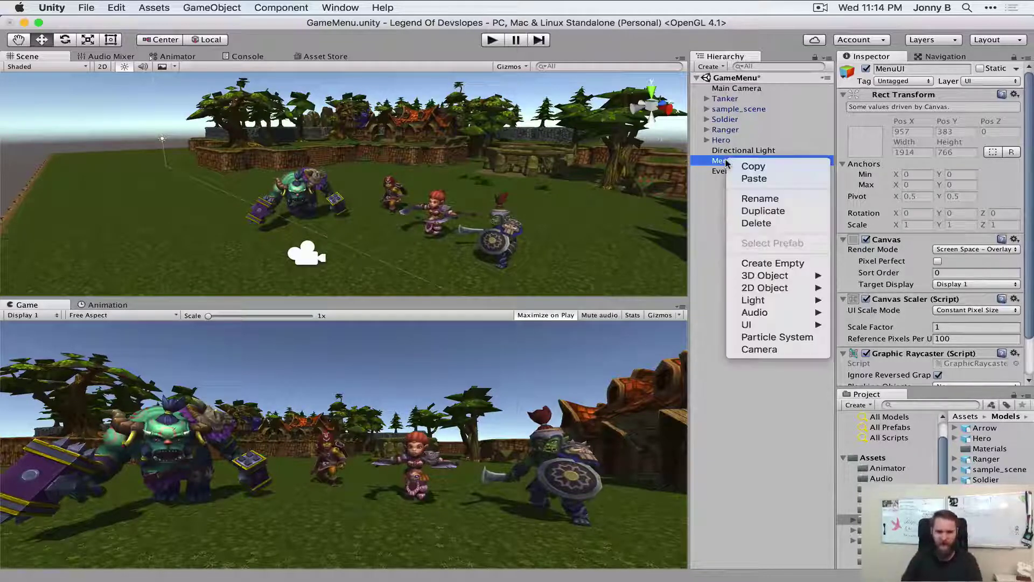
mouse_move(777, 326)
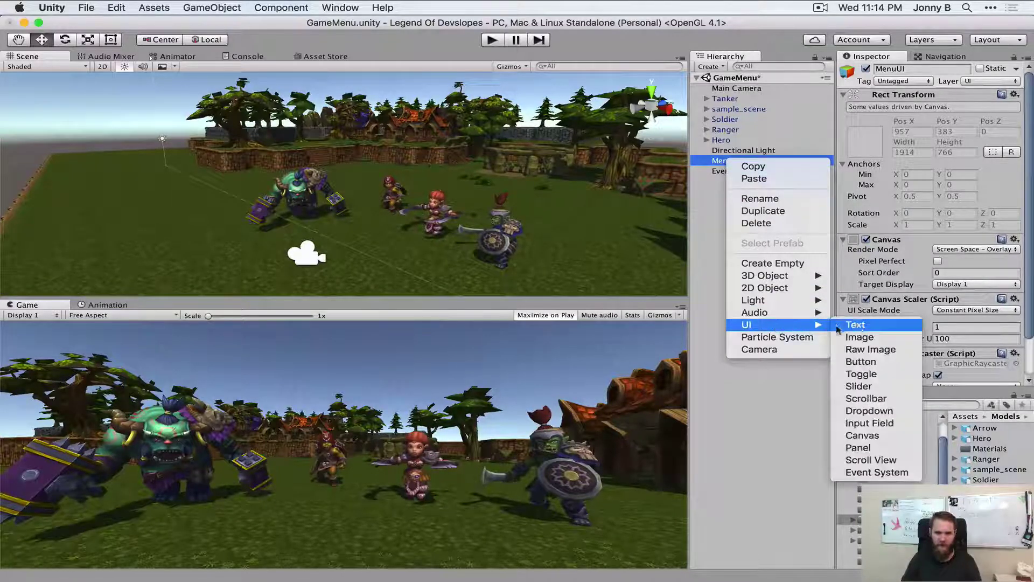
left_click(856, 326)
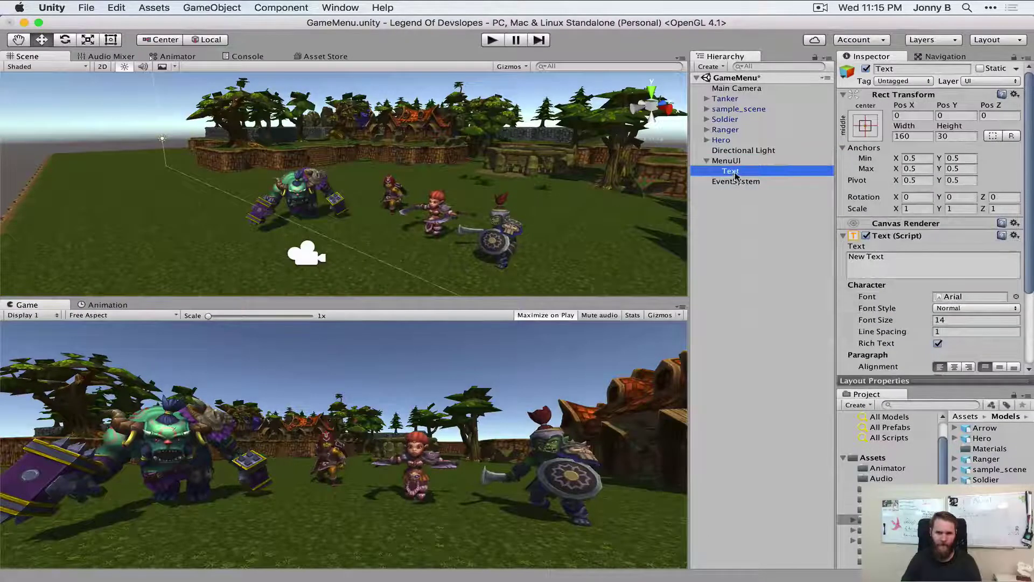
left_click(733, 171)
type("Lege")
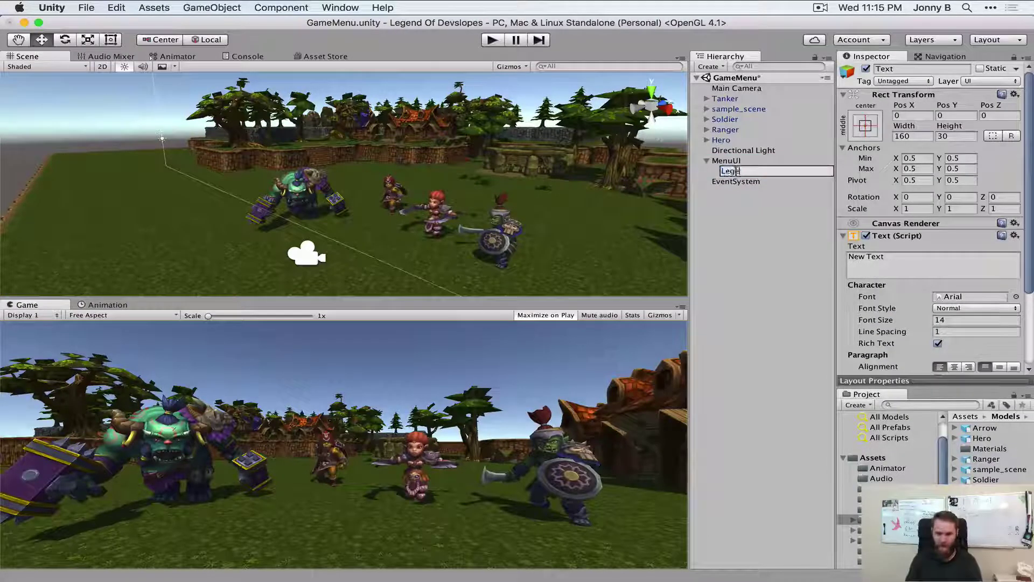
type("nd")
key("BackSpace")
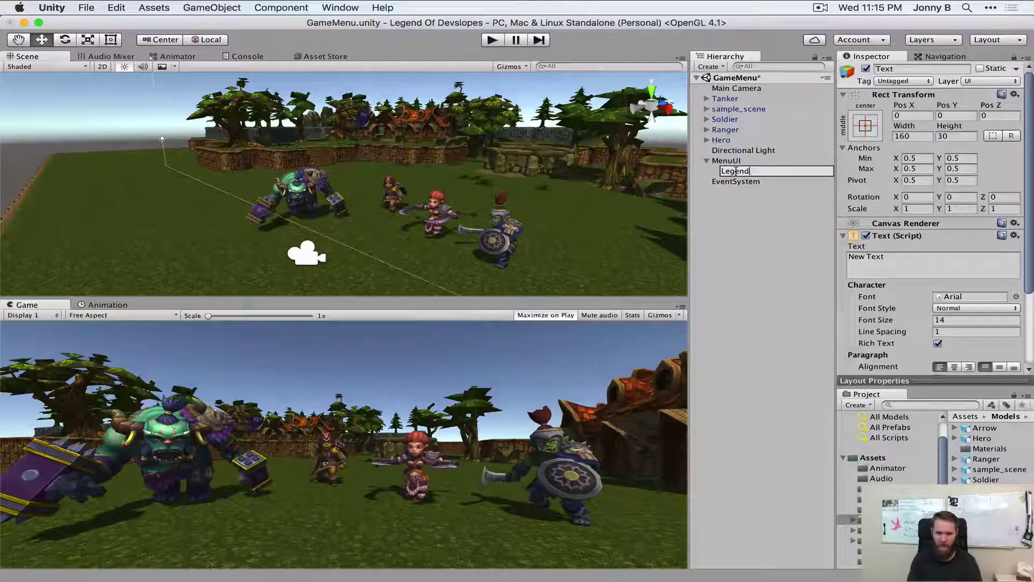
type("Of")
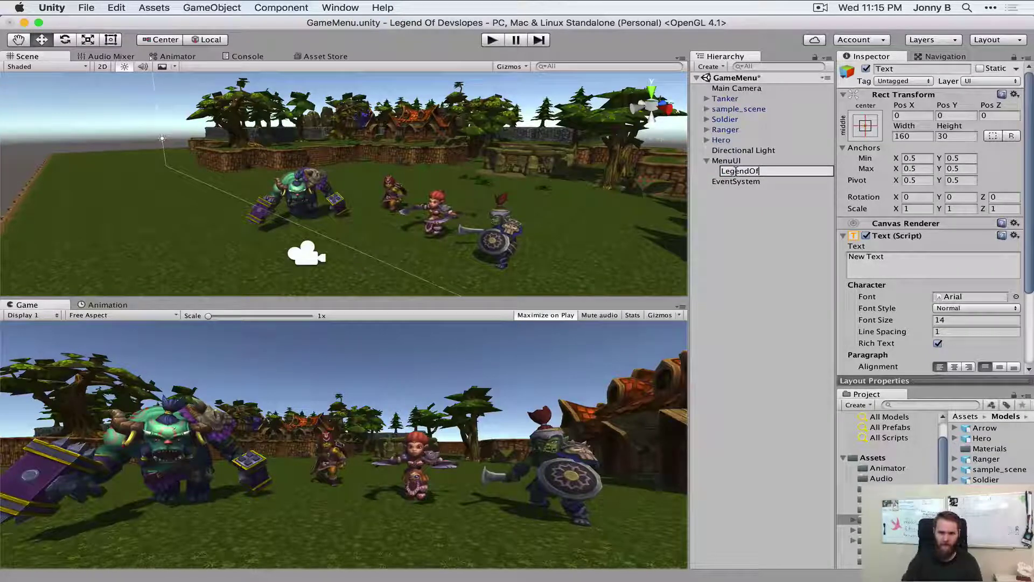
left_click(911, 264)
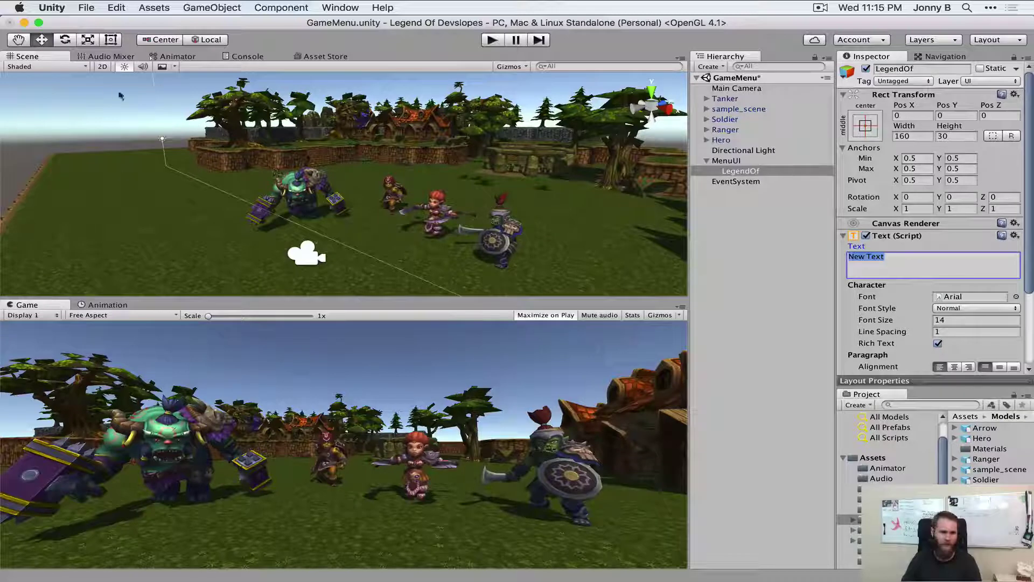
- Switch the scene view to 2D, frame the LegendOf element, and set its text to "Legend Of"
left_click(102, 67)
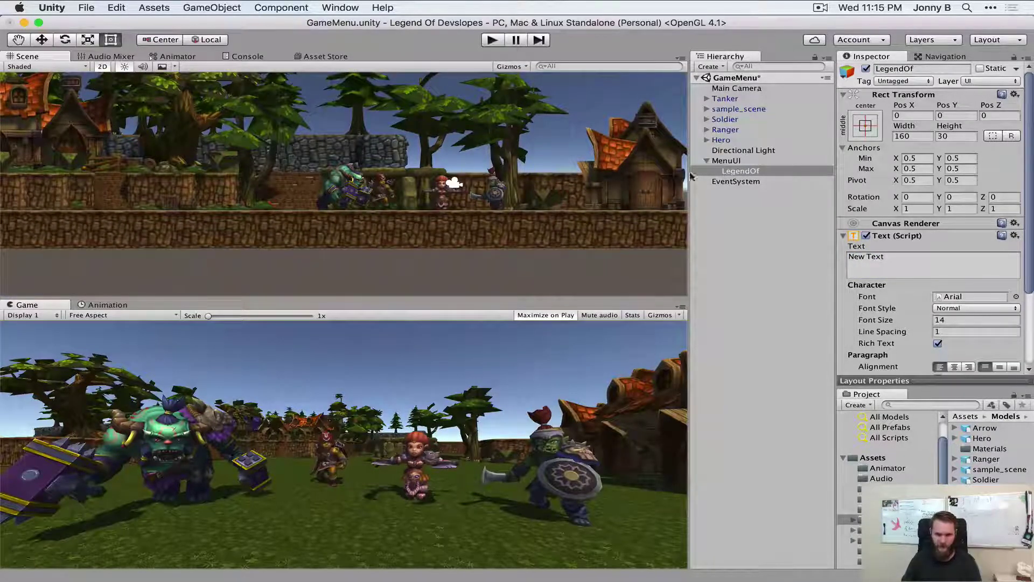
left_click(723, 171)
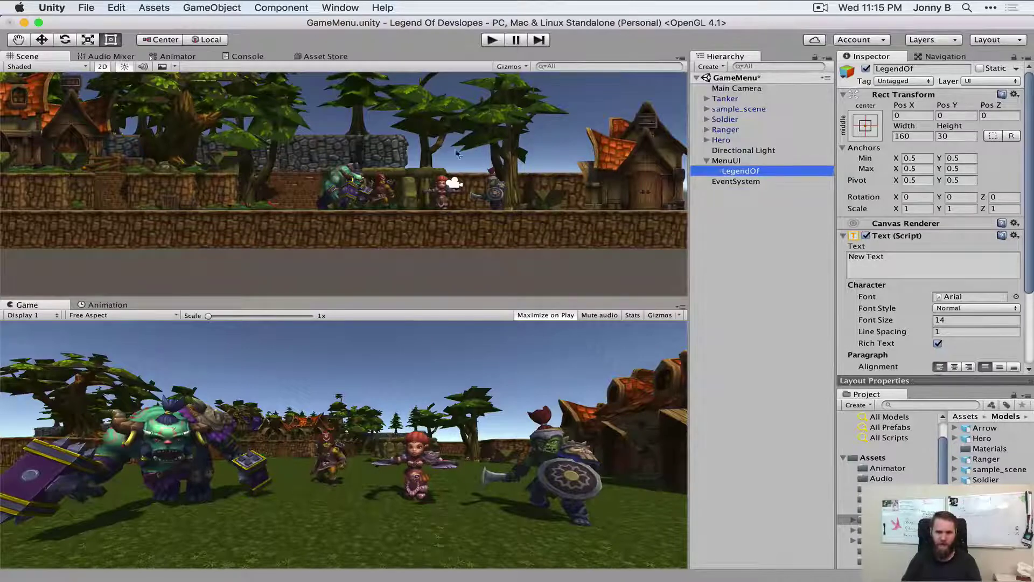
key("f")
scroll(326, 233, "down", 2)
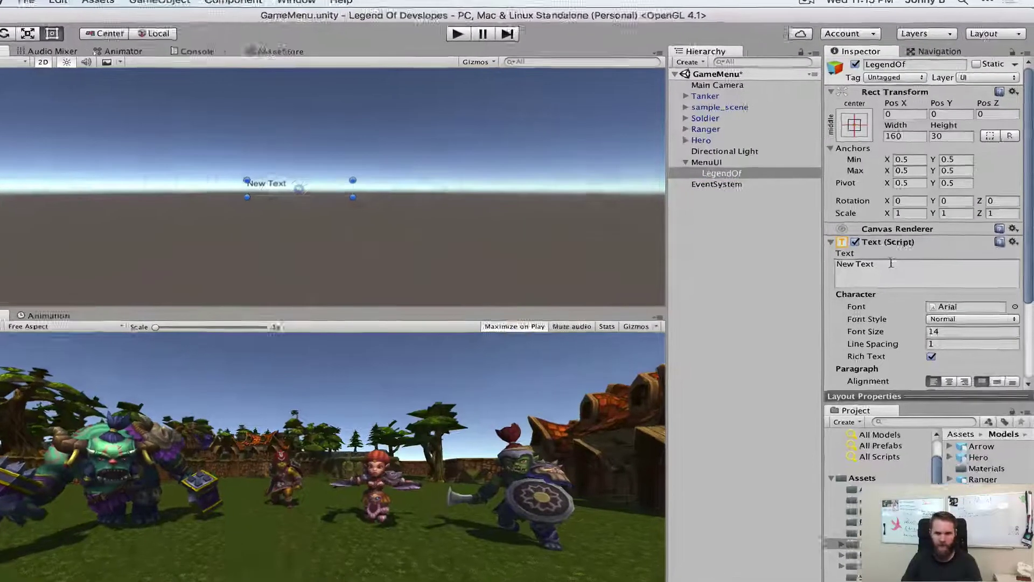
left_click(910, 258)
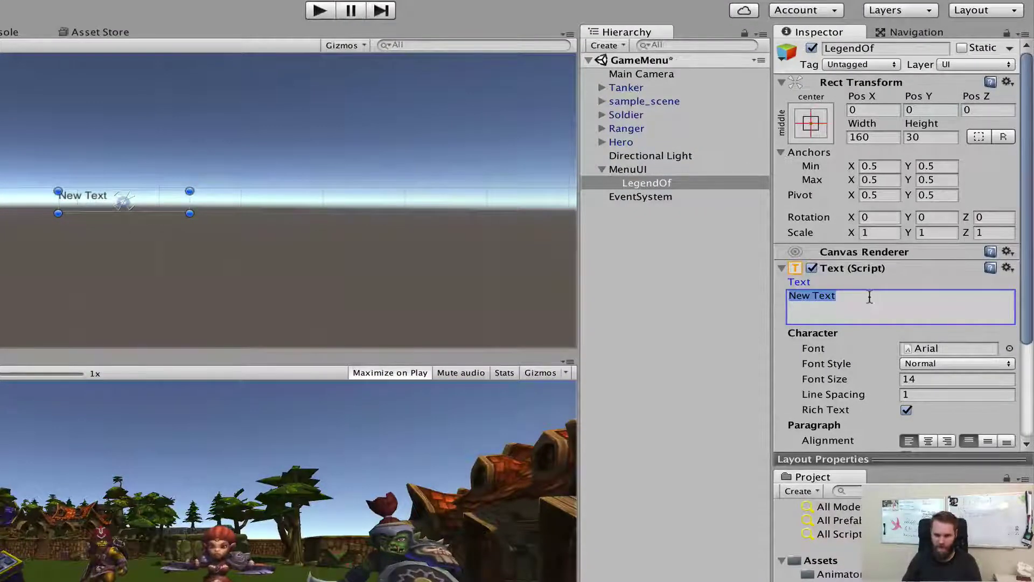
type("Legend Of")
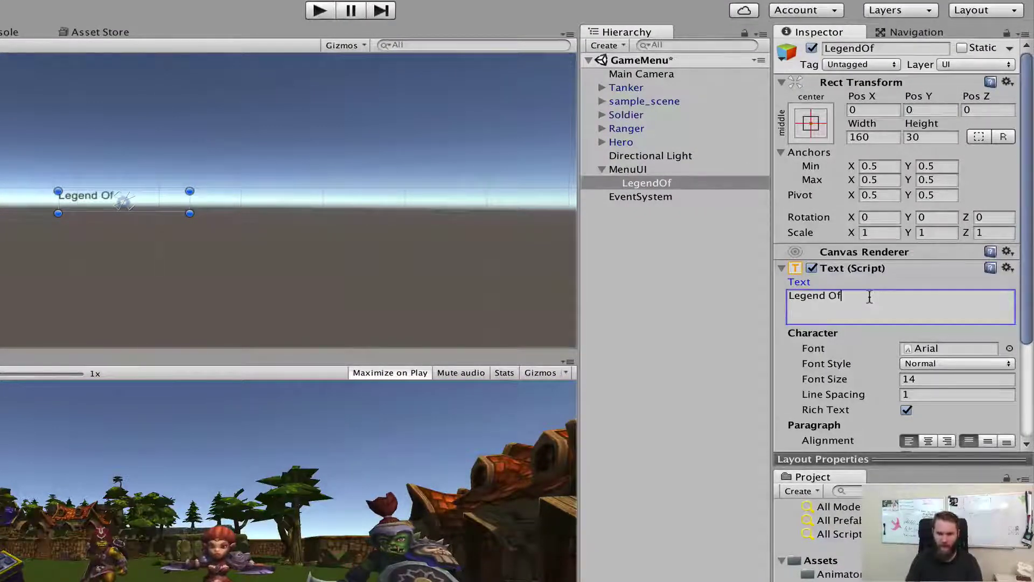
- Set the Legend Of text to the GODOFWAR font at size 35 and enlarge its box to about 236 by 41
left_click(1009, 349)
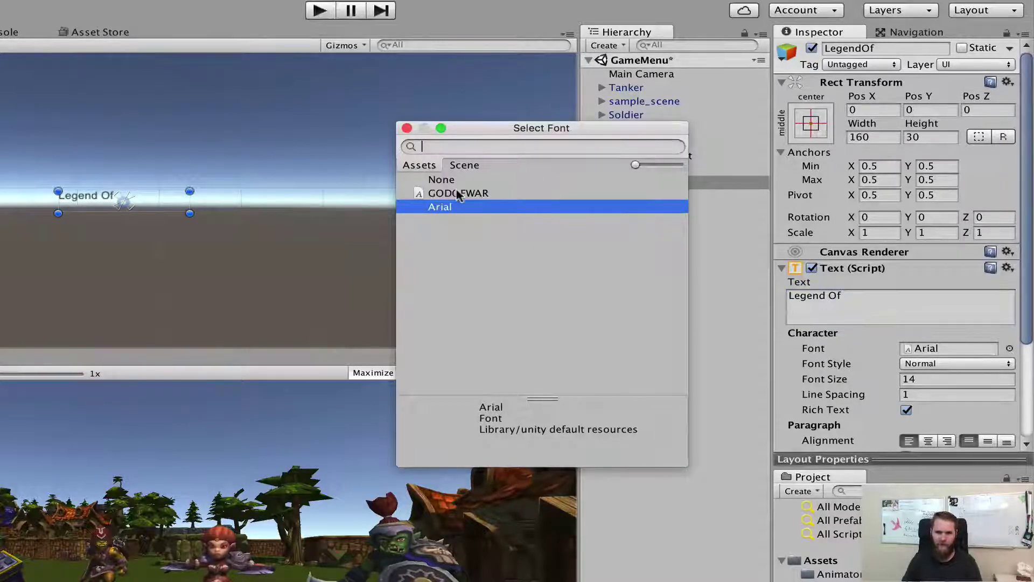
double_click(457, 193)
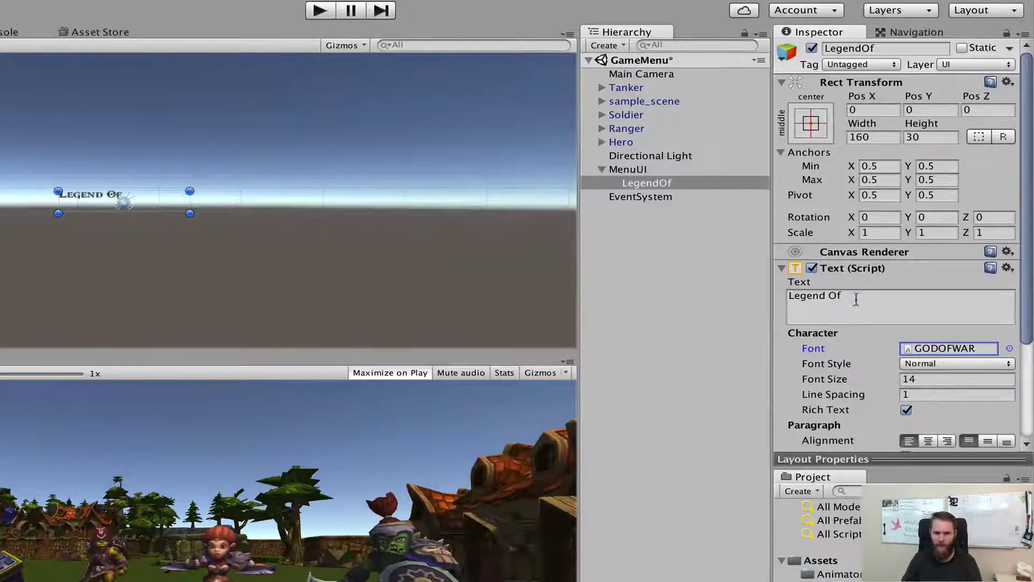
left_click(927, 379)
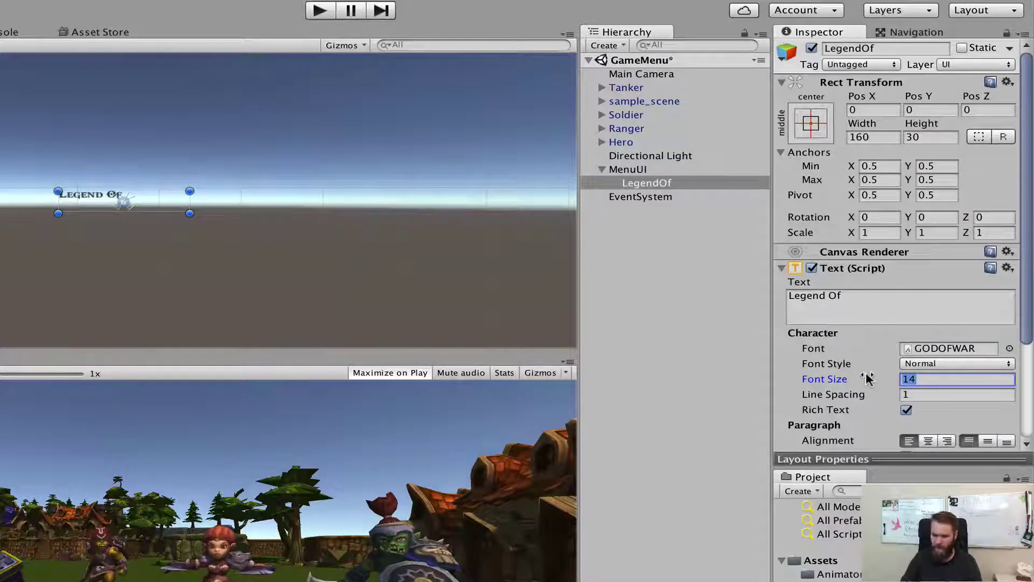
type("35")
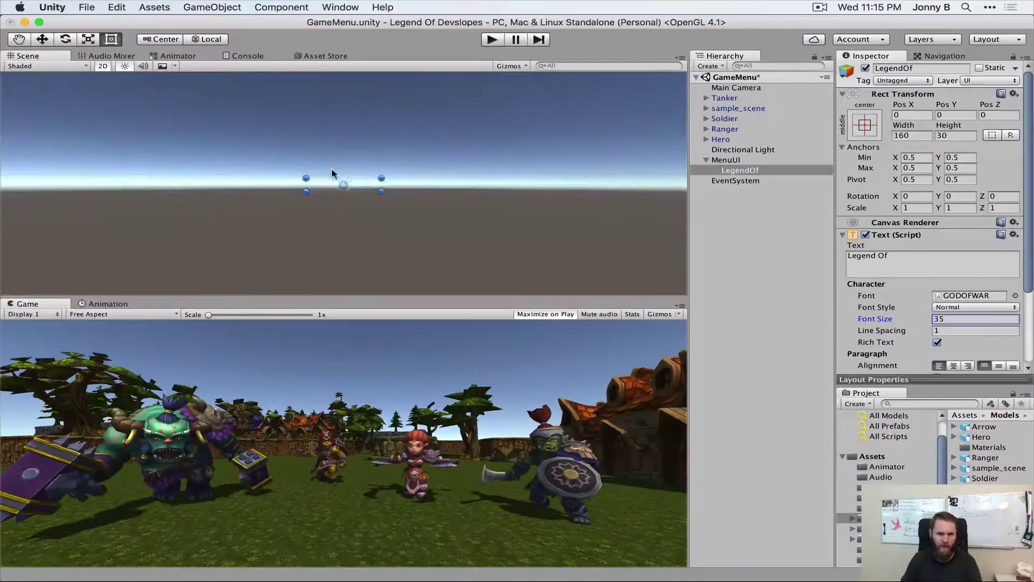
scroll(102, 197, "down", 3)
mouse_move(322, 183)
left_mouse_down()
mouse_move(269, 170)
mouse_move(304, 179)
left_mouse_up()
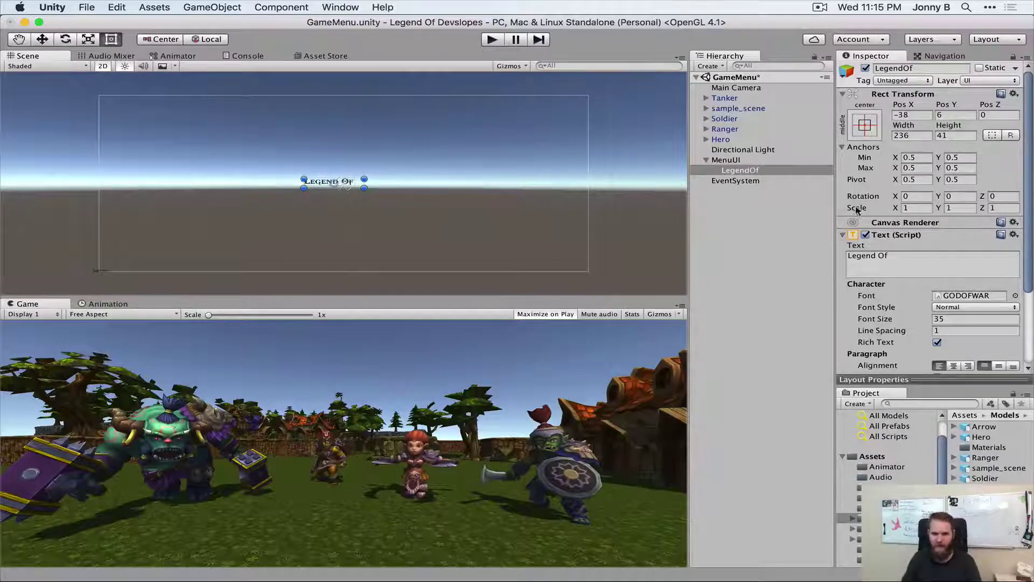
- Set the MenuUI canvas scaler's UI scale mode to Scale With Screen Size
left_click(736, 161)
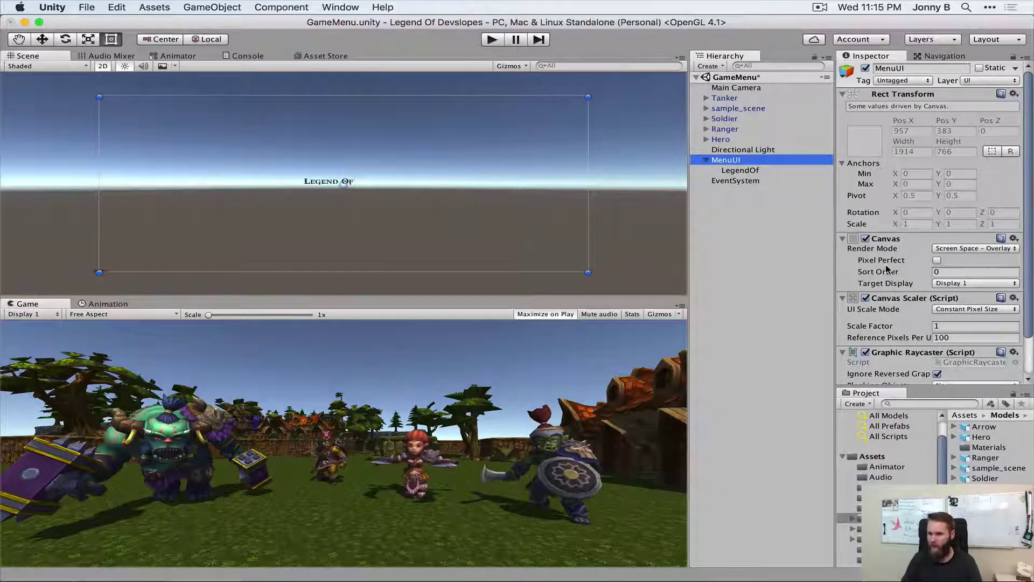
scroll(888, 269, "down", 3)
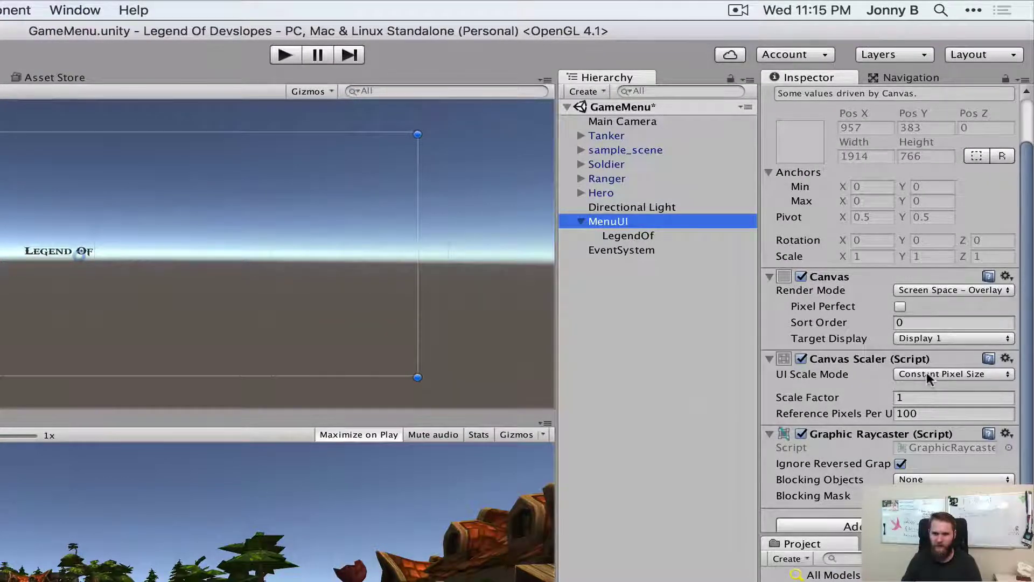
left_click(928, 376)
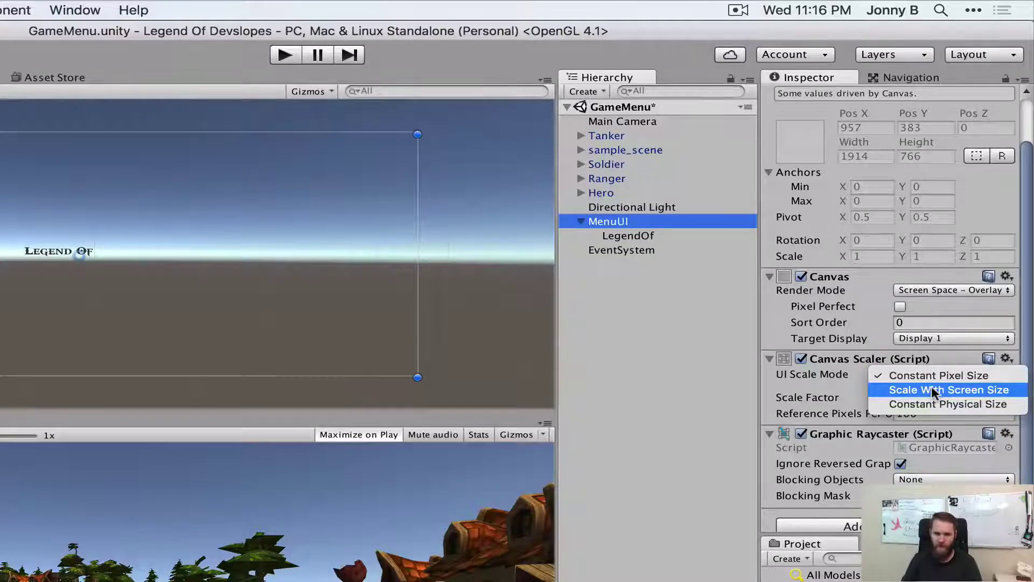
left_click(932, 387)
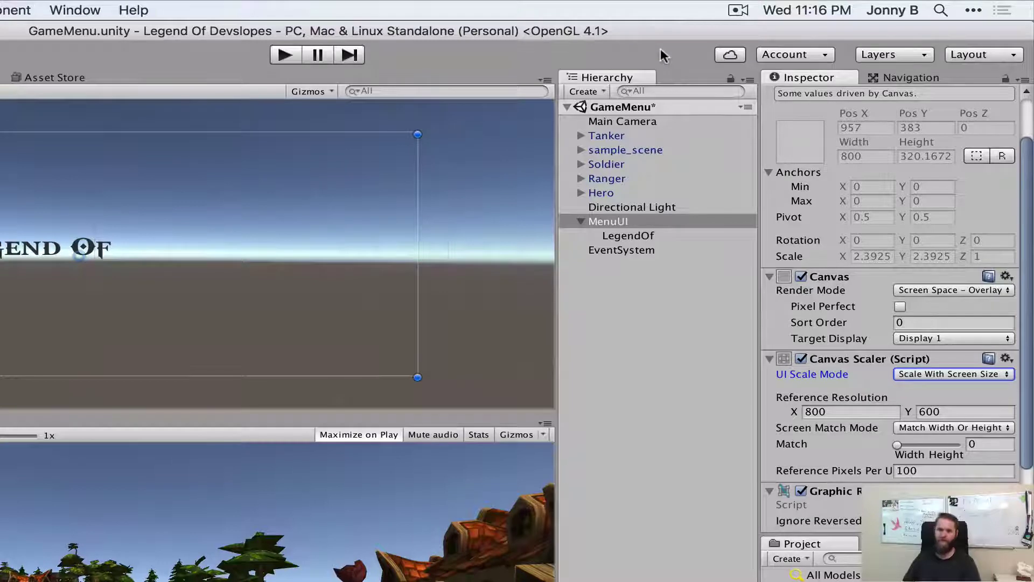
left_click(940, 290)
left_click(940, 291)
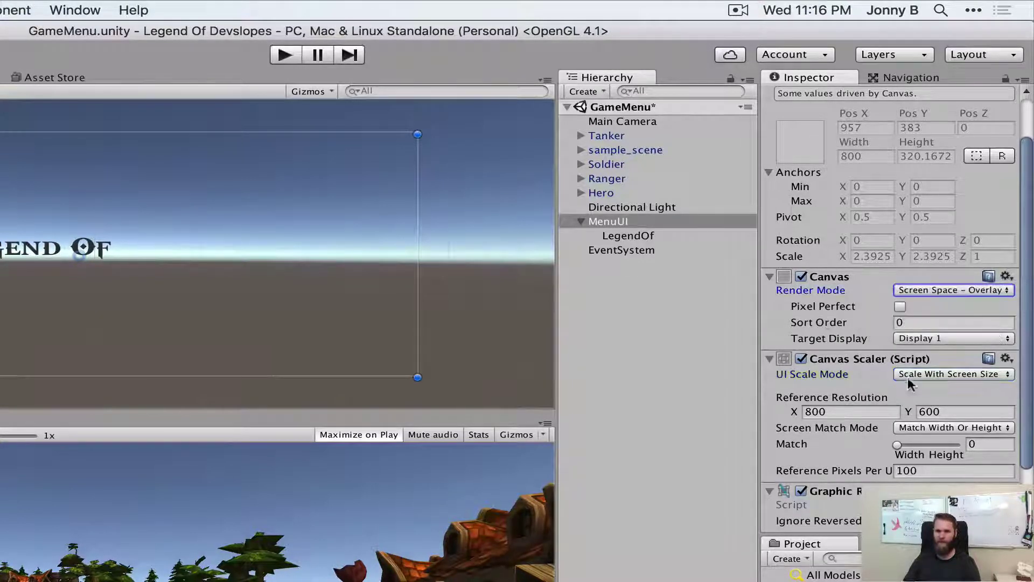
left_click(910, 374)
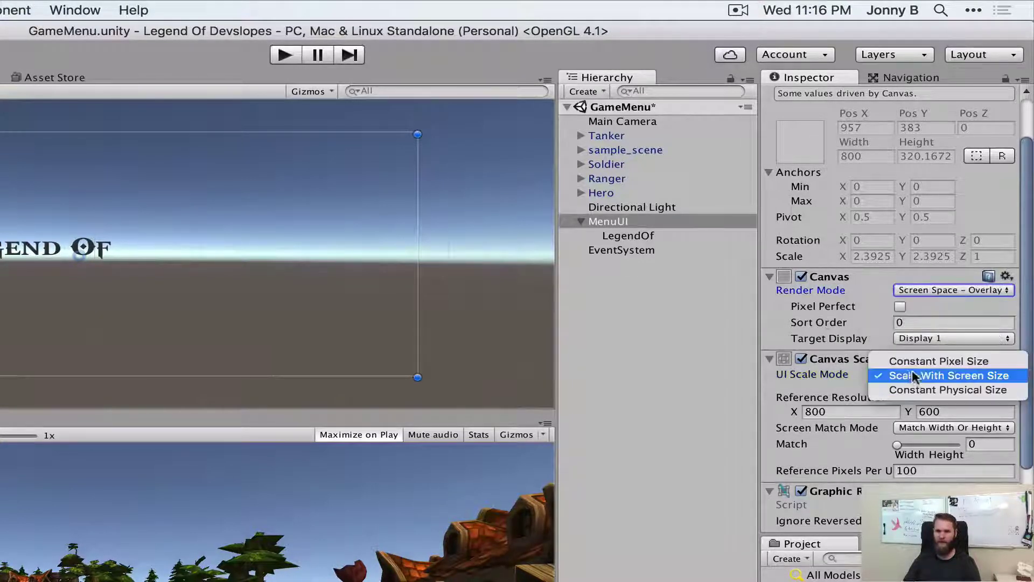
left_click(864, 348)
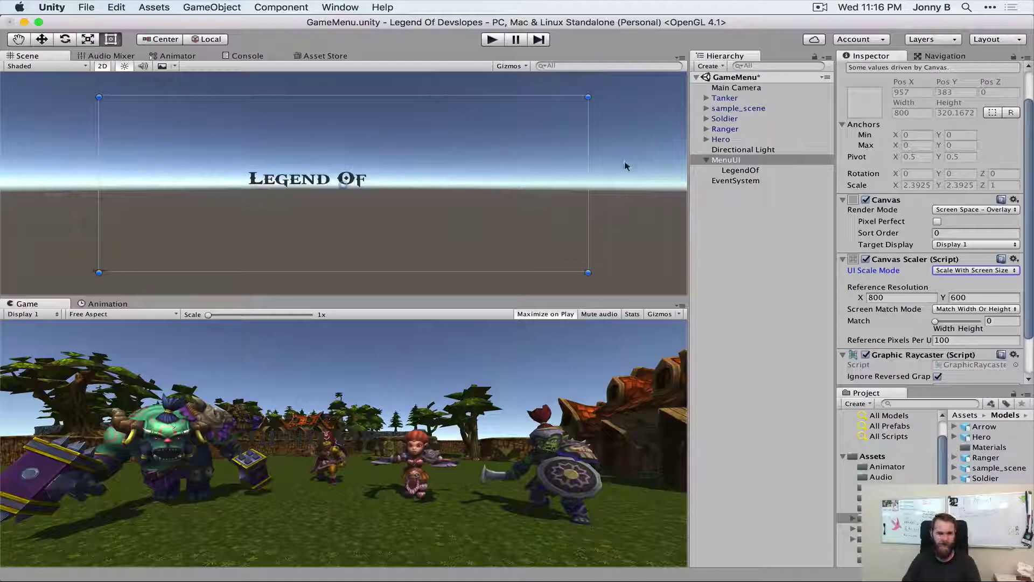
- Anchor the LegendOf text to the top center of the canvas and snap its position there as well
left_click(740, 171)
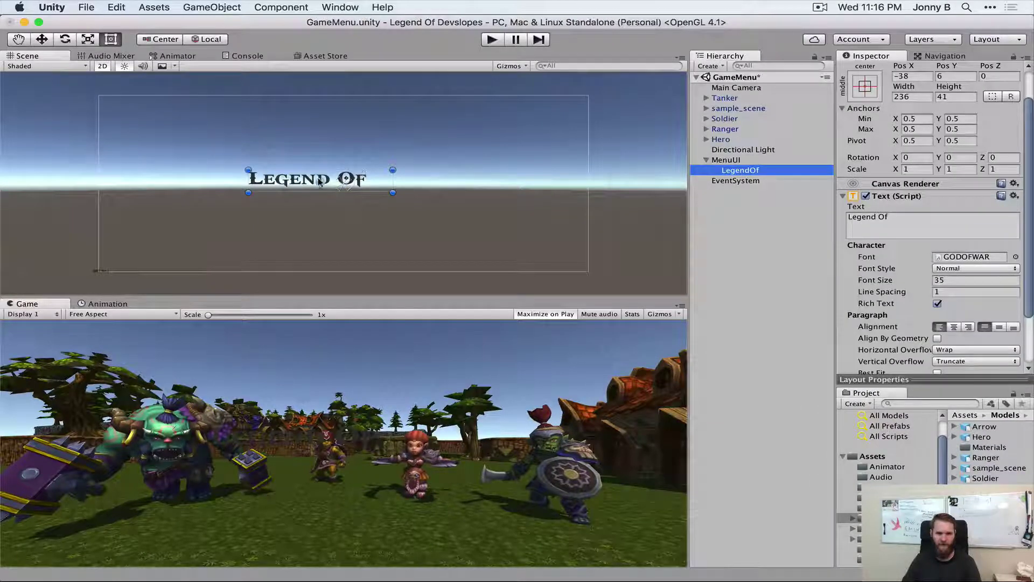
left_click(866, 86)
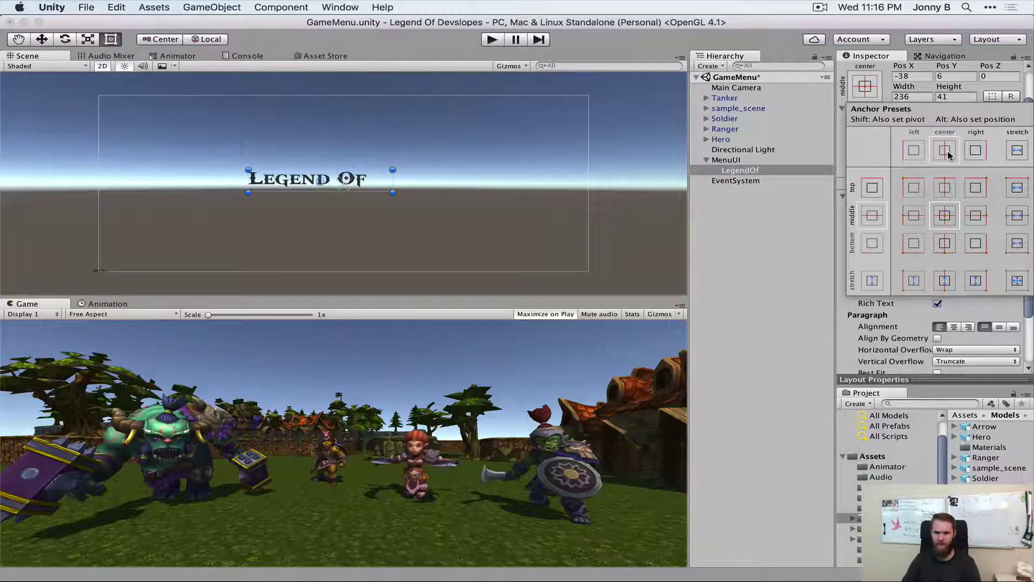
left_click(945, 190)
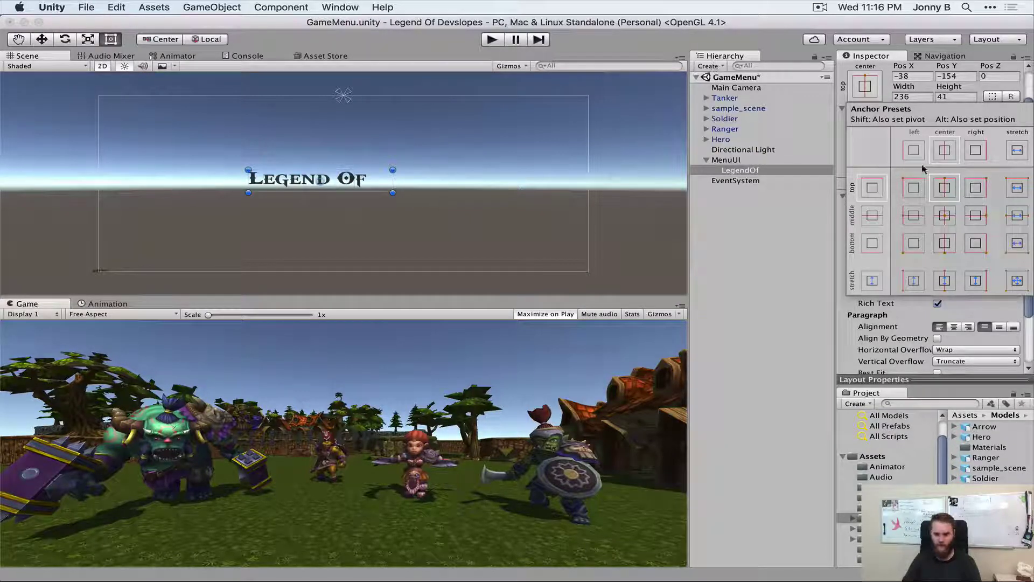
key("alt")
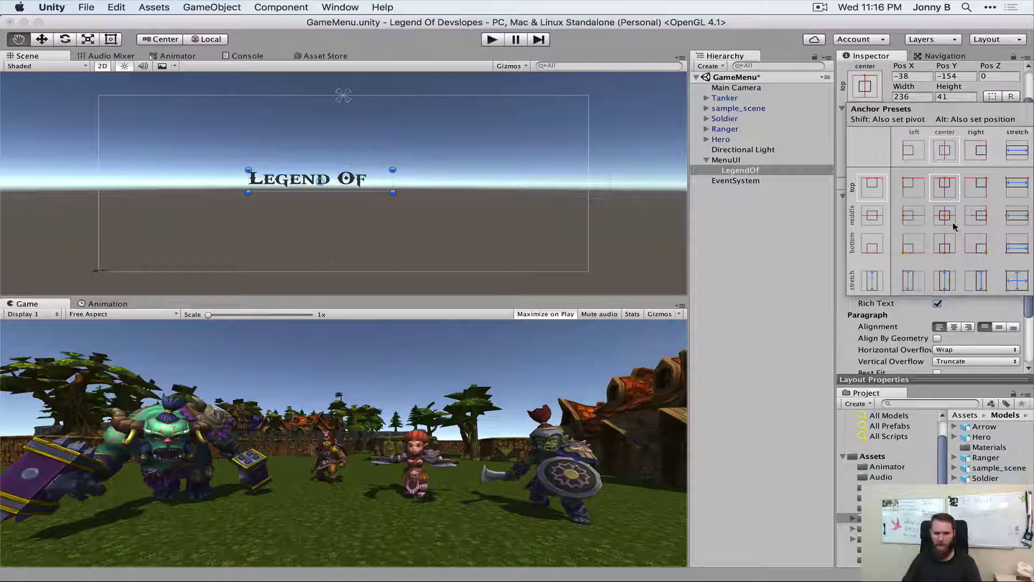
left_click(947, 189, "alt")
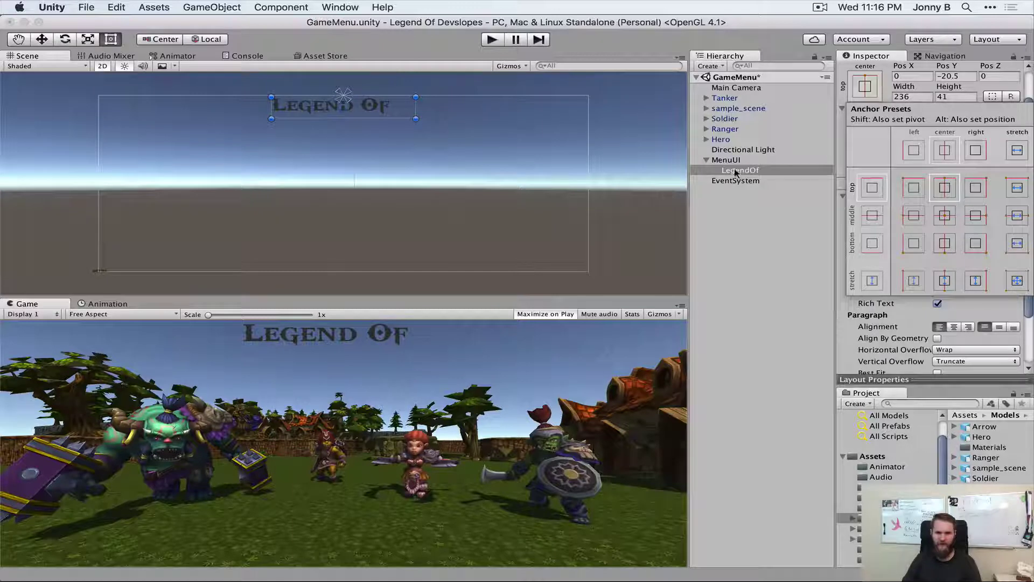
left_click(871, 91)
- Align the Legend Of text to the middle vertically and to the center horizontally within its box
scroll(959, 271, "down", 2)
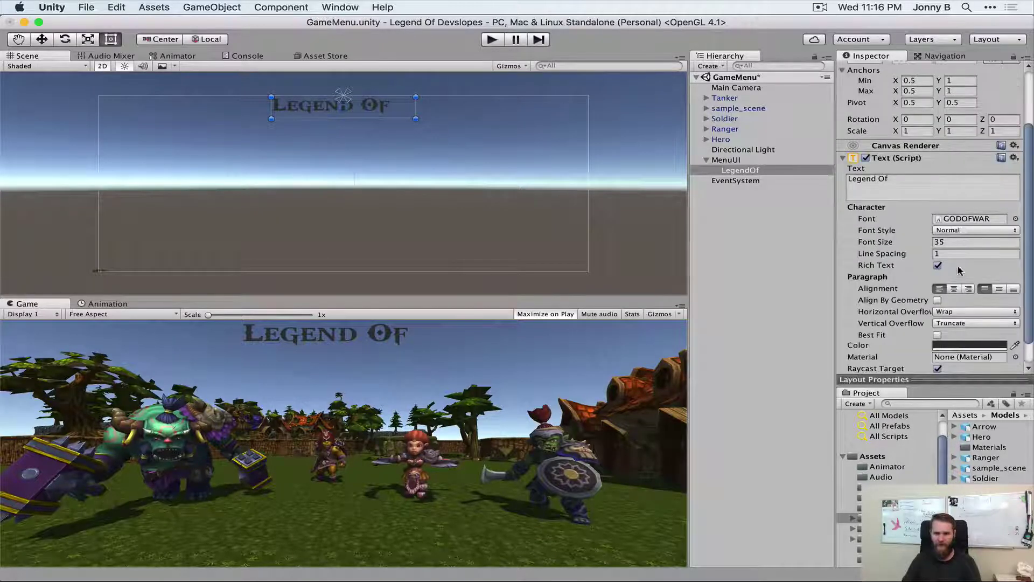
left_click(999, 290)
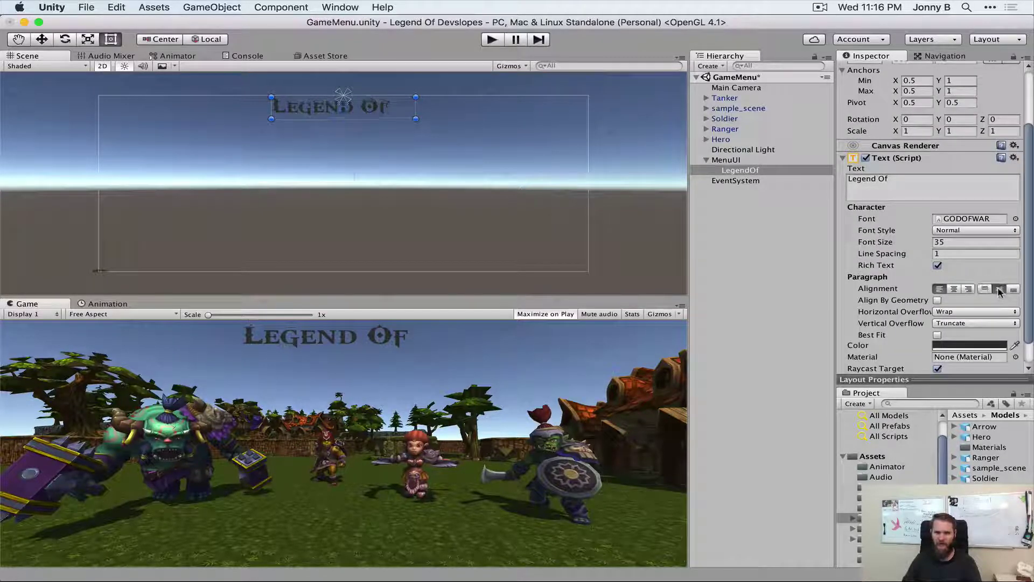
left_click(953, 290)
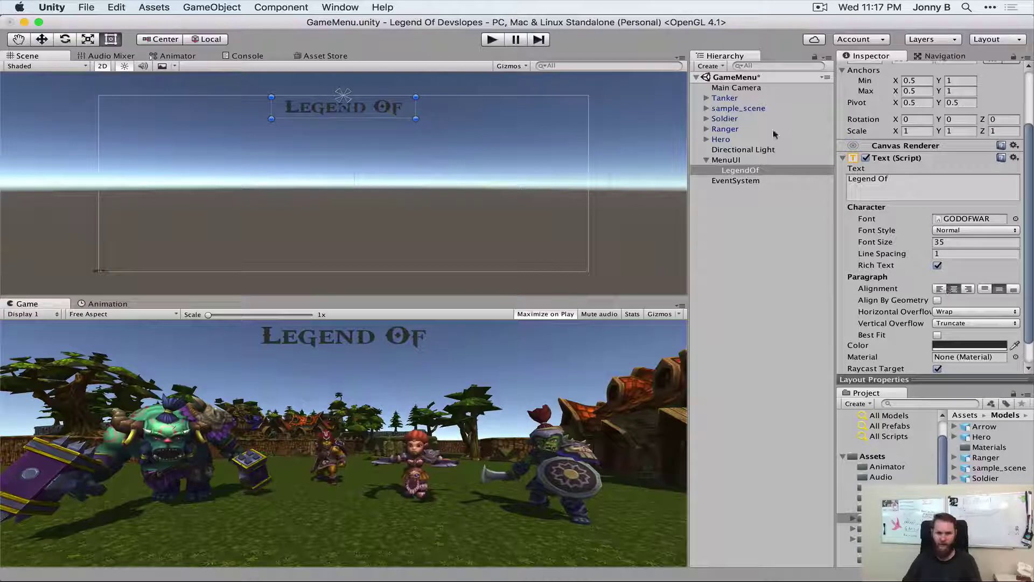
- Set the LegendOf text's Y position to -35 and deselect it
scroll(920, 155, "up", 4)
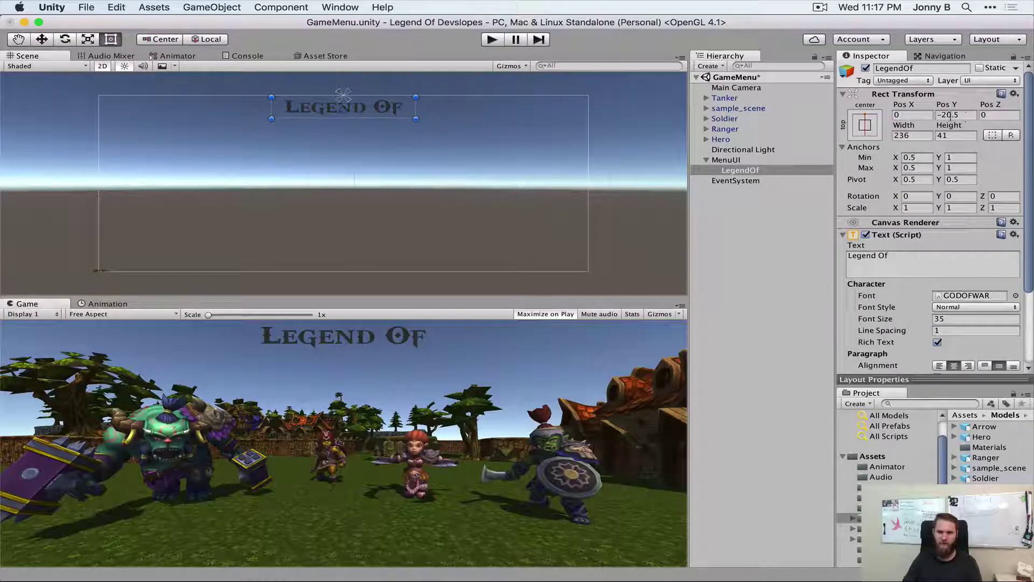
left_click_drag(945, 107, 836, 118)
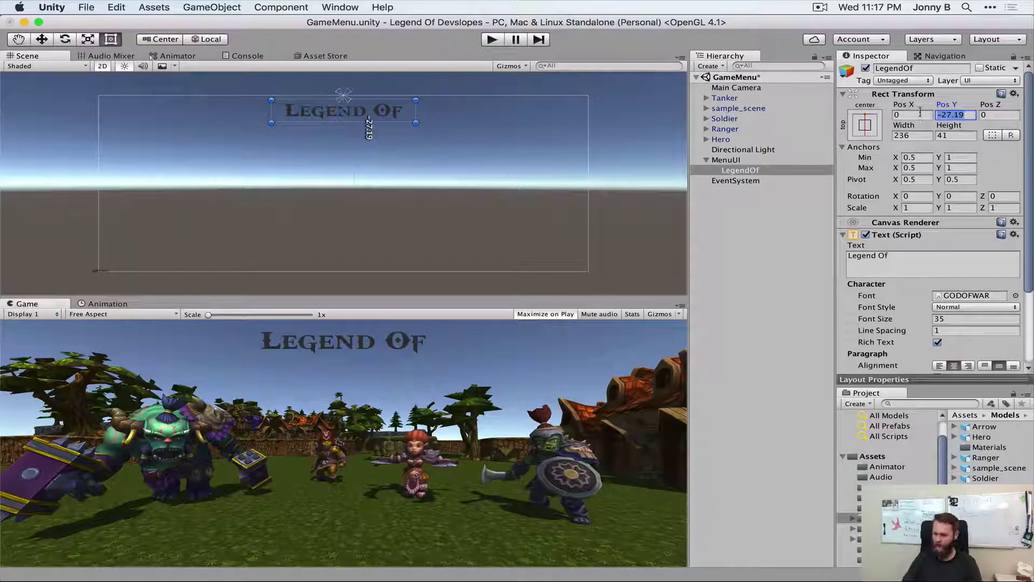
type("50")
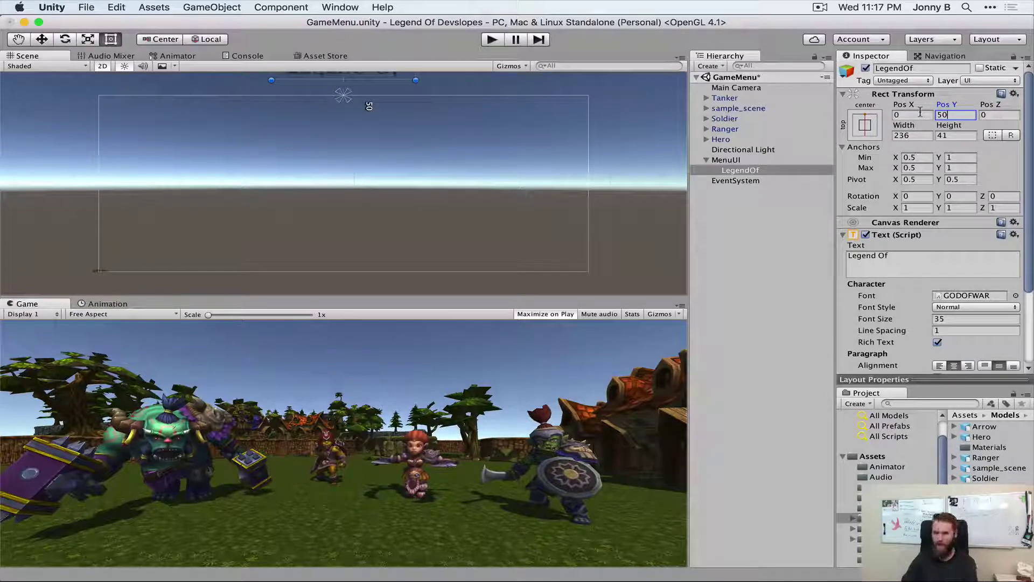
key("BackSpace")
key("BackSpace")
type("-50")
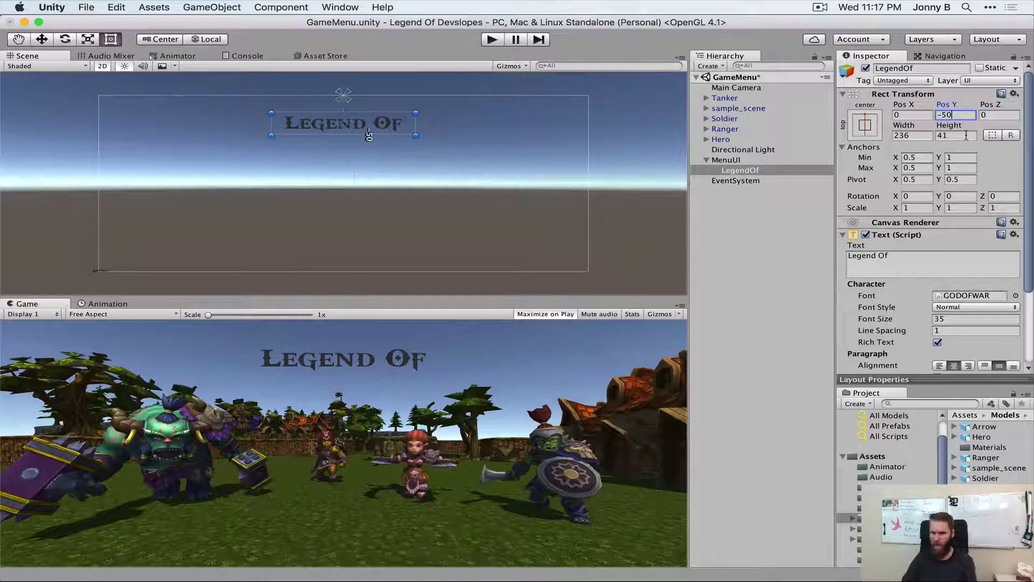
key("BackSpace")
key("BackSpace")
type("35")
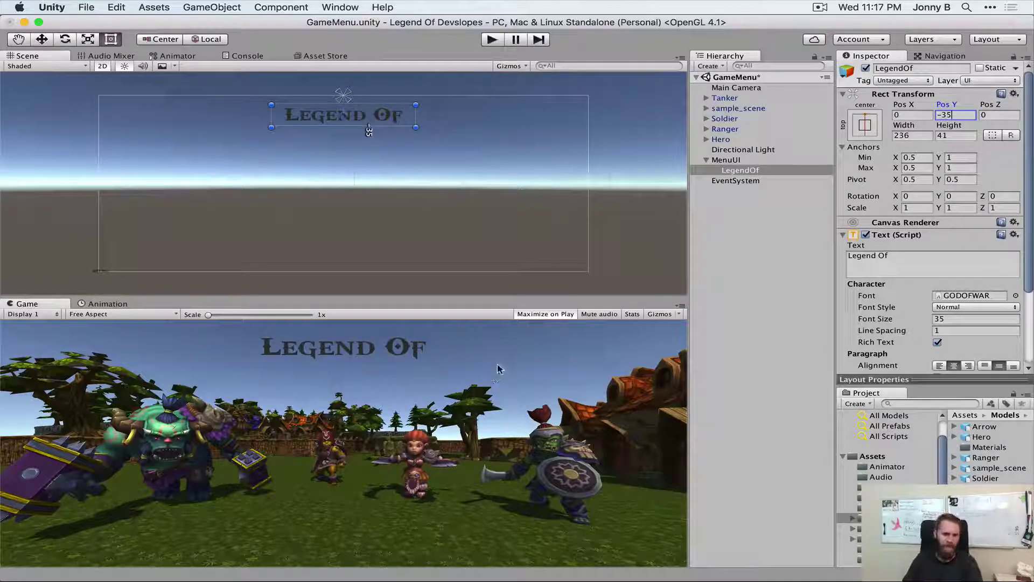
left_click(719, 246)
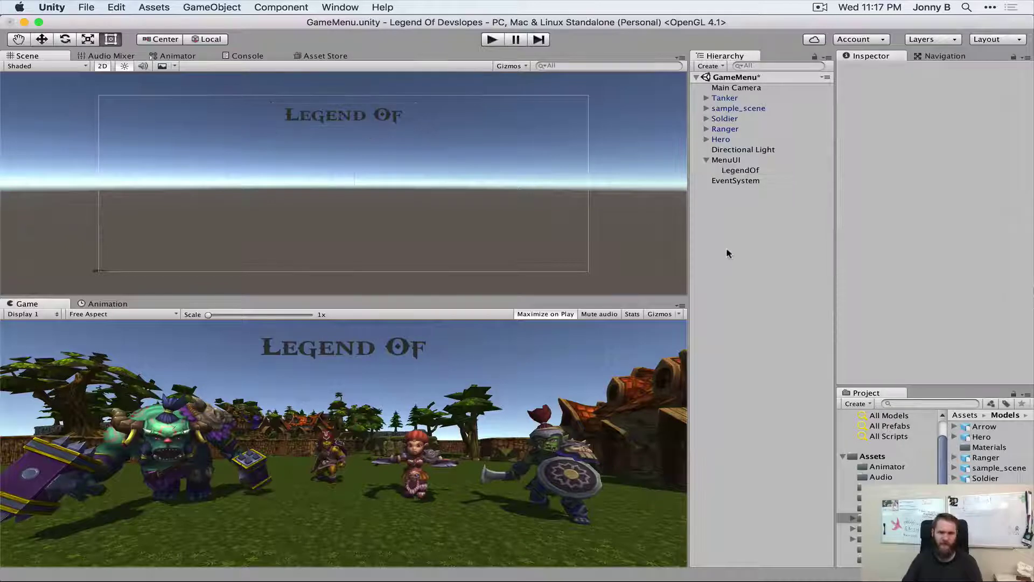
- Add a UI text object under MenuUI, set its content to Devslopes and deselect it
left_click(727, 161)
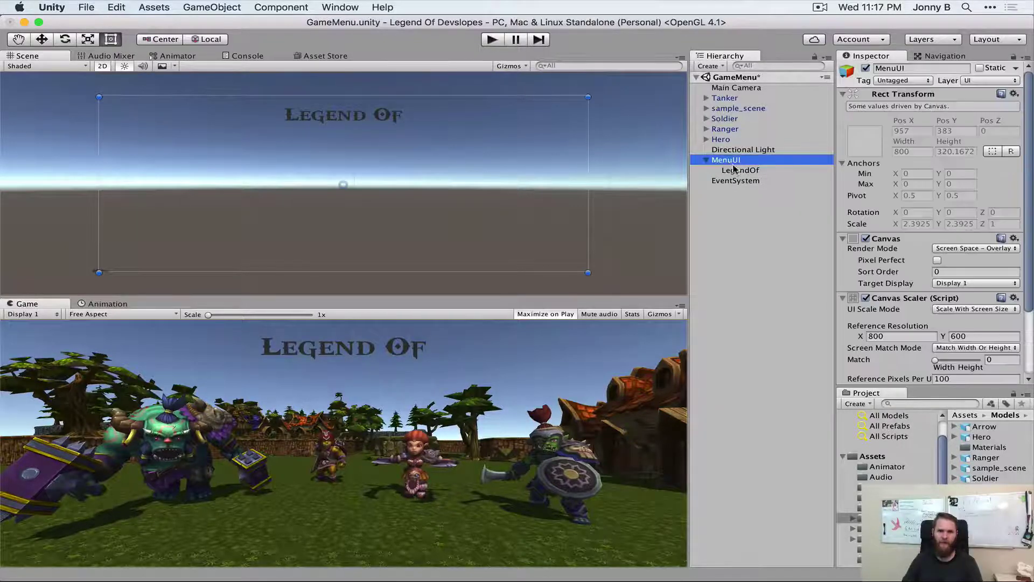
right_click(732, 162)
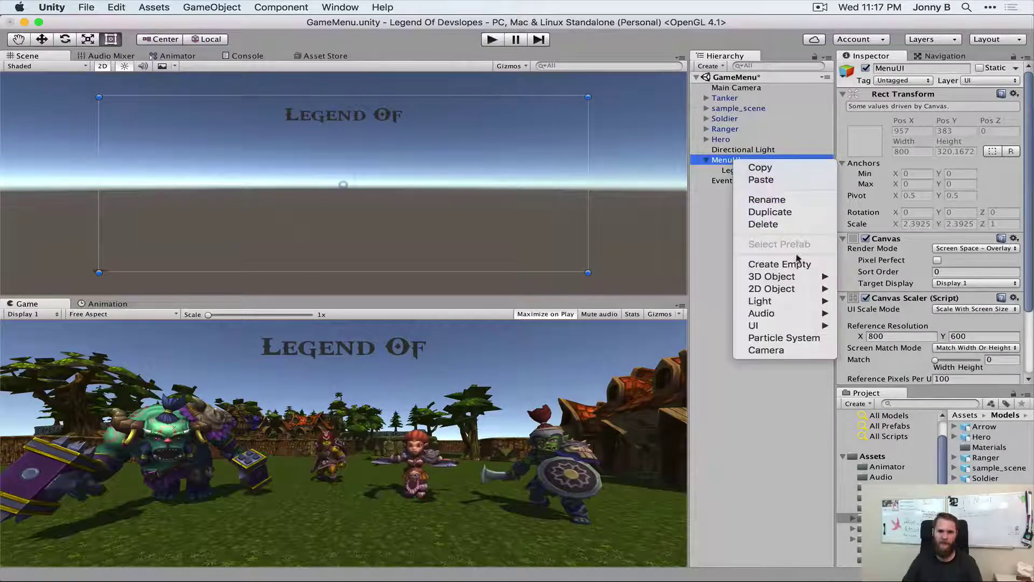
mouse_move(784, 326)
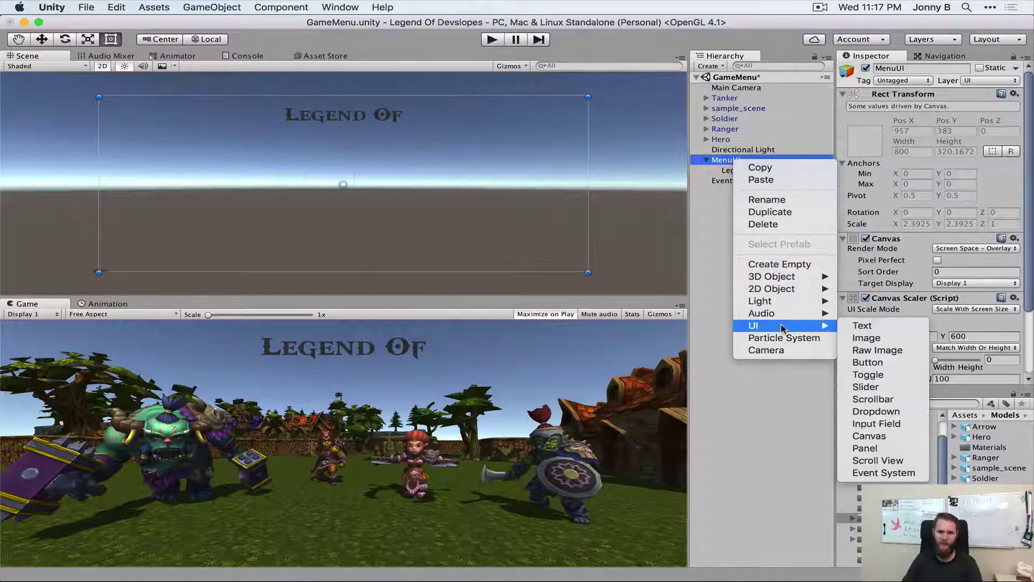
left_click(857, 324)
left_click(866, 257)
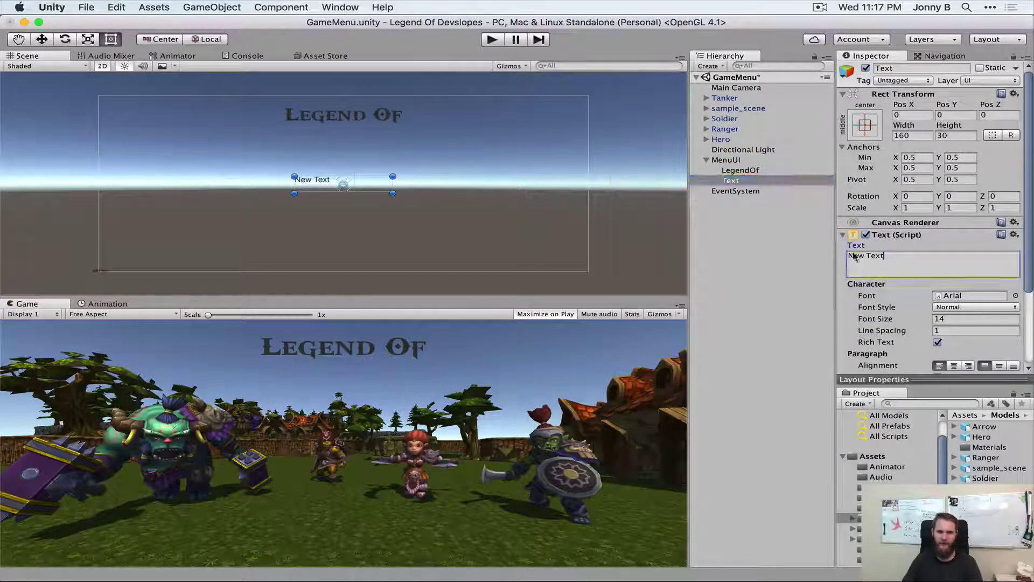
type("Devslopes")
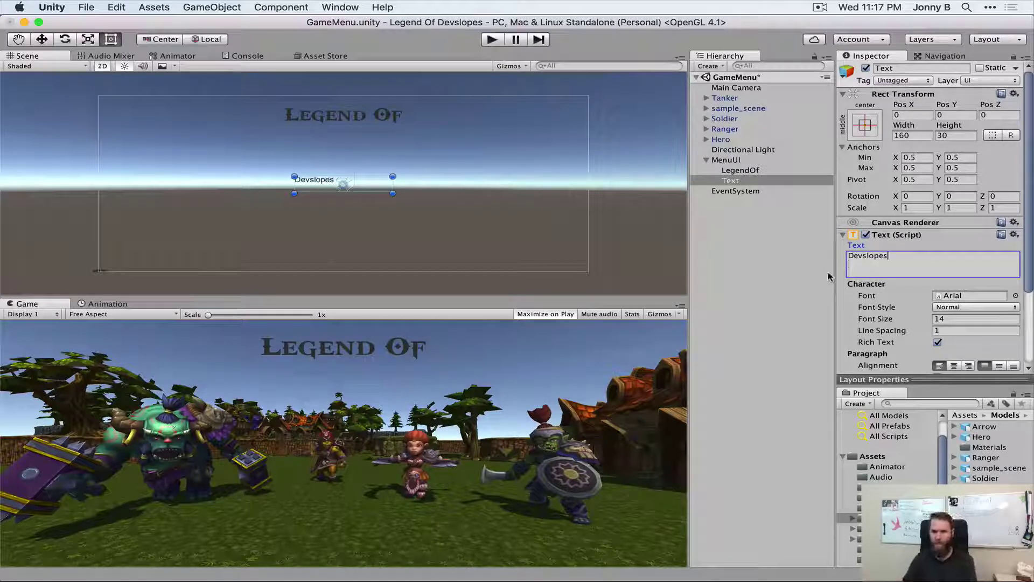
left_click(811, 259)
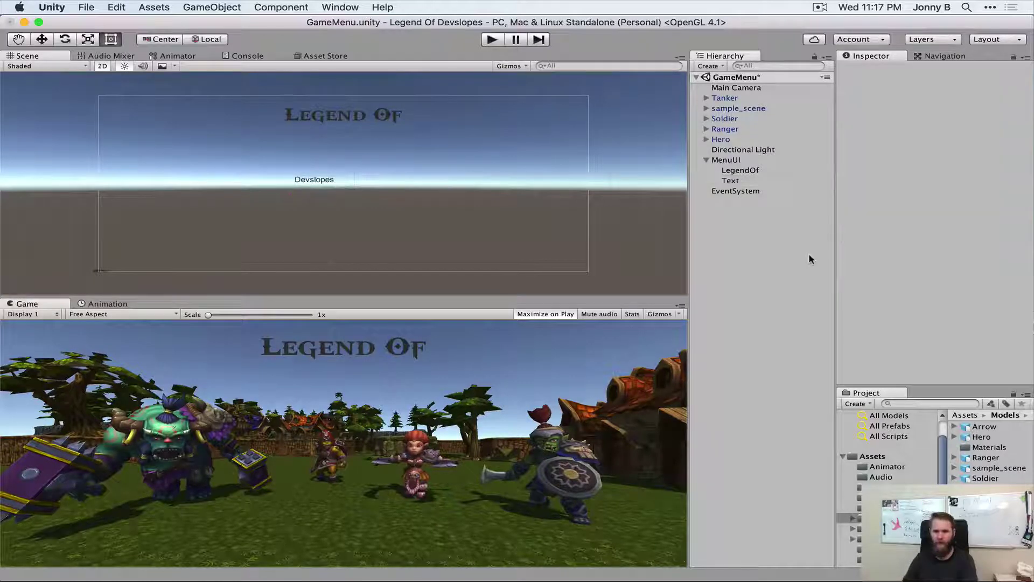
- Set the Devslopes text's font size to 50, enlarge its box to about 292 by 69 and place it centered below Legend Of
left_click(303, 182)
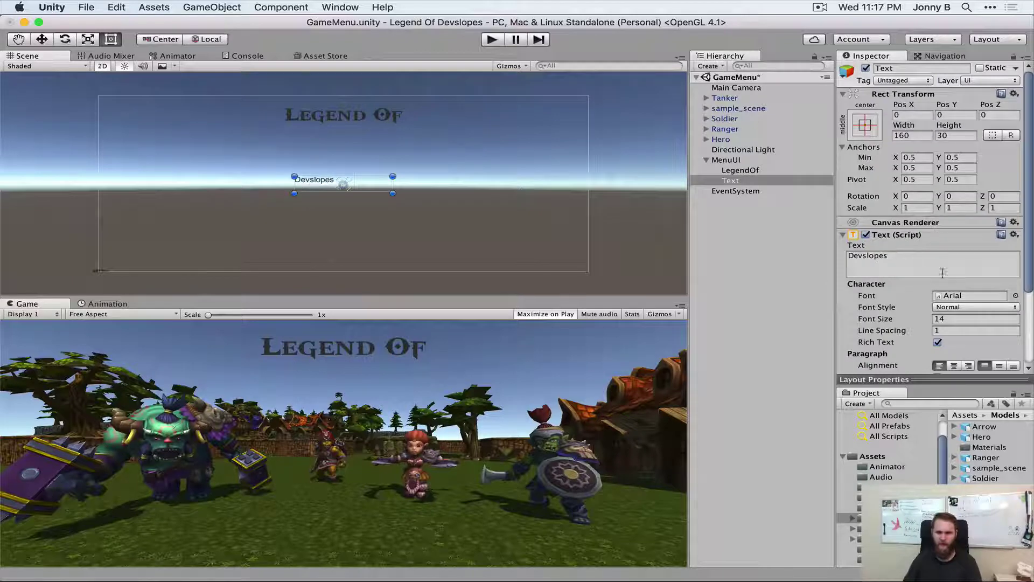
scroll(952, 315, "down", 2)
left_click(951, 288)
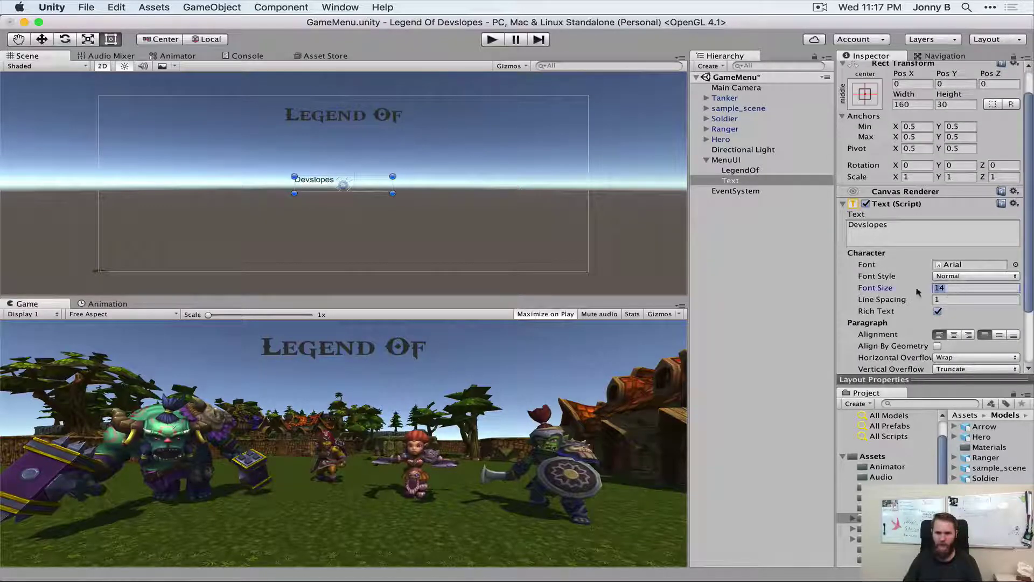
type("50")
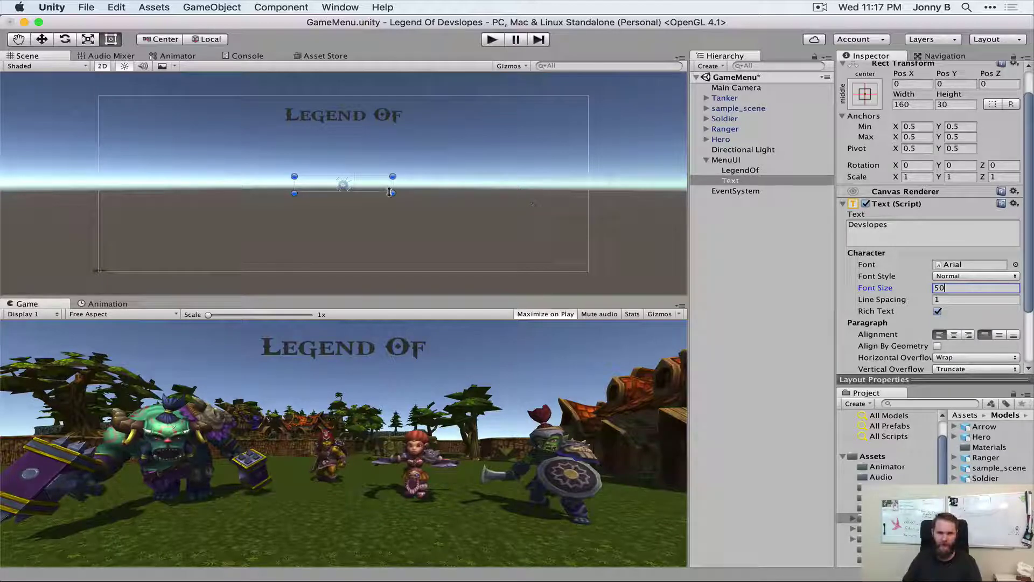
left_click_drag(393, 193, 473, 214)
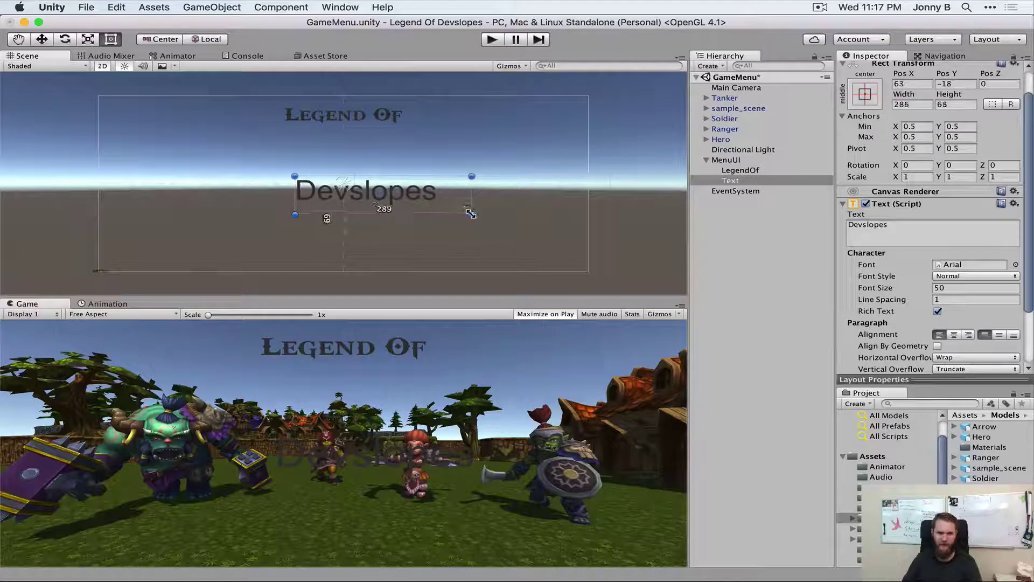
left_click_drag(422, 192, 372, 153)
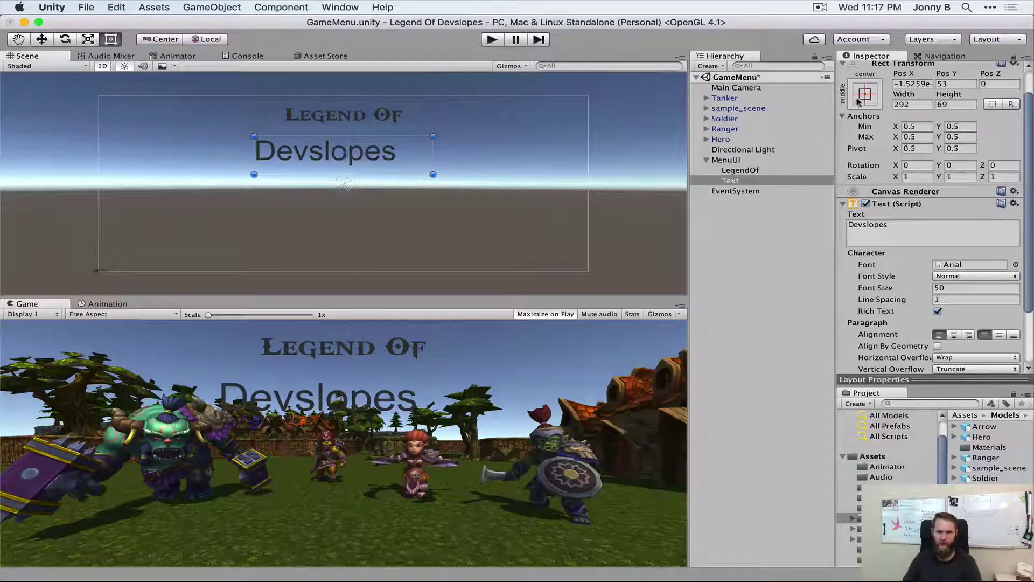
- Anchor the Devslopes text to the top center of the canvas and set its Y position to -100
scroll(862, 96, "up", 2)
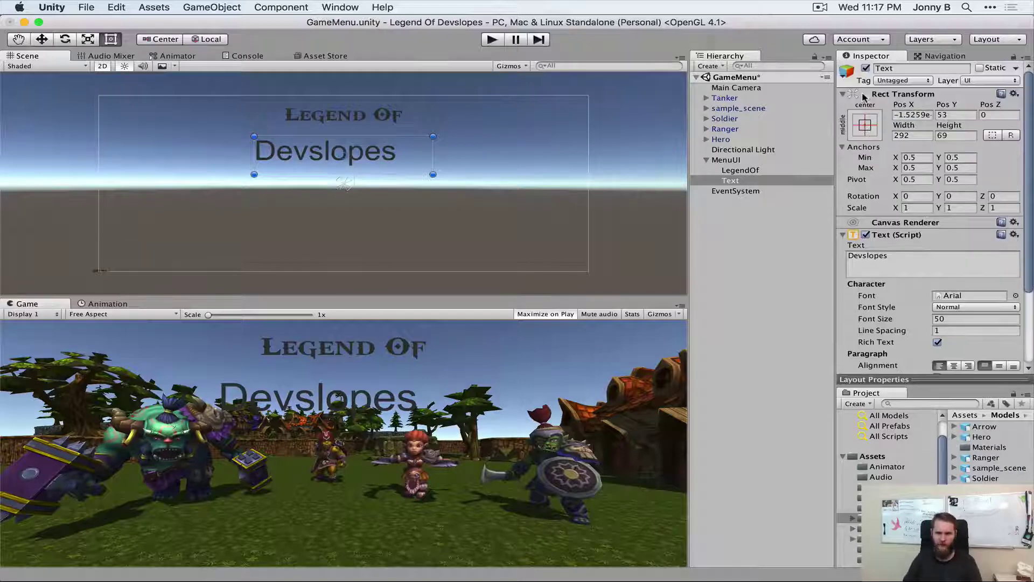
left_click(870, 127)
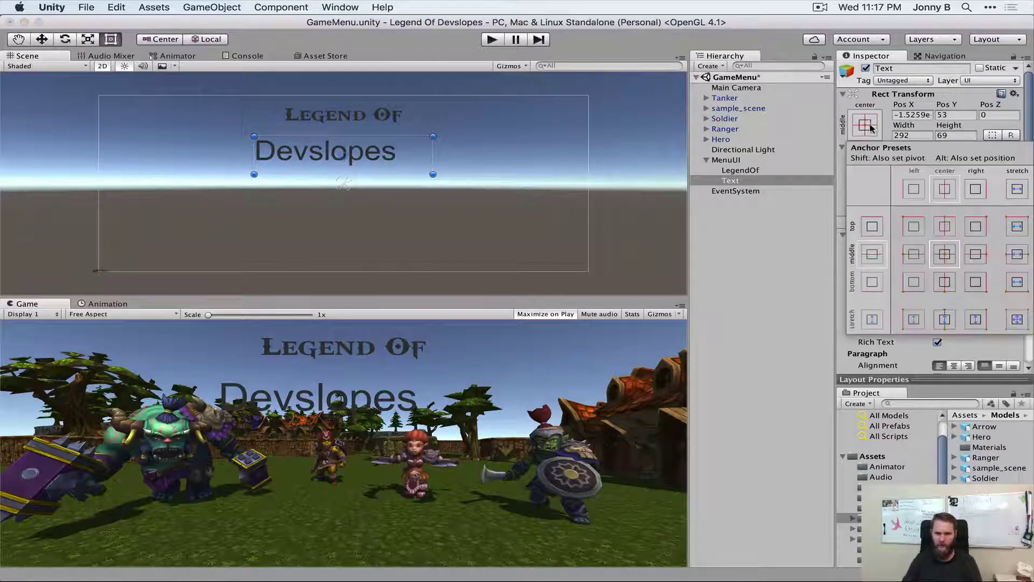
left_click(944, 228)
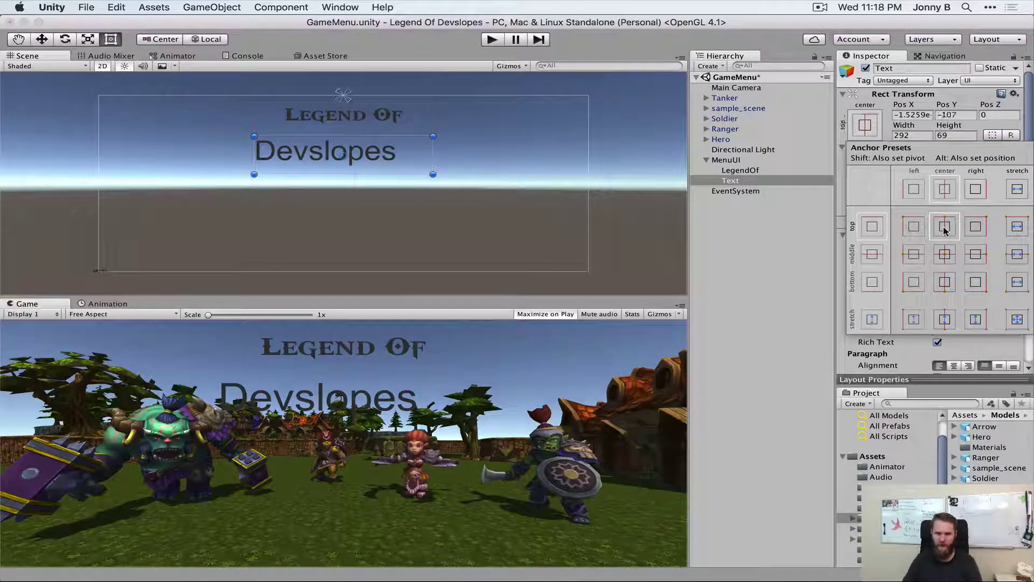
left_click(928, 105)
left_click(954, 115)
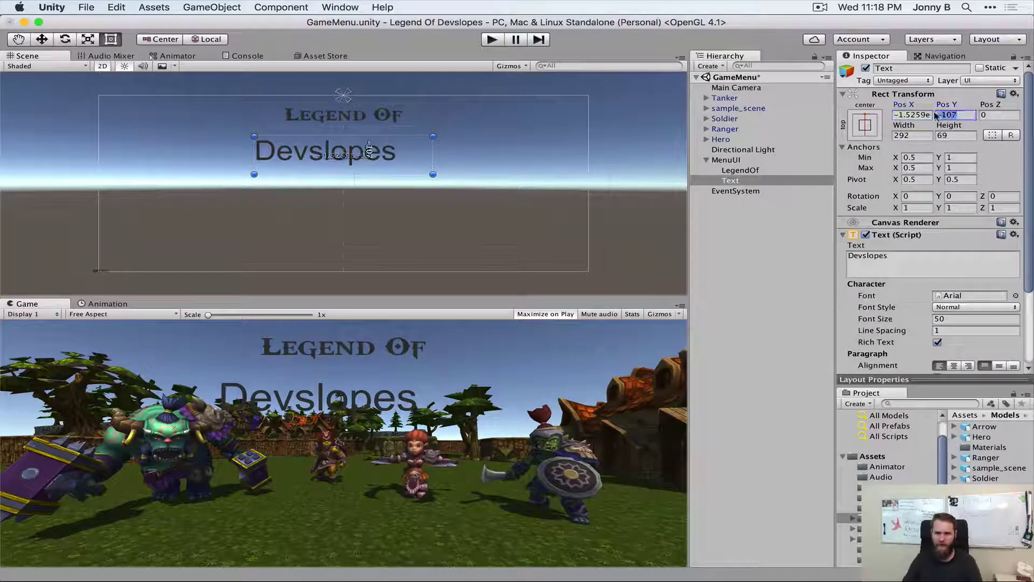
type("-100")
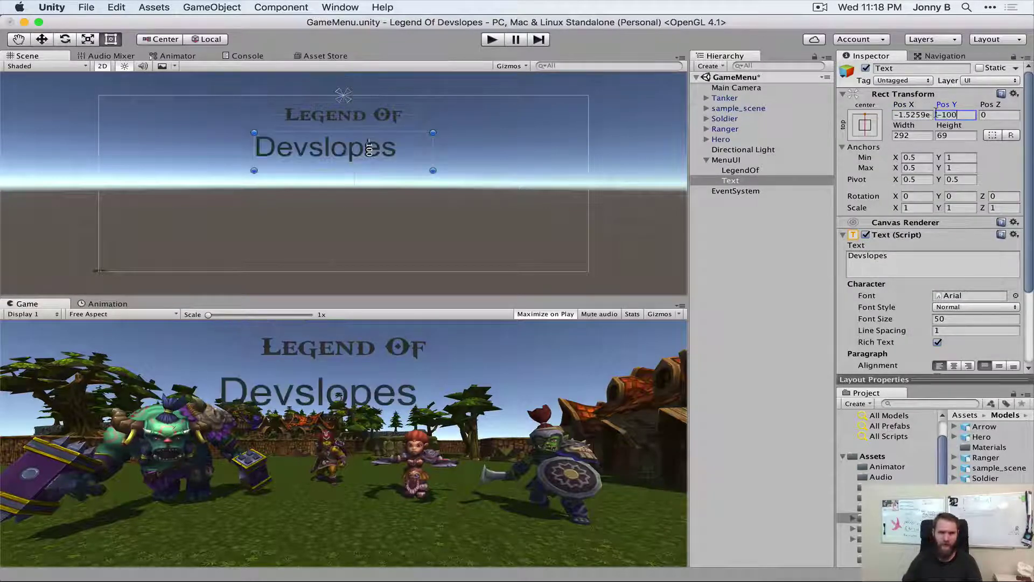
- Center the Devslopes text horizontally within its box and set its Y position to -80
scroll(890, 251, "down", 5)
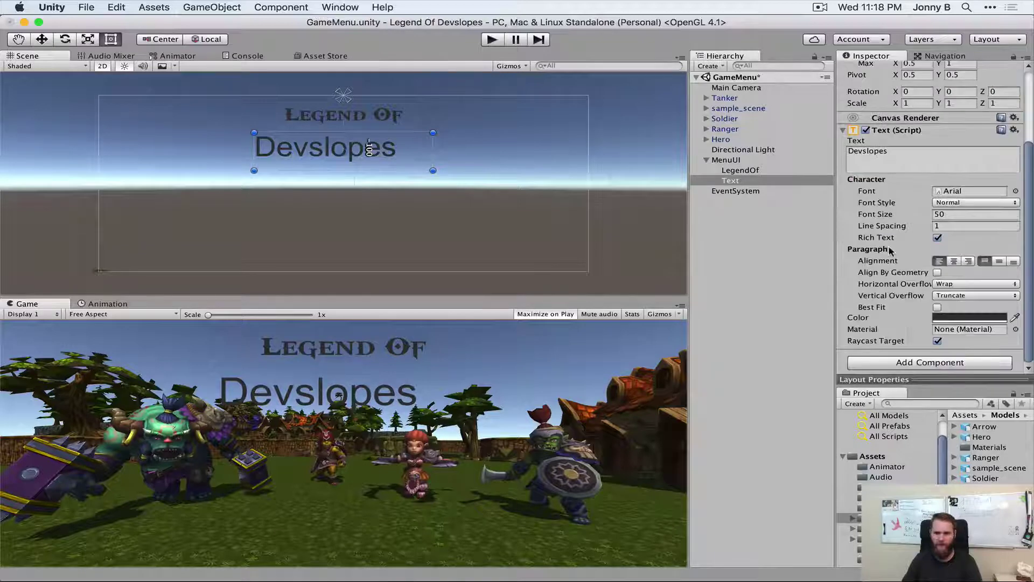
left_click(954, 260)
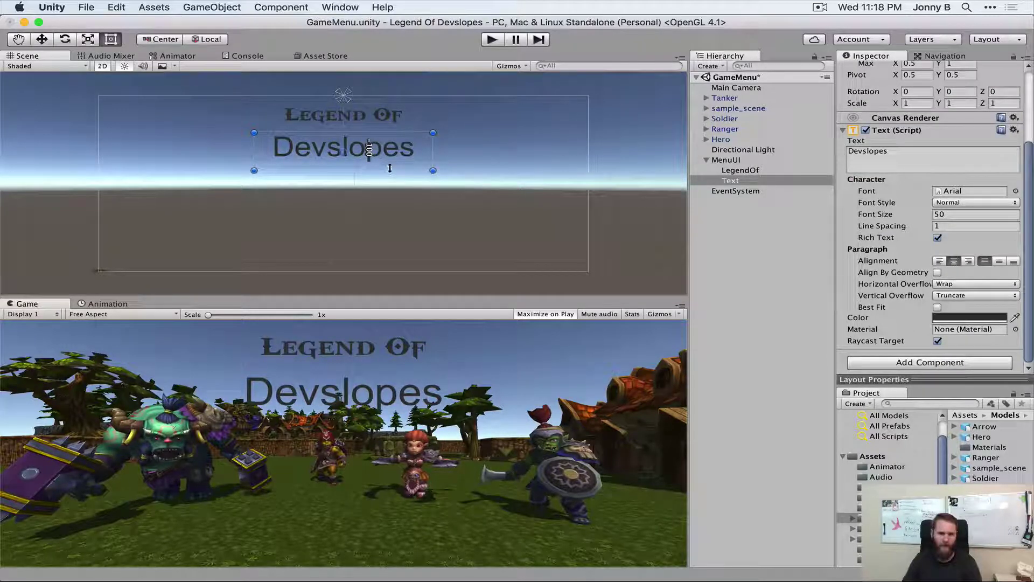
scroll(960, 89, "up", 5)
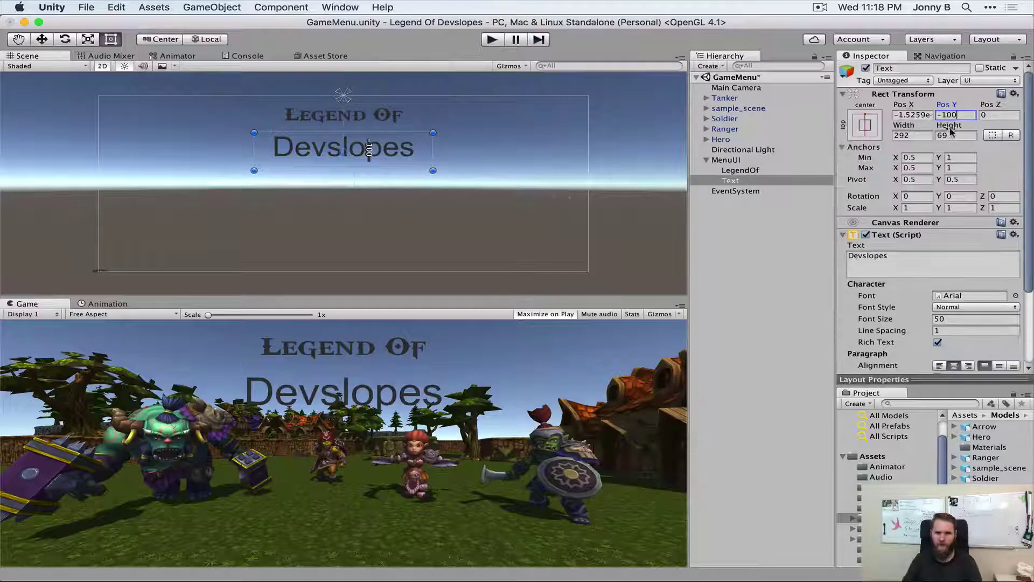
left_click(962, 115)
key("BackSpace")
key("BackSpace")
key("BackSpace")
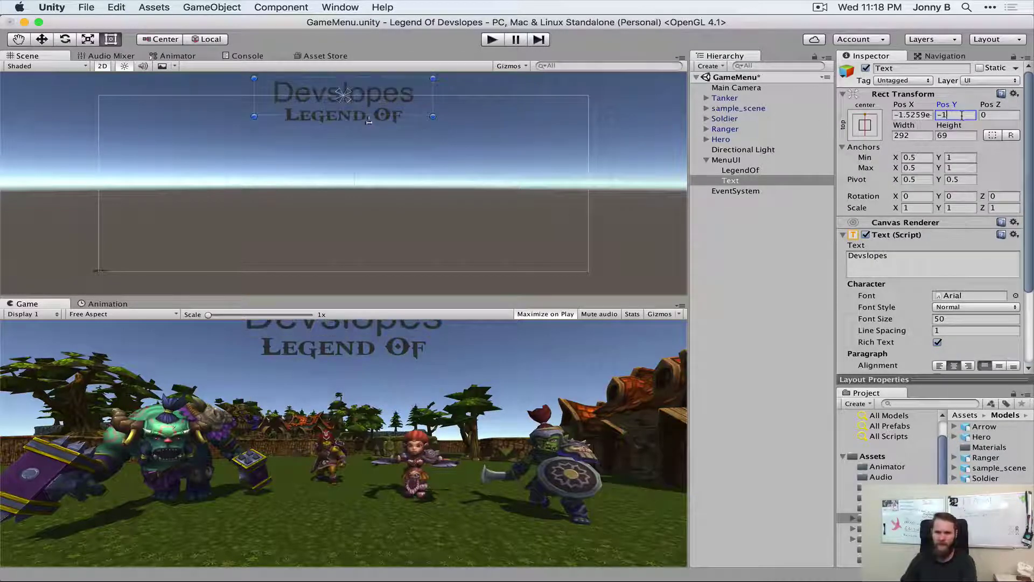
type("80")
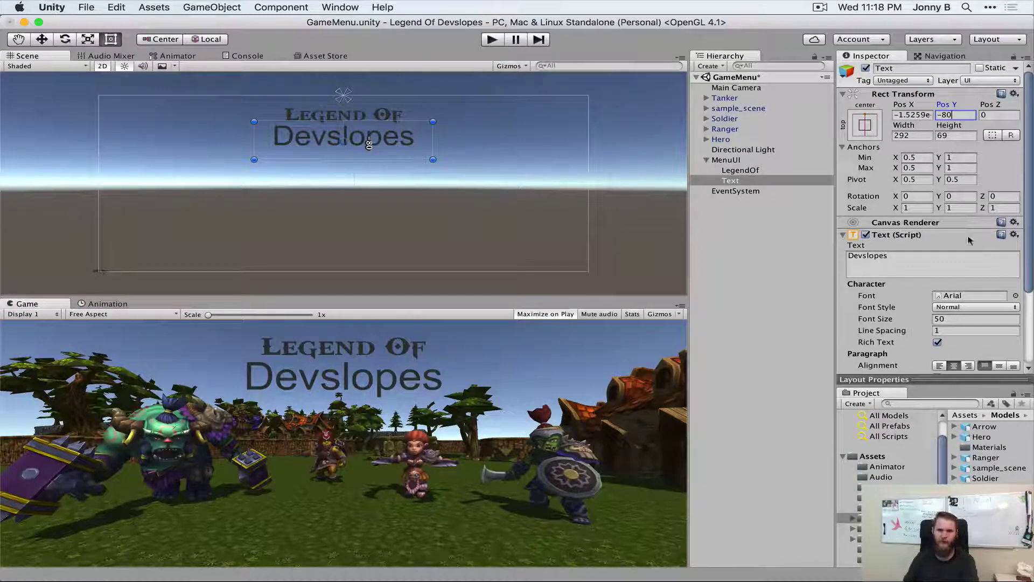
- Switch to Finder, import Barbarian.ttf into the project's Fonts folder and return to Unity
scroll(962, 221, "down", 5)
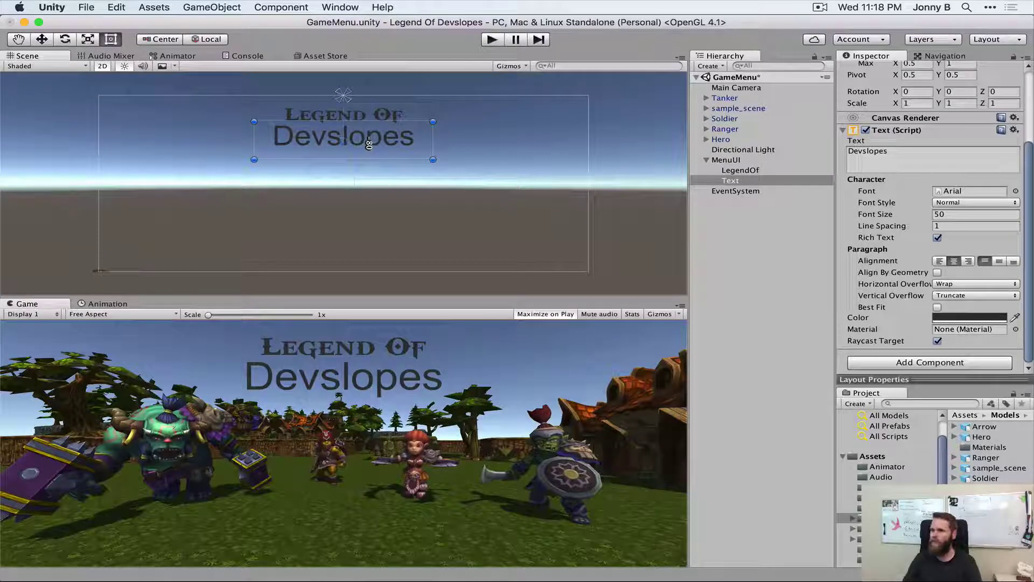
key("super+Tab")
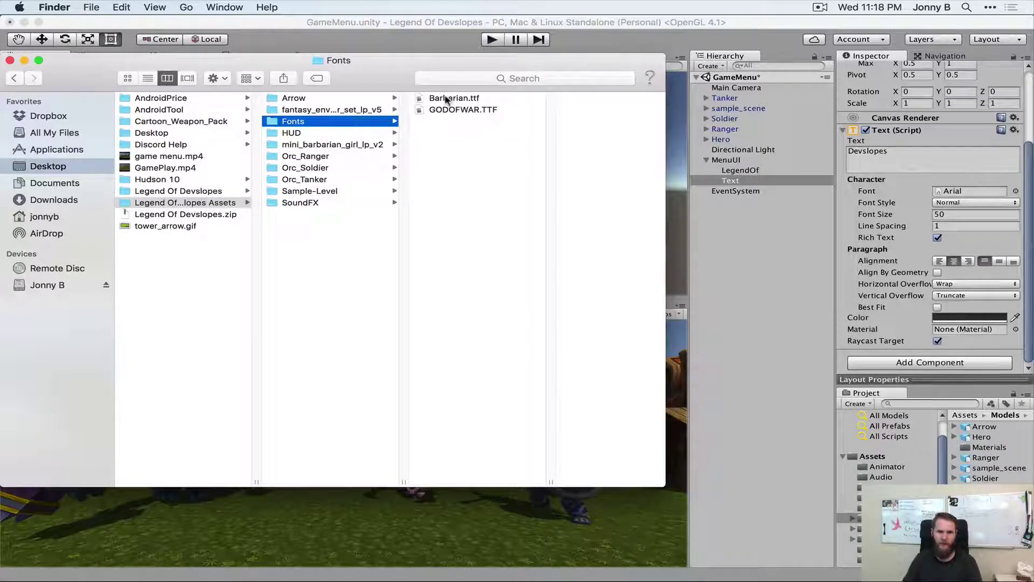
left_click_drag(447, 99, 886, 487)
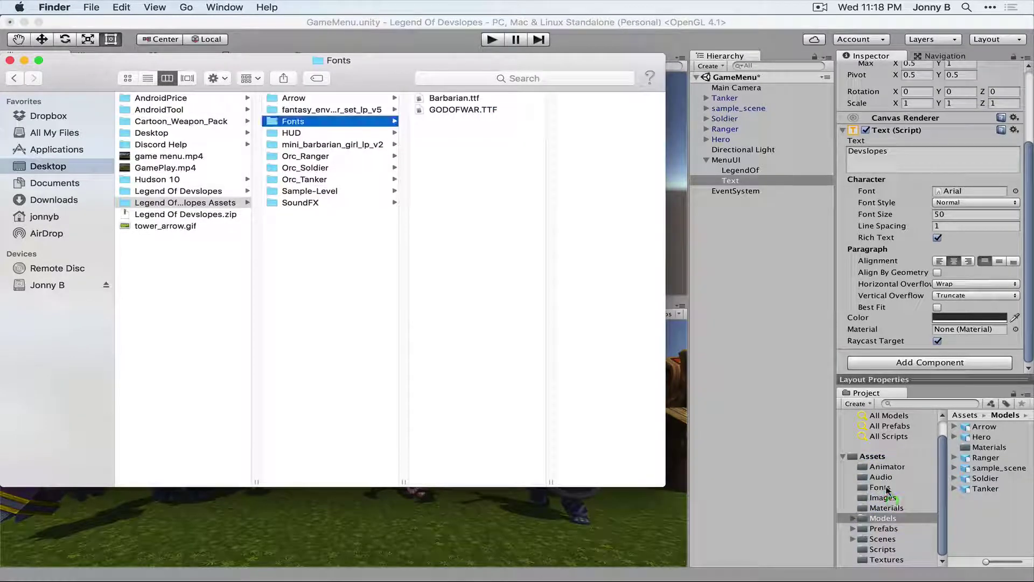
left_click(746, 30)
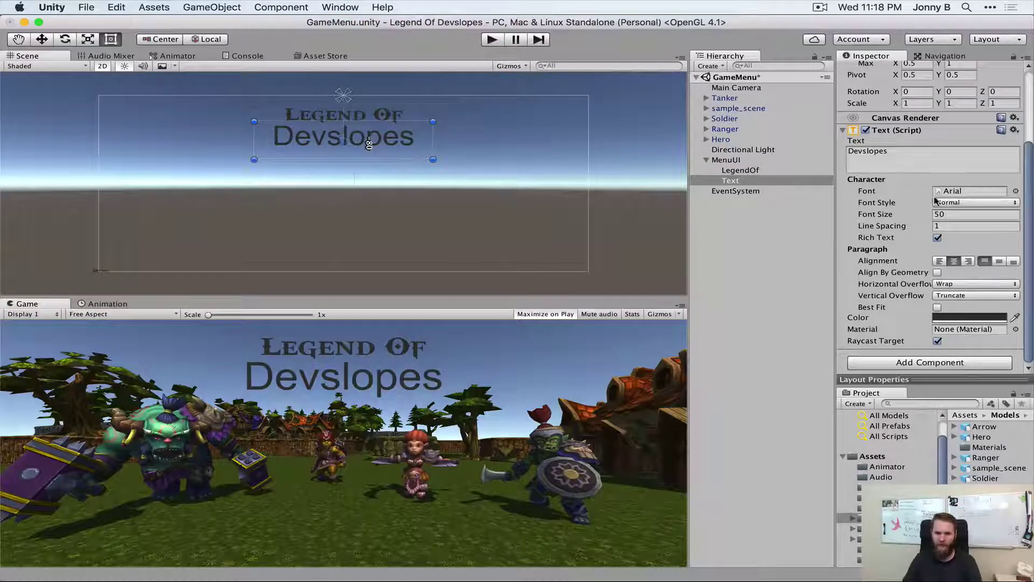
- Rename the new text object under MenuUI as Devslopes
left_click(732, 182)
key("Return")
type("Devslopes")
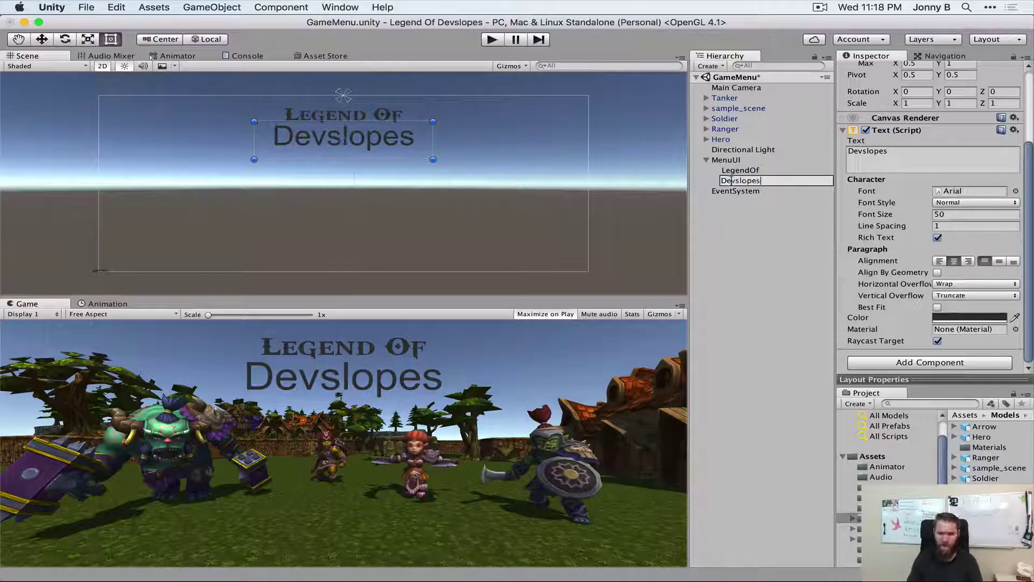
key("Return")
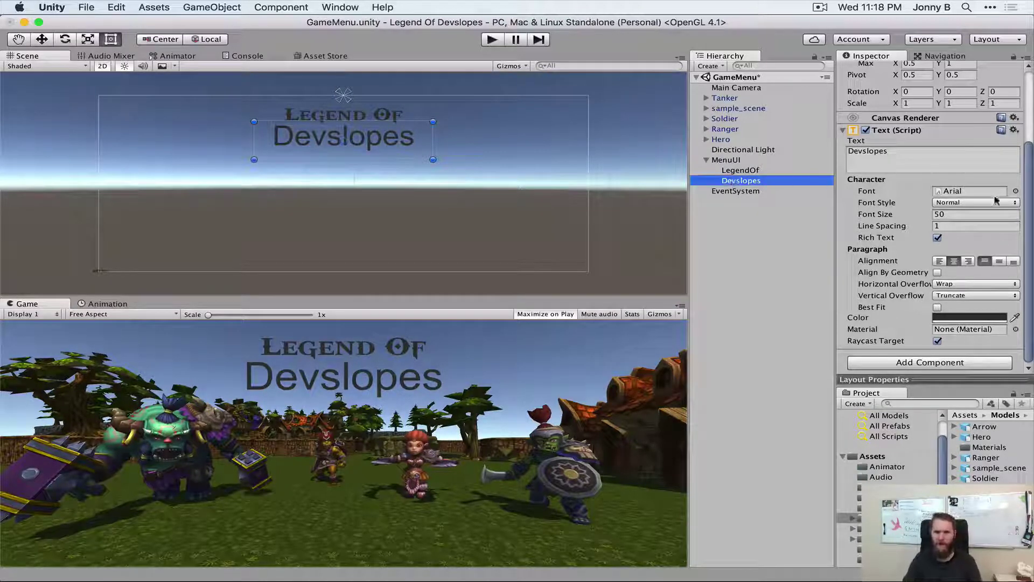
- Assign the Barbarian font to the Devslopes text, then widen its box and shift it slightly left and down
left_click(1016, 191)
left_click(609, 179)
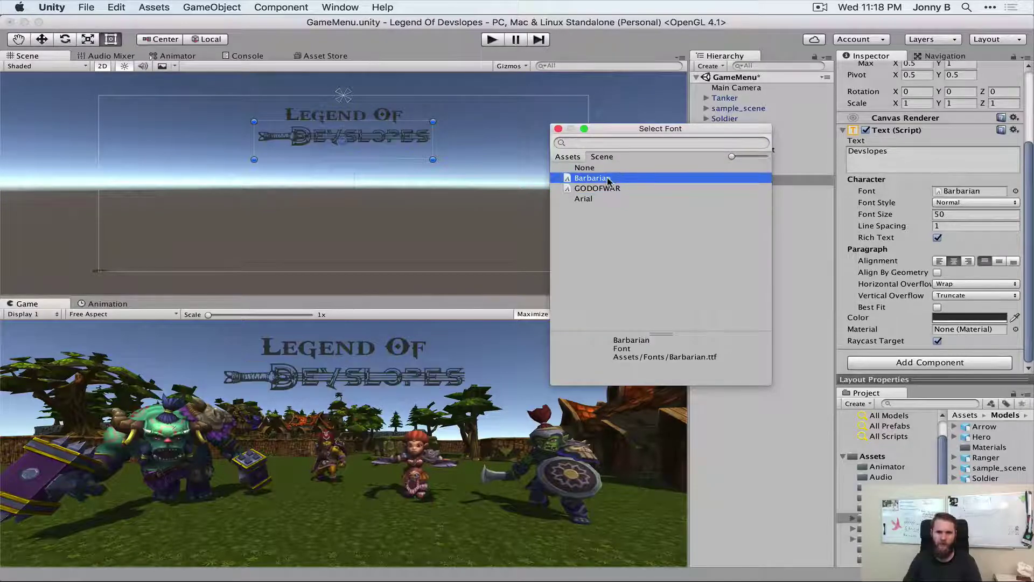
left_click(558, 130)
left_click_drag(433, 159, 452, 159)
left_click_drag(395, 145, 377, 150)
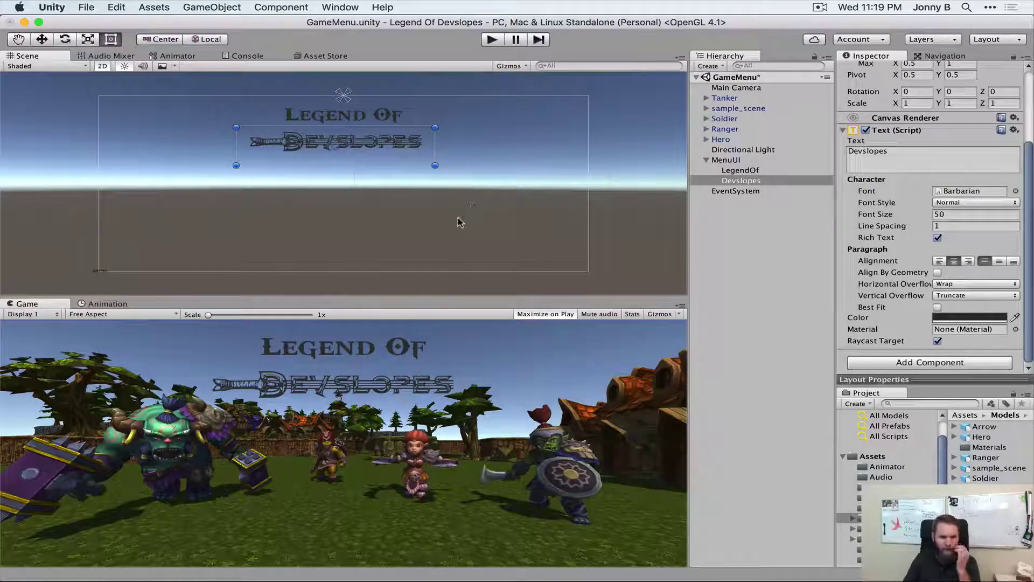
- Set the Devslopes text's font size to 60, widen its box to about 384 and recenter it below Legend Of
left_click(924, 215)
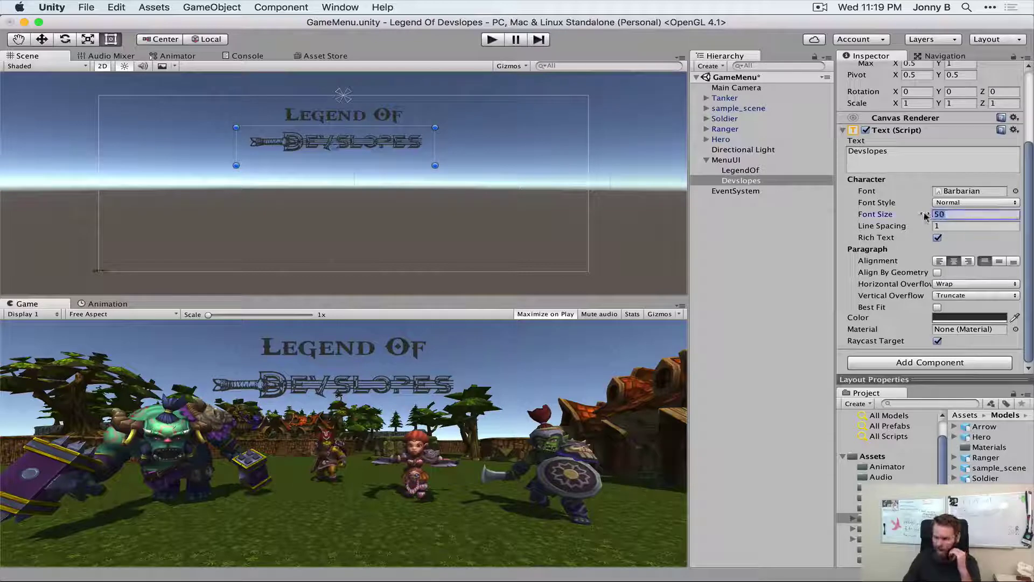
type("60")
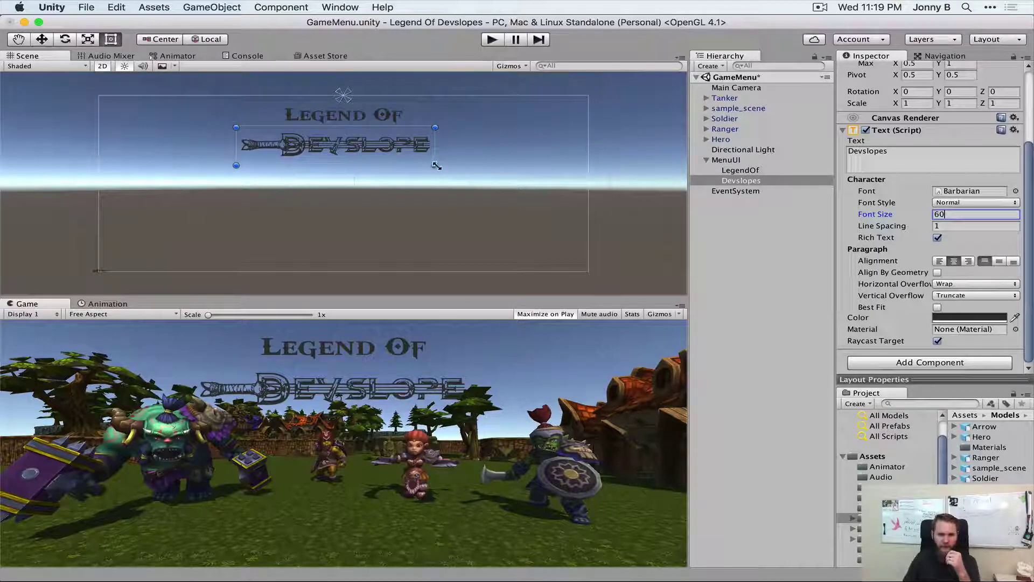
mouse_move(435, 166)
left_mouse_down()
mouse_move(473, 165)
mouse_move(413, 148)
mouse_move(419, 153)
left_mouse_up()
left_click_drag(430, 153, 414, 153)
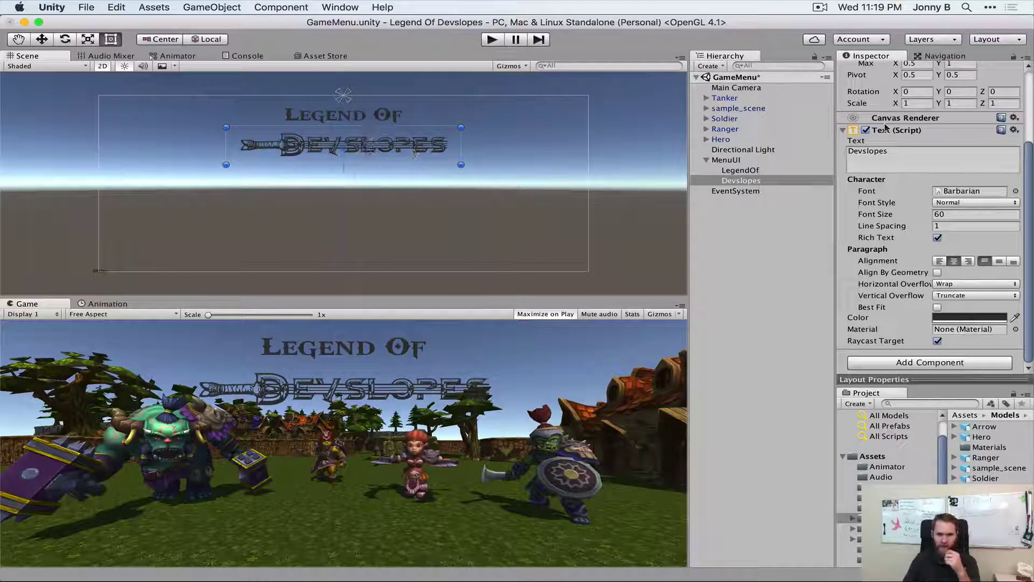
- Set the Devslopes text's Y position to -80 and select the LegendOf text
scroll(953, 209, "up", 4)
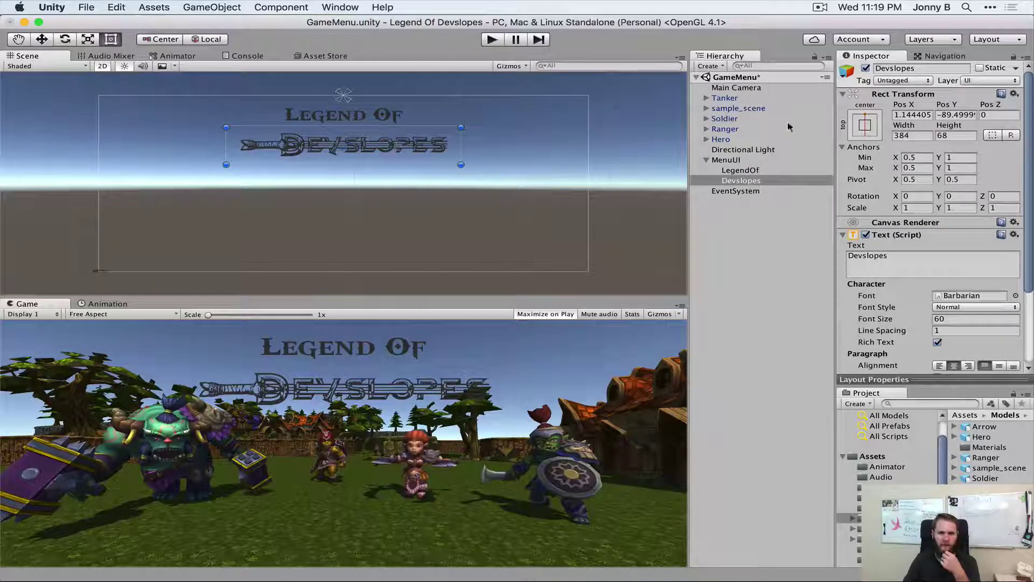
left_click(951, 115)
type("-80")
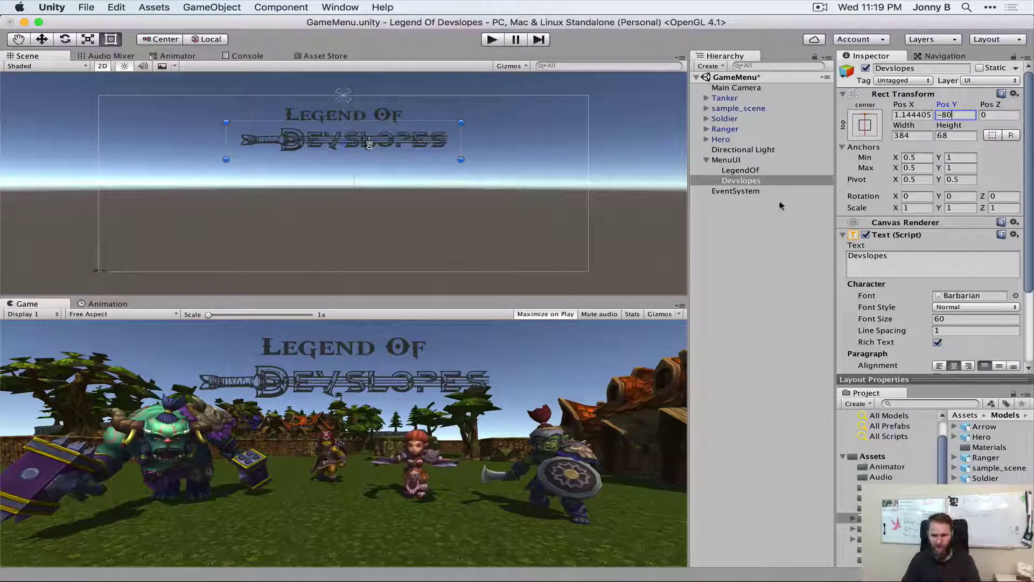
left_click(753, 170)
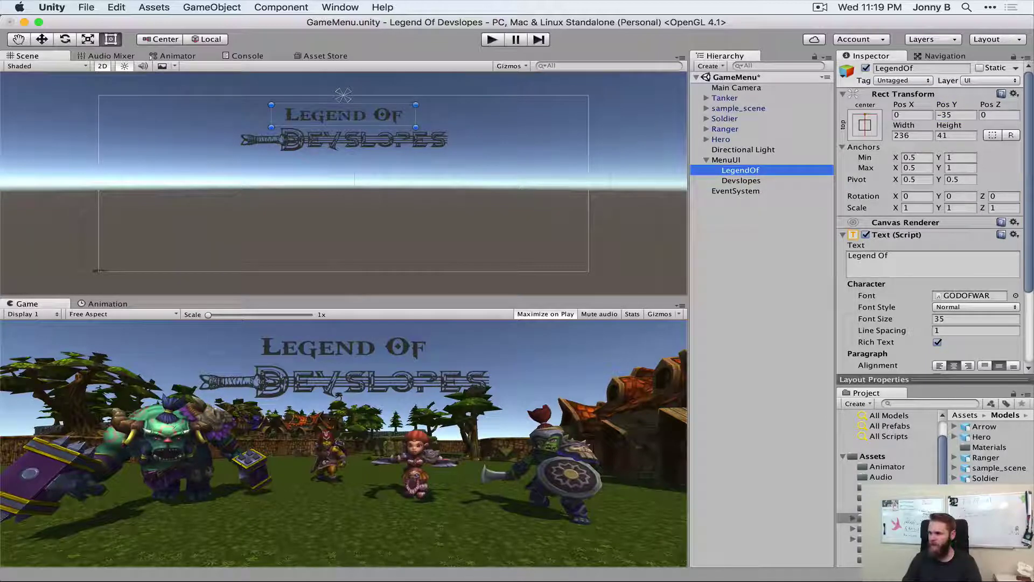
- Set the LegendOf text's color to hex 59382FFF
key("super+Tab")
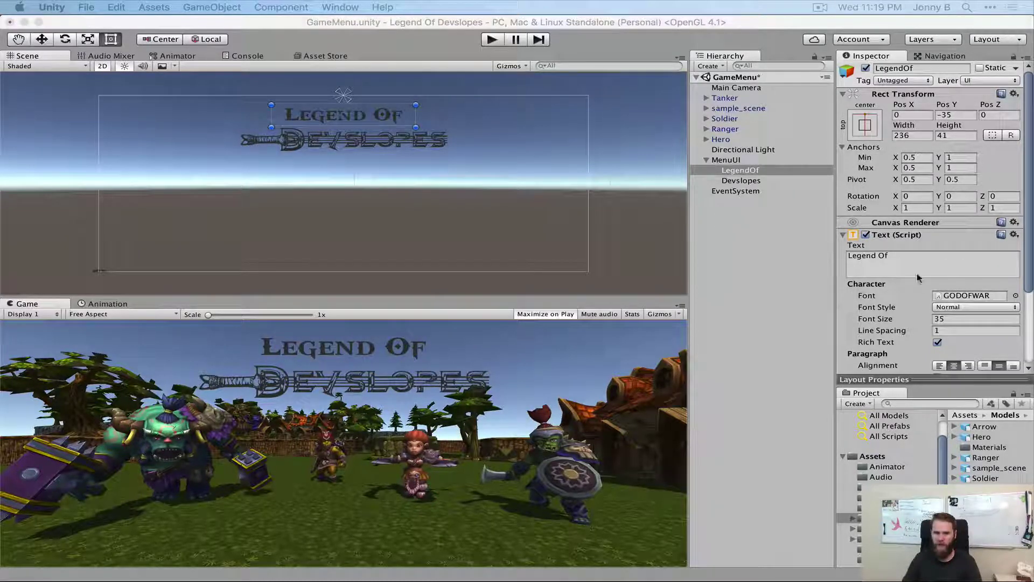
scroll(918, 278, "down", 5)
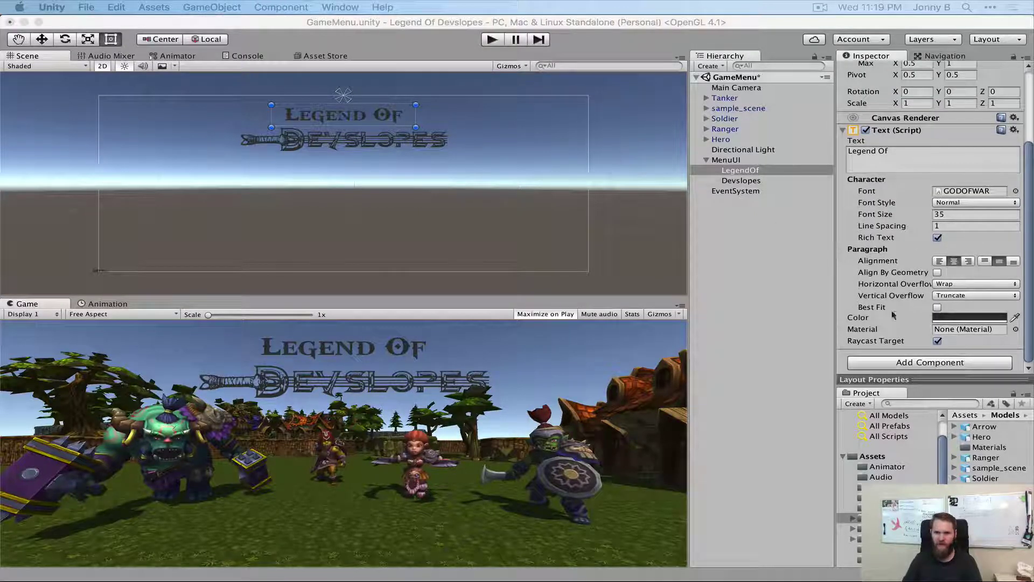
left_click(964, 318)
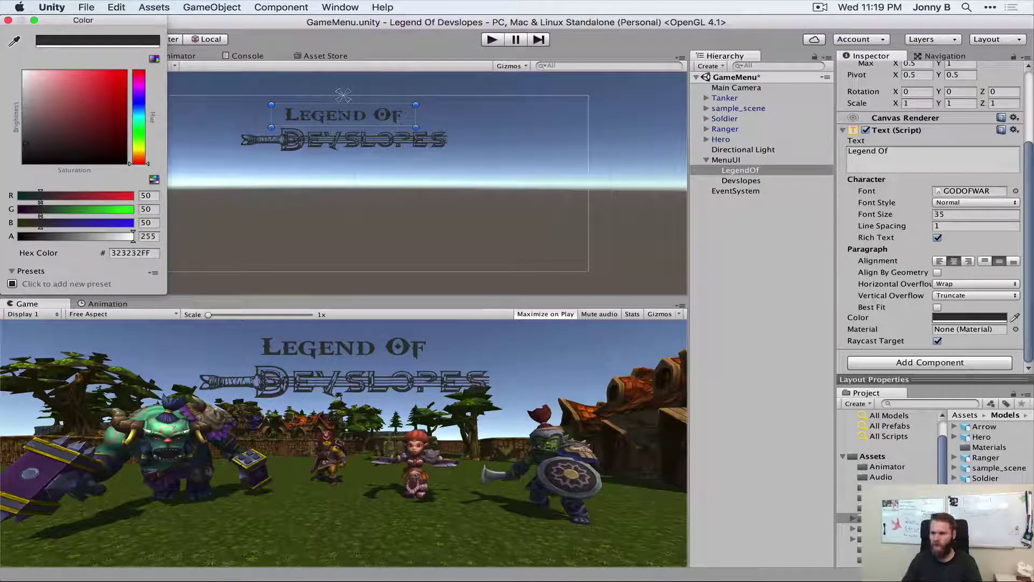
key("Escape")
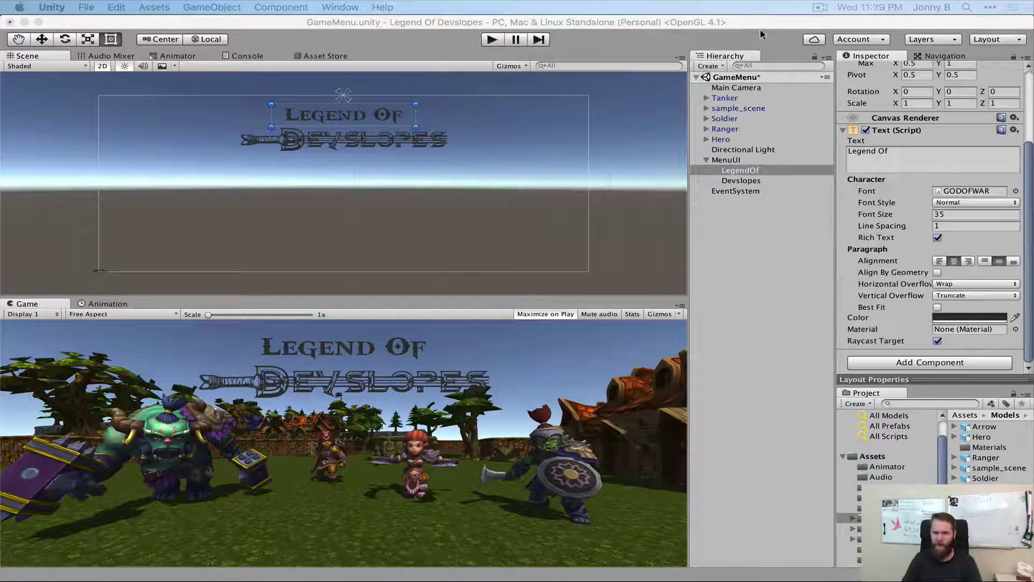
left_click(663, 124)
left_click(957, 318)
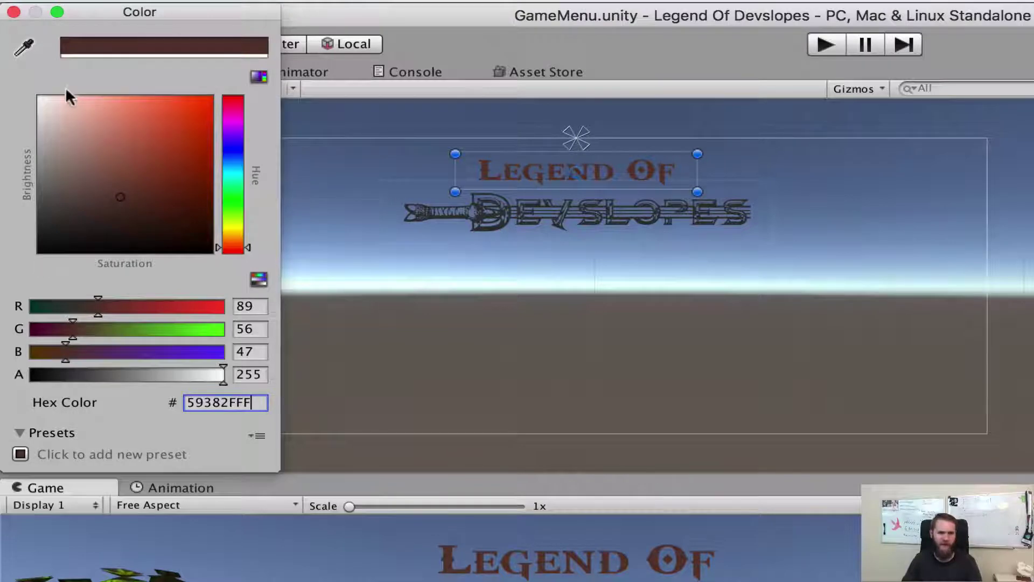
left_click(14, 12)
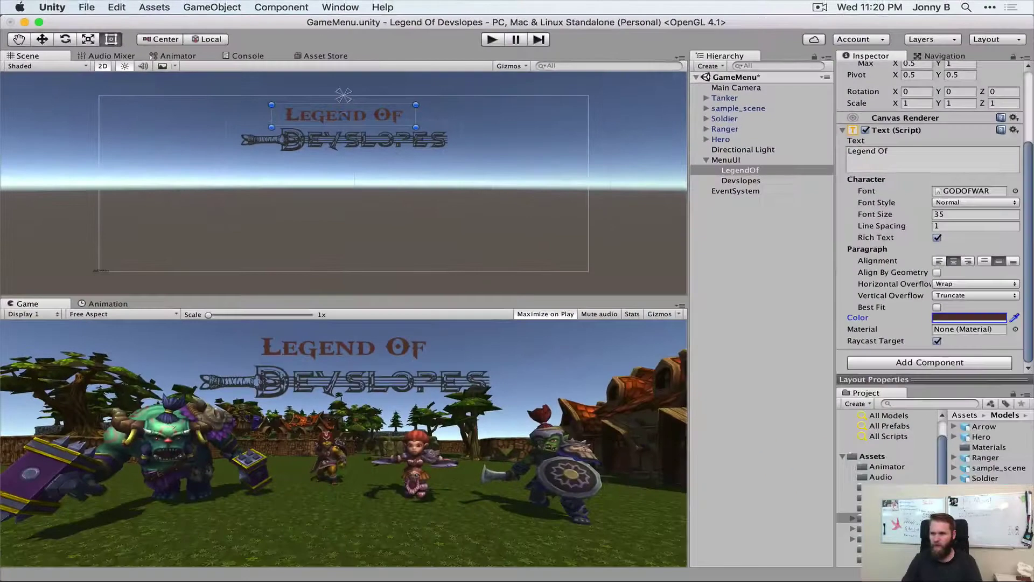
- Set the Devslopes text's color to hex 6E473CFF
left_click(725, 182)
left_click(975, 316)
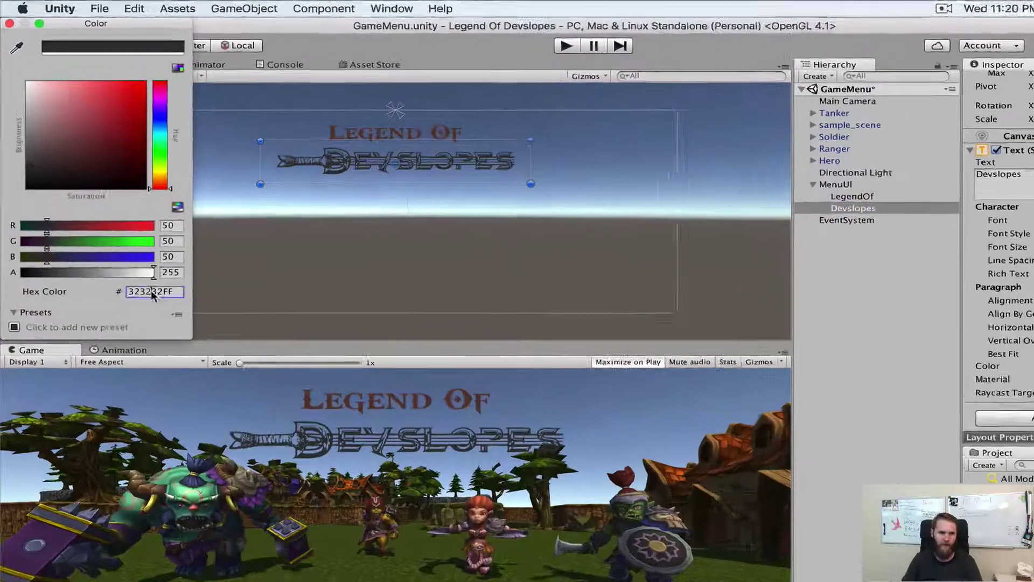
left_click(152, 291)
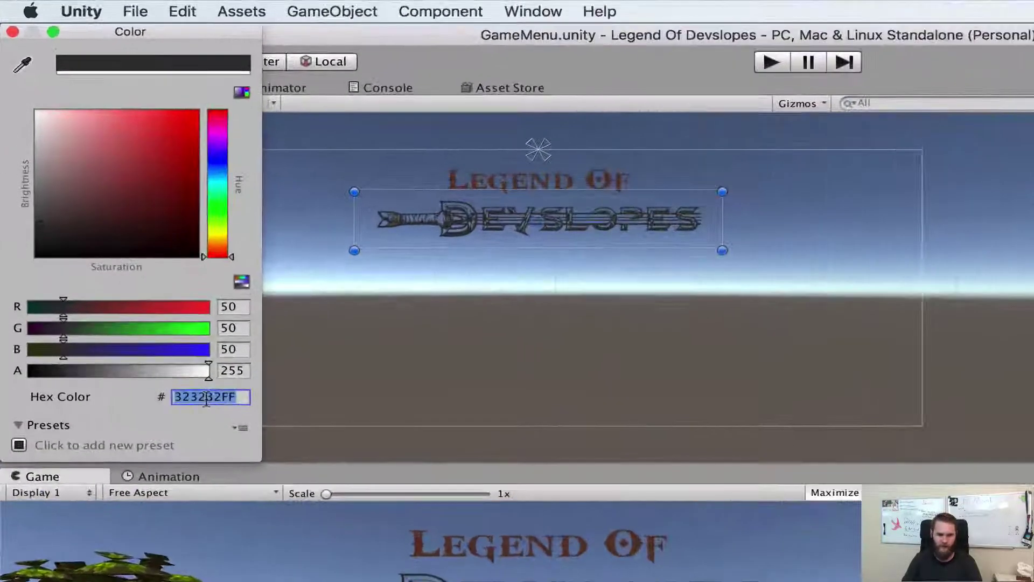
type("6E473CFF")
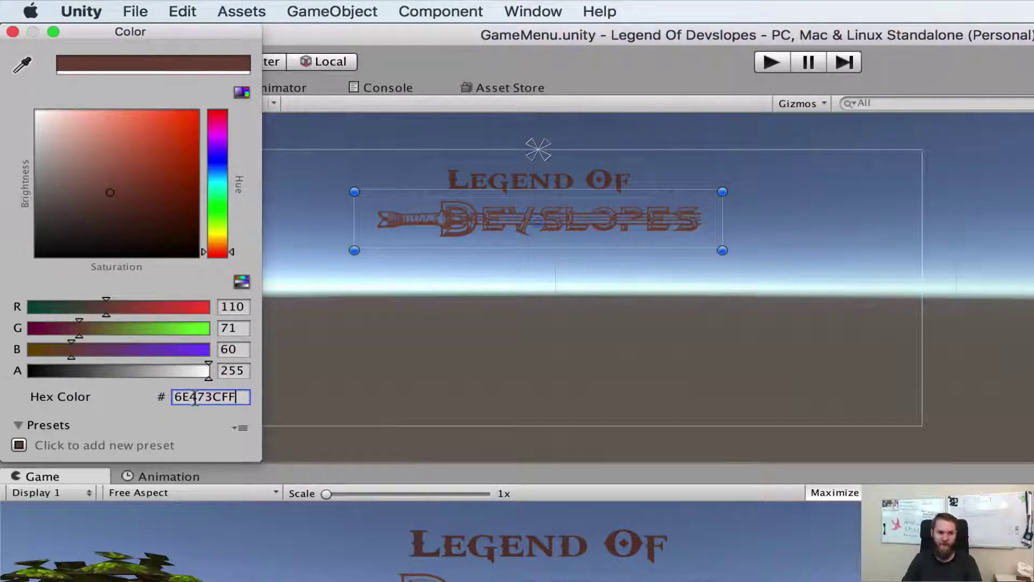
left_click(13, 31)
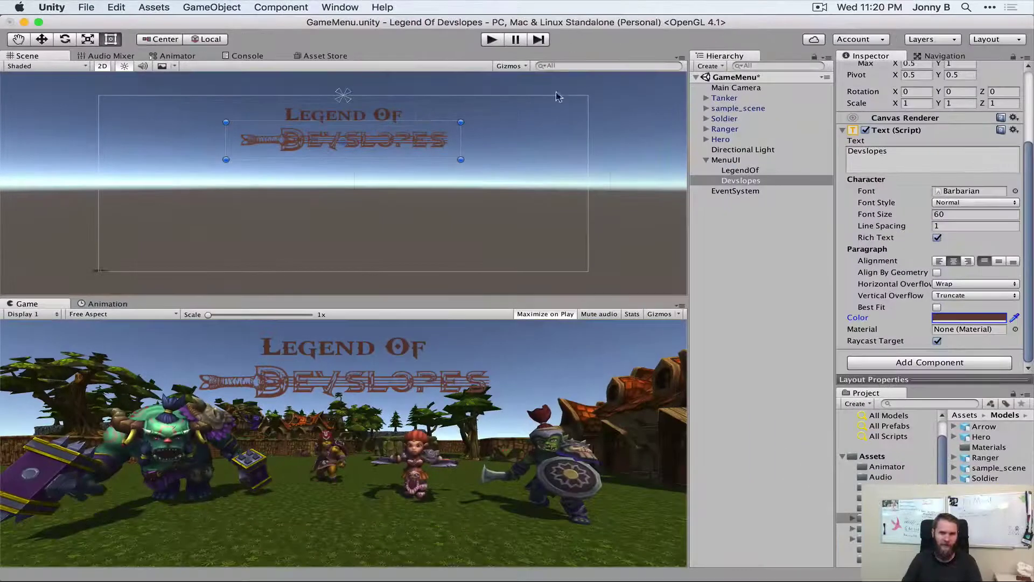
- Run the scene to preview the recolored title, and switch to Safari to search the web for "barbarian font"
left_click(492, 40)
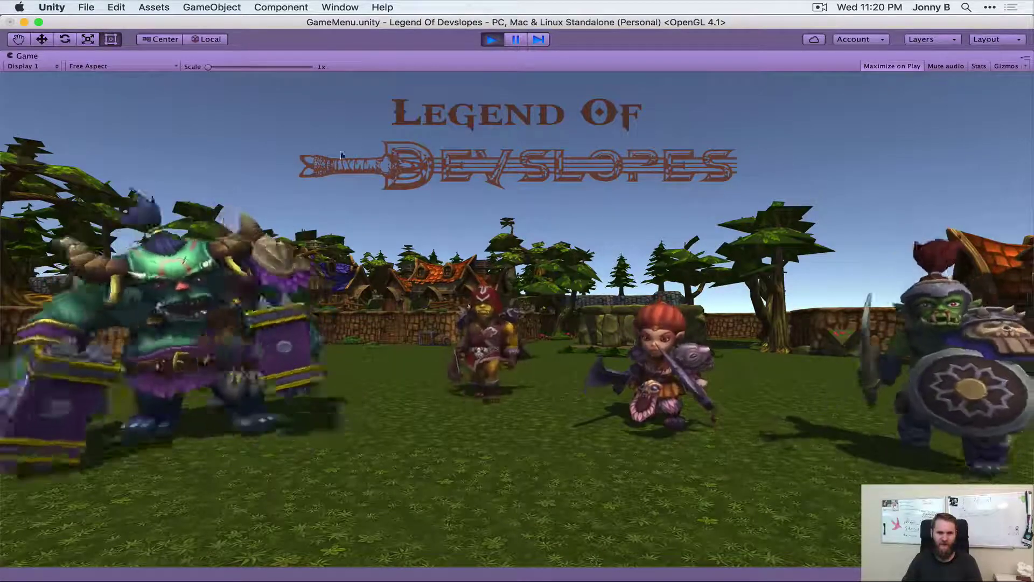
key("alt+space")
type("sa")
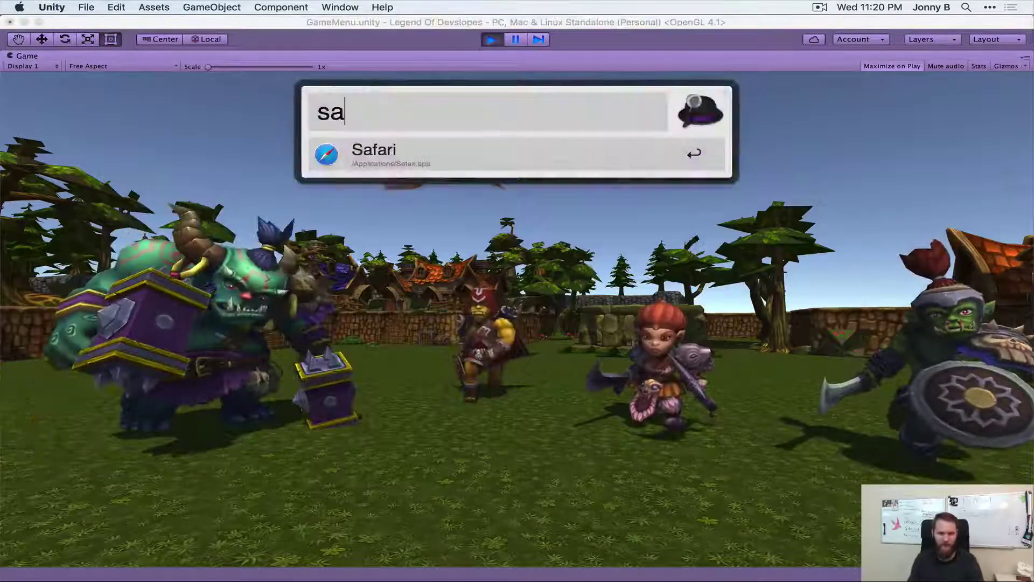
key("Return")
type("ba")
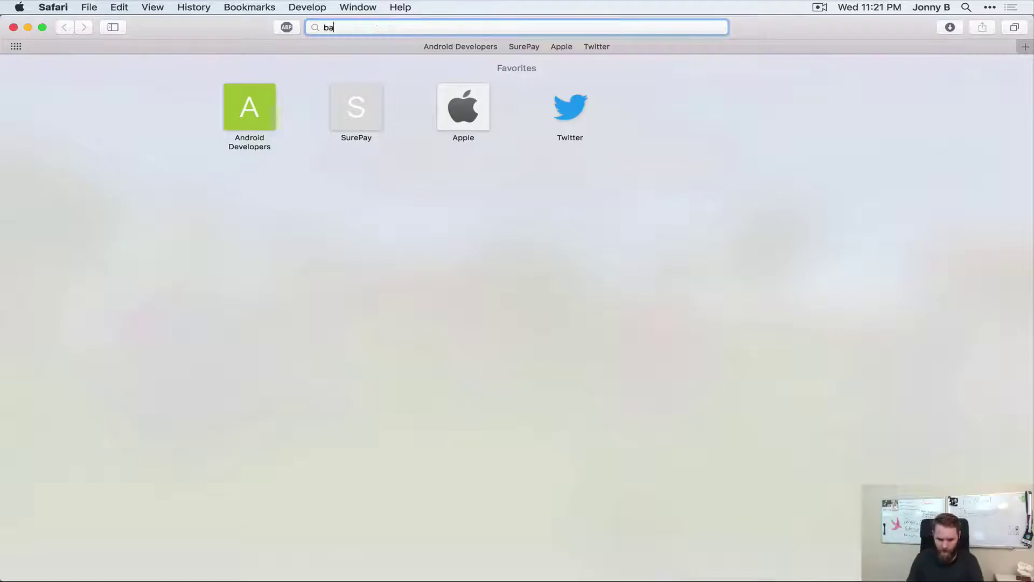
type("rab")
key("BackSpace")
key("BackSpace")
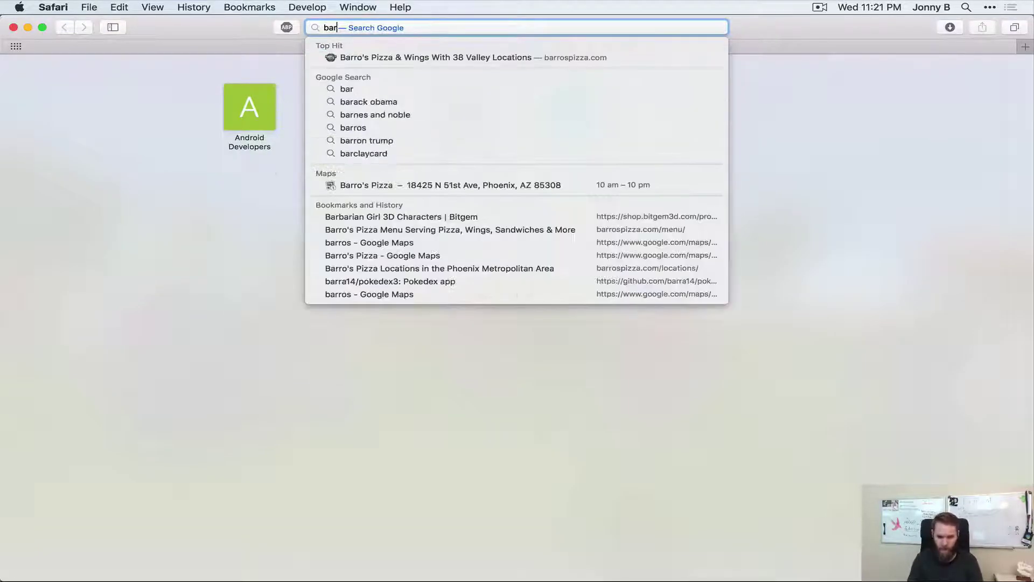
type("barian font")
key("Return")
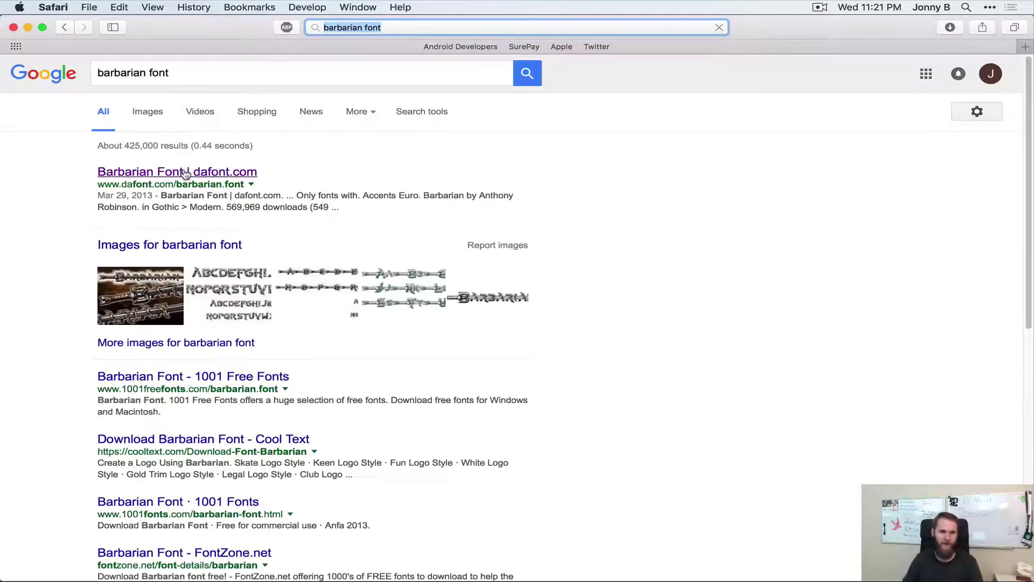
- Examine the Barbarian font page on dafont.com in a new tab, and return to Unity to stop the running scene
left_click(185, 174, "super")
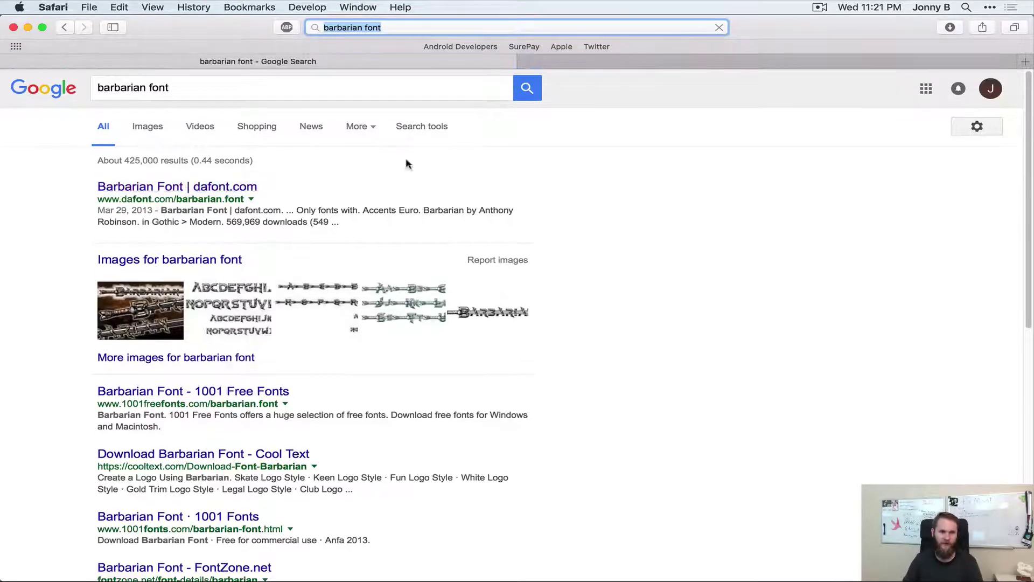
left_click(621, 63)
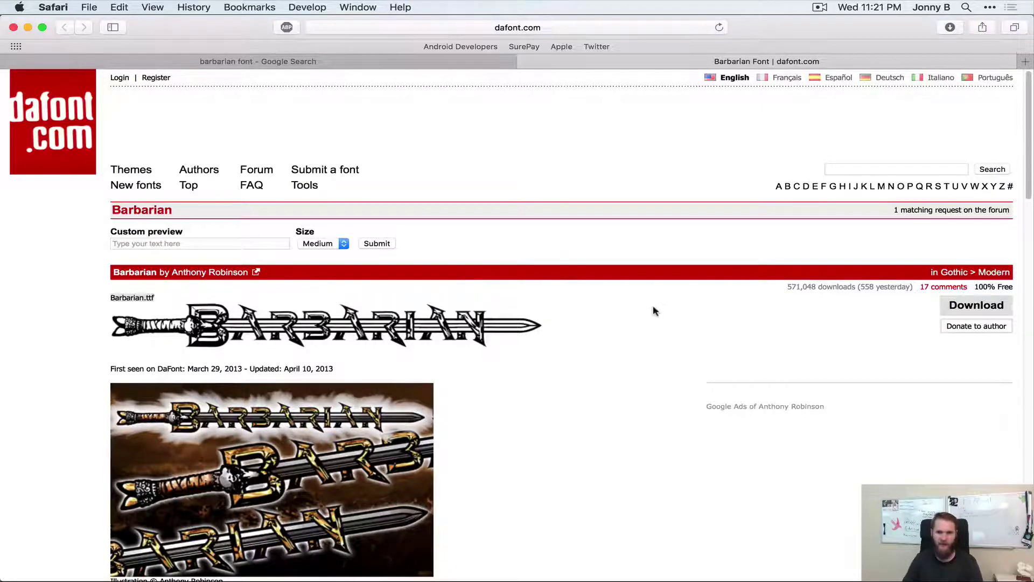
scroll(653, 308, "down", 6)
scroll(653, 311, "up", 6)
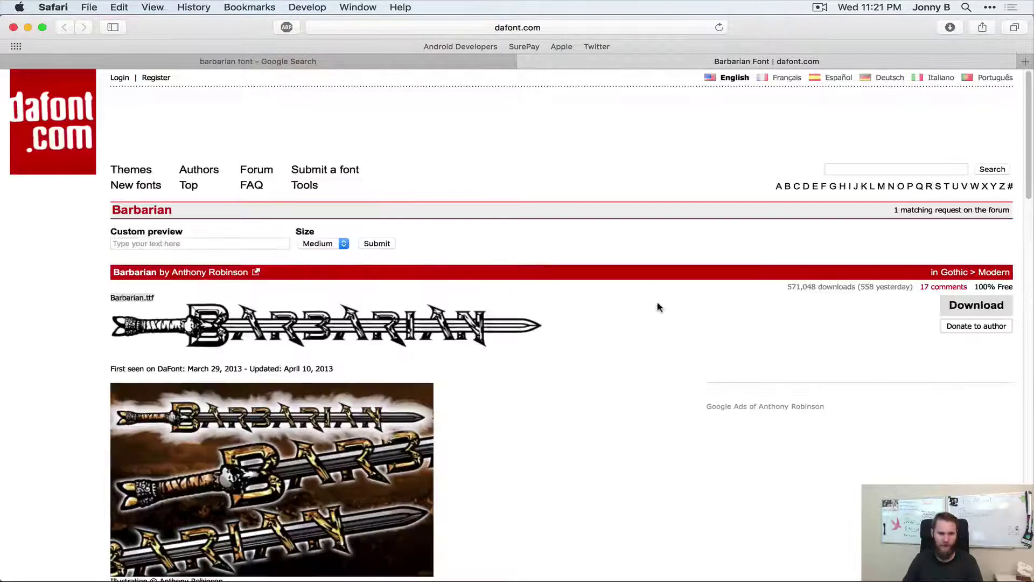
left_click(12, 27)
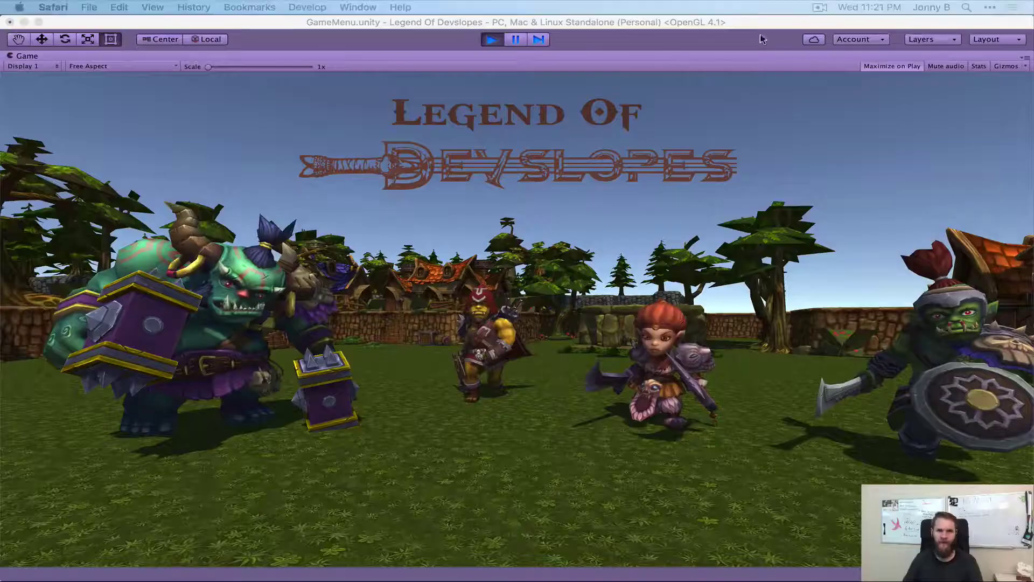
left_click(759, 22)
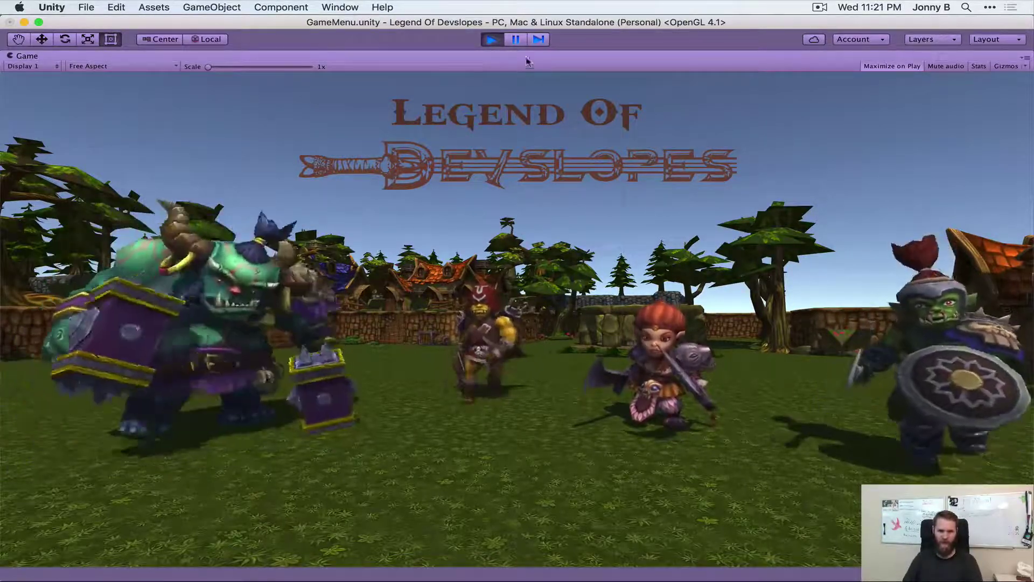
left_click(492, 40)
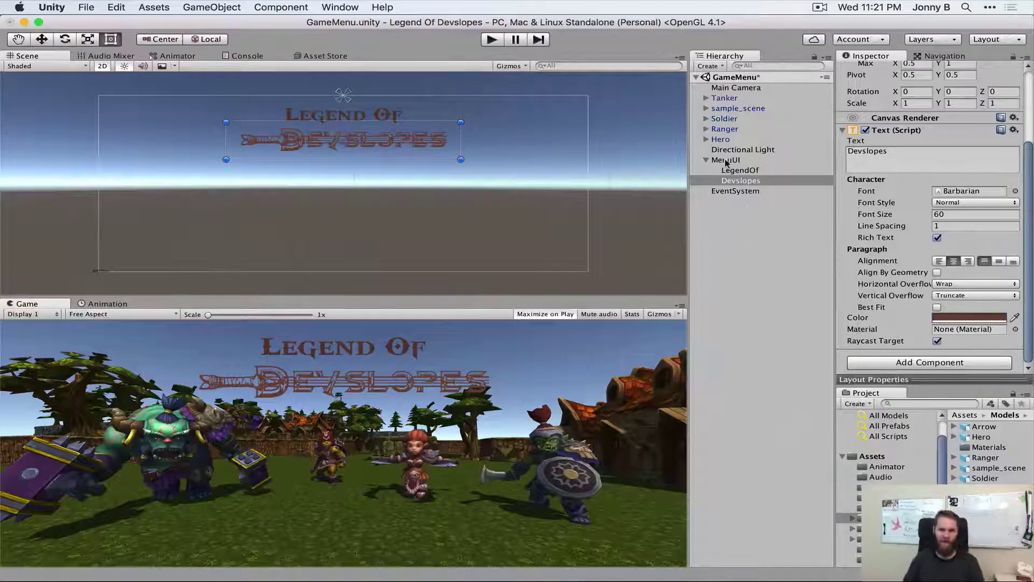
- Add a UI button under MenuUI and move it down near the canvas's lower edge
right_click(726, 161)
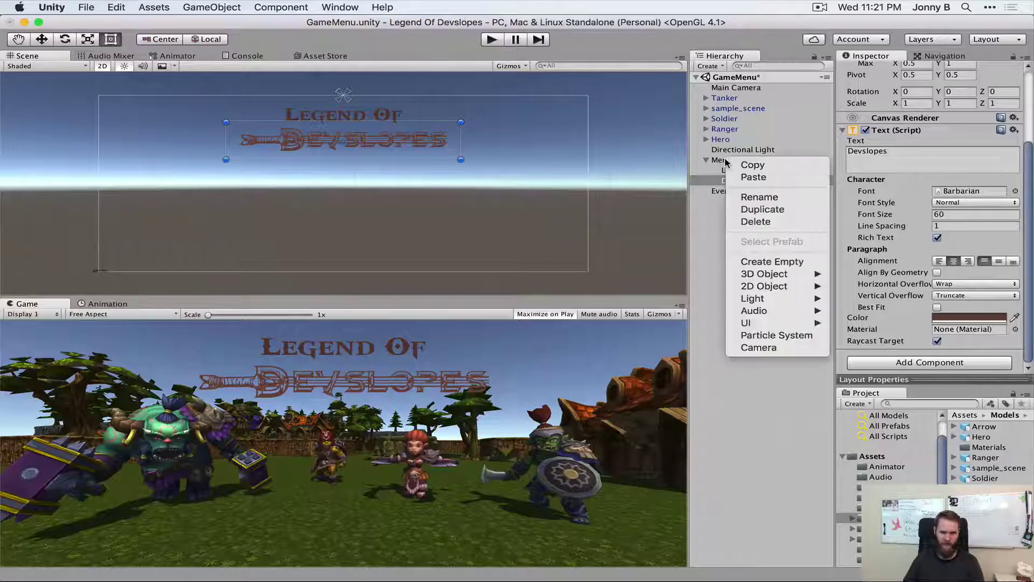
mouse_move(784, 323)
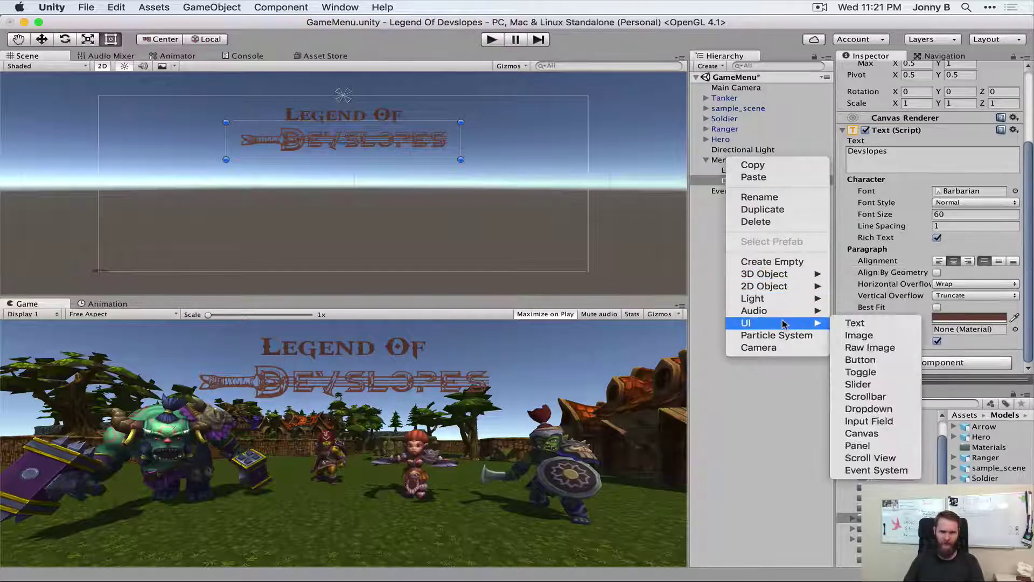
left_click(872, 362)
left_click_drag(372, 188, 380, 267)
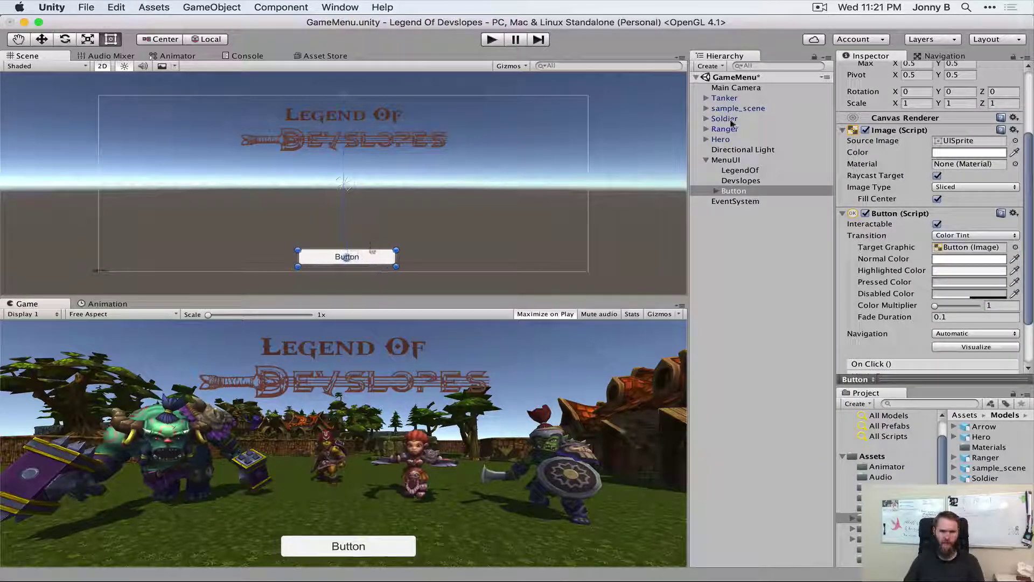
- Anchor the button to the canvas's bottom center and set its position to X -100, Y 50
scroll(889, 159, "up", 5)
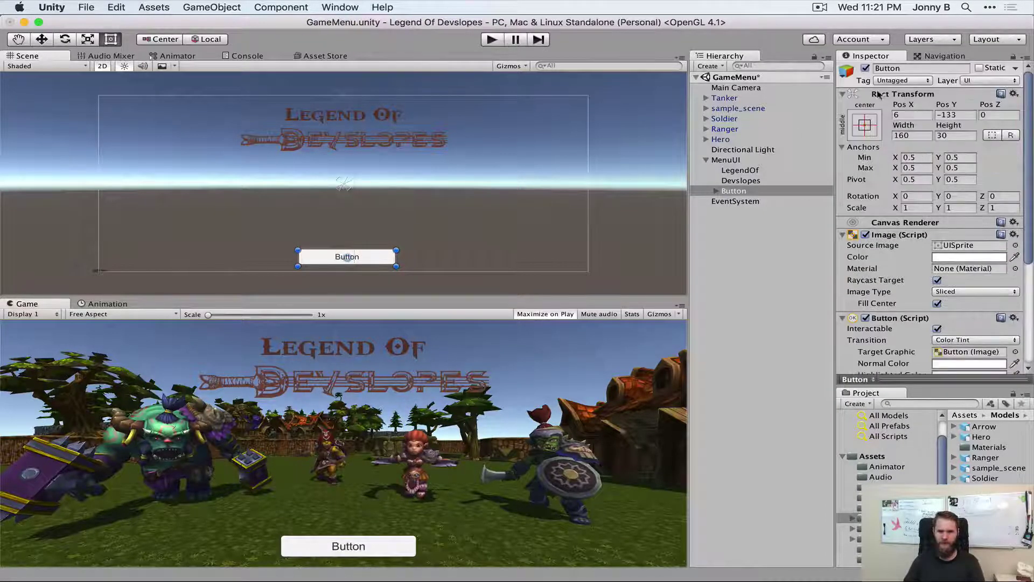
left_click(866, 127)
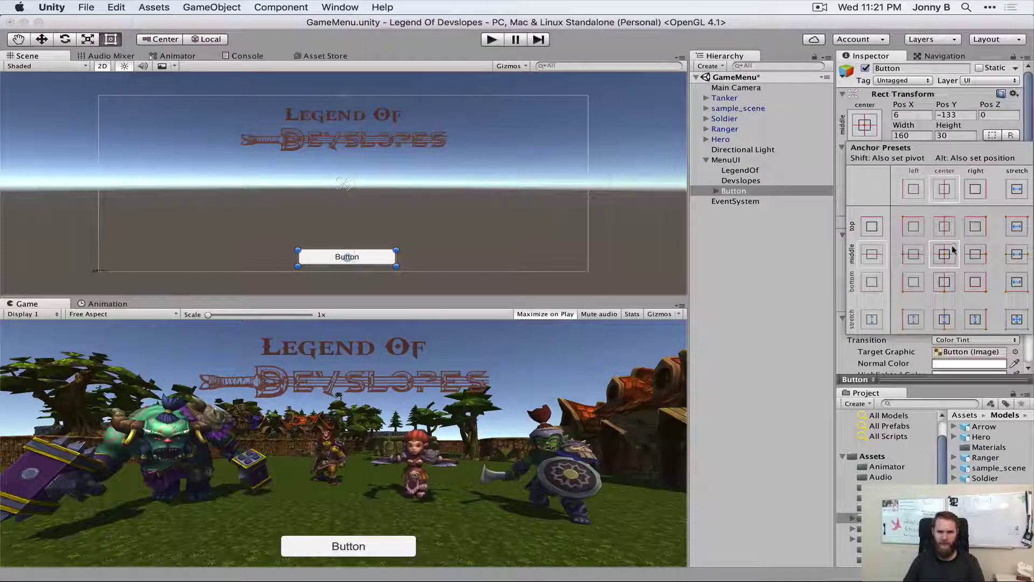
left_click(947, 285)
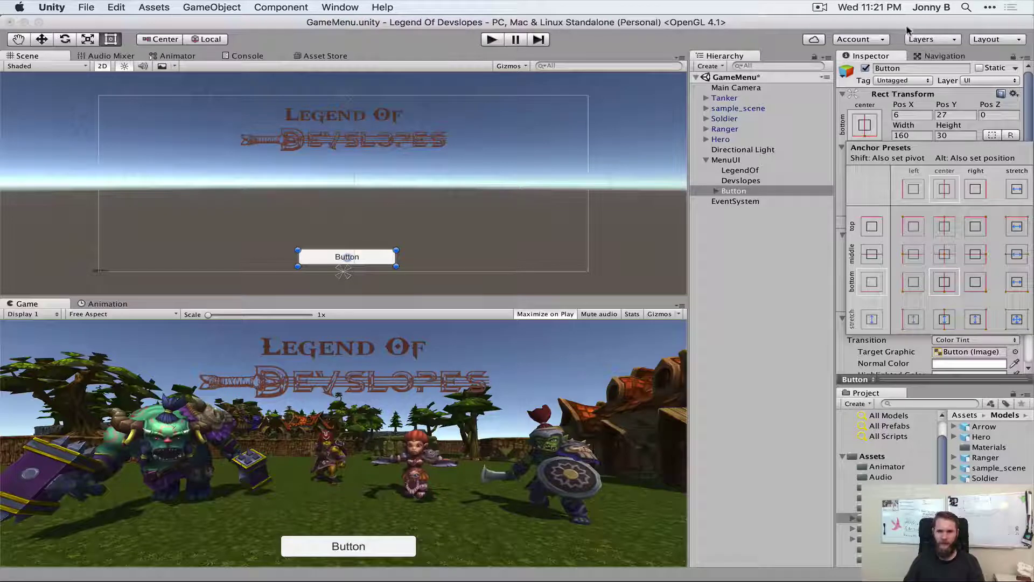
left_click(910, 31)
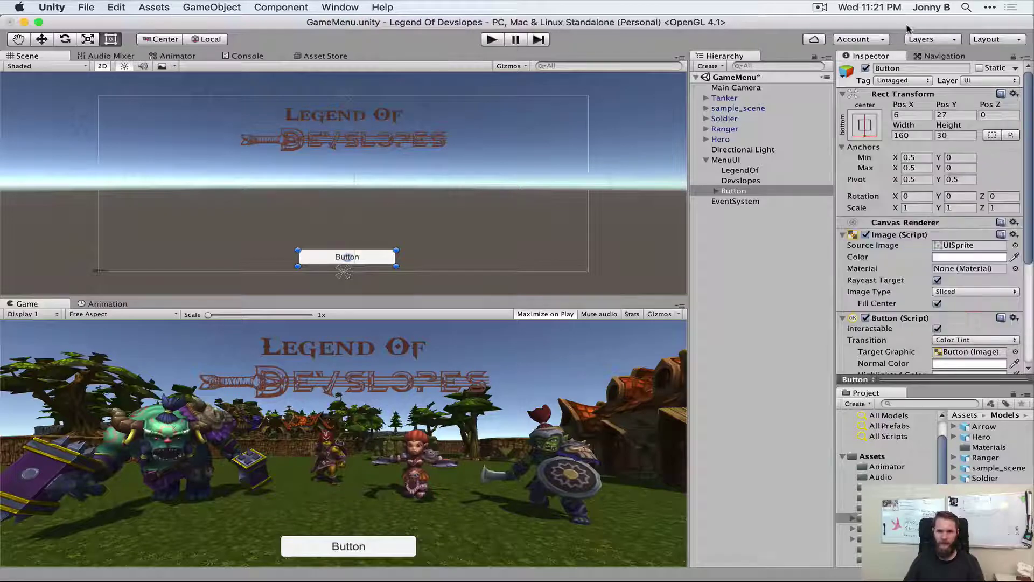
left_click(943, 115)
type("50")
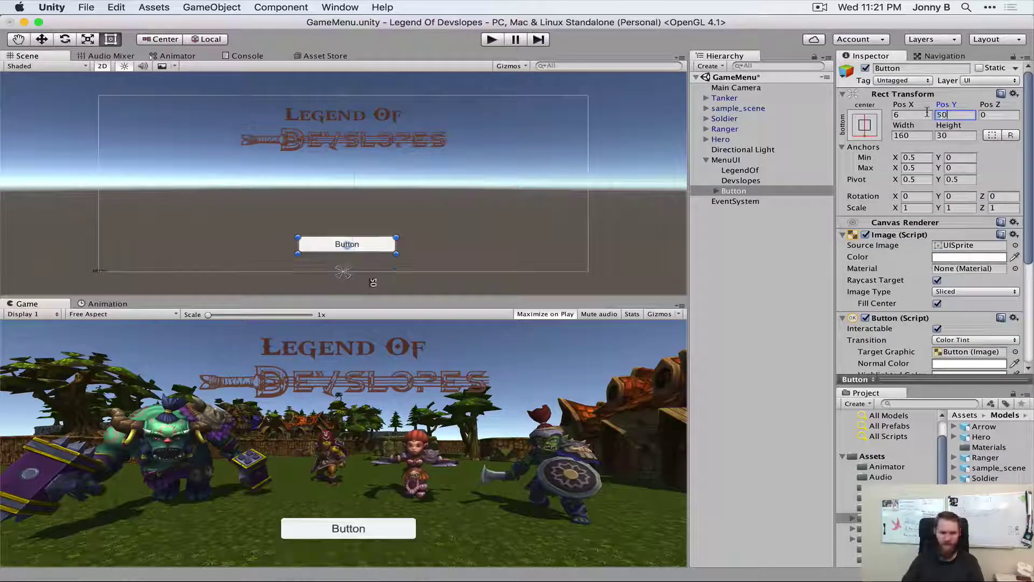
left_click(915, 114)
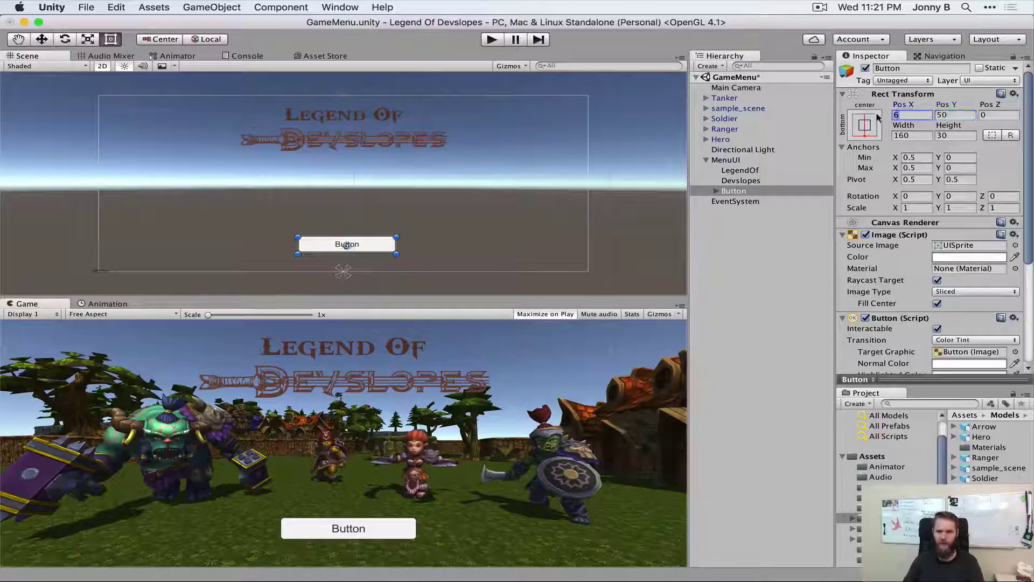
type("-100")
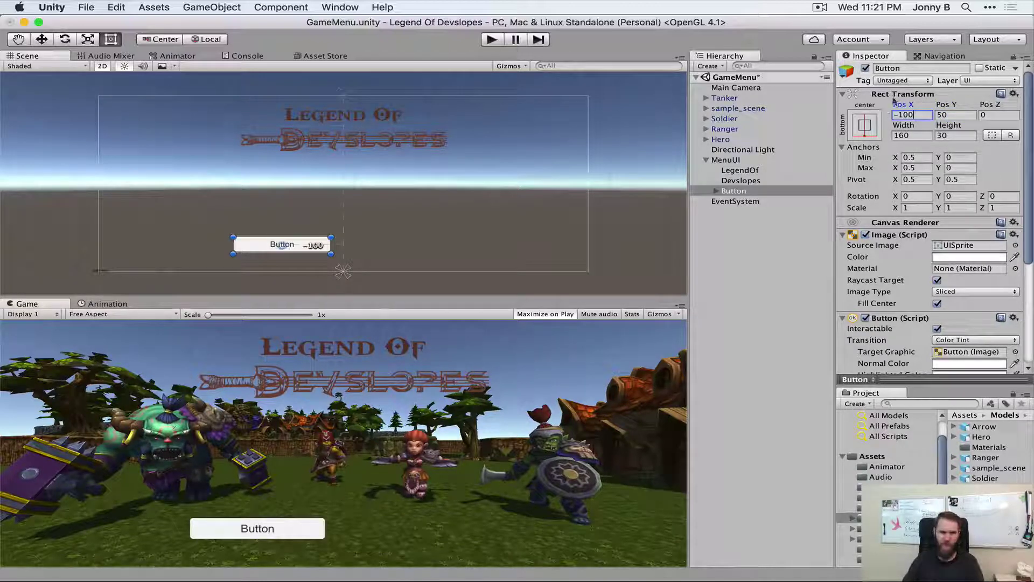
- Change the label of the button's child Text object to Battle
left_click(727, 192)
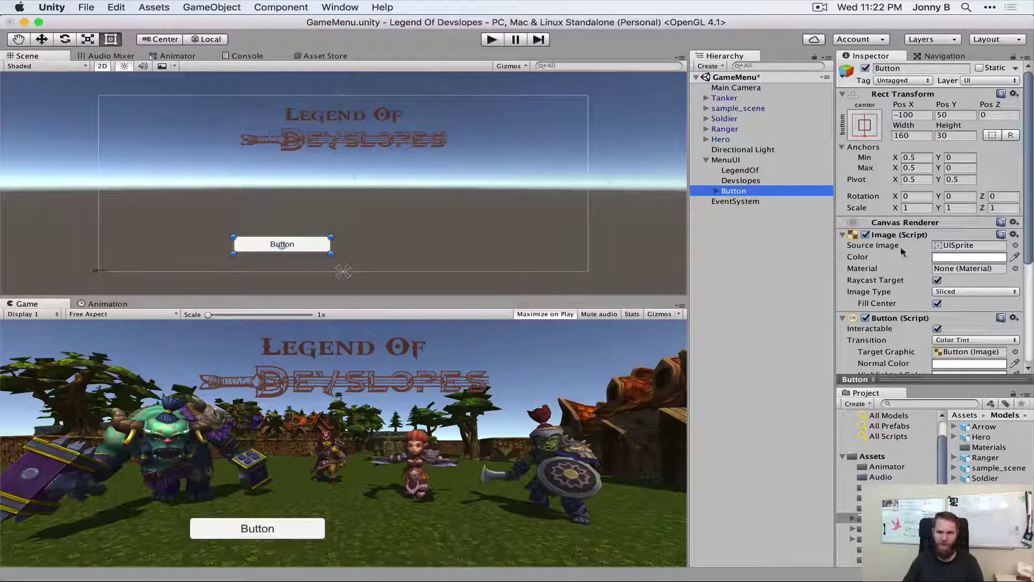
scroll(894, 266, "down", 3)
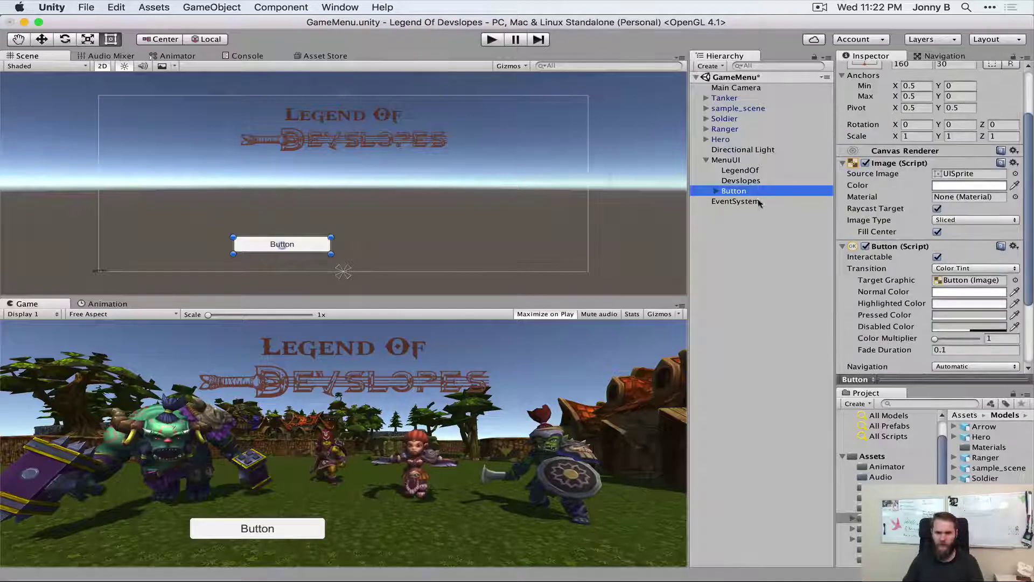
left_click(716, 192)
left_click(738, 201)
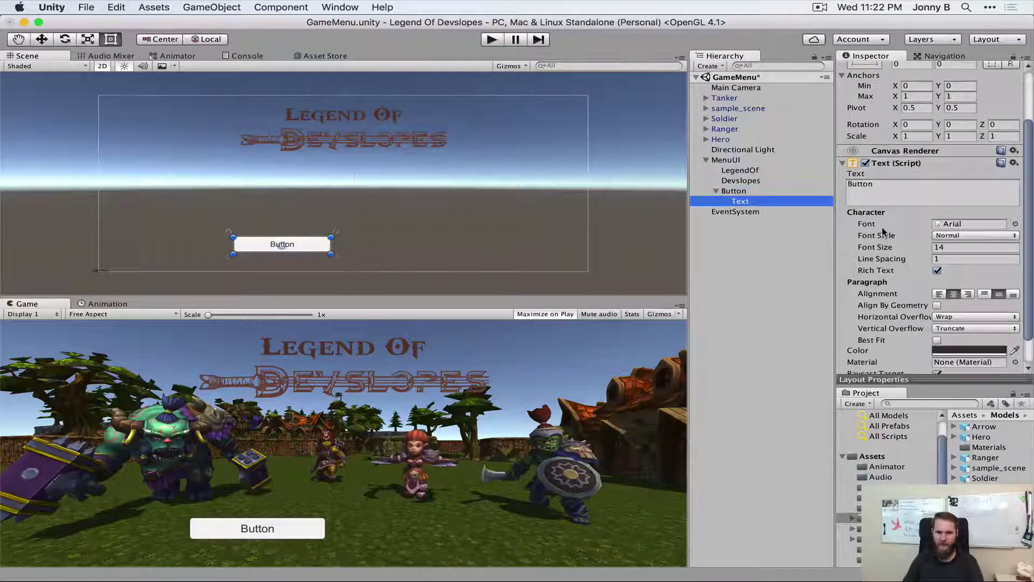
left_click(845, 184)
type("Battle")
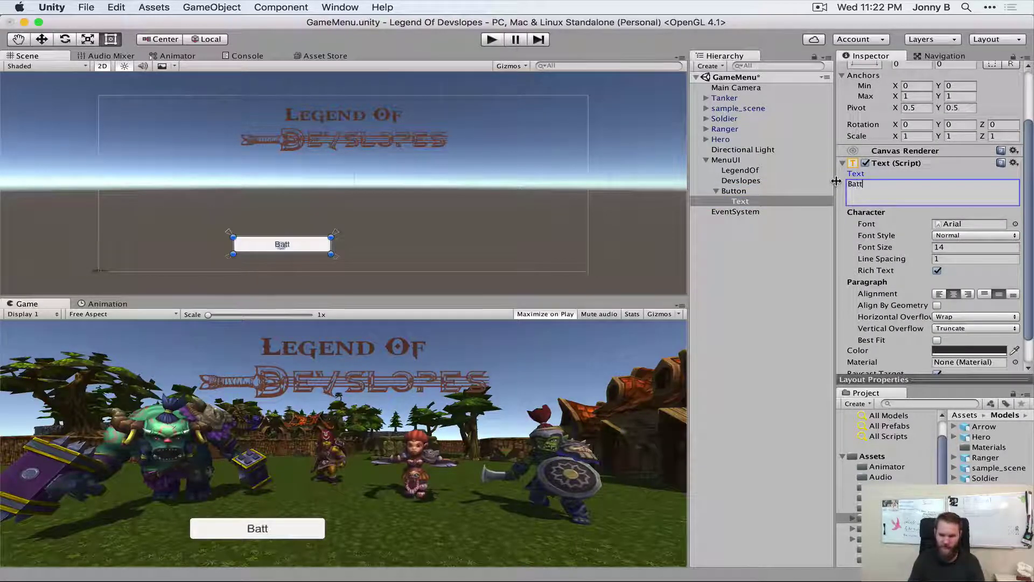
- Set the Battle label's font to GODOFWAR with a font size of 16
left_click(1016, 224)
left_click(603, 189)
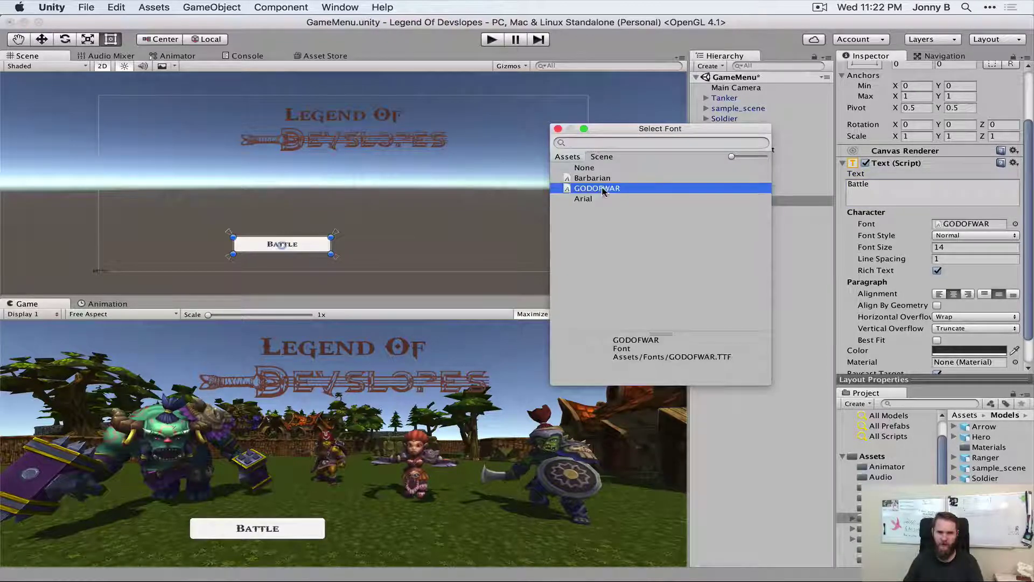
left_click(558, 129)
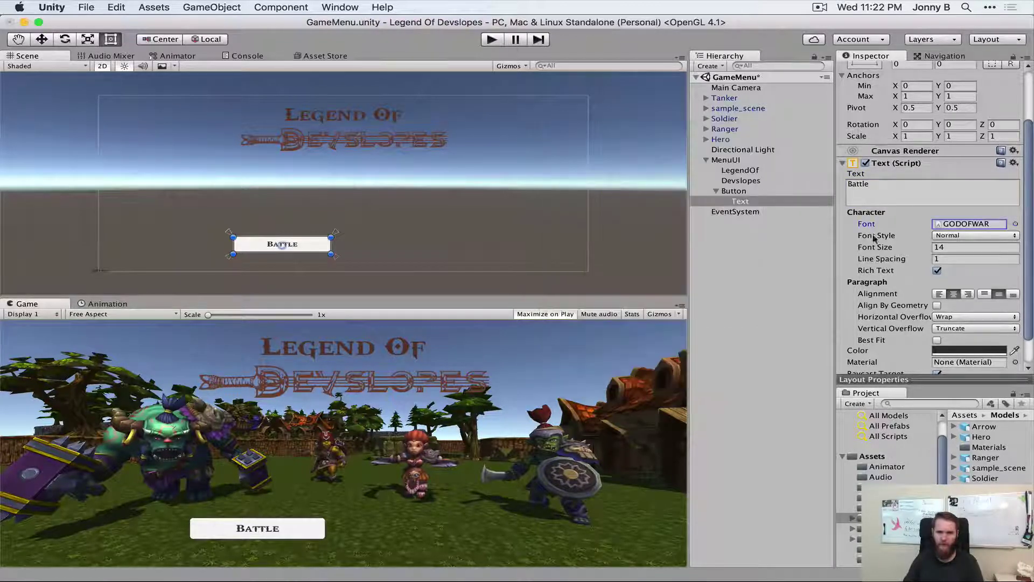
left_click(930, 248)
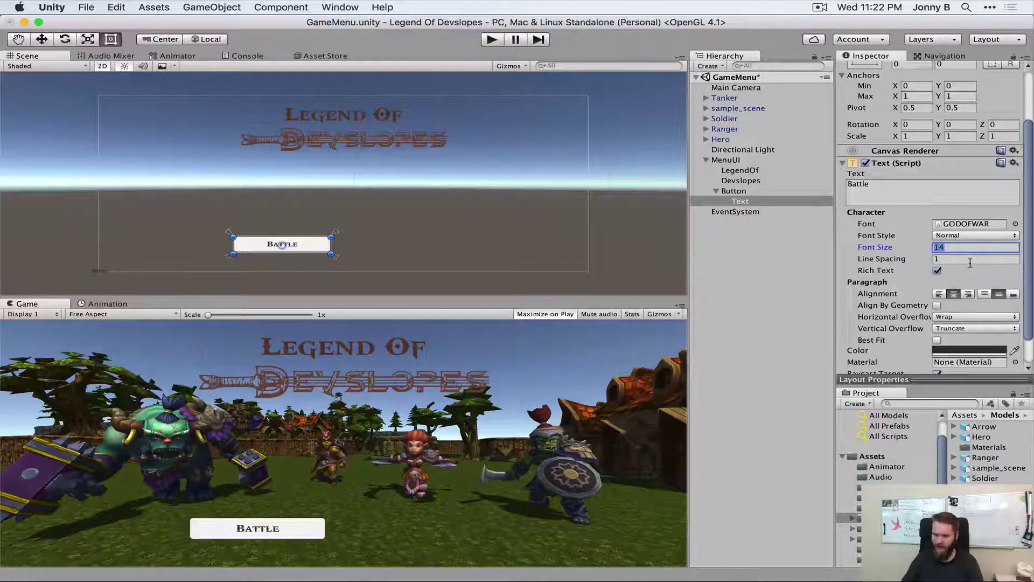
type("16")
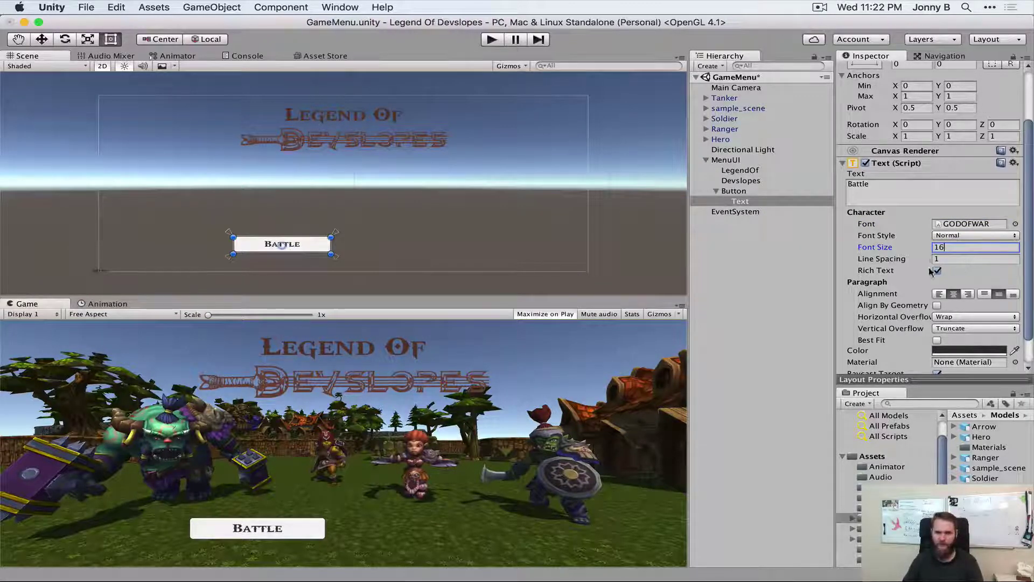
- Color the Battle label's text with the hex value 59382FFF
scroll(932, 272, "down", 3)
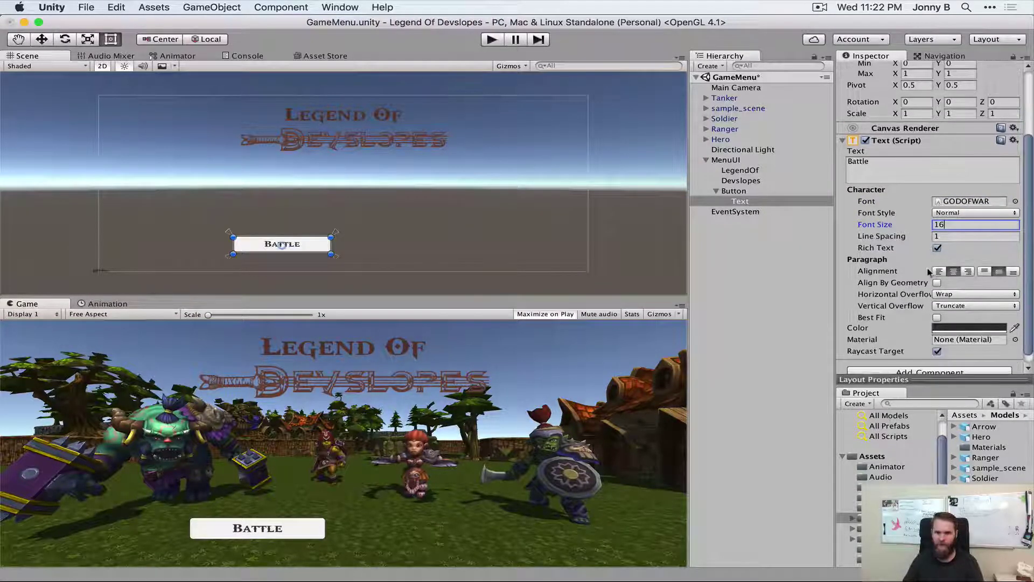
left_click(950, 318)
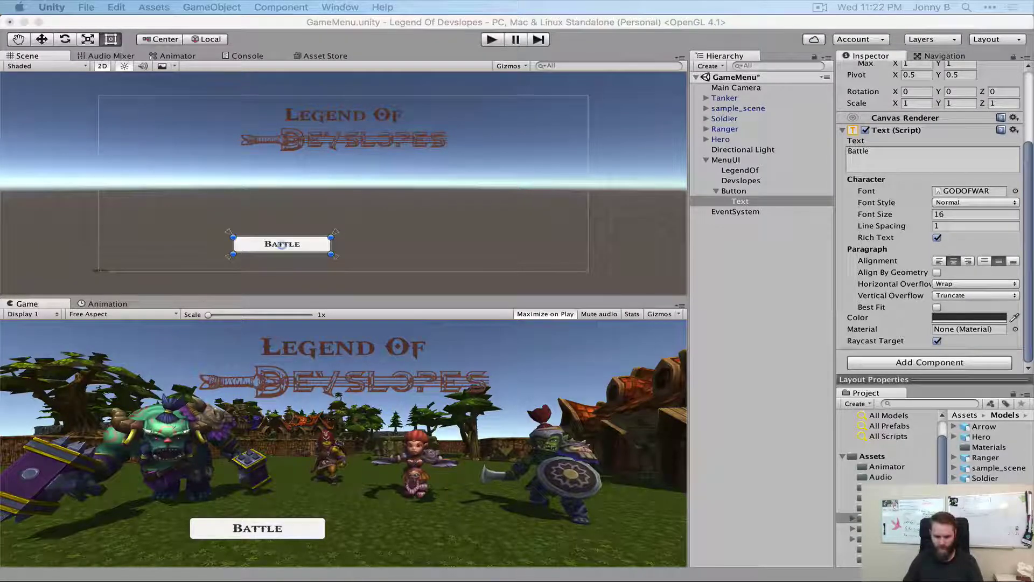
left_click(736, 24)
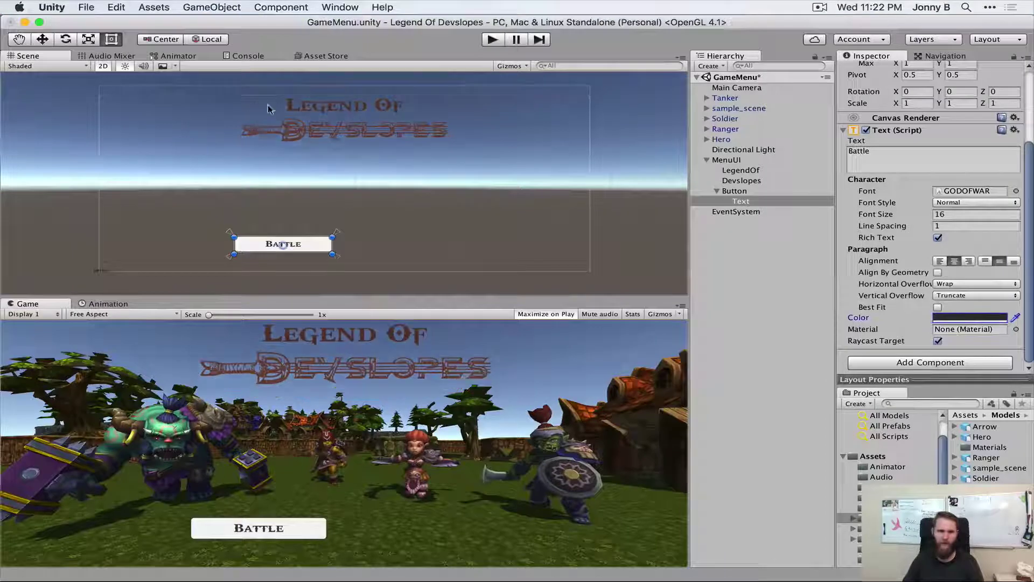
left_click(952, 317)
left_click(129, 253)
type("59382FFF")
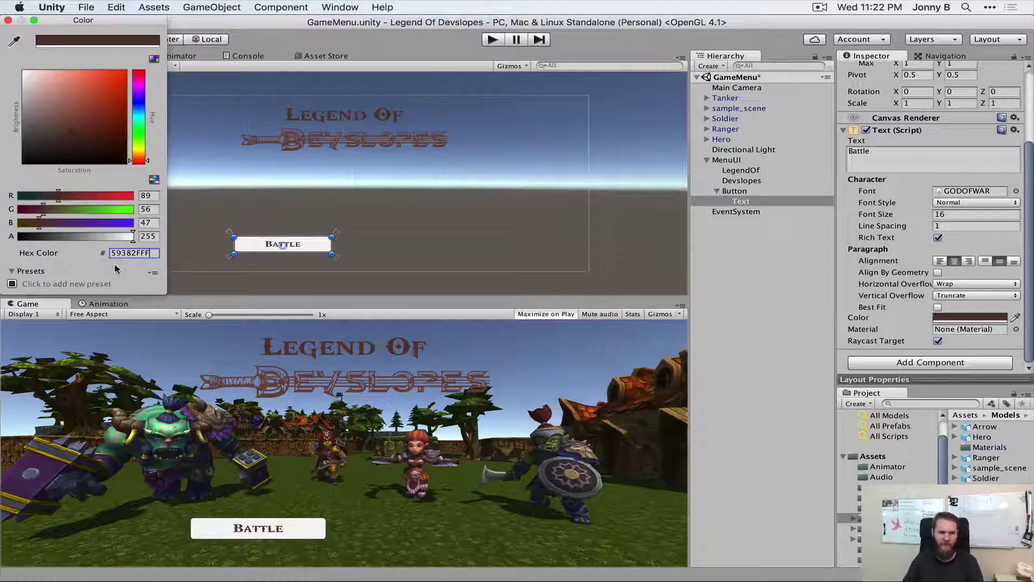
left_click(8, 20)
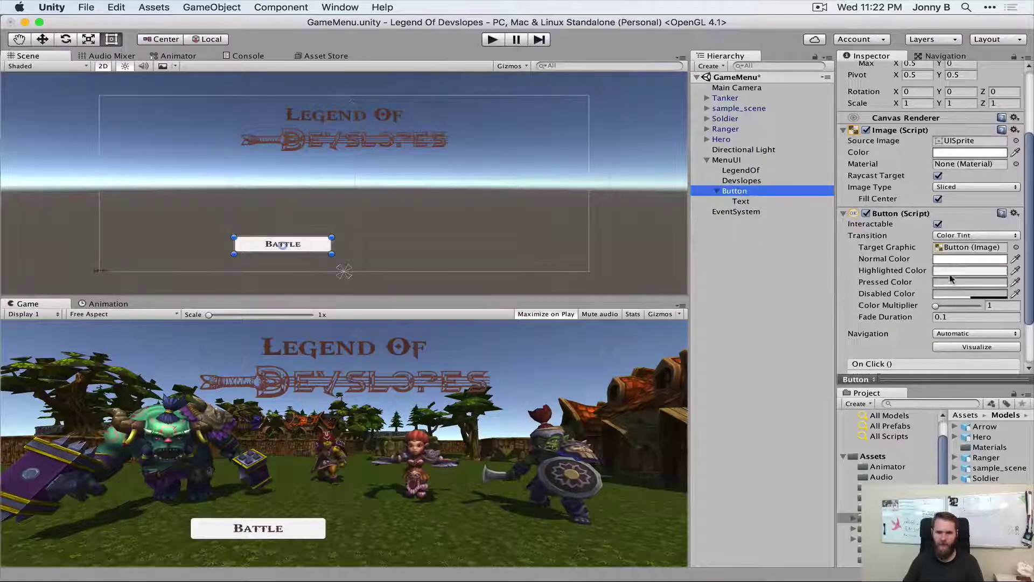
- Darken the button's Image color to the light gray C3C3C3FF
scroll(907, 271, "down", 2)
scroll(907, 269, "up", 3)
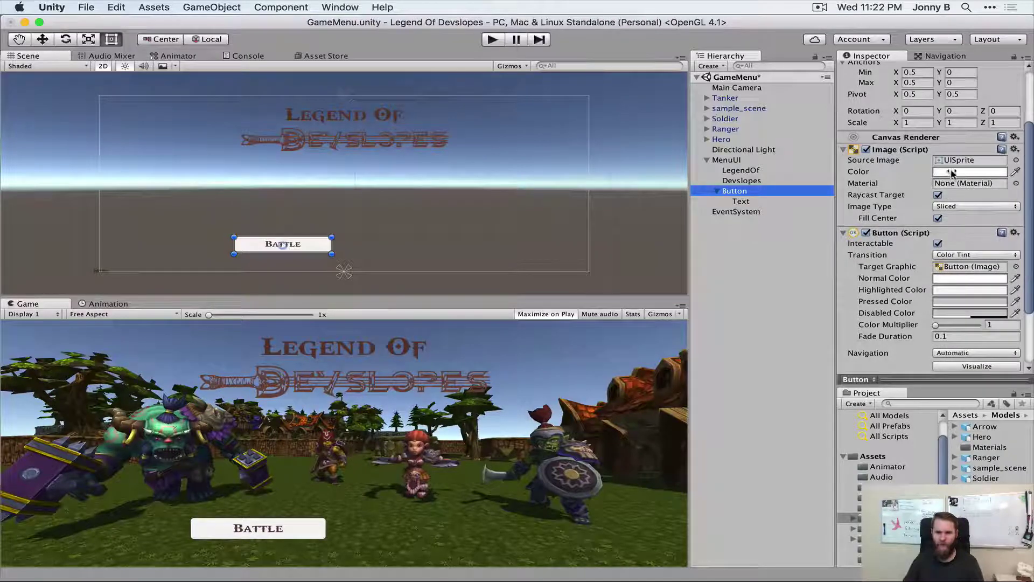
left_click(951, 172)
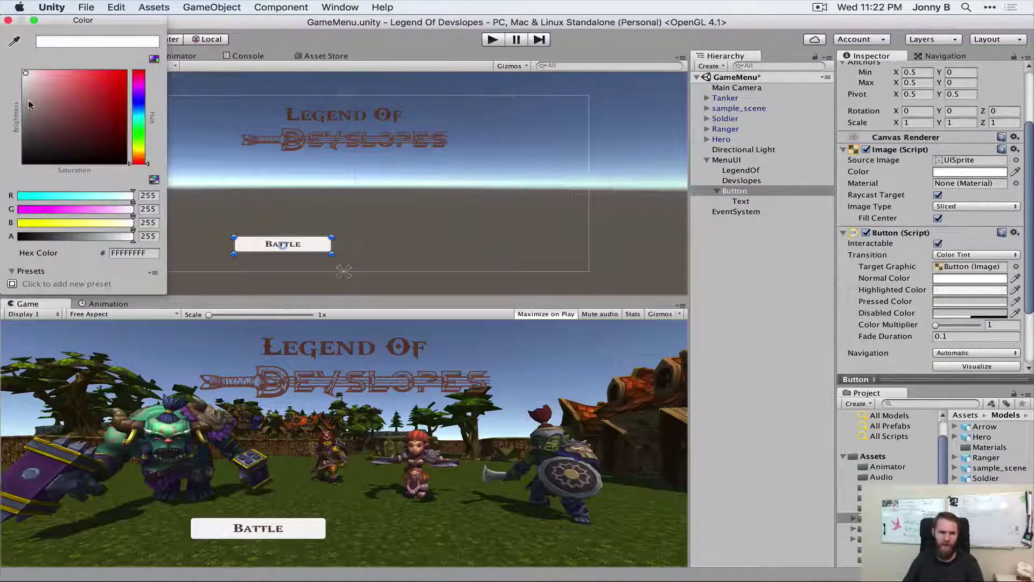
left_click_drag(27, 110, 18, 95)
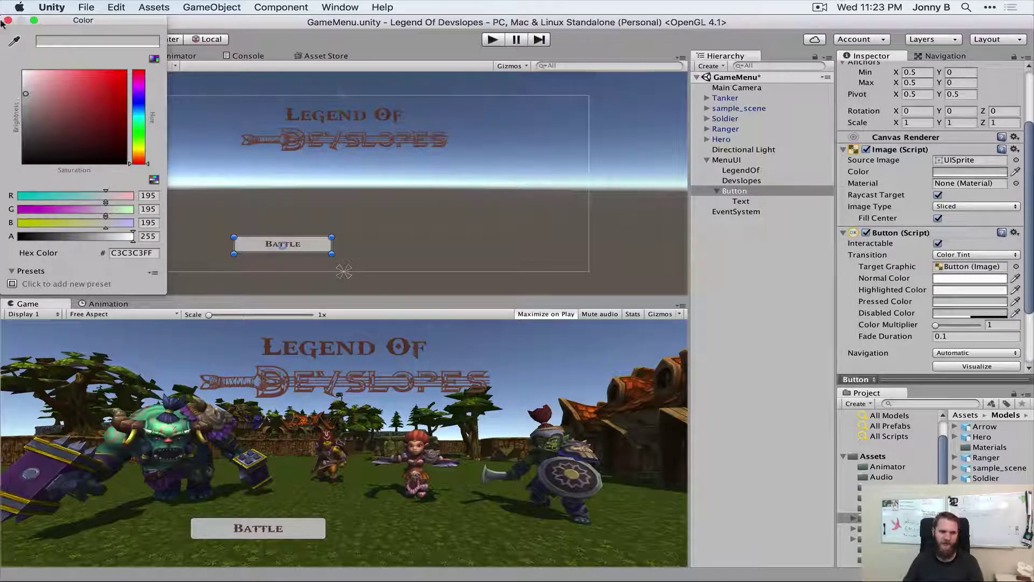
left_click(8, 21)
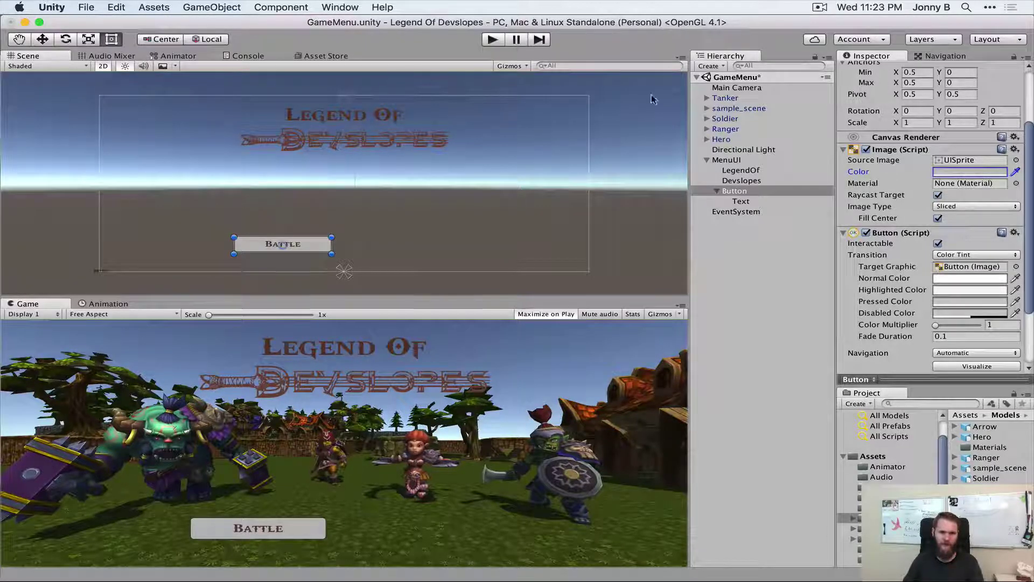
- Rename the Button object under MenuUI as Battle
left_click(717, 192)
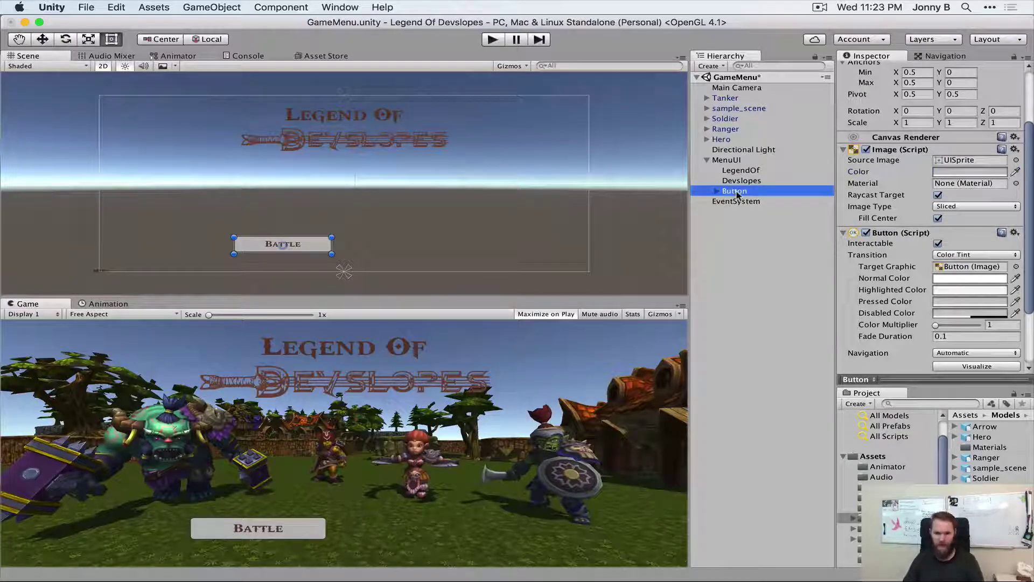
left_click(734, 192)
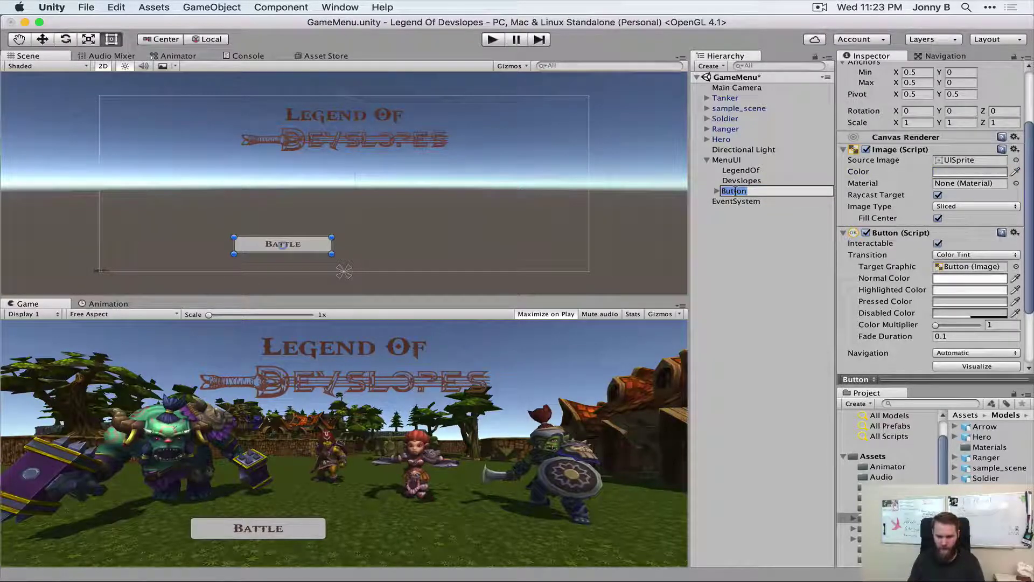
type("Battle")
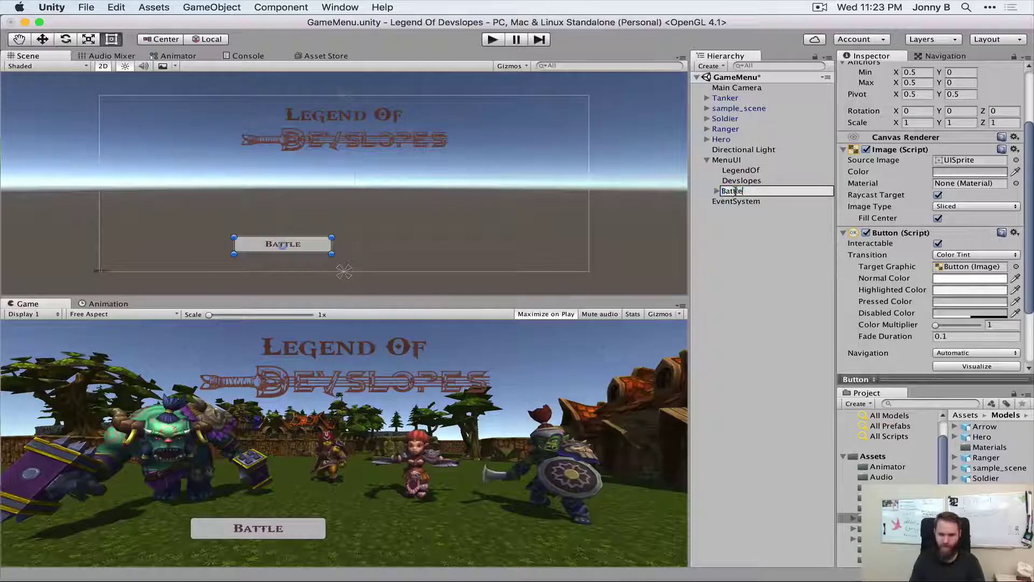
key("Return")
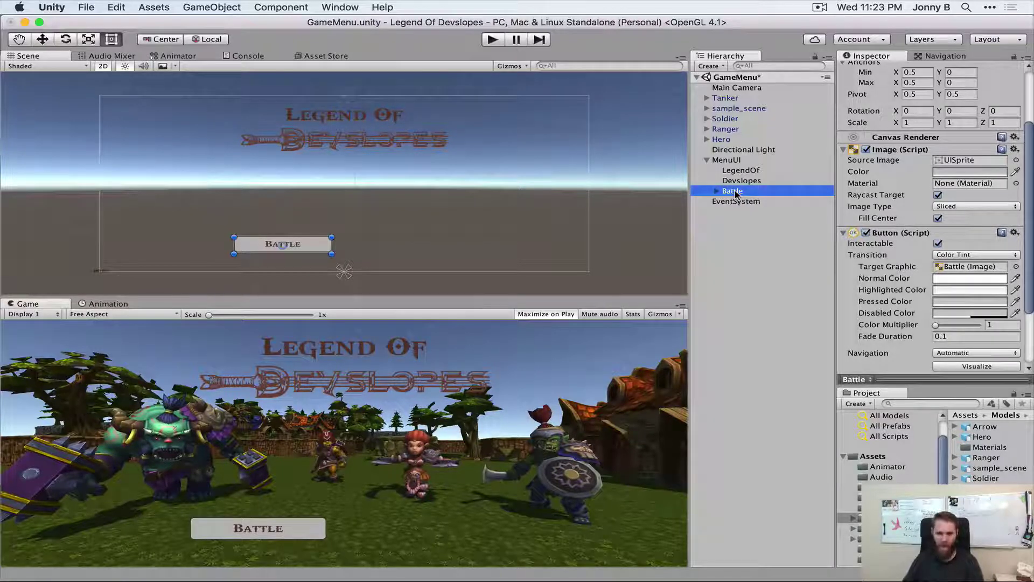
- Duplicate the Battle button and name the copy Quit
key("super+d")
key("Return")
type("Quit")
key("Return")
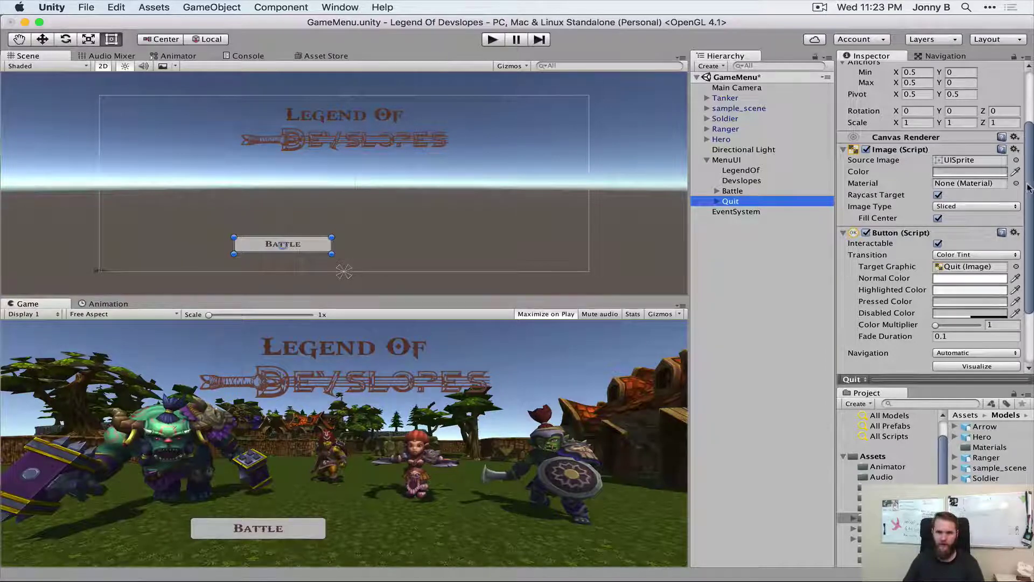
- Set the Quit button's X position to 100
scroll(969, 177, "up", 5)
left_click(913, 114)
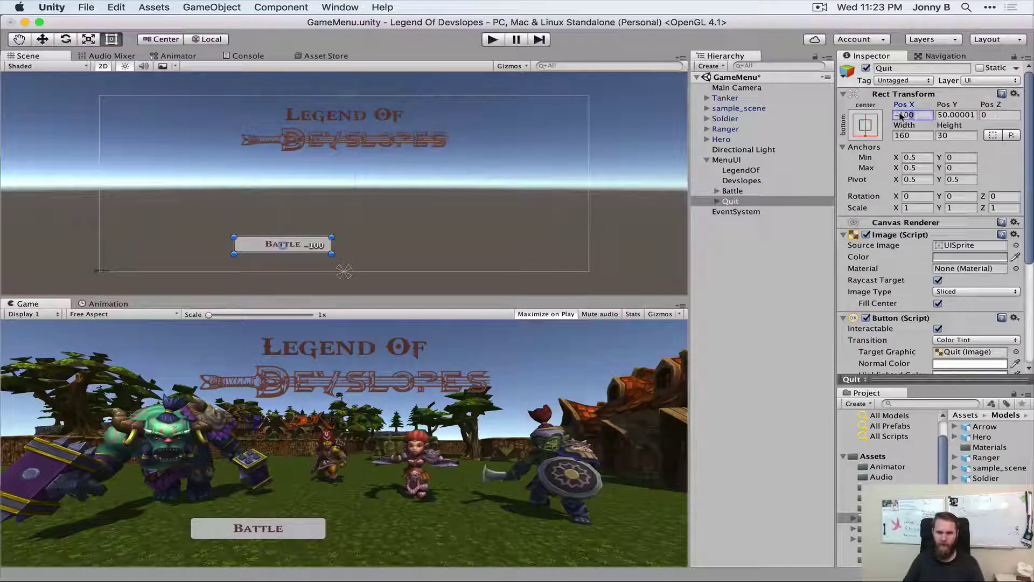
type("100")
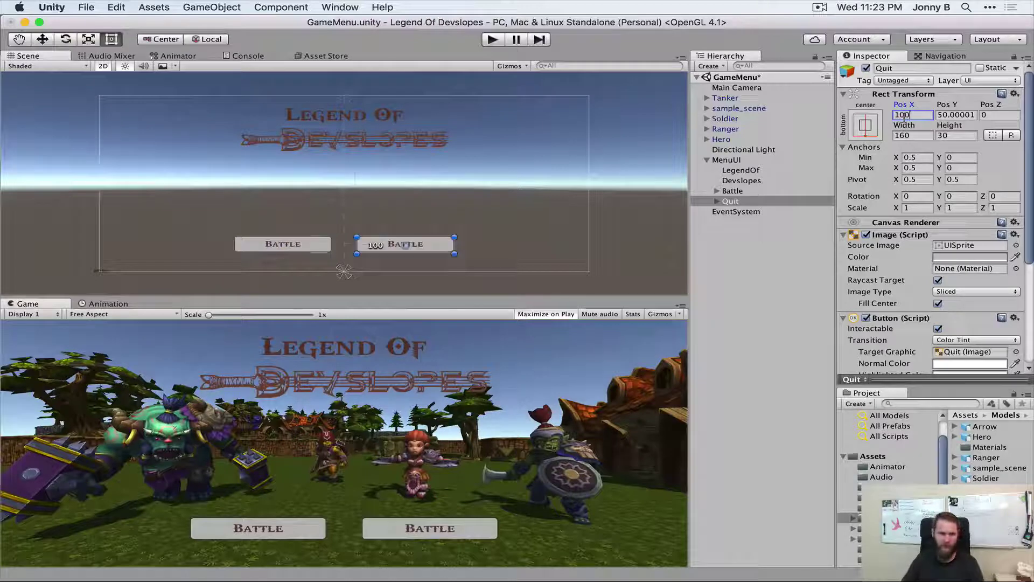
- Change the label text of the Quit button's child Text object to Quit and deselect it
scroll(886, 267, "down", 5)
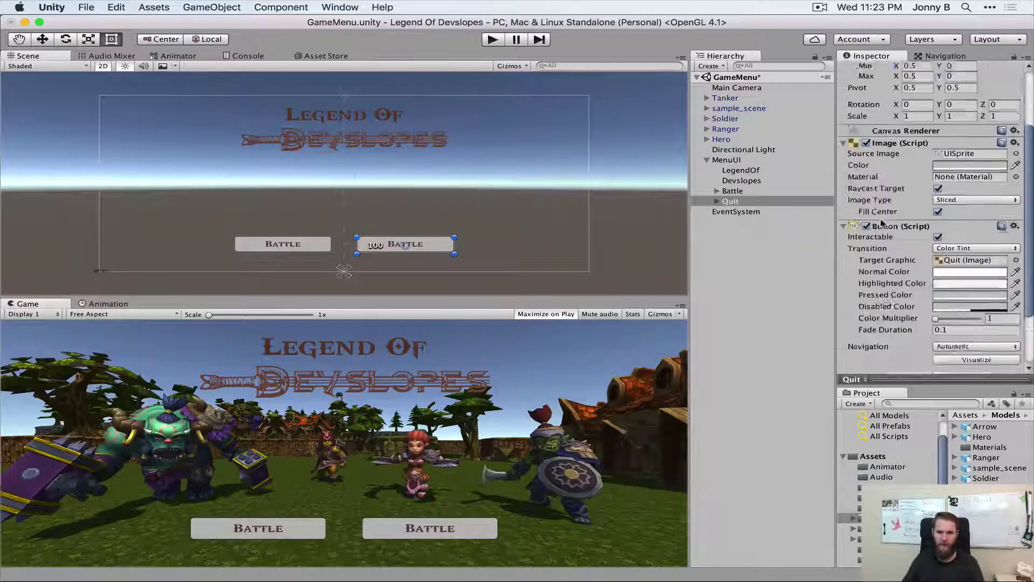
left_click(717, 201)
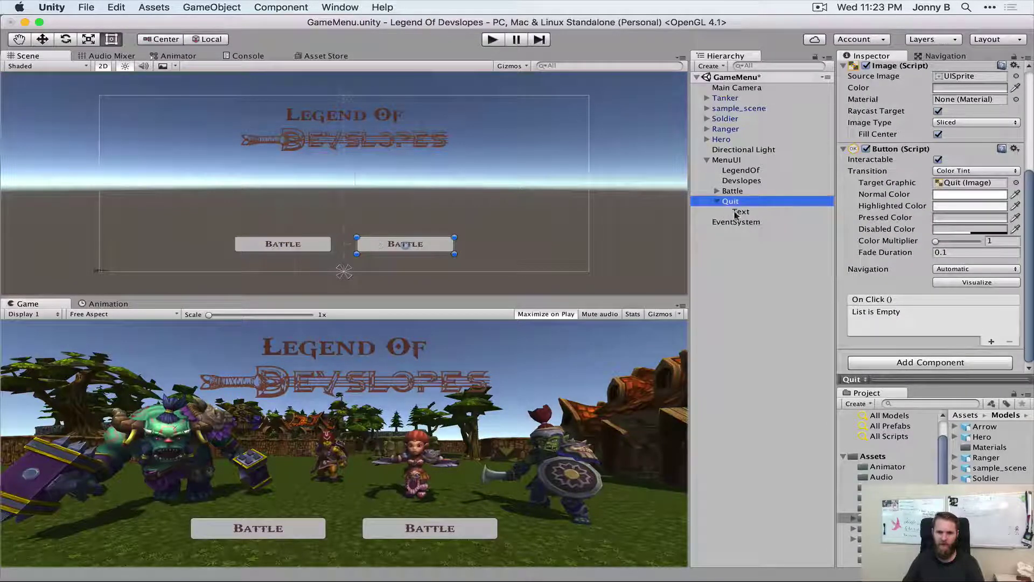
left_click(739, 212)
left_click(873, 153)
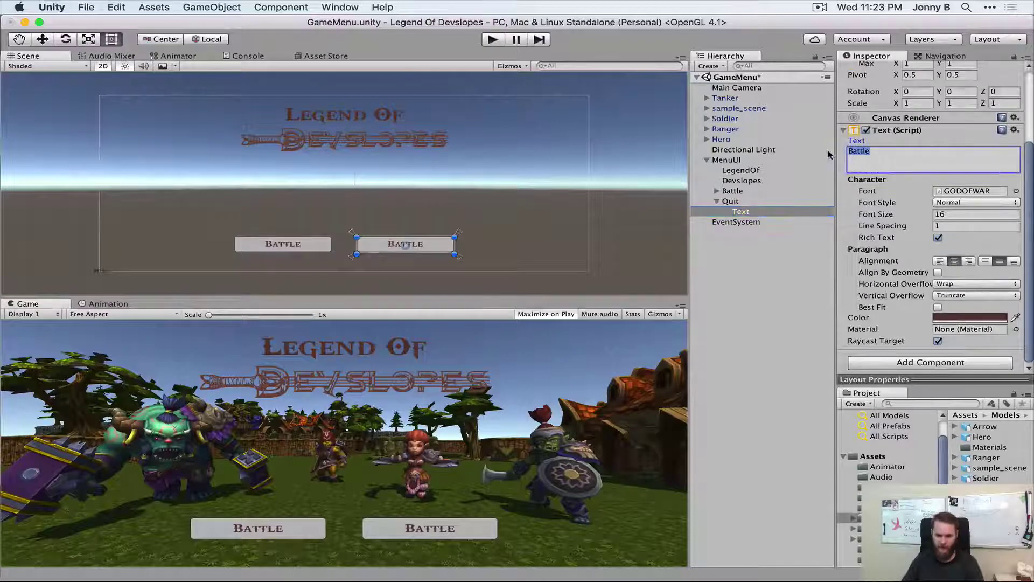
type("Quit")
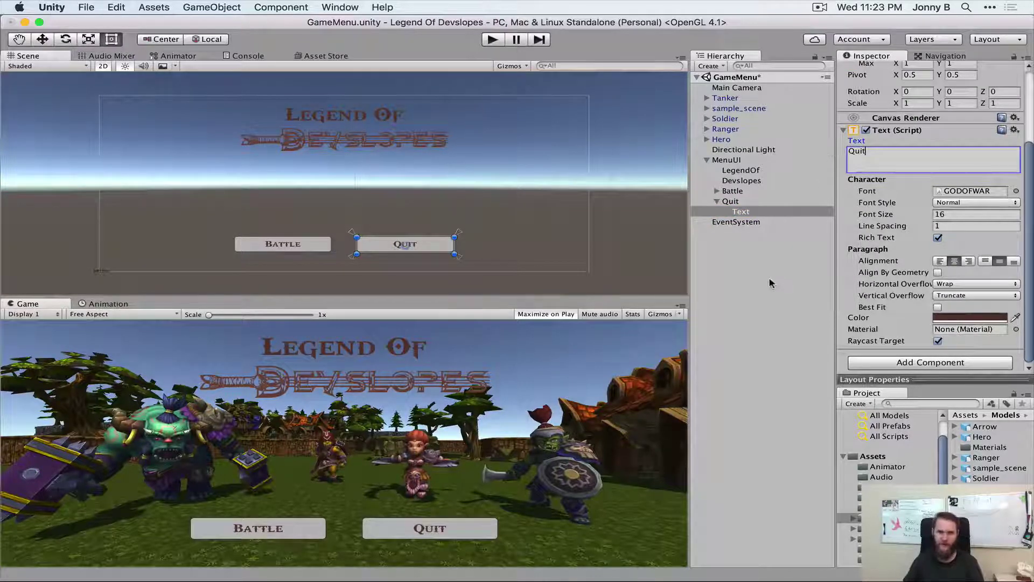
left_click(575, 261)
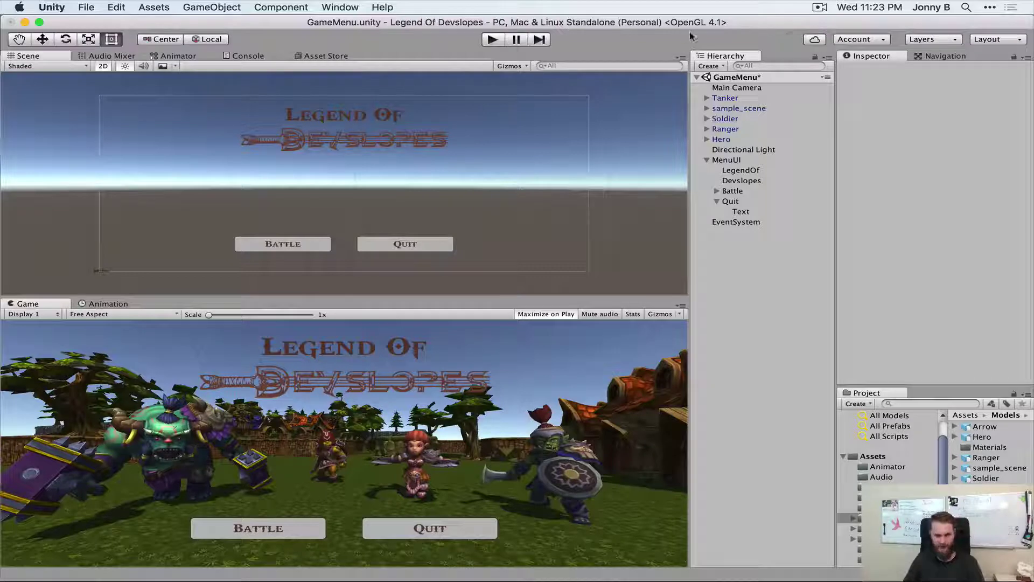
- Save the GameMenu scene and test-run it, trying the Quit button before stopping playback
key("super+s")
left_click(492, 39)
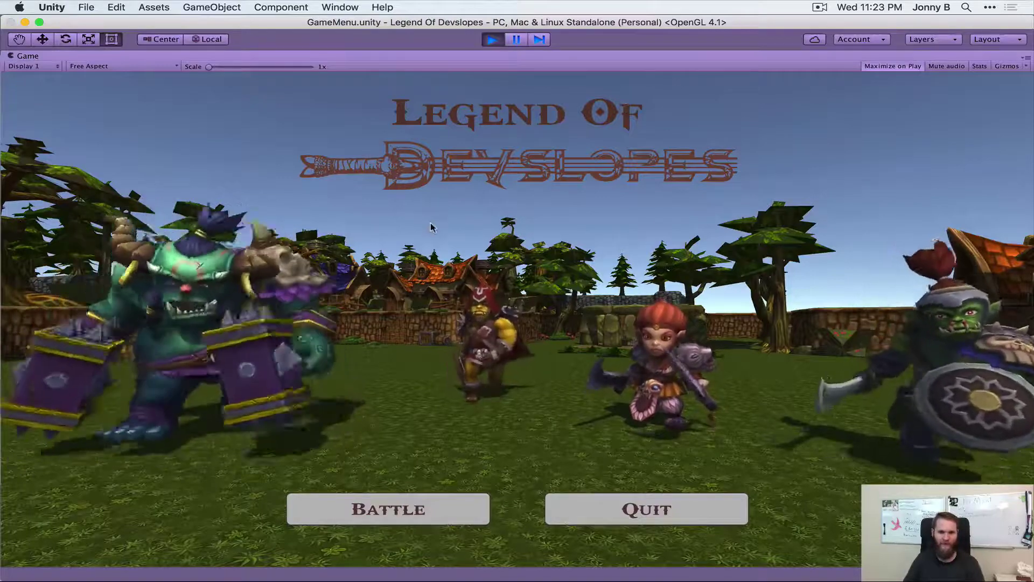
left_click(643, 513)
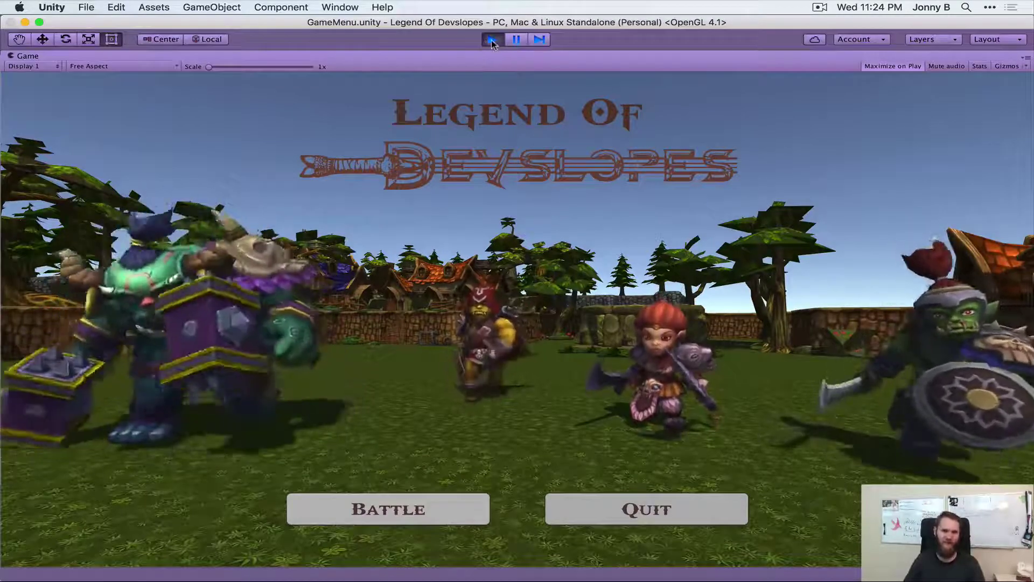
left_click(492, 40)
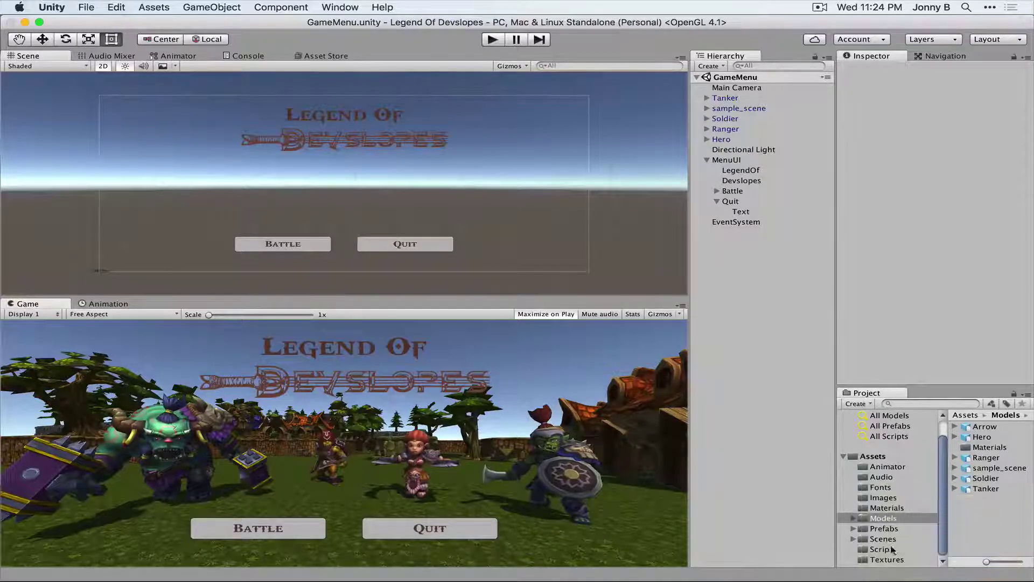
- Create a C# script named Menu in the Scripts folder
left_click(888, 549)
right_click(889, 549)
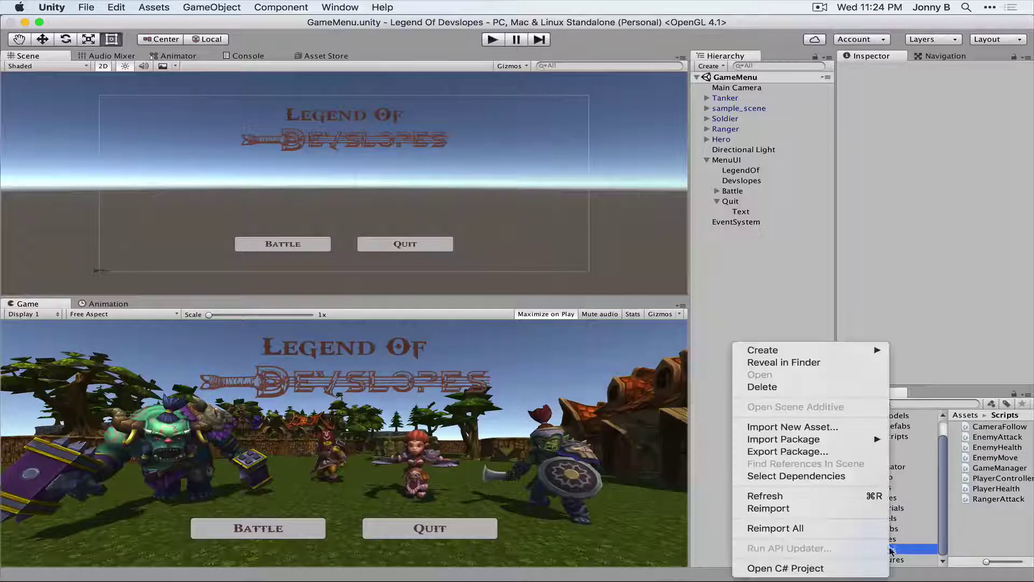
mouse_move(829, 350)
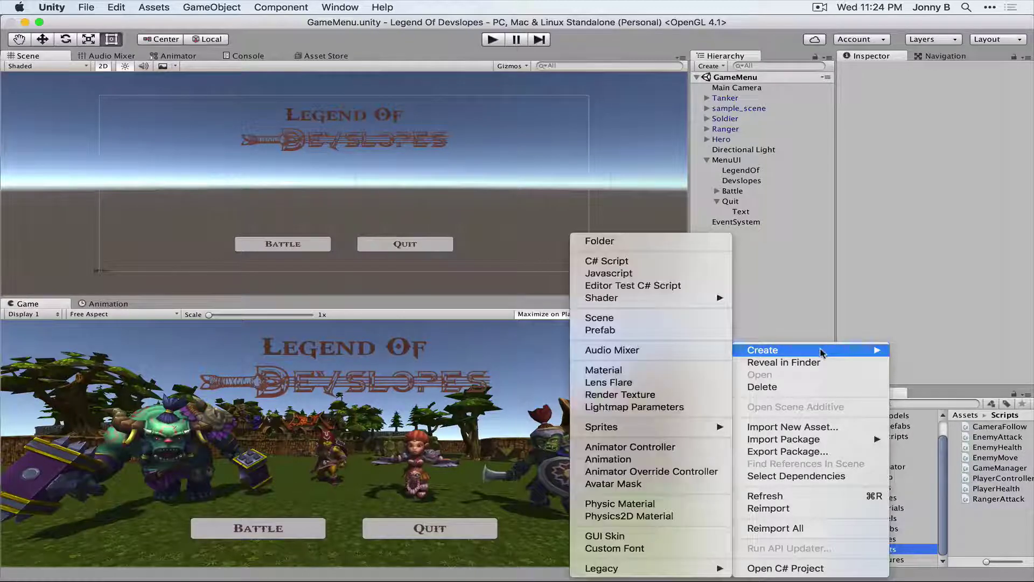
left_click(649, 262)
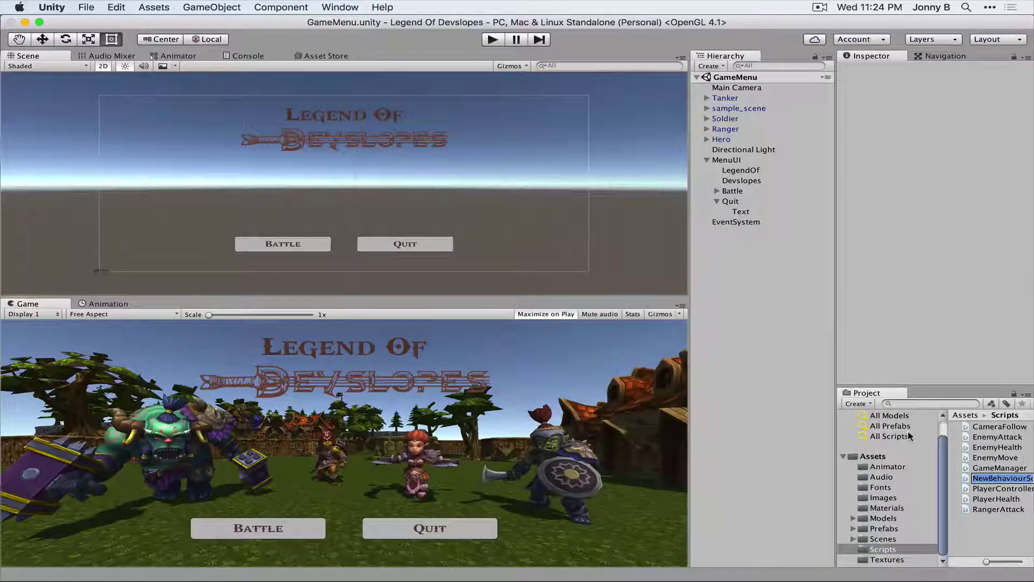
type("Menu")
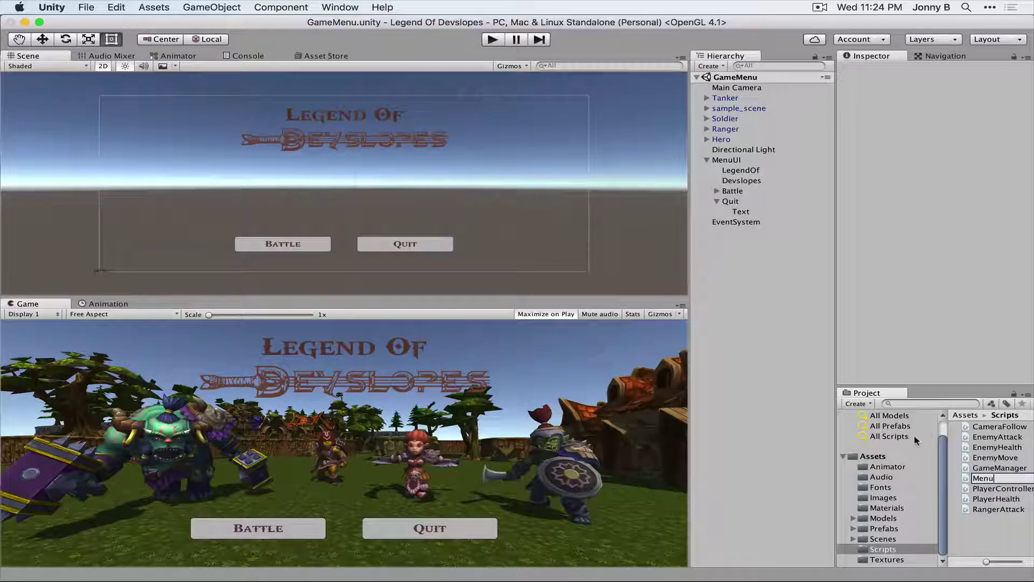
key("Return")
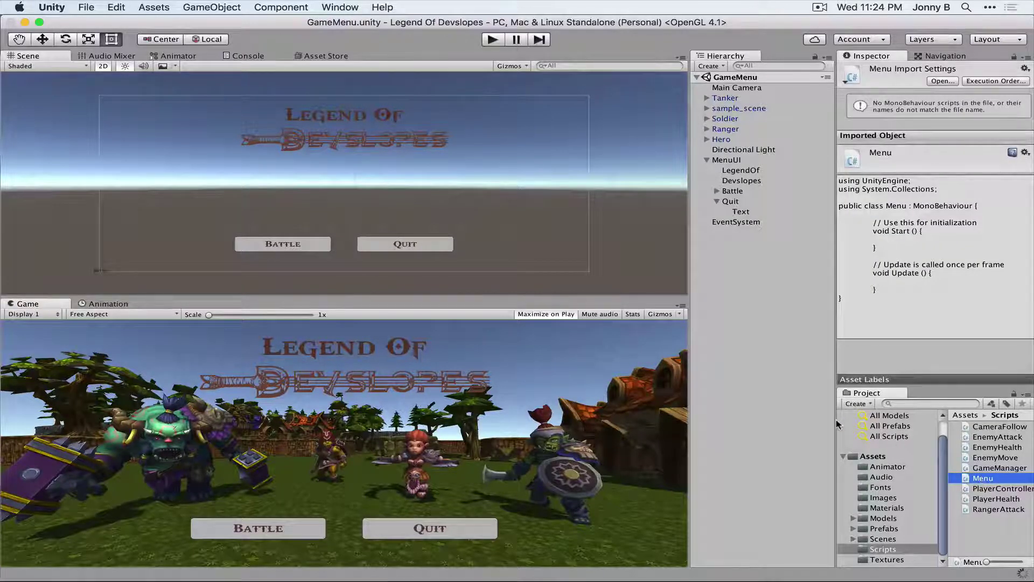
- Open the Menu script in MonoDevelop and enlarge the code text
double_click(987, 480)
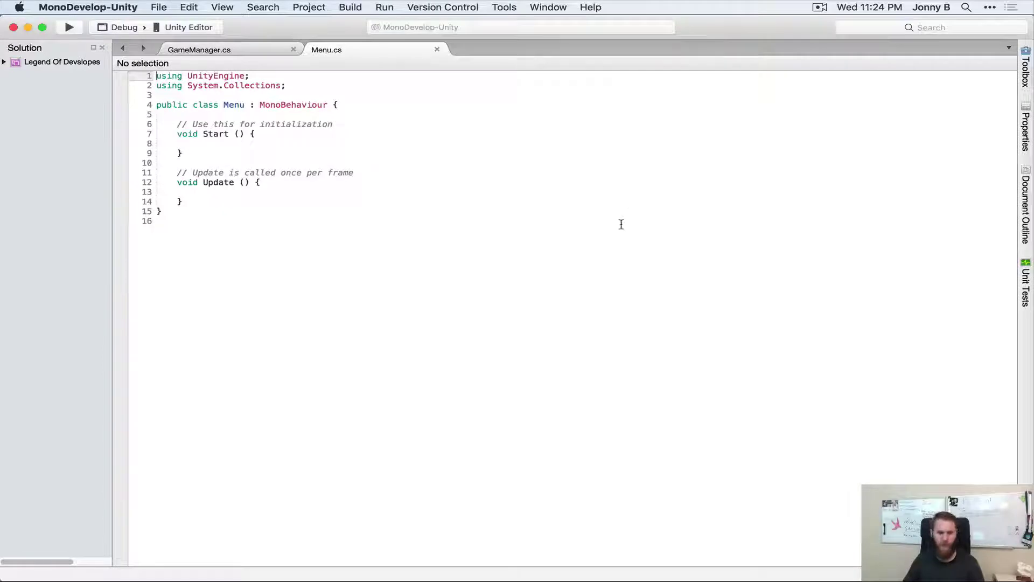
key("super+equal")
key("super+equal")
key("super+equal")
key("super+equal")
key("super+equal")
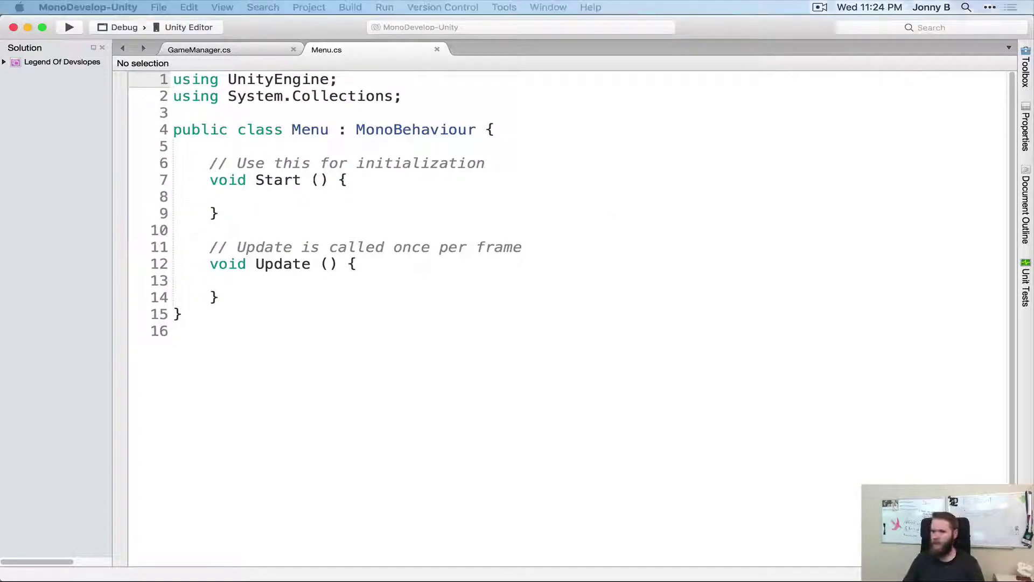
- Declare a serialized GameObject field named hero at the beginning of the Menu class, above the Start method
left_click(289, 295)
left_click(288, 297)
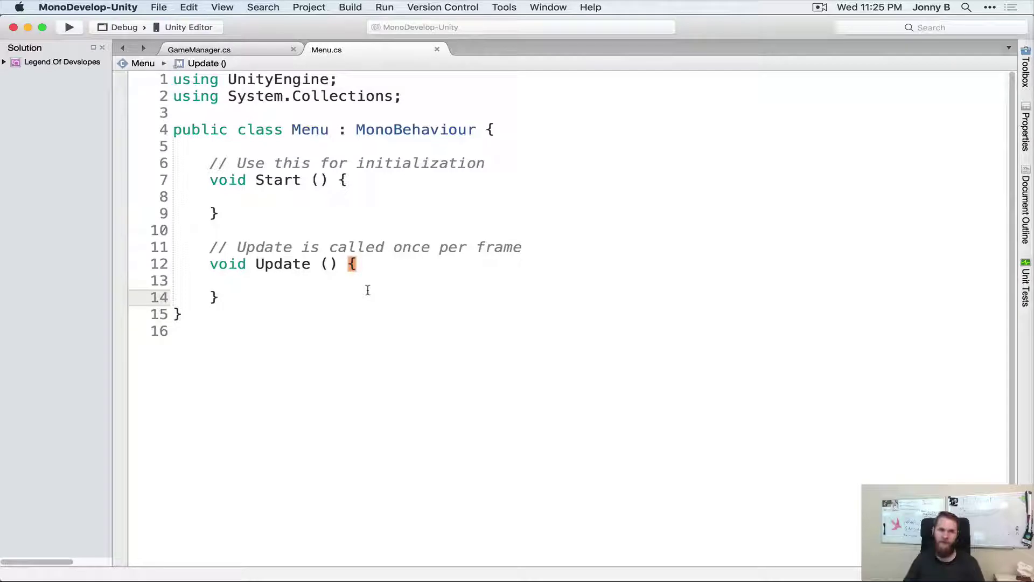
left_click(495, 145)
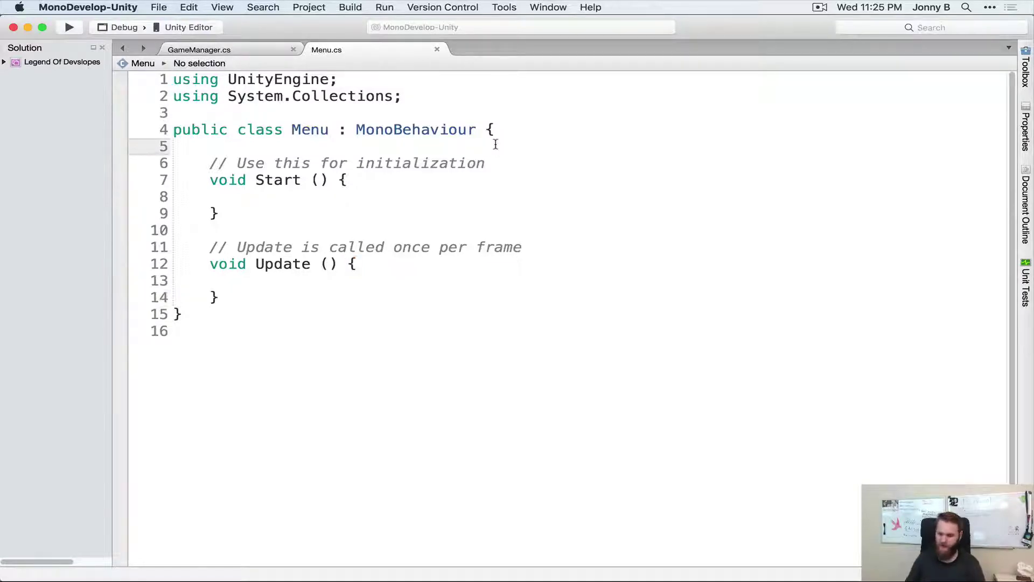
key("Return")
key("Return")
key("Up")
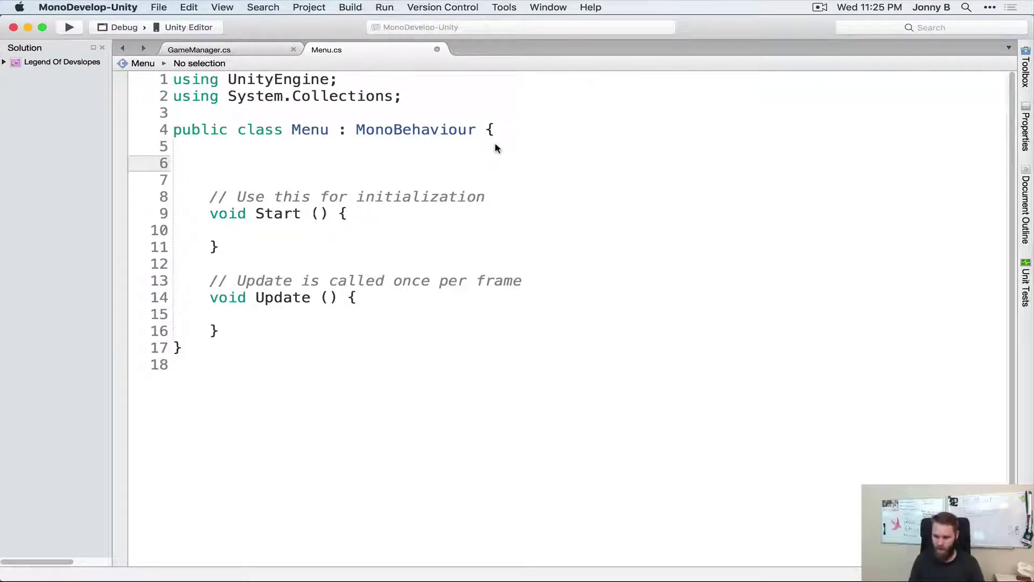
type("[")
type("Serial")
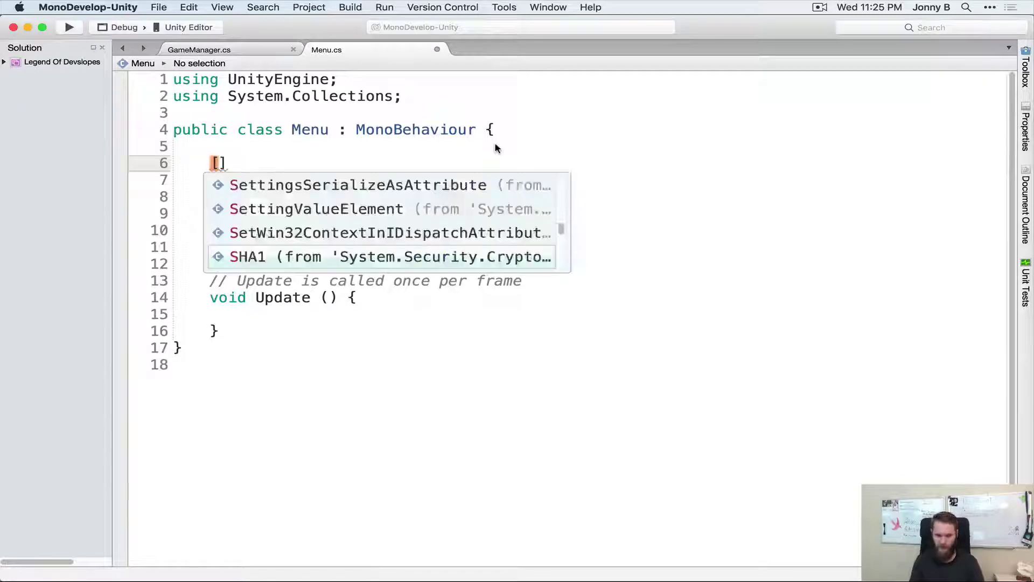
type("ize")
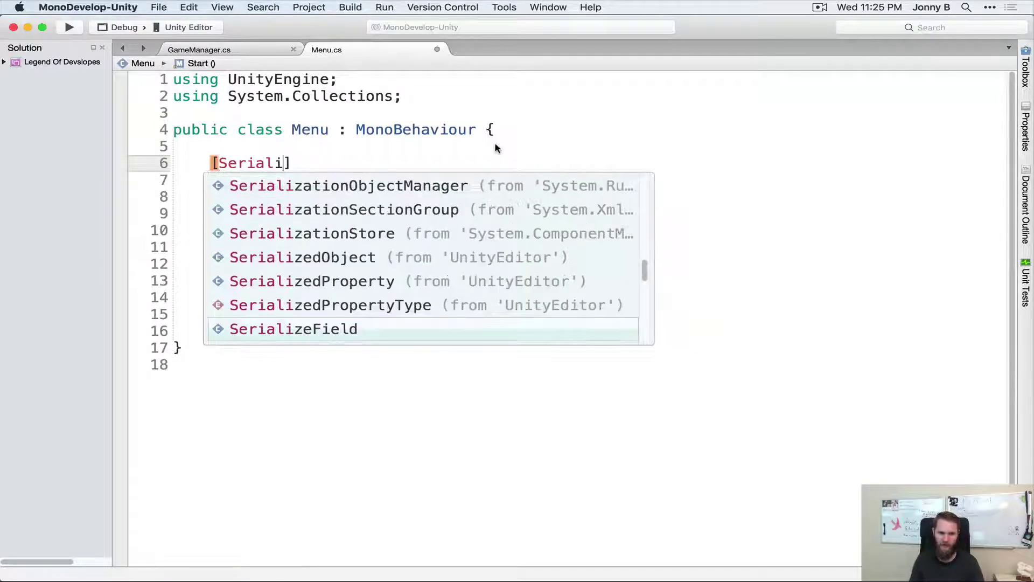
key("Return")
key("Right")
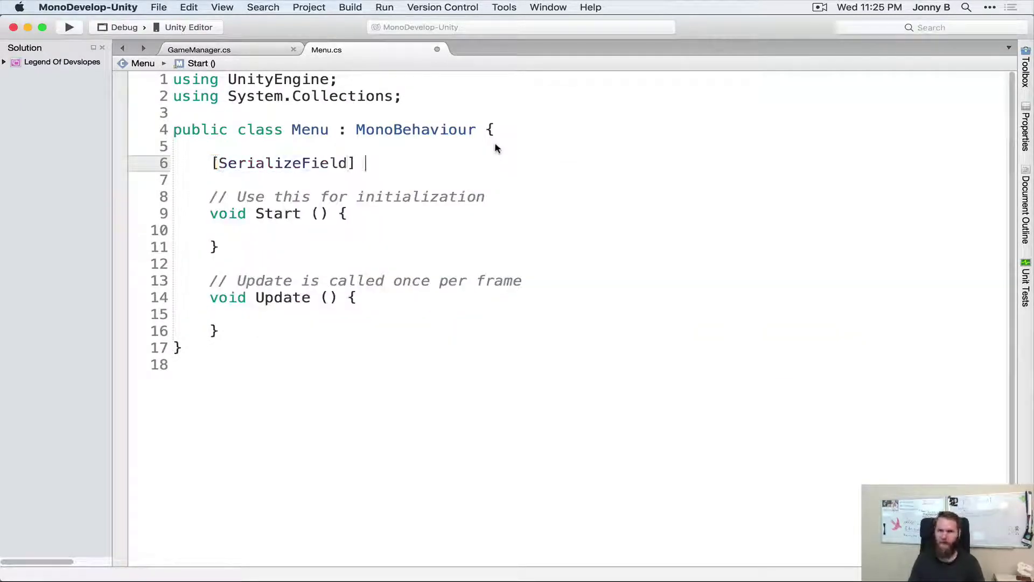
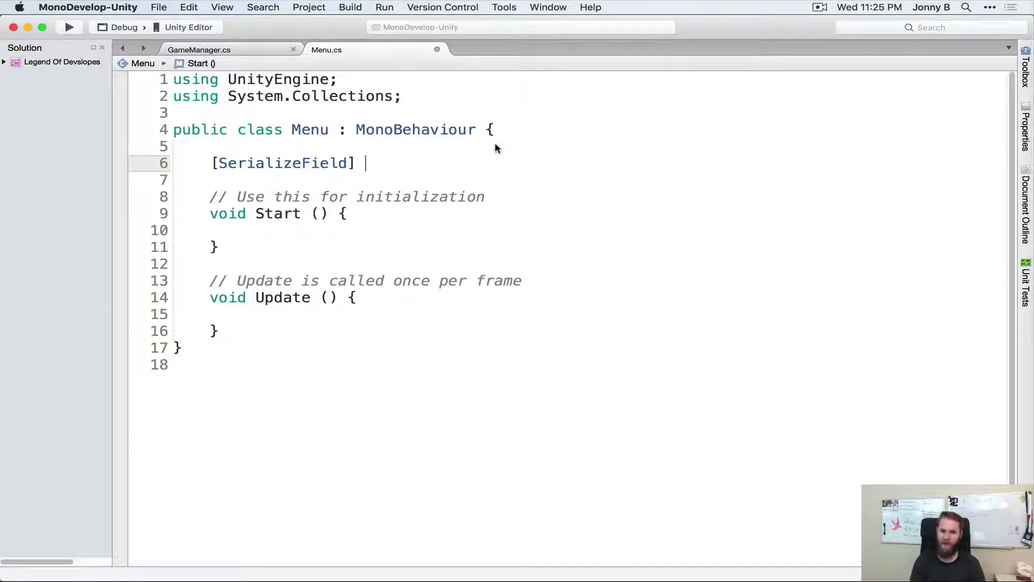
type("GameObject")
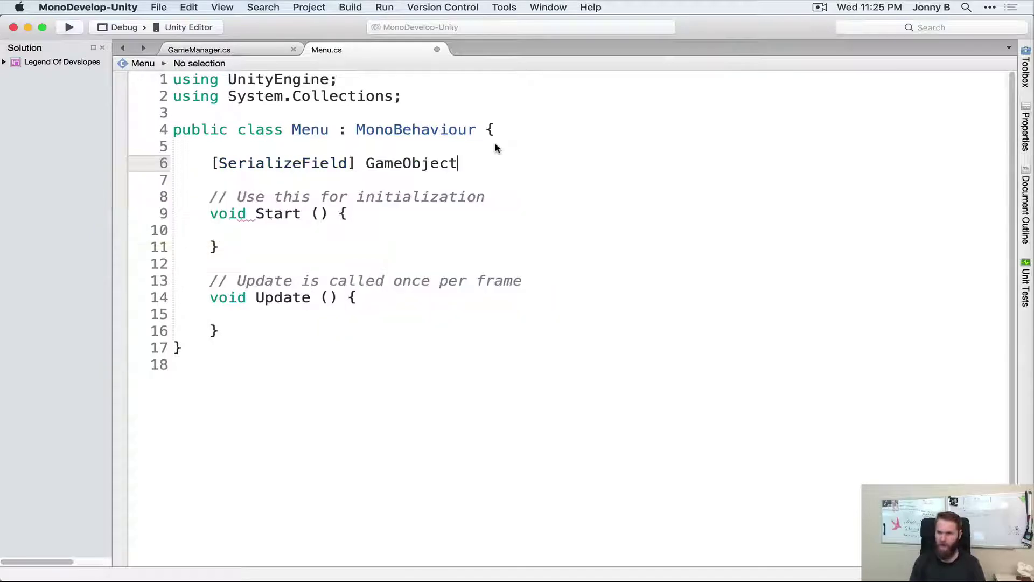
type(" hero;")
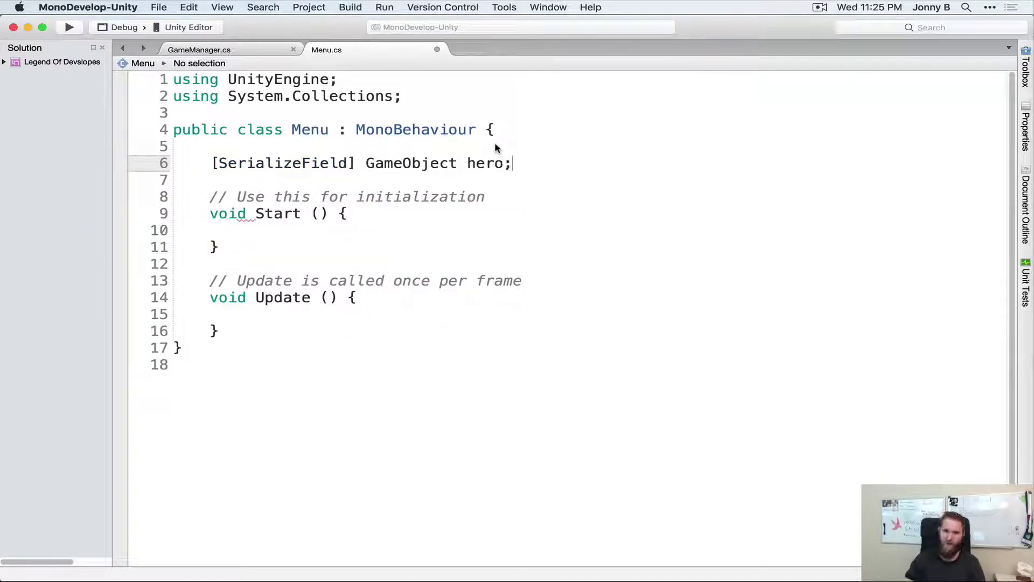
- Duplicate the serialized hero field declaration three times on the lines directly below it
left_click_drag(520, 163, 210, 164)
key("super+c")
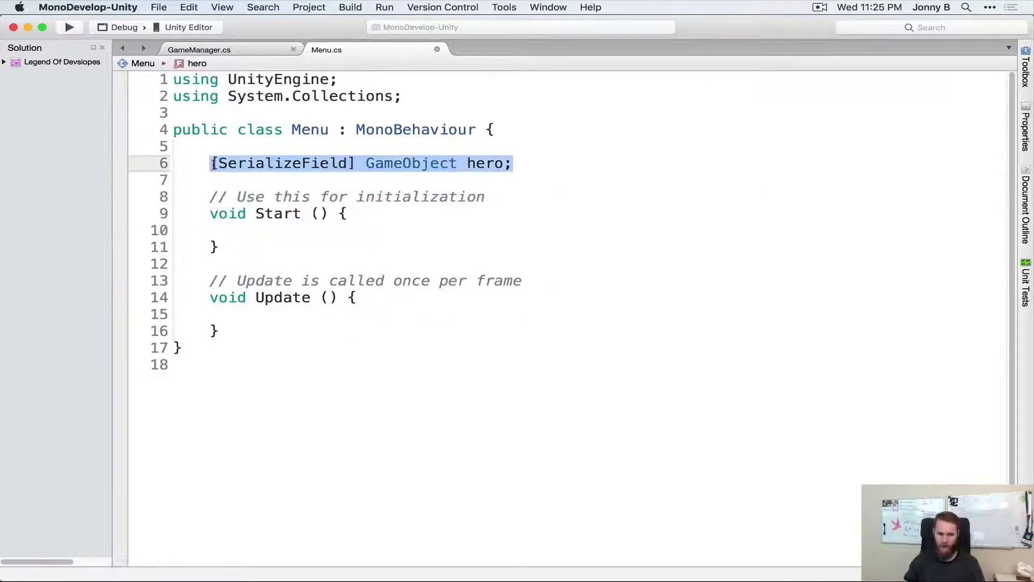
left_click(537, 169)
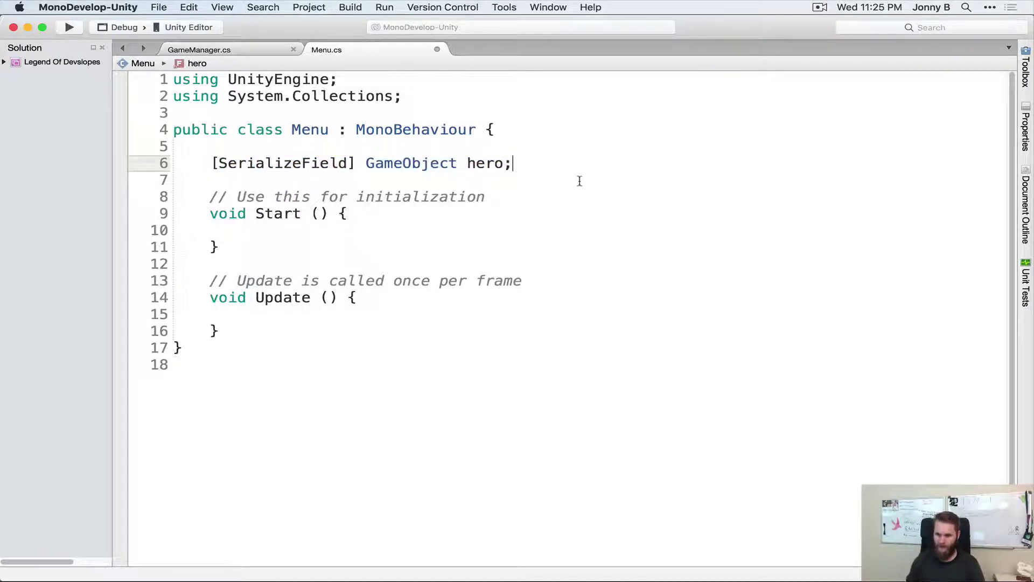
key("Return")
key("super+v")
key("Return")
key("super+v")
key("Return")
key("super+v")
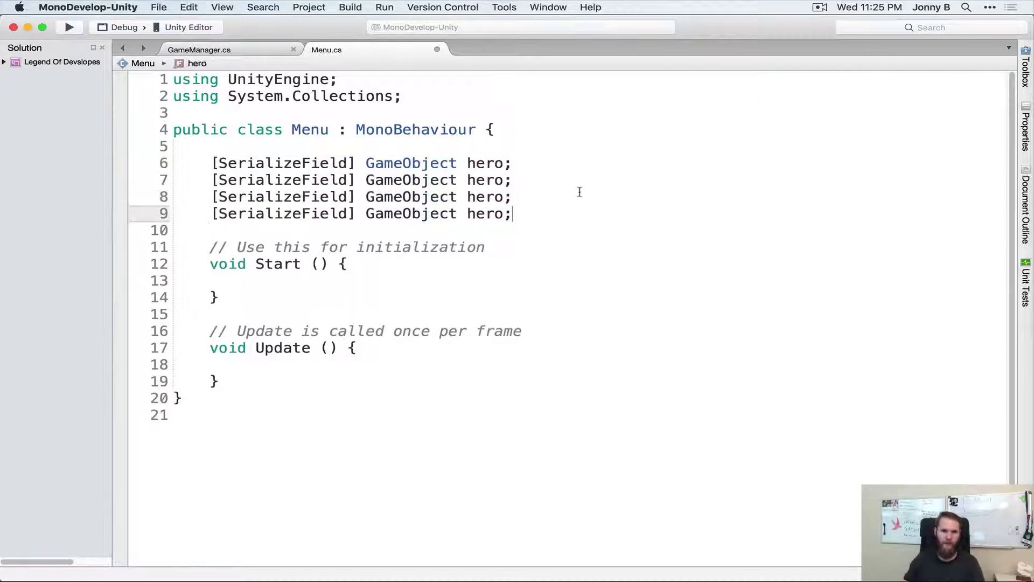
- Rename the second serialized GameObject field to tanker
key("Up")
key("Up")
key("Left")
key("alt+shift+Left")
type("tanker")
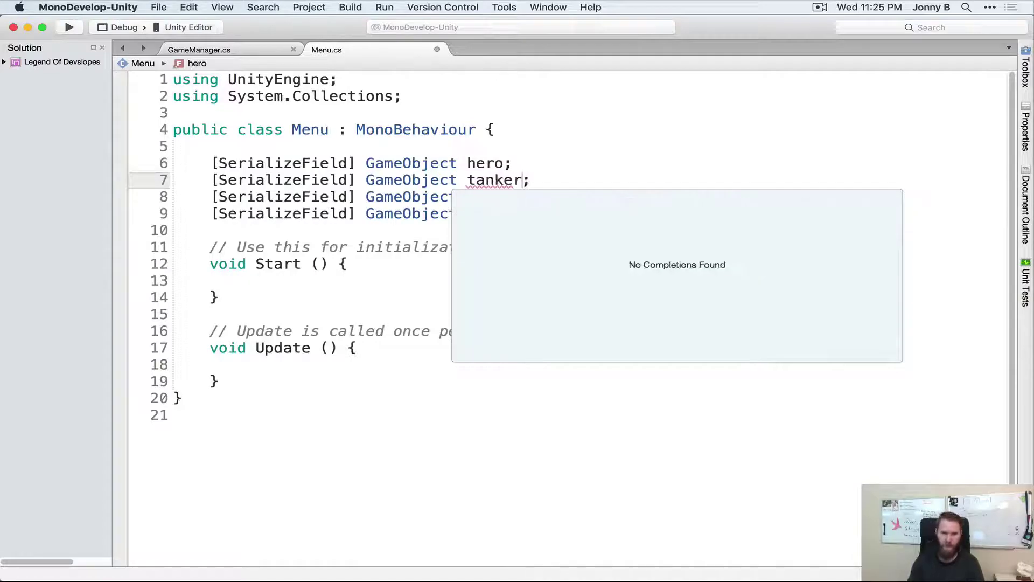
key("Up")
key("Up")
- Rename the third serialized GameObject field to soldier and the fourth to ranger
double_click(494, 199)
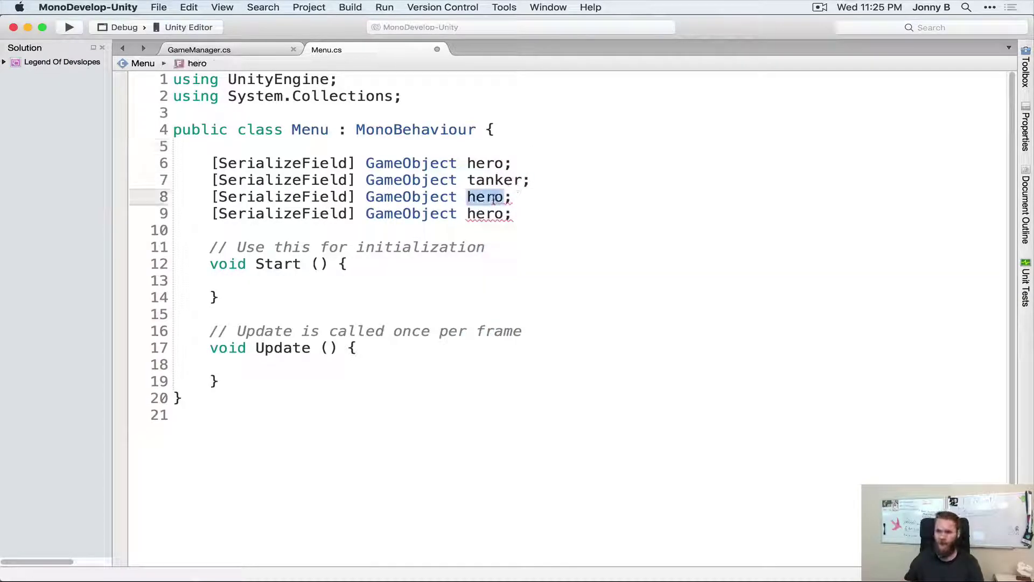
type("soldier")
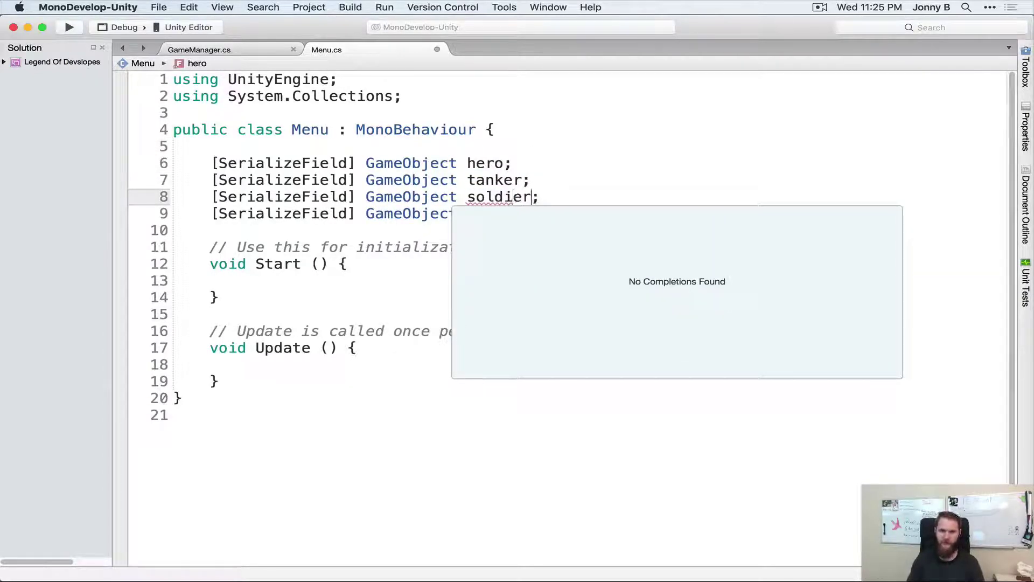
key("Up")
double_click(487, 215)
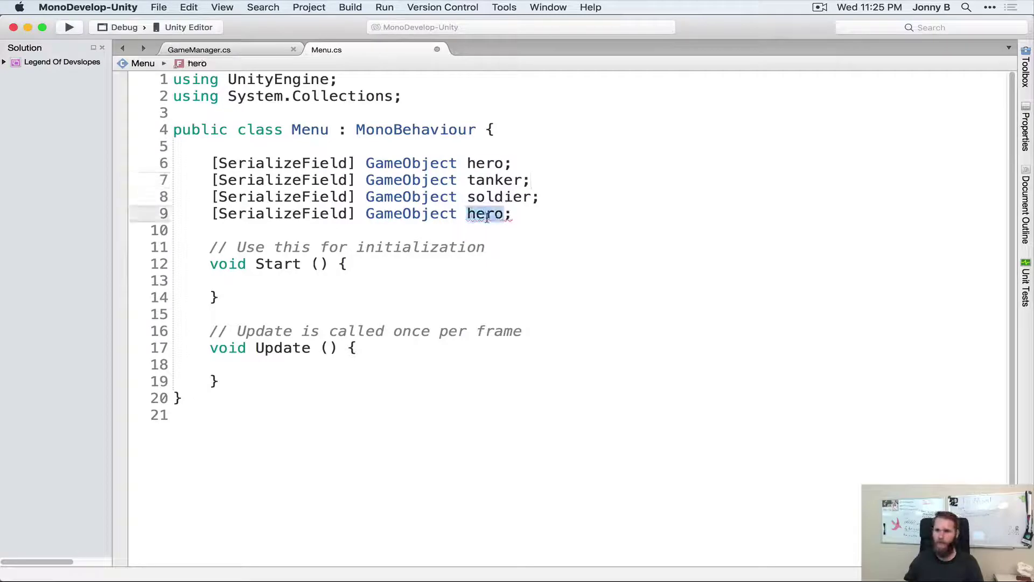
type("ranger")
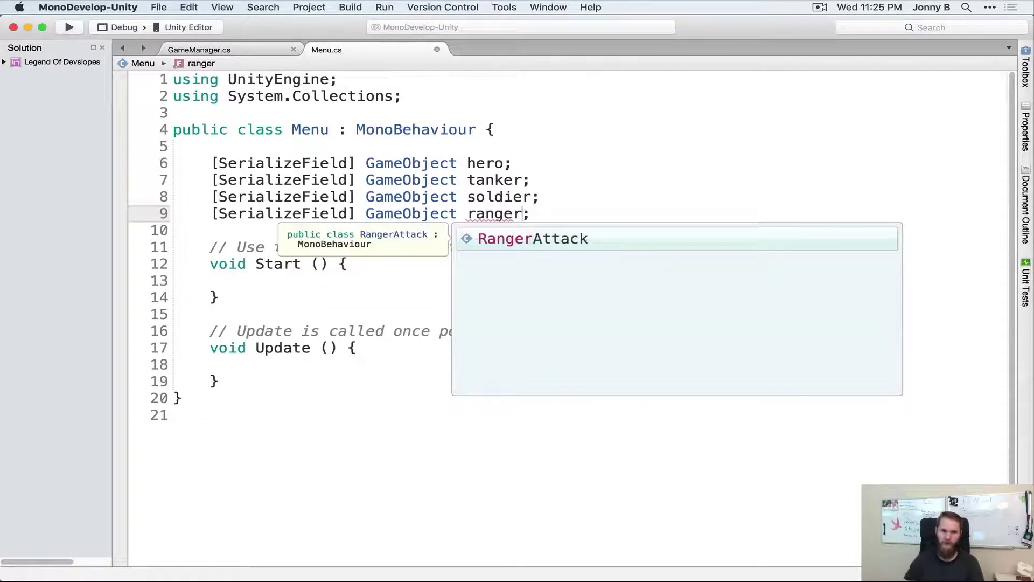
left_click(598, 184)
left_click(582, 214)
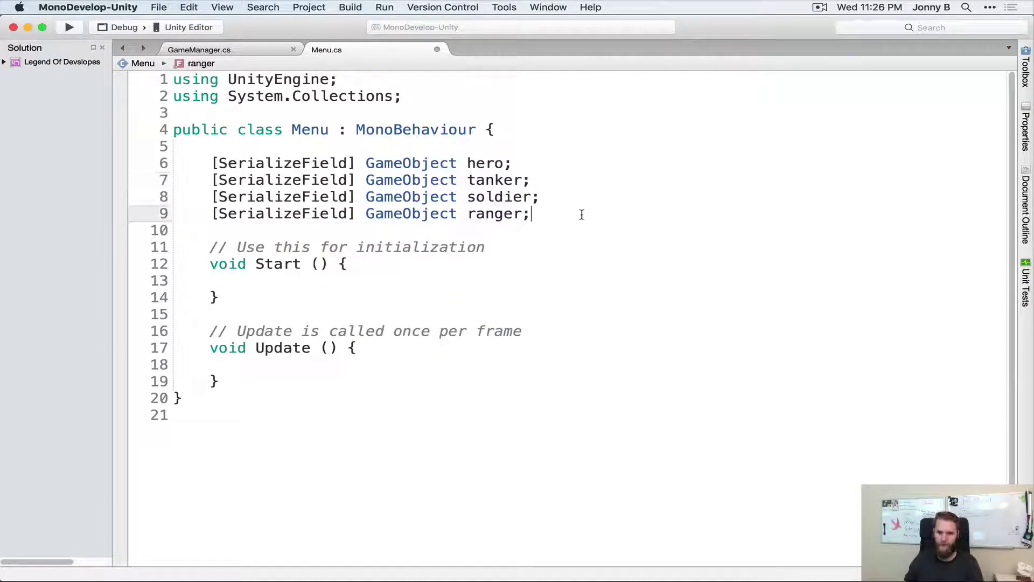
- Declare a private Animator field named heroAnim below the serialized GameObject fields, separated by a blank line
key("Return")
key("Return")
type("priv")
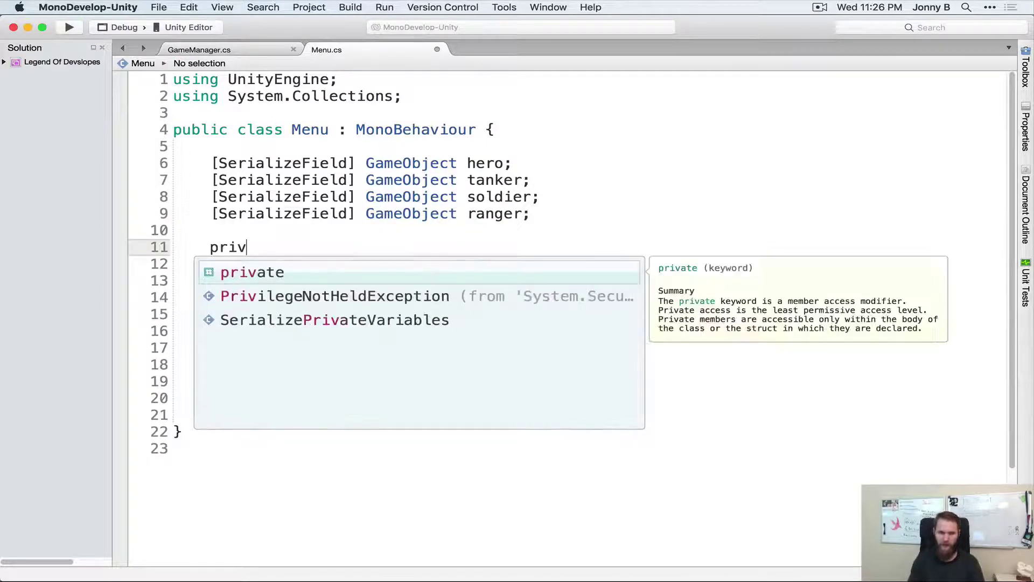
type("ate Animator")
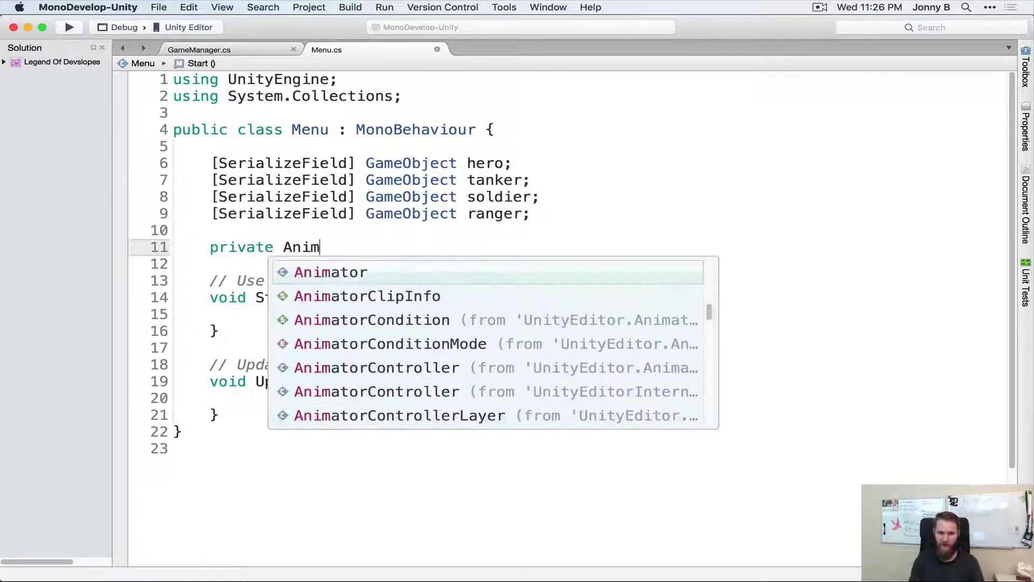
type("roAnim;")
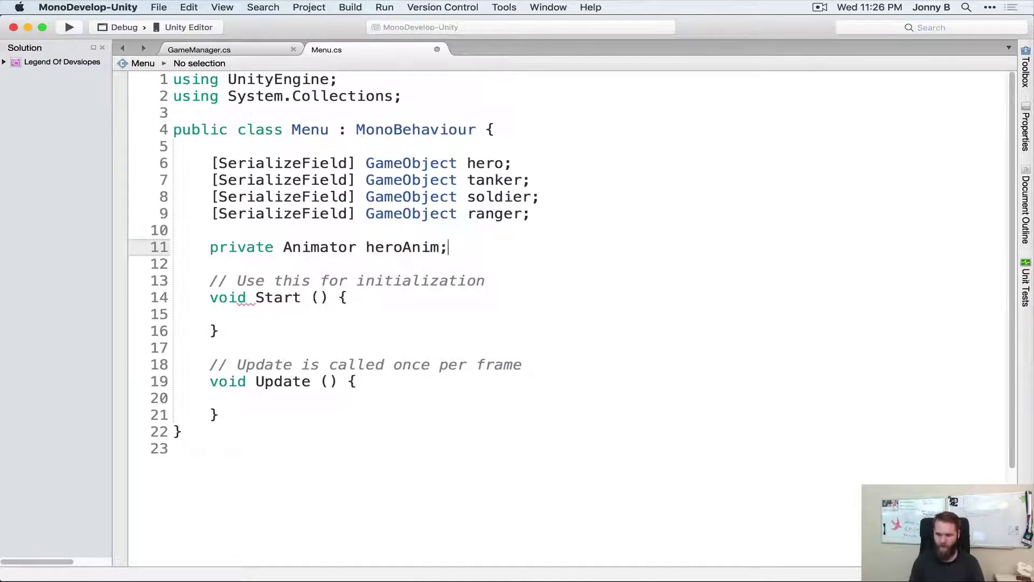
- Add a second private Animator field declaration on the line below heroAnim
key("Return")
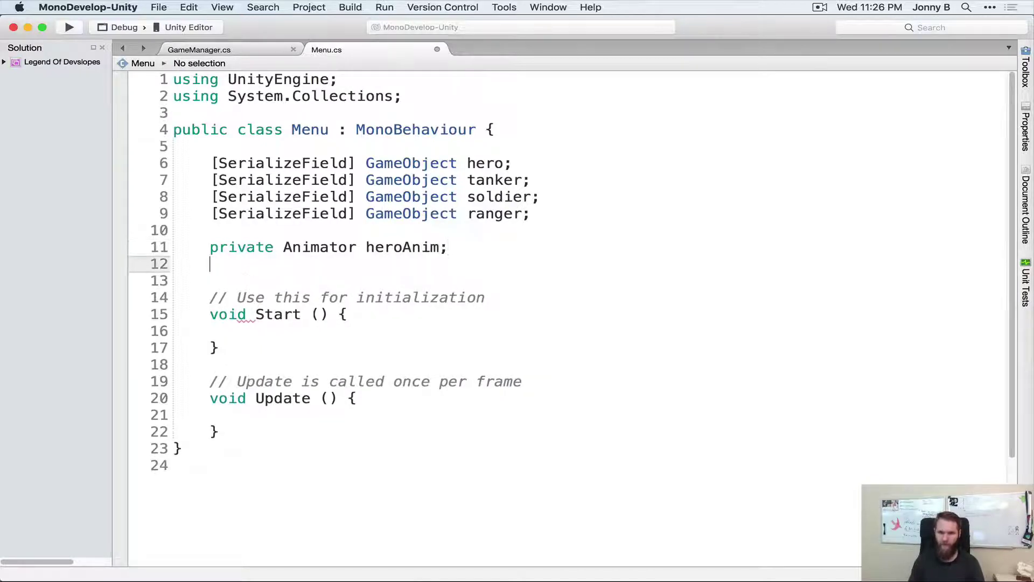
type("private Animator")
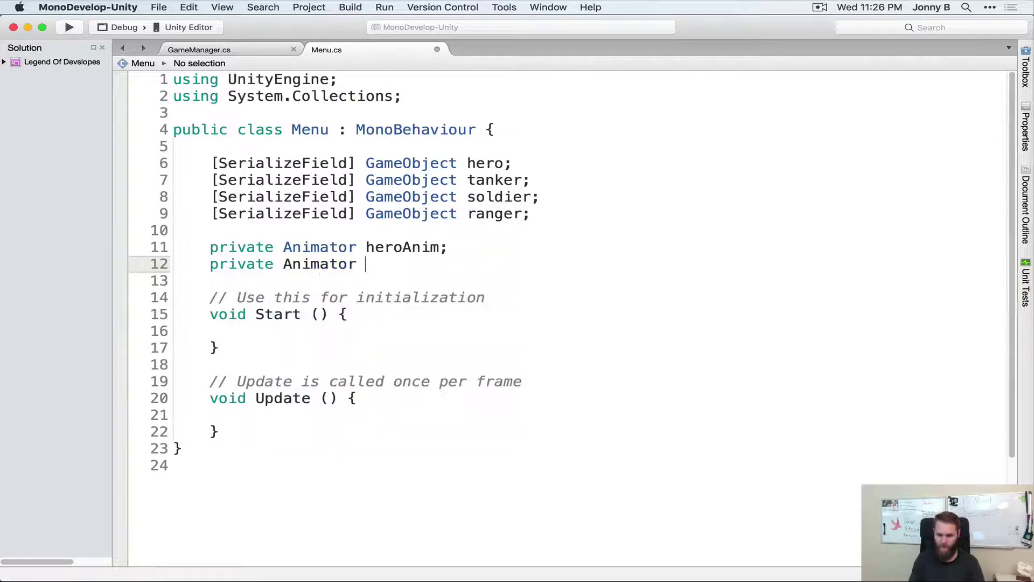
- Declare private Animator fields named tankerAnim and soldierAnim below heroAnim in the Menu class
type(" tankerAni")
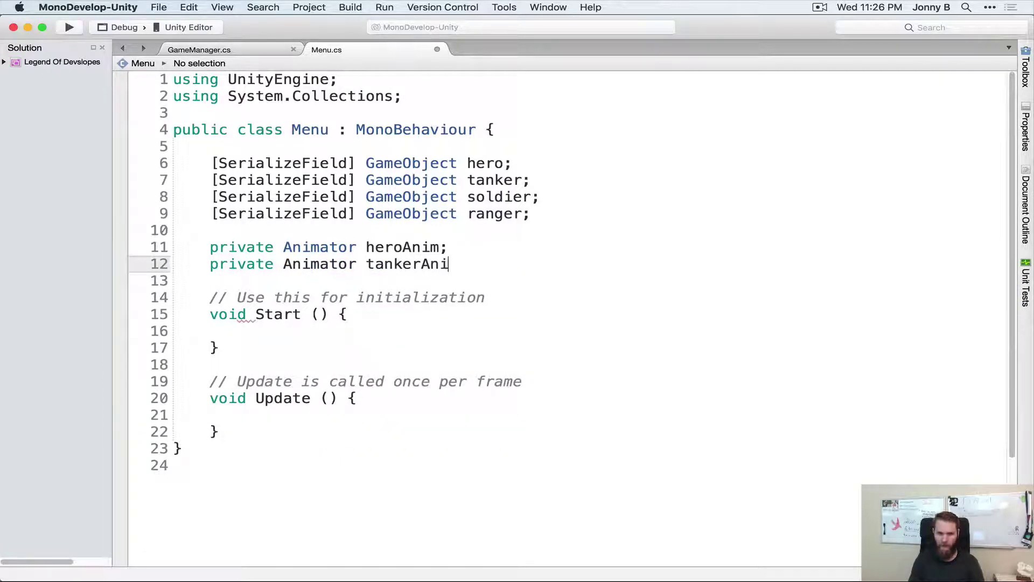
type("m;")
key("Return")
type("priv")
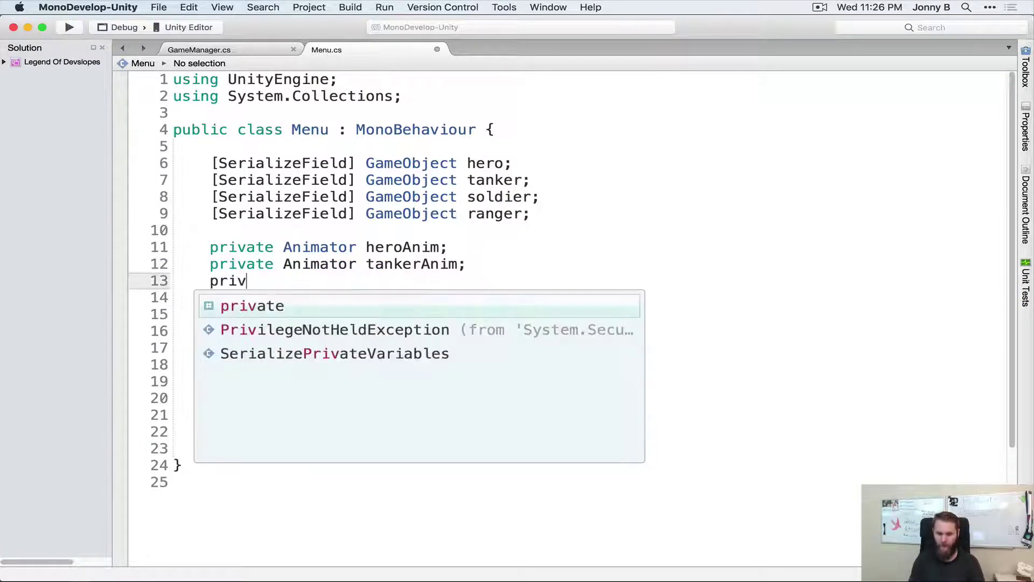
type("ate Anim")
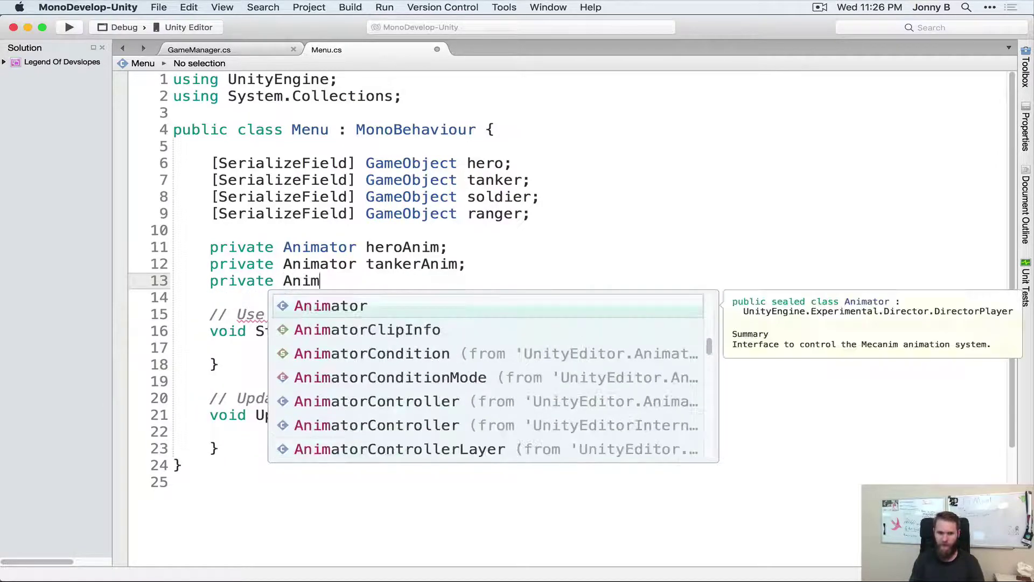
type("ator soldi")
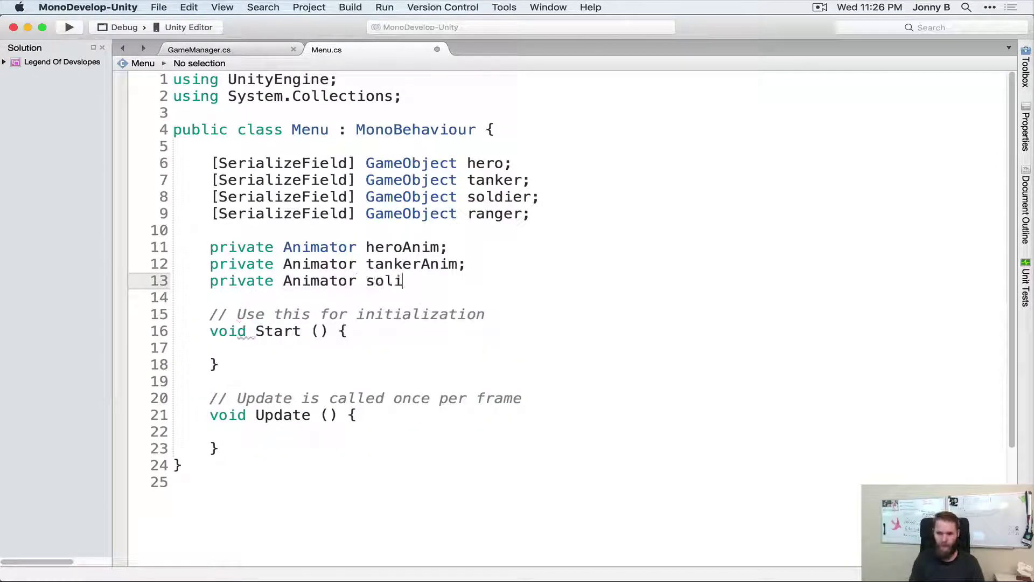
key("BackSpace")
type("dierAnim;")
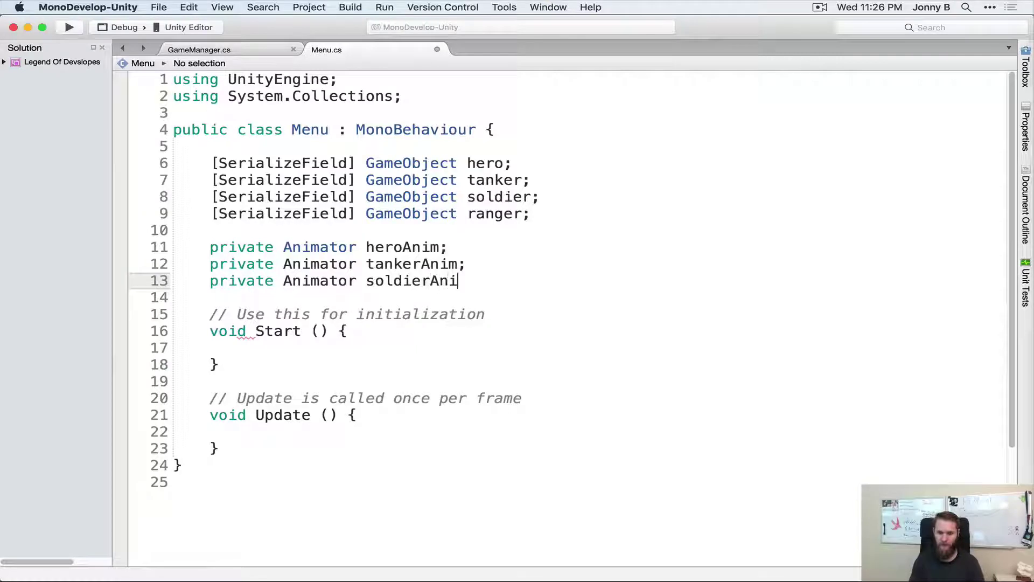
- Add a private Animator field named rangerAnim on a new line below soldierAnim
key("Return")
type("pri")
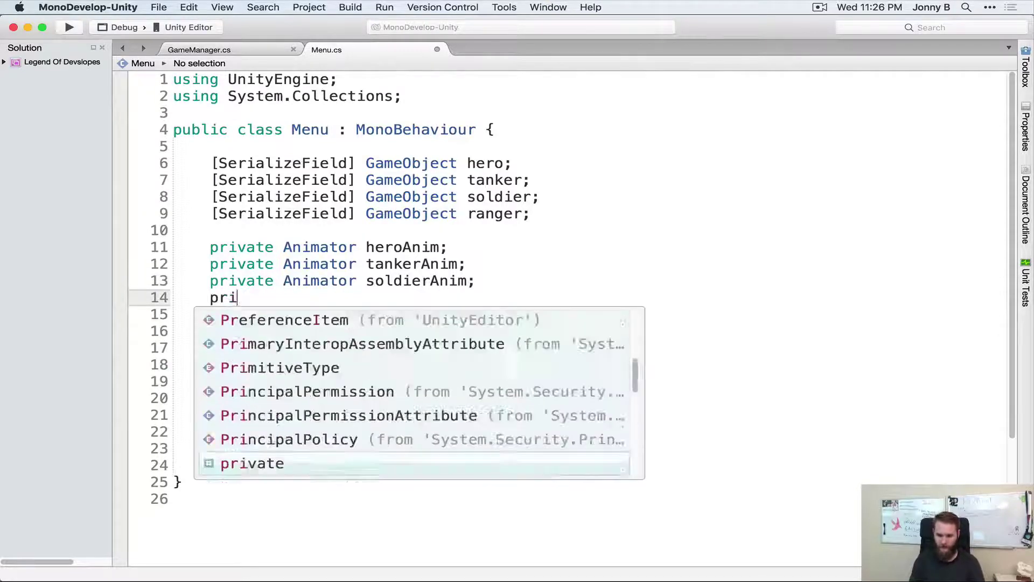
type("vate Animator")
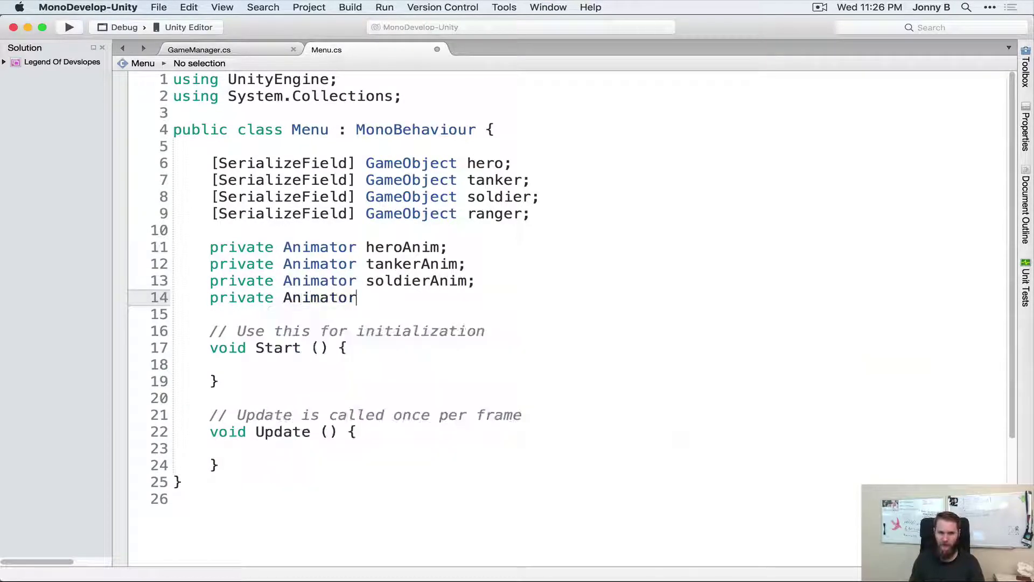
type(" ranger")
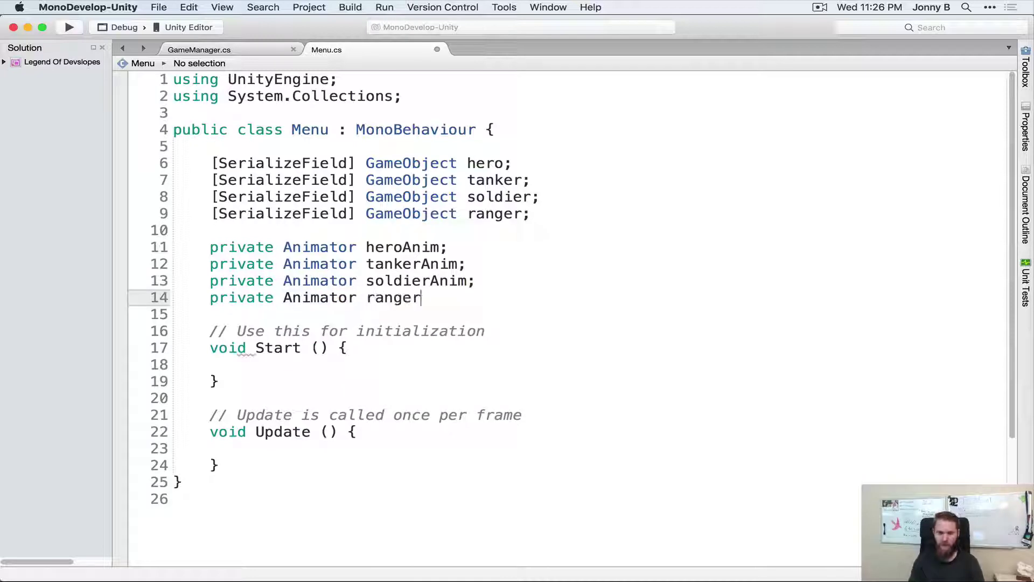
type("Anim;")
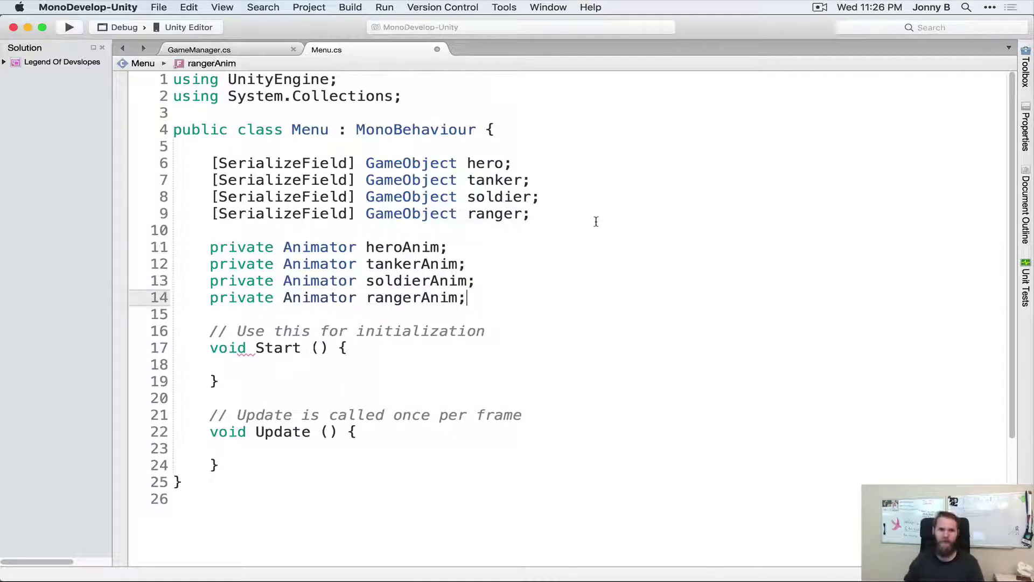
- In the Start method, assign heroAnim the Animator component of hero using hero.GetComponent<Animator> ()
scroll(427, 268, "down", 5)
left_click(365, 258)
key("Return")
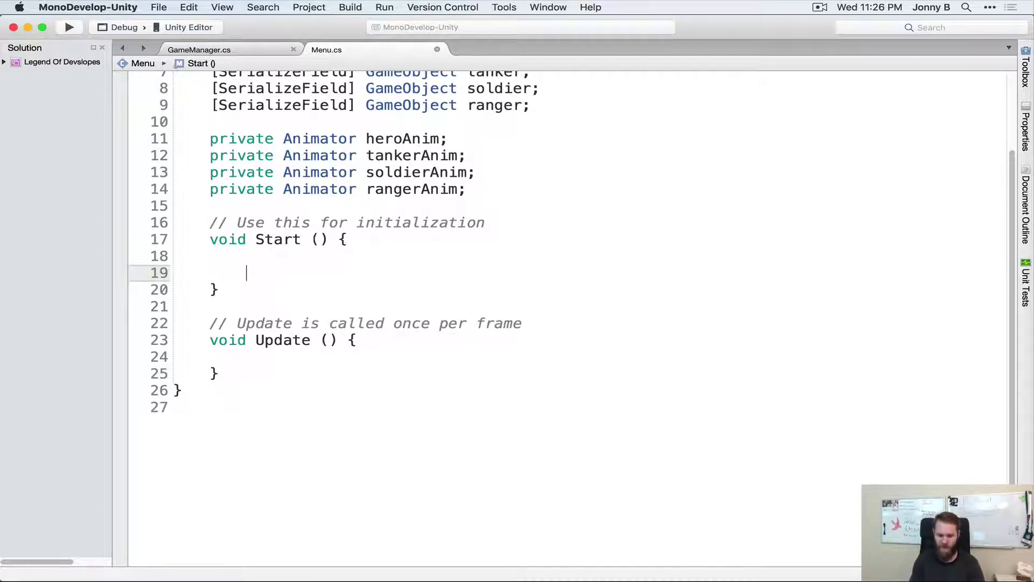
type("her")
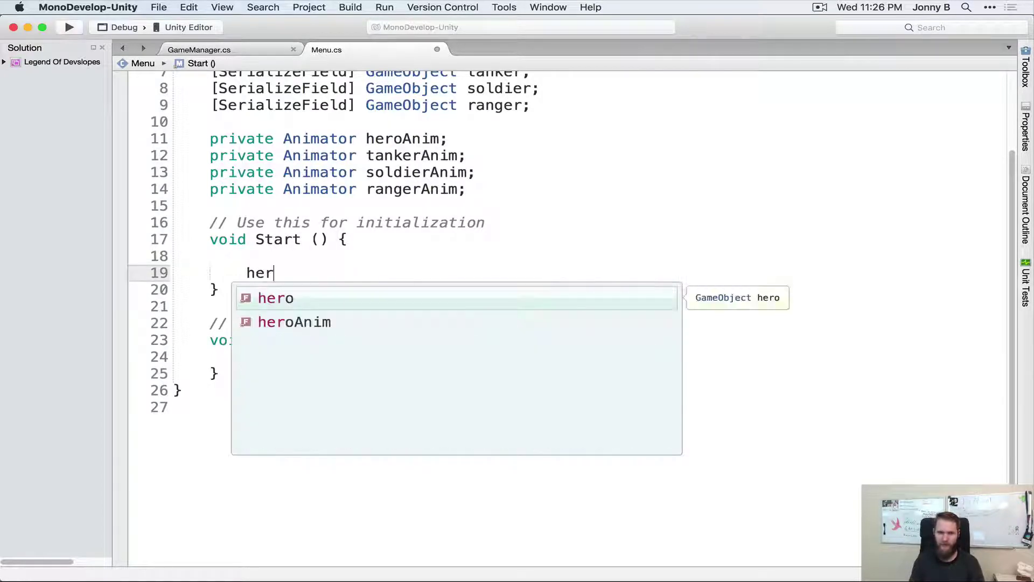
key("Down")
key("Return")
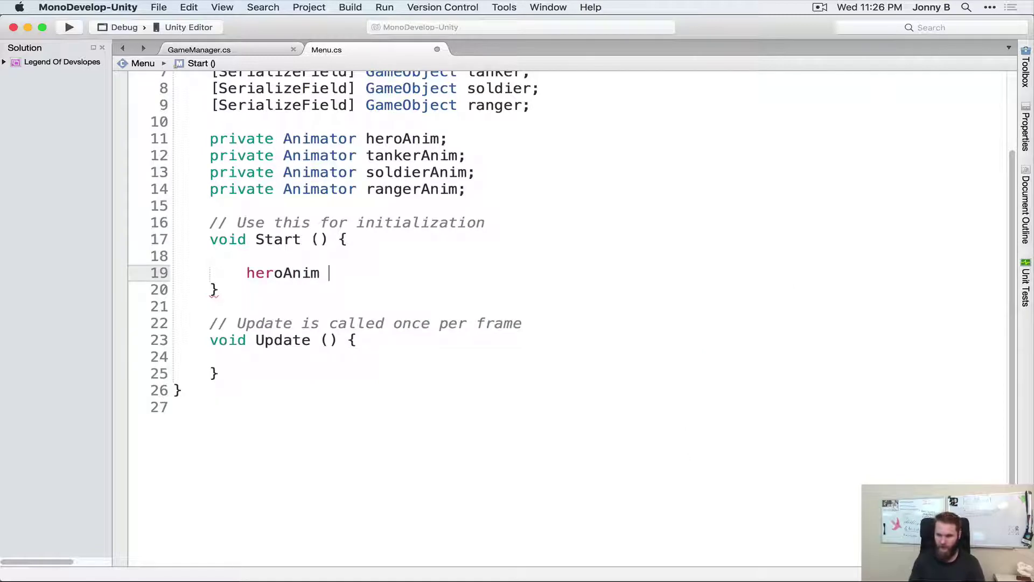
type("= hero.")
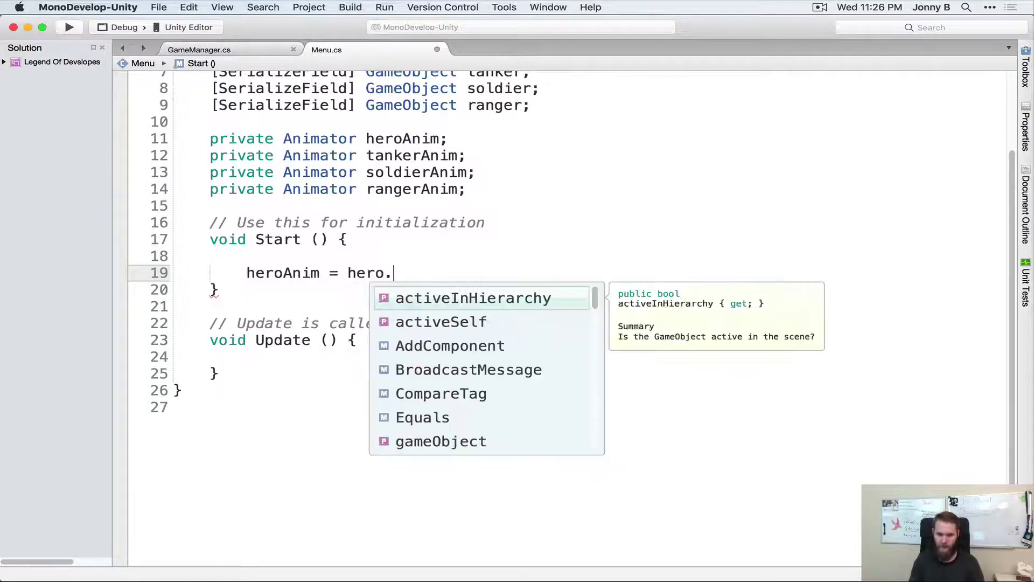
type("GetC")
key("Return")
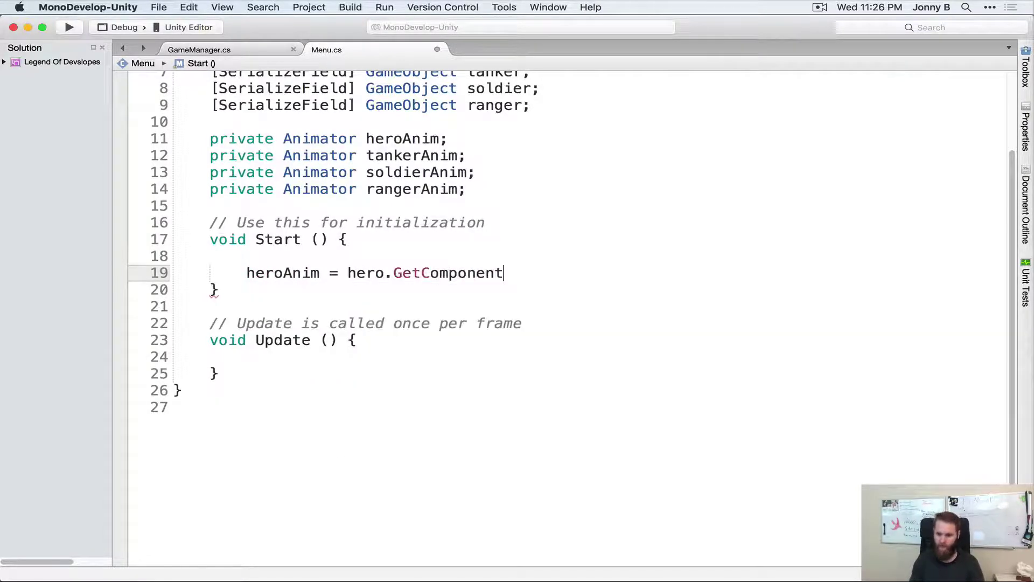
type("<Anim")
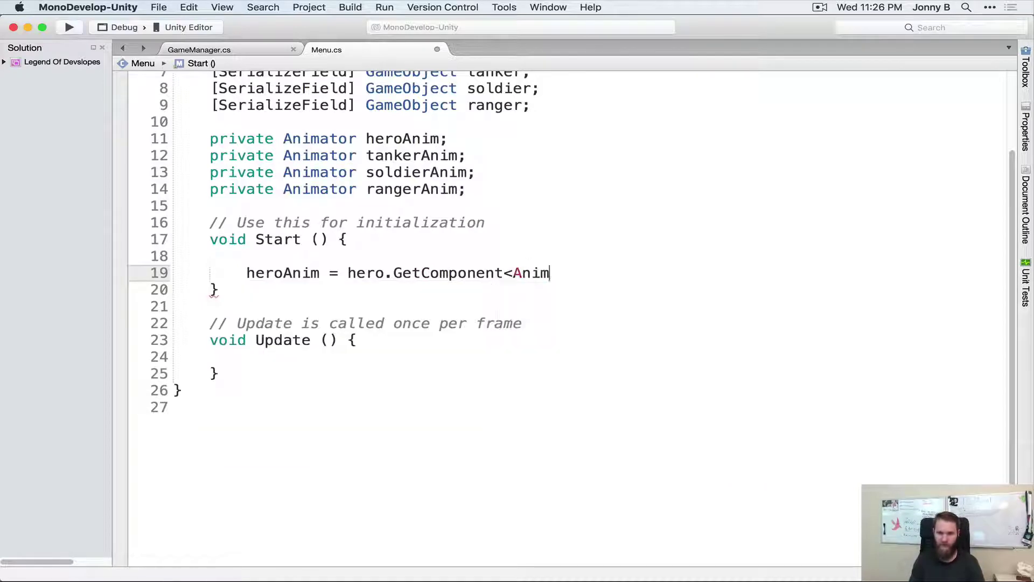
type("ator> ();")
- On the next line of Start, assign tankerAnim the result of tanker.GetComponent<Animator> ()
key("Return")
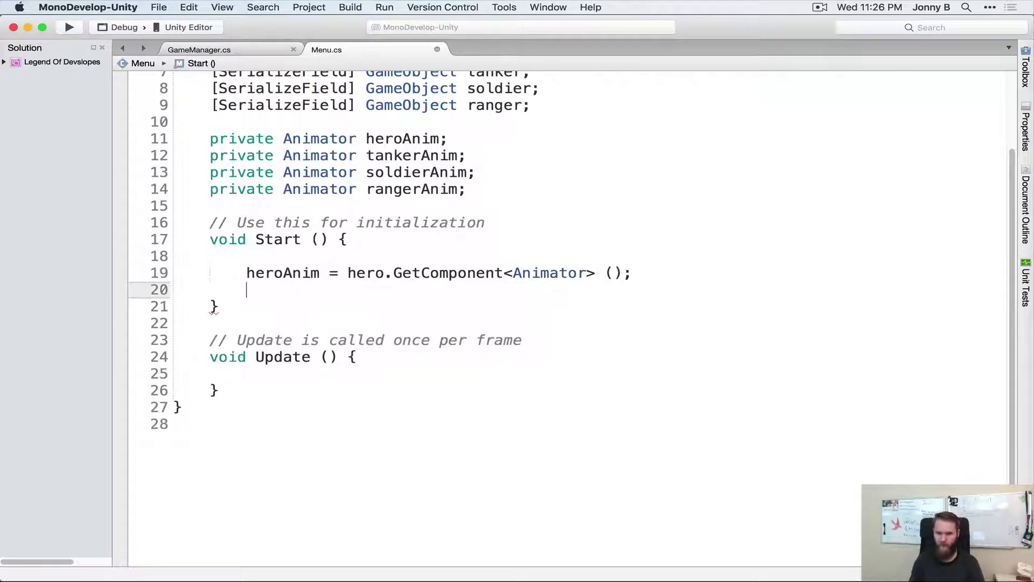
type("tanker")
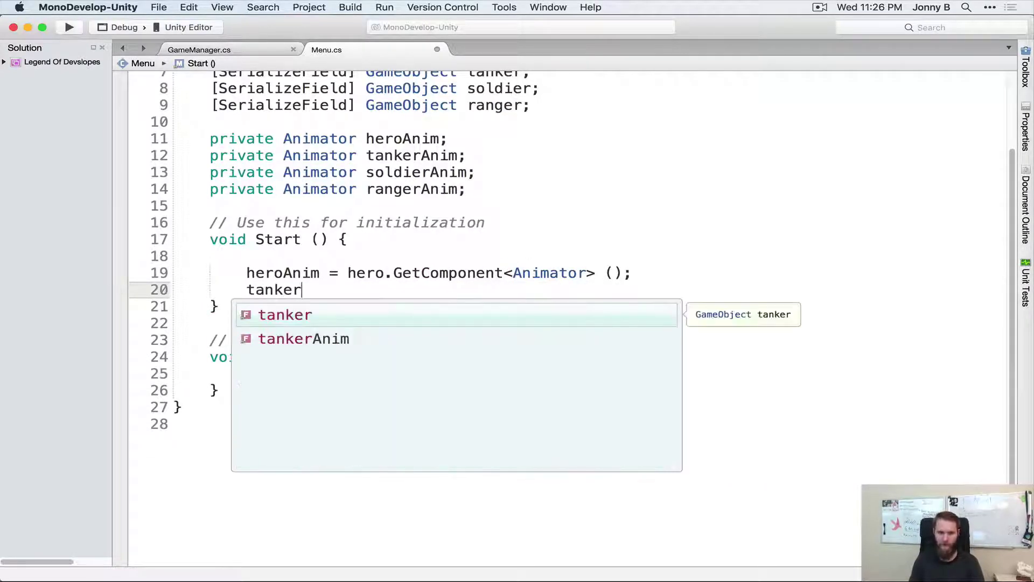
key("Down")
key("Return")
type("= tank")
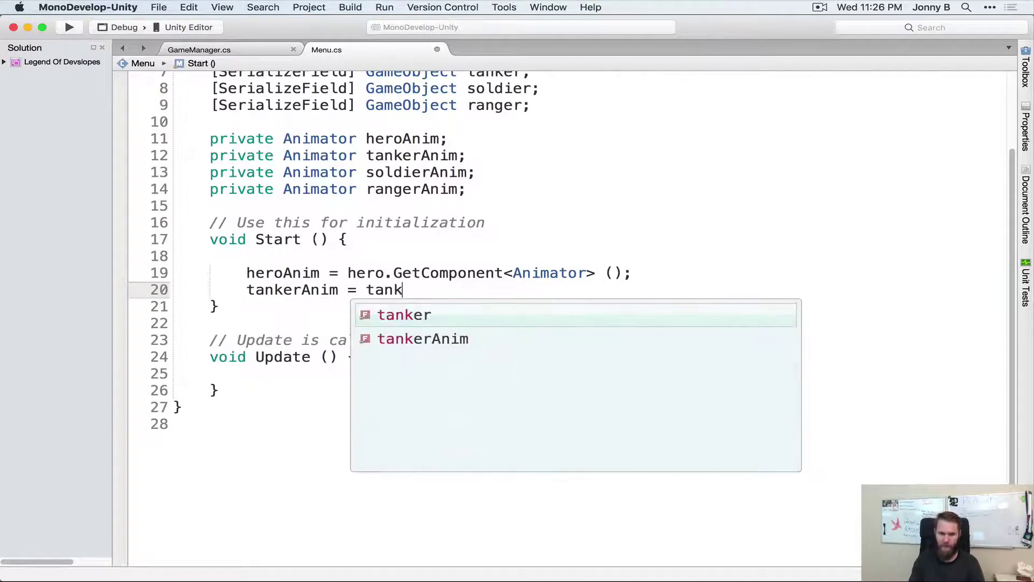
type("er.GetC")
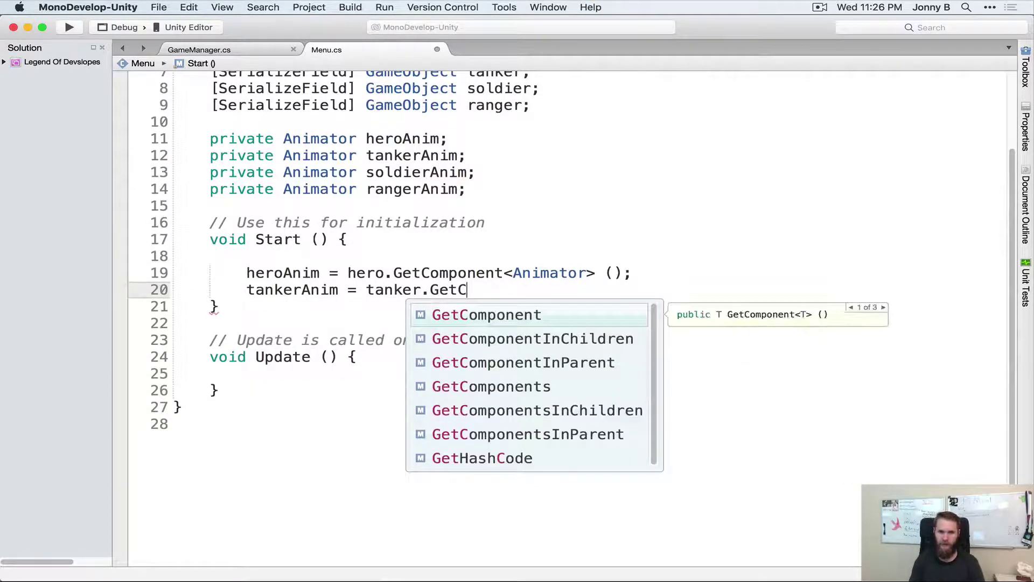
key("Return")
type("<Anim")
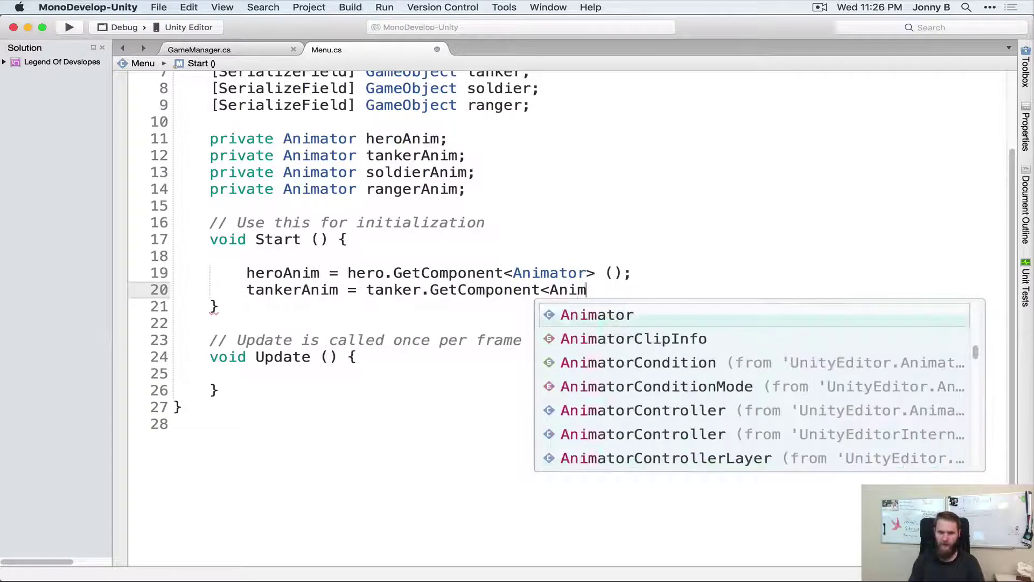
key("Return")
type(">")
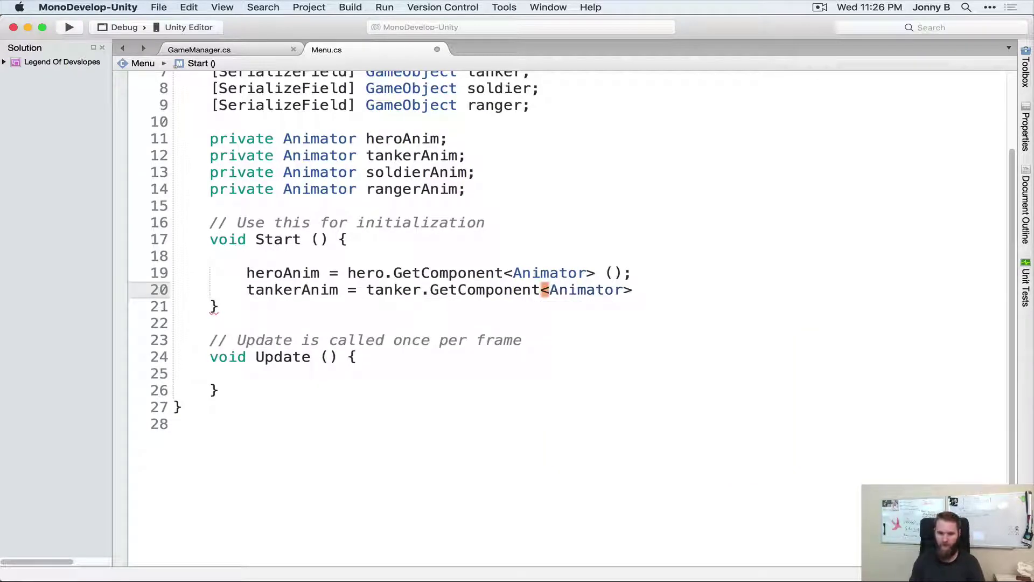
type(" ();")
- Below the tankerAnim assignment in Start, set soldierAnim to soldier.GetComponent<Animator> ()
key("Return")
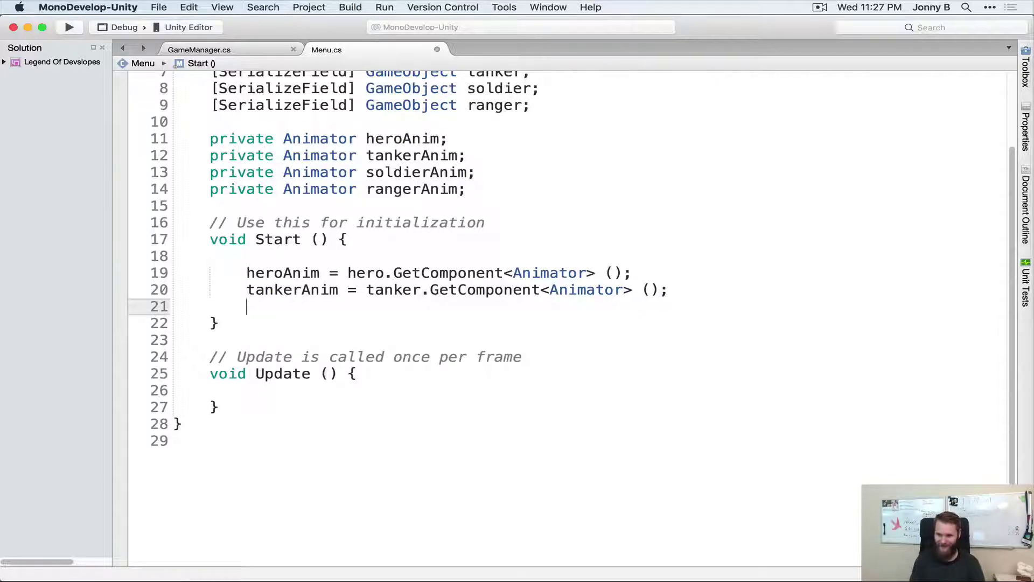
type("soldie")
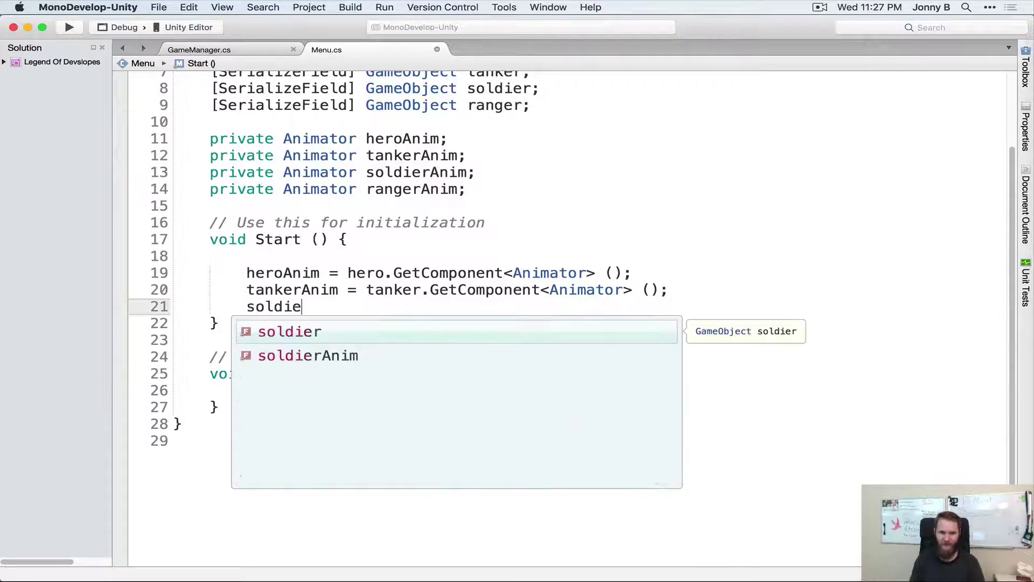
key("Return")
type("= soldi")
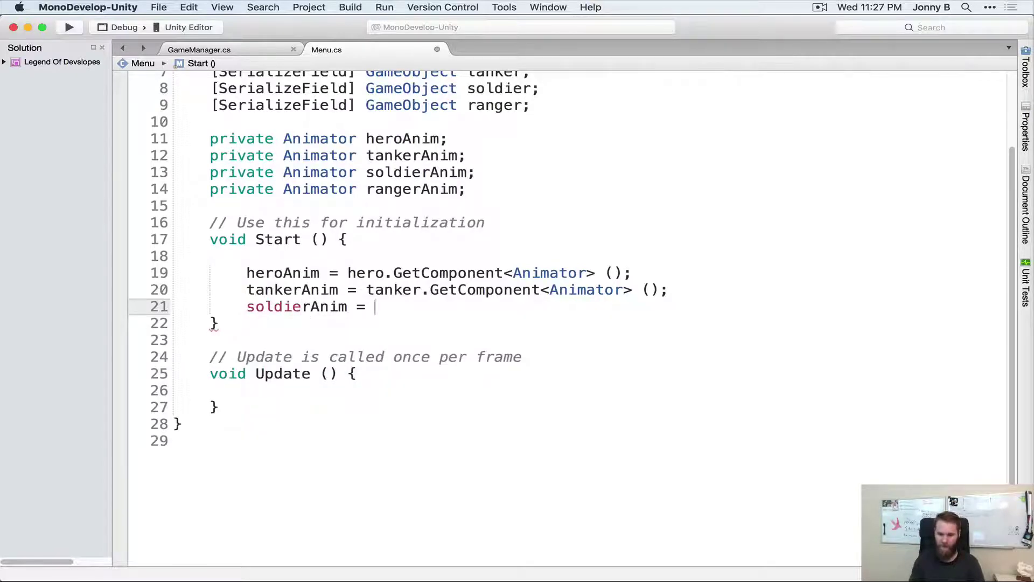
key("Return")
type(".GetCom")
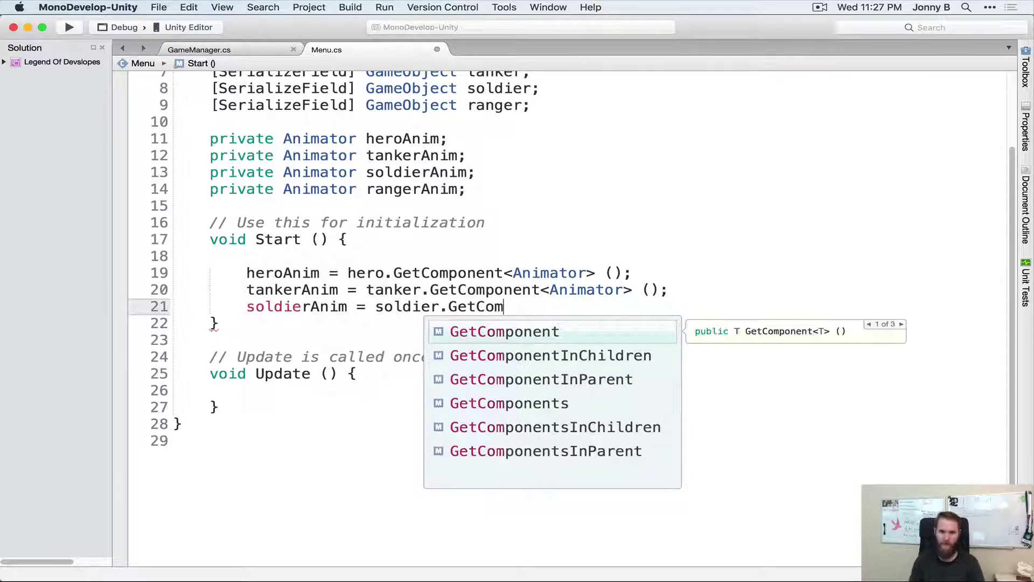
key("Return")
type("<Ani")
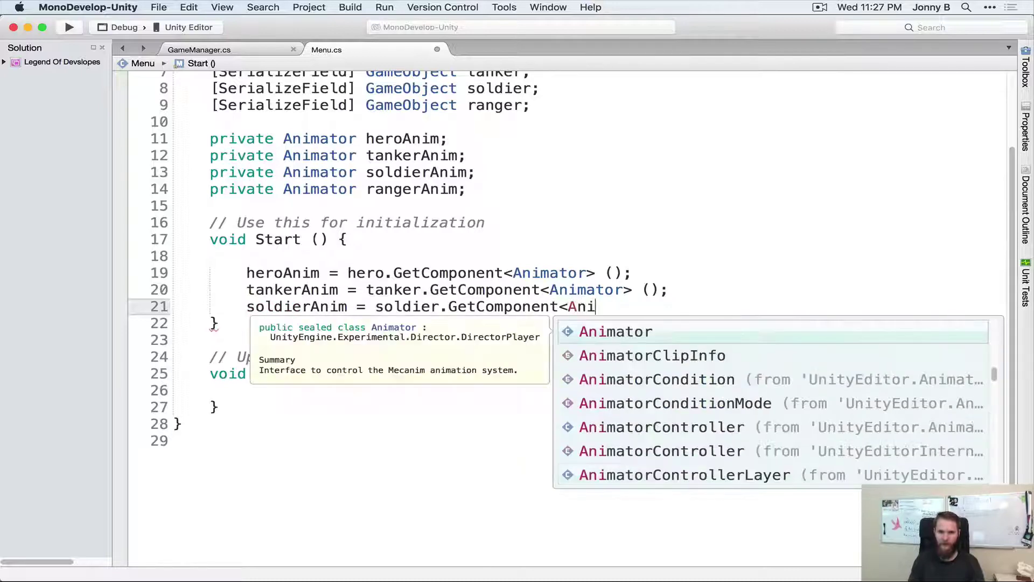
key("Return")
type("> ();")
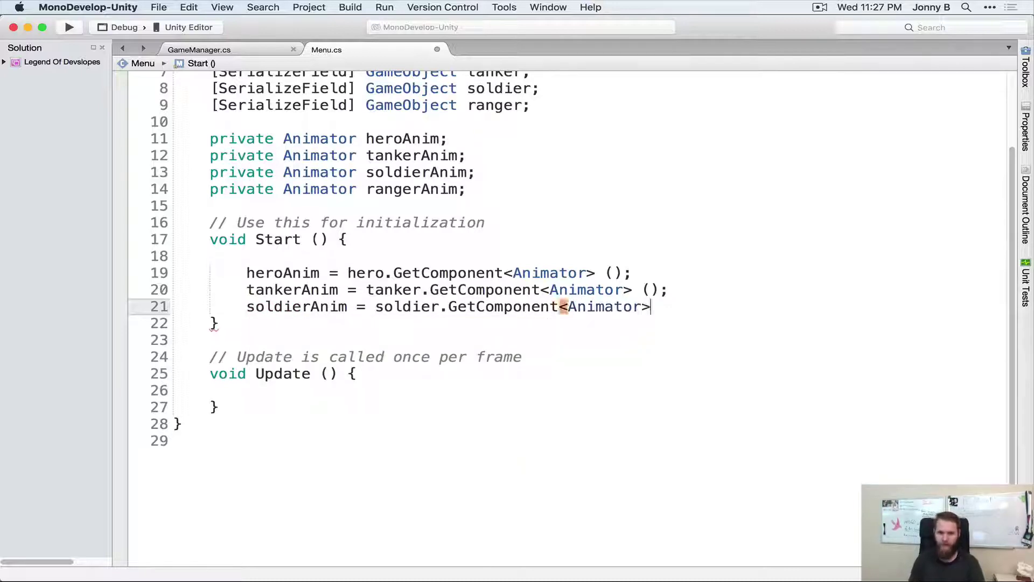
- Complete the Start method's assignments by setting rangerAnim to ranger.GetComponent<Animator> () on a new line
key("Return")
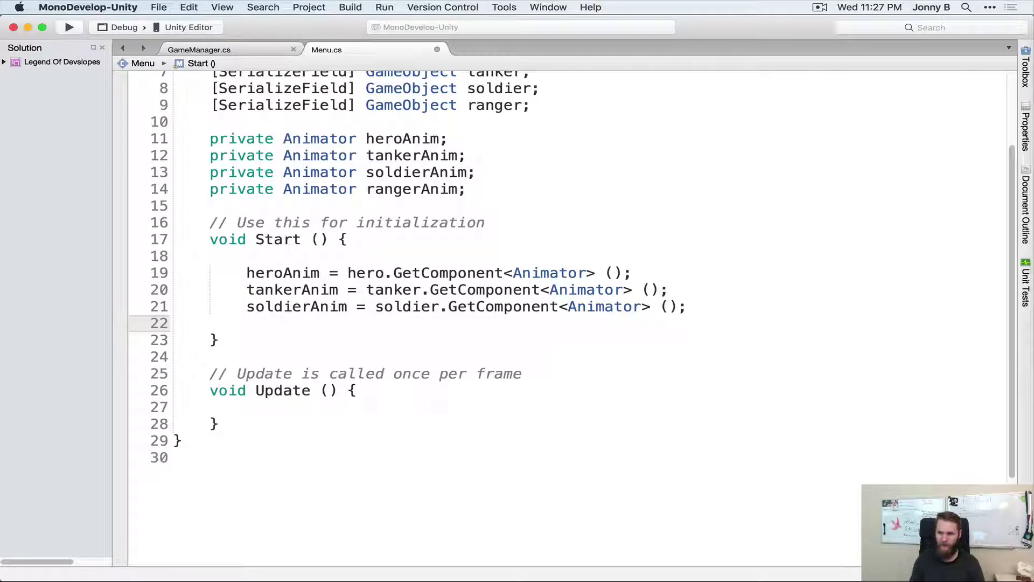
type("range")
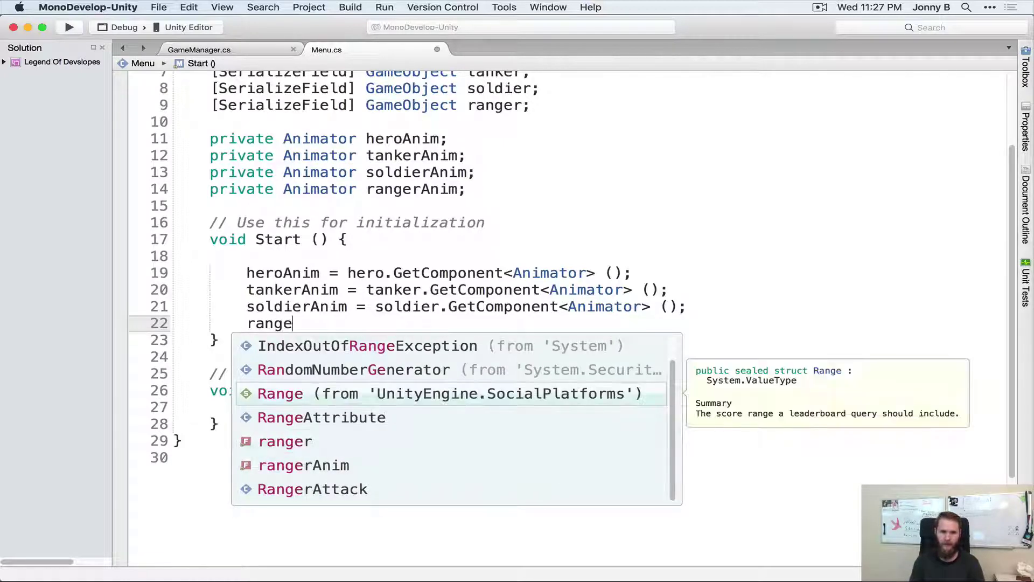
type("rAnim")
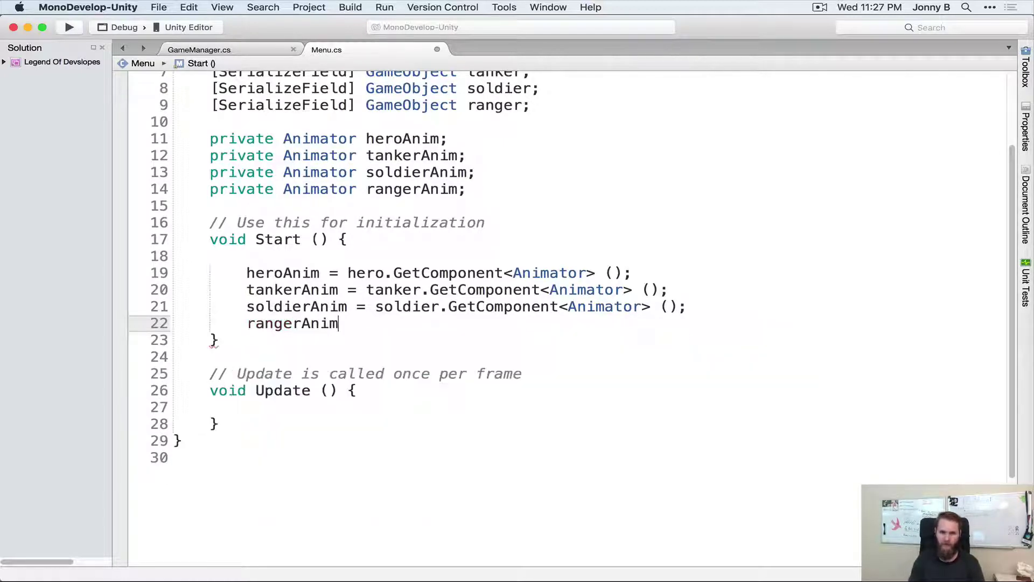
type(" = ran")
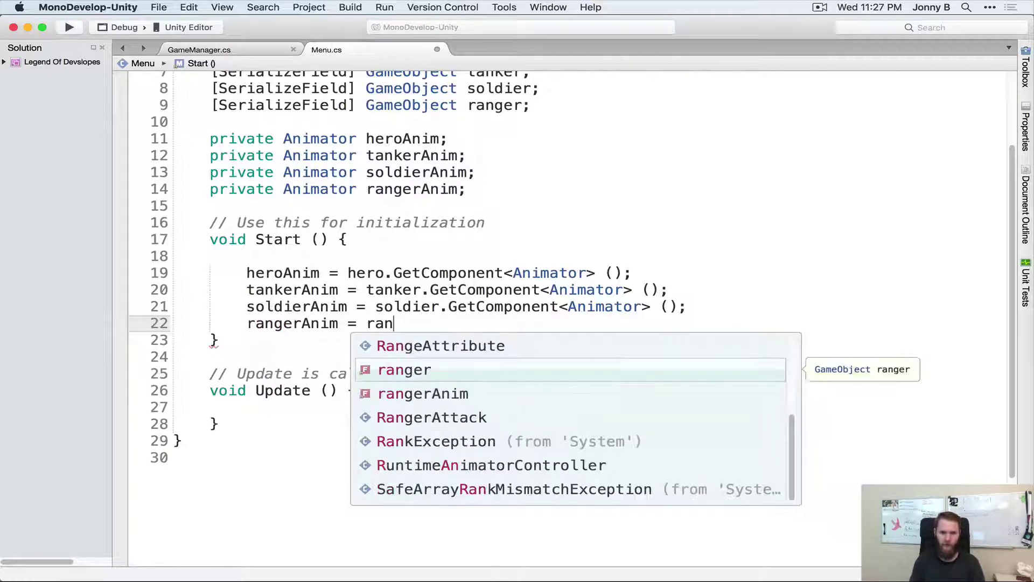
key("Return")
type(".GetC")
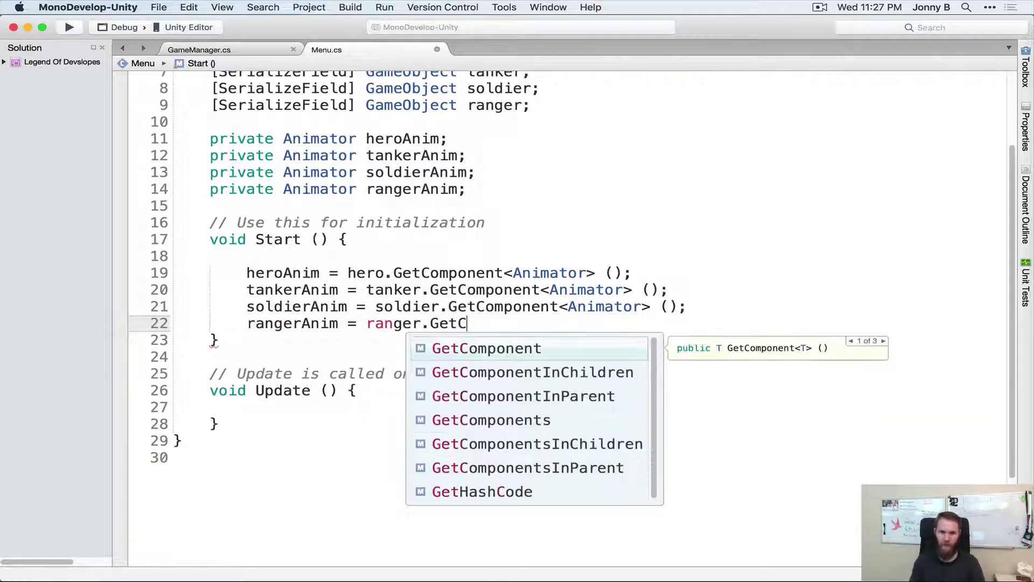
key("Return")
type("<Ani")
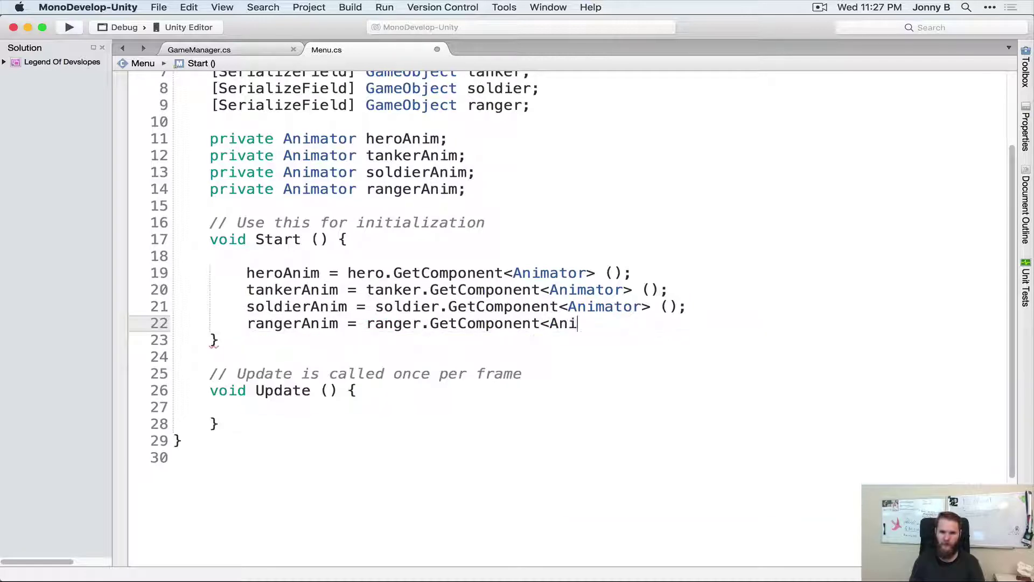
type("mator> ();")
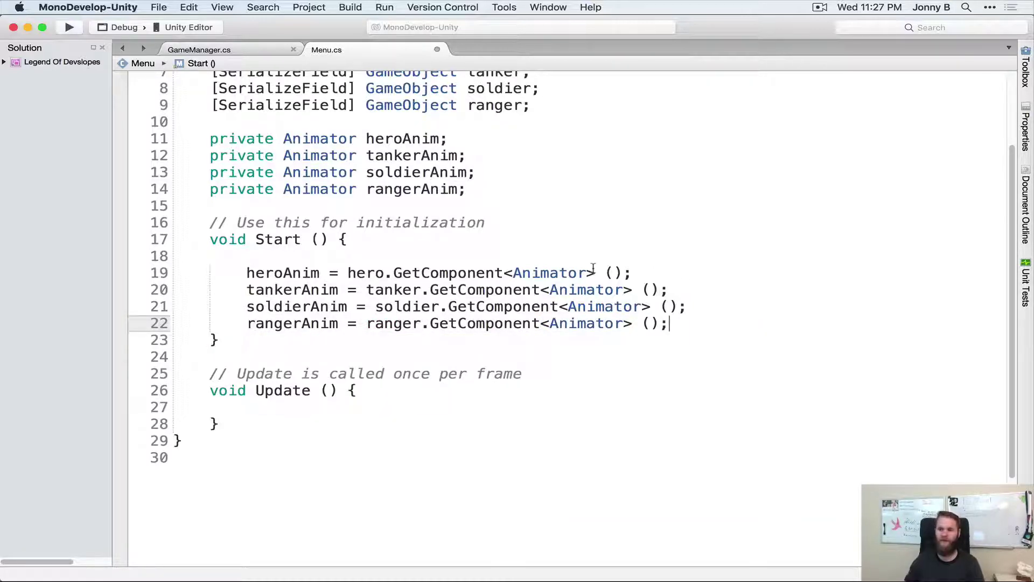
scroll(593, 268, "down", 4)
scroll(539, 268, "up", 3)
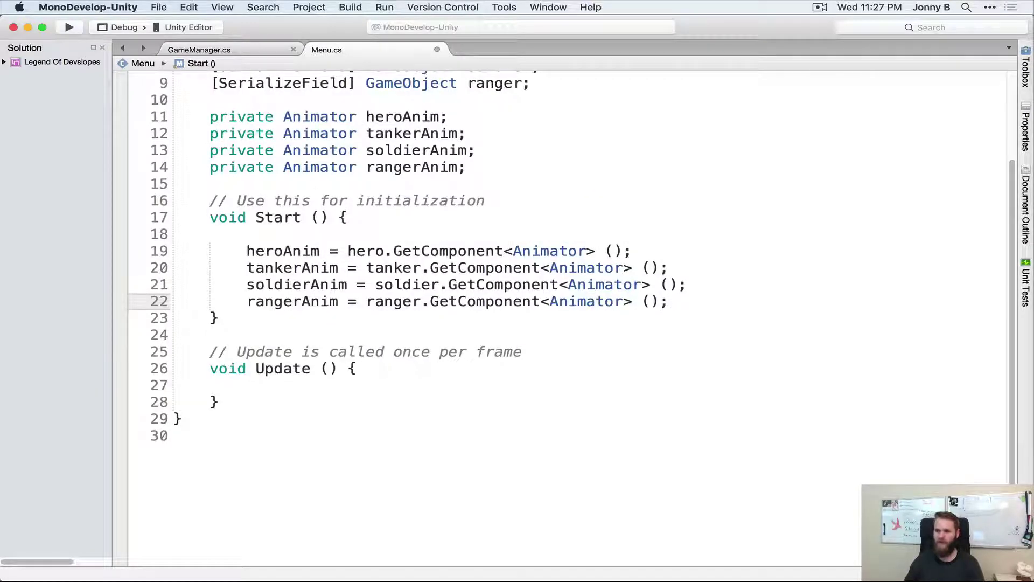
- Below the Update method, add an empty IEnumerator method named showcase() with opening and closing braces
left_click(328, 401)
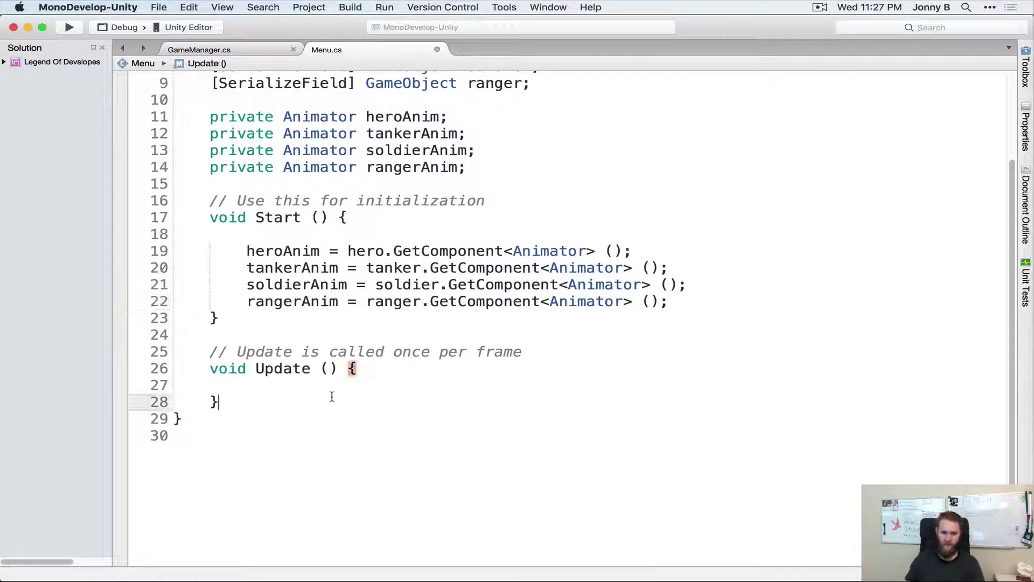
key("Return")
key("Return")
type("IENu")
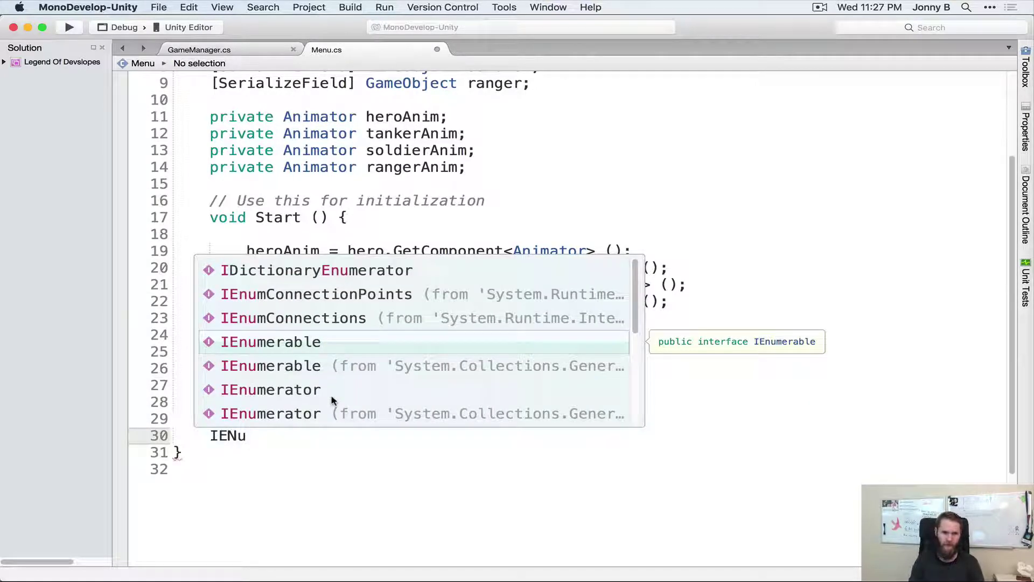
double_click(331, 398)
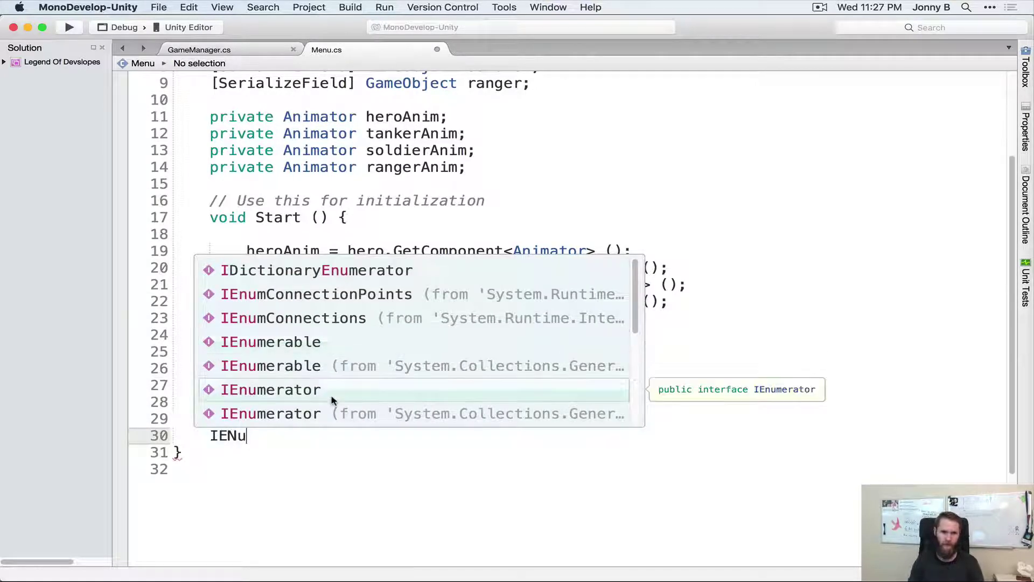
type("showcas")
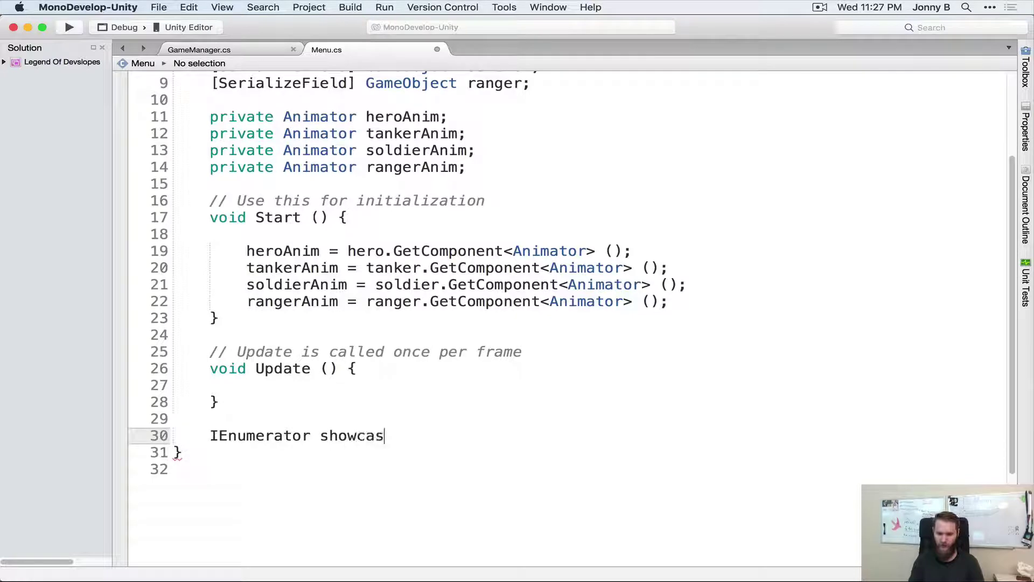
type("e() {")
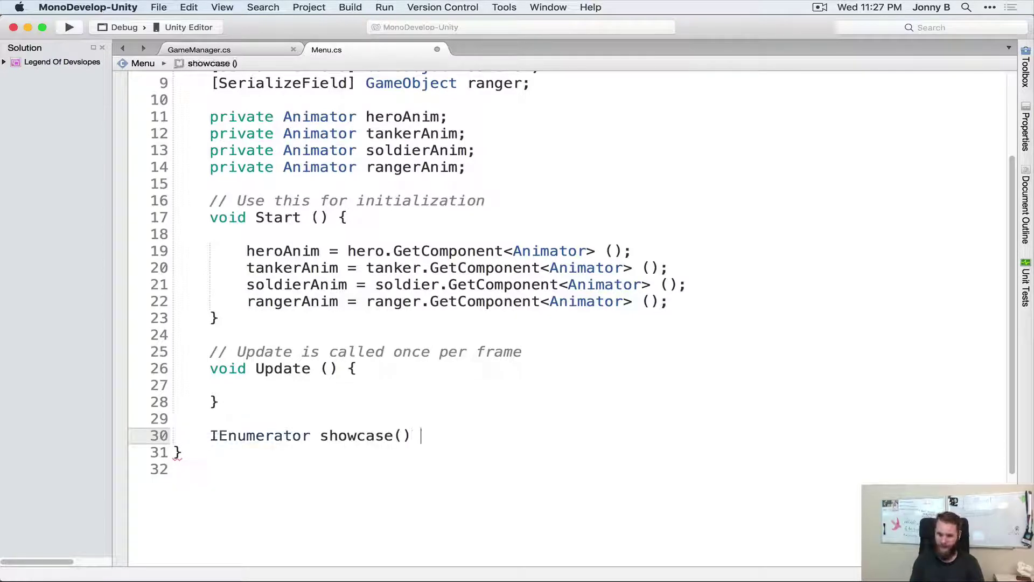
key("Return")
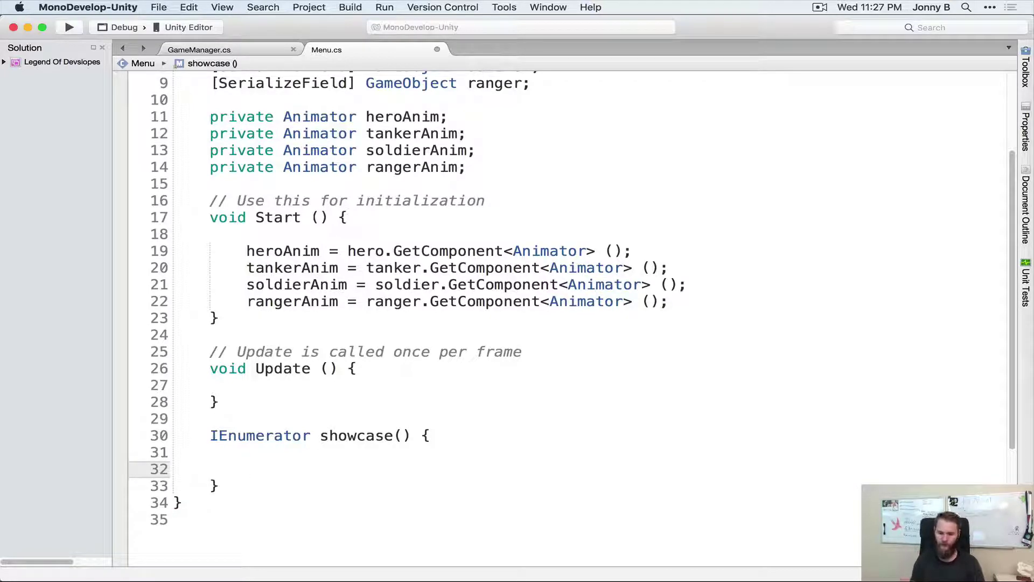
- Inside showcase, add a one-second wait with yield return new WaitForSeconds (1f);
type("yield")
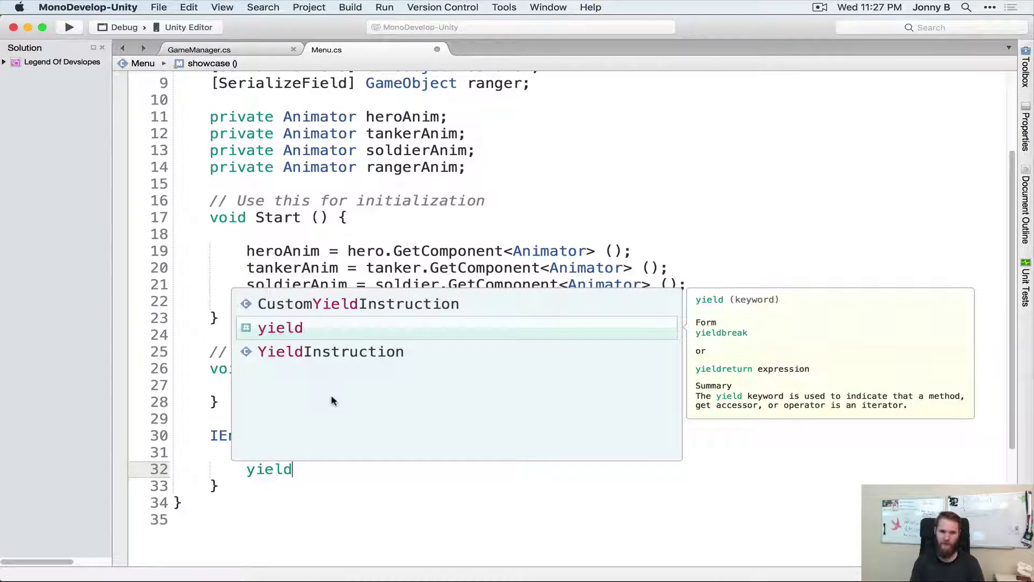
type(" return ne")
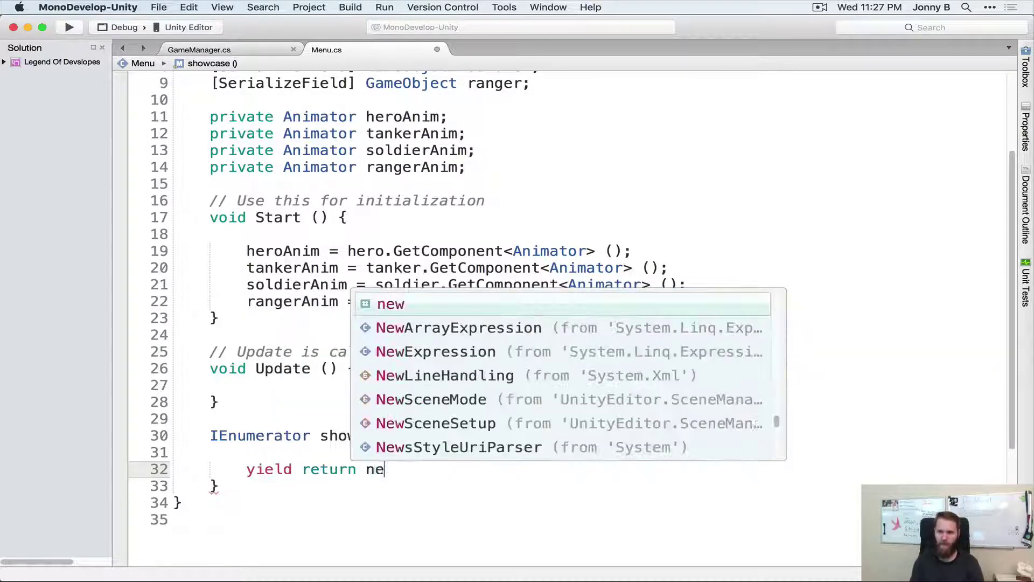
type("w Waitfor")
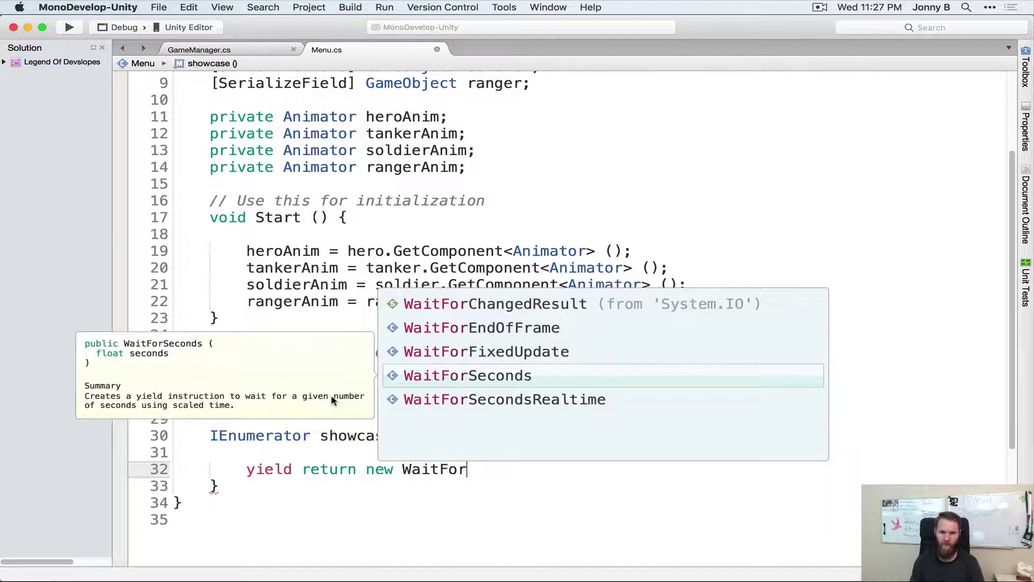
key("Return")
type("(1f)")
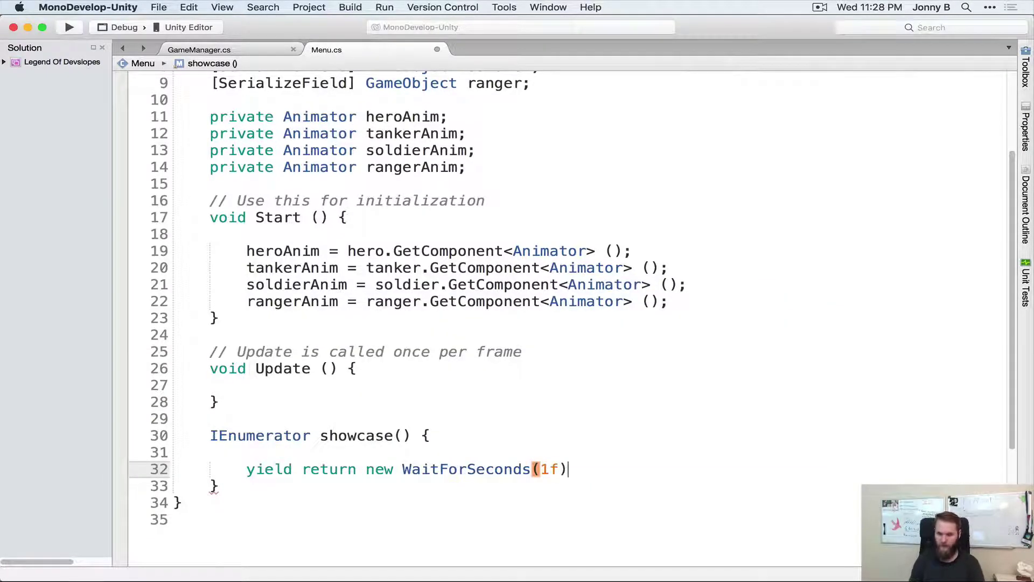
type(";")
- After the first wait in showcase, play the hero's spin animation with heroAnim.Play ("SpinAttack");
key("Return")
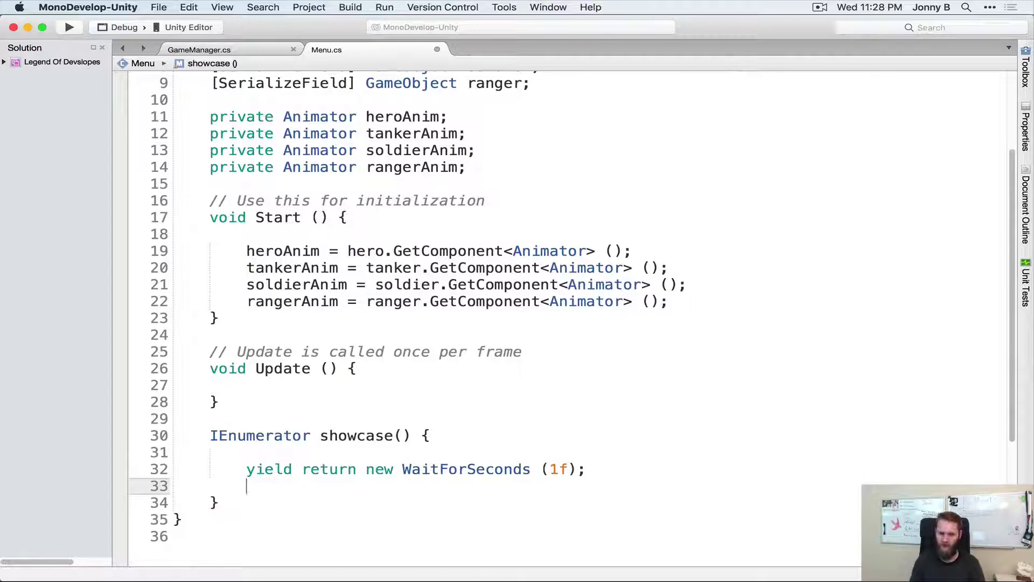
type("h")
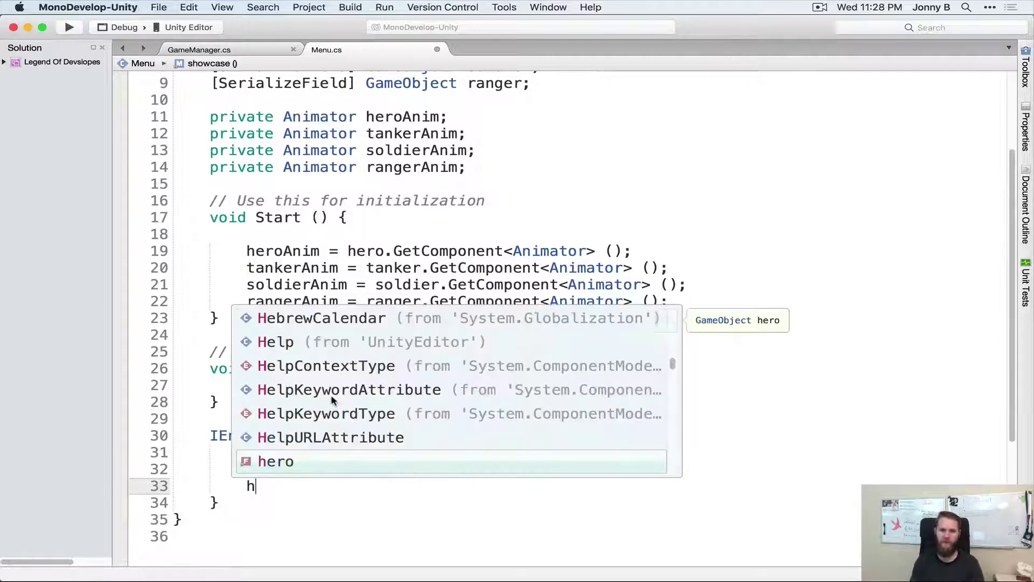
type("eroAnim.Play ")
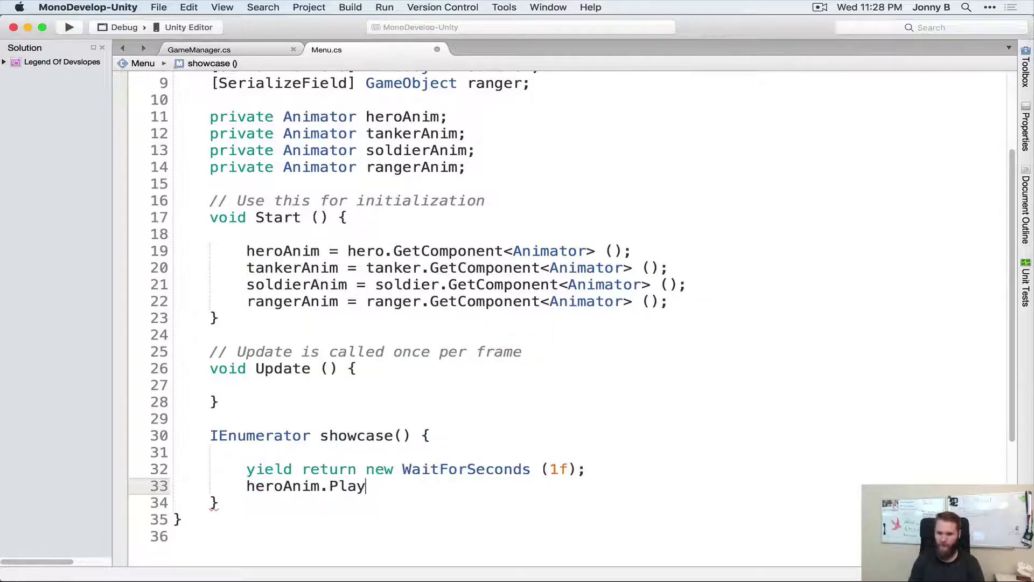
type("(\"Spin")
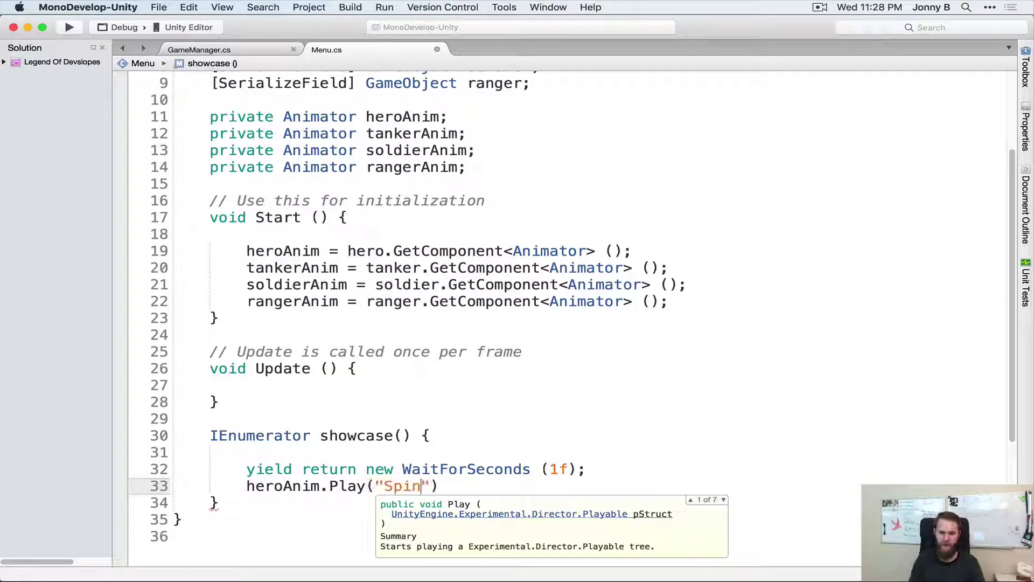
type("Attack")
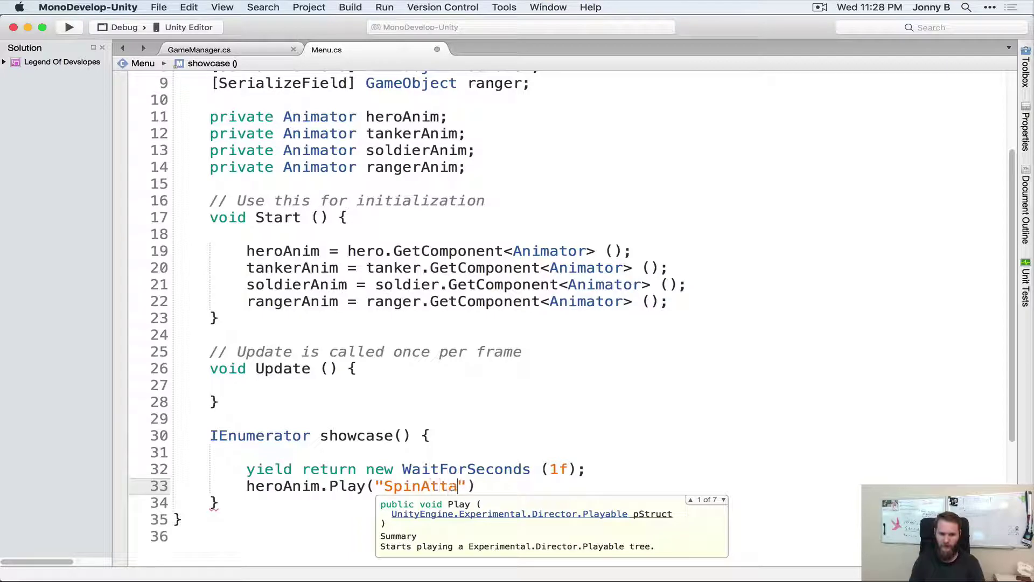
type("\");")
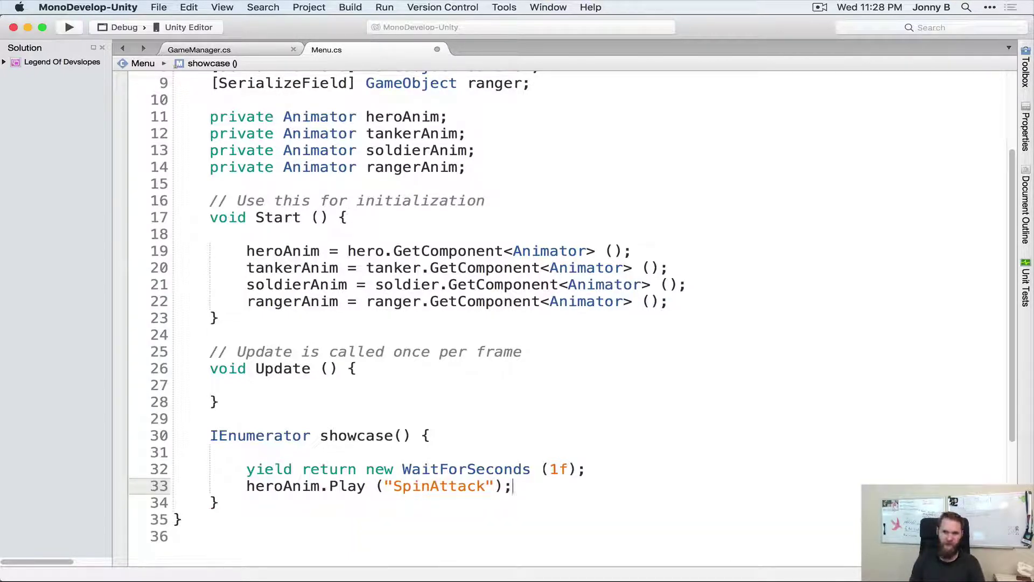
- Below the heroAnim.Play call, add another yield return new WaitForSeconds (1f); line
key("Return")
type("yield re")
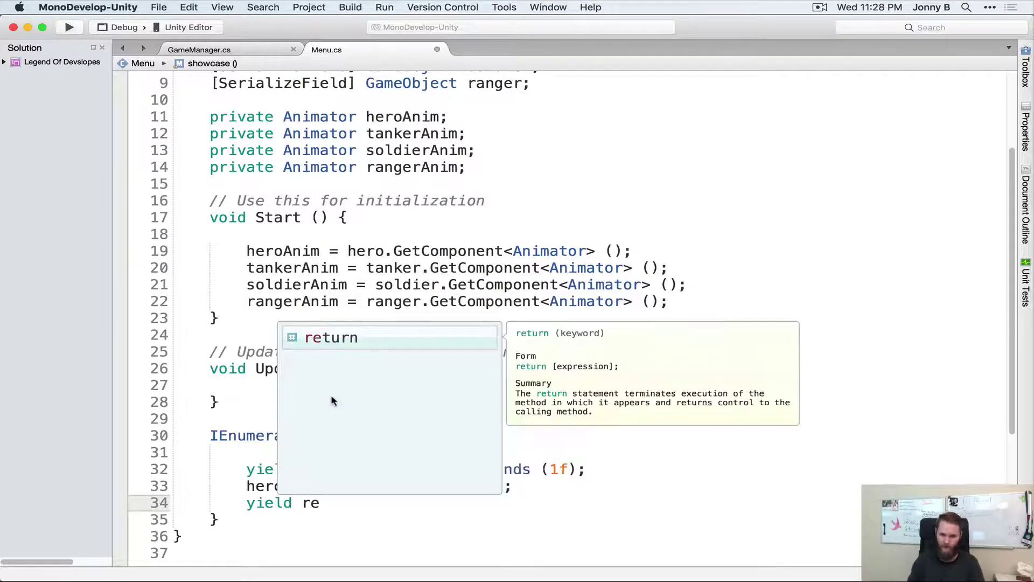
key("Return")
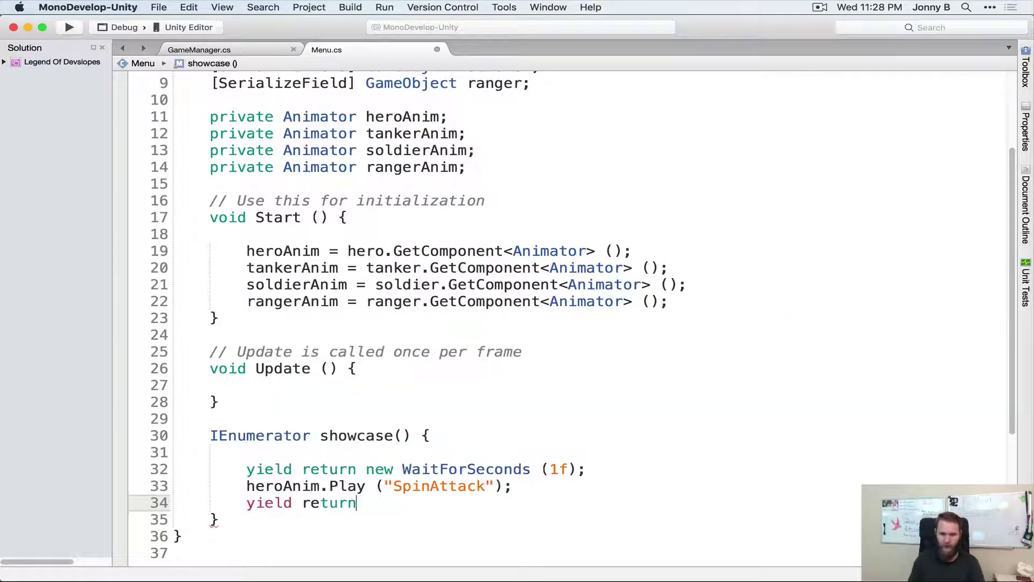
type("new Waitfo")
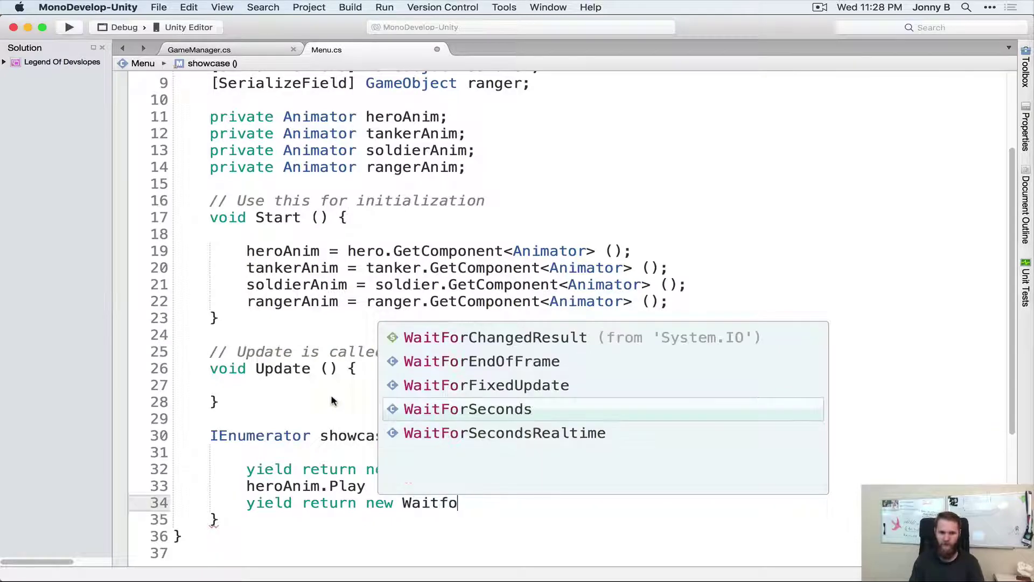
key("Return")
type("(1f")
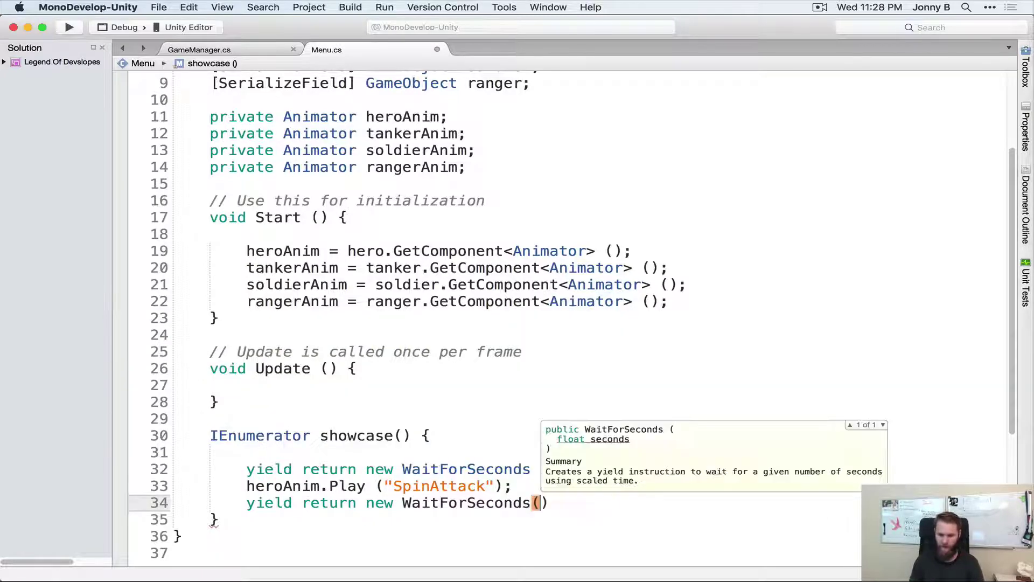
type(");")
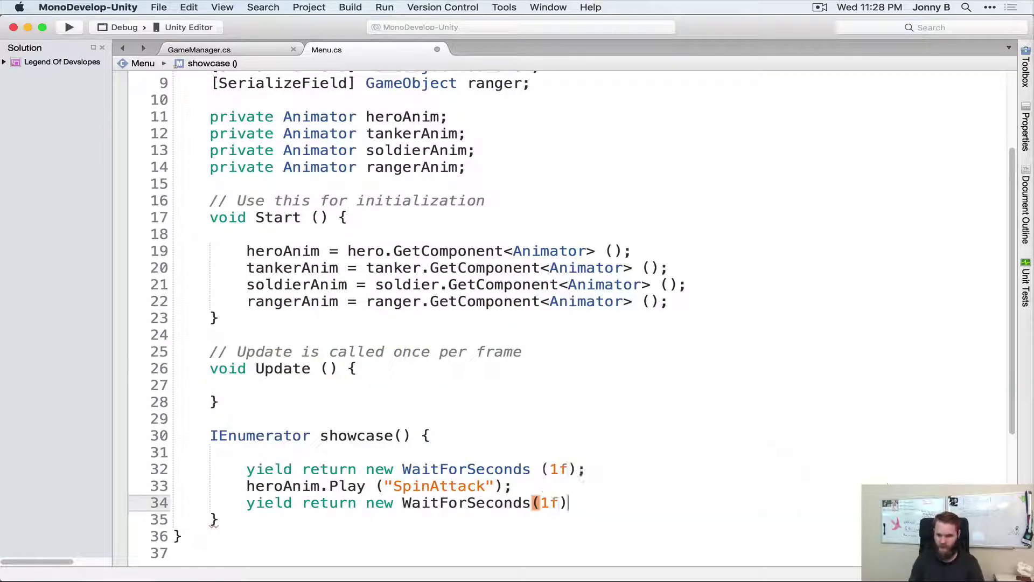
- Following the second wait, play the tanker's attack animation with tankerAnim.Play ("Attack");
key("Return")
scroll(364, 407, "down", 5)
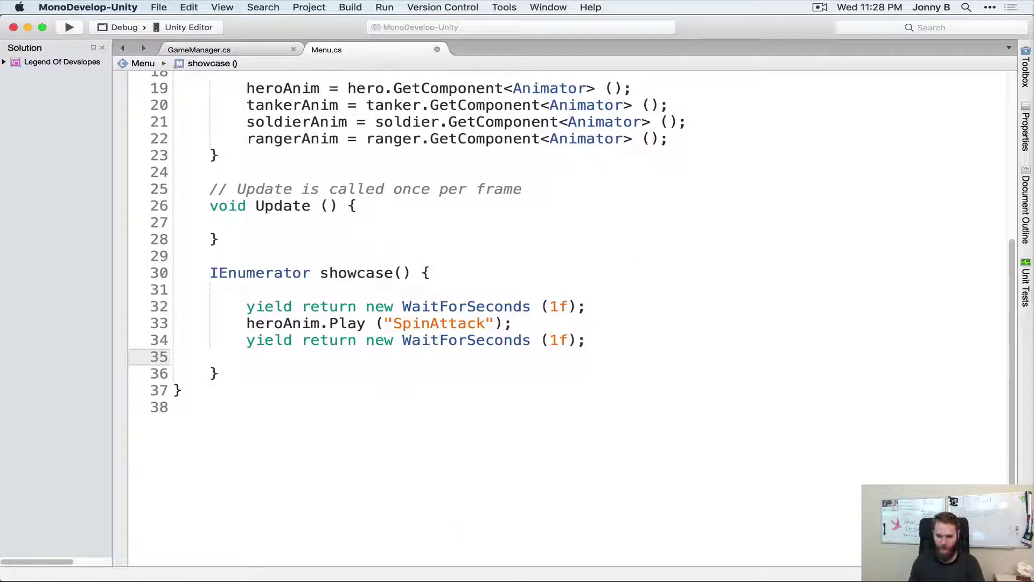
type("tanker")
key("Down")
key("Return")
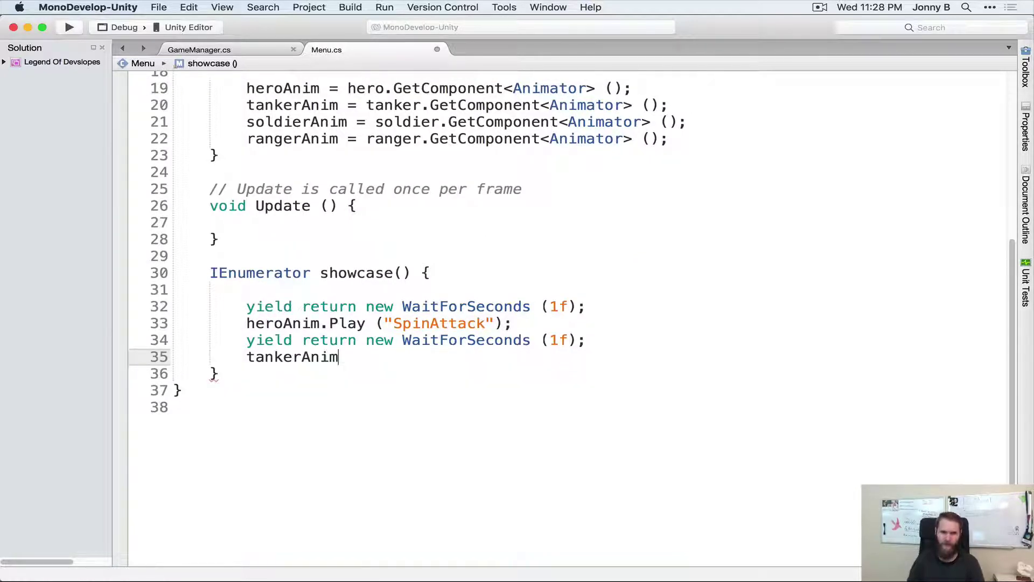
type(".Pla")
key("Return")
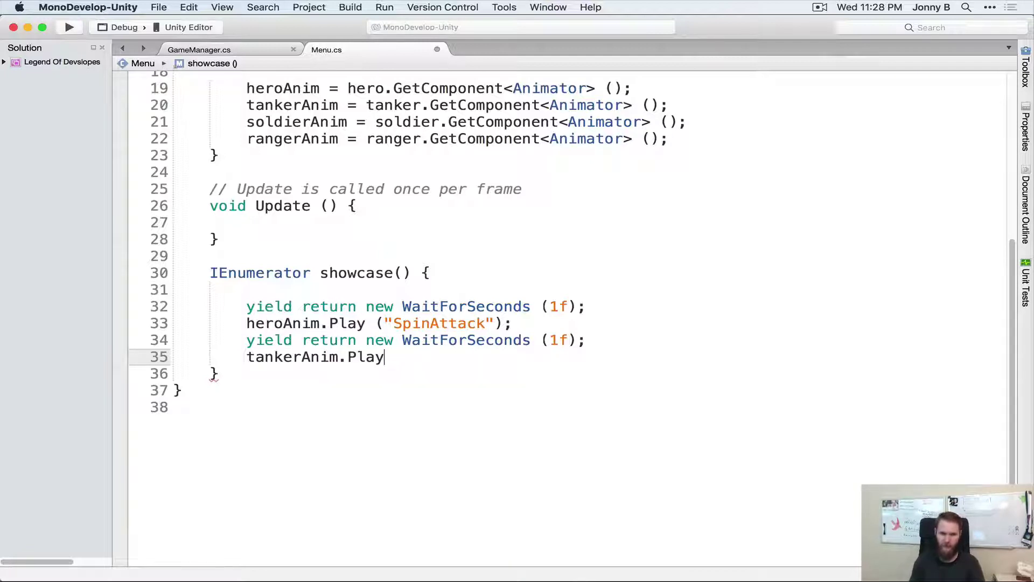
type("(")
type("\"Attack")
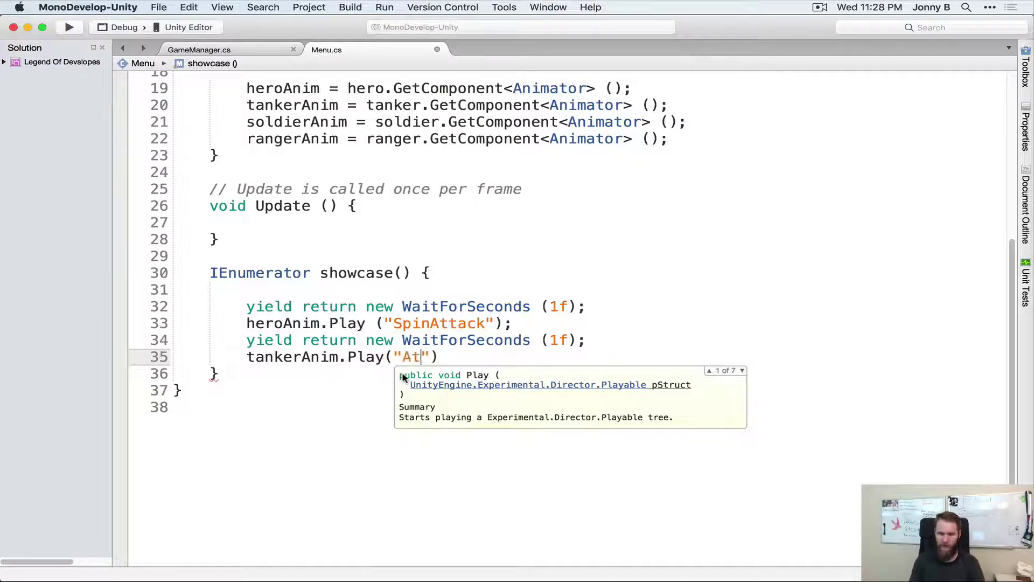
type("\");")
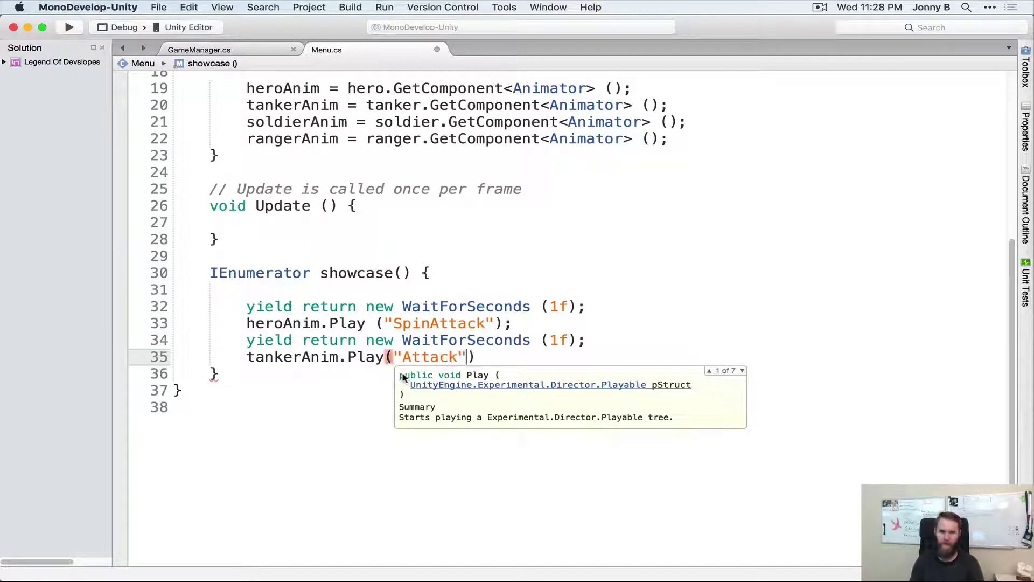
- Under the tankerAnim.Play line, add a third pause using yield return new WaitForSeconds (1f);
key("Return")
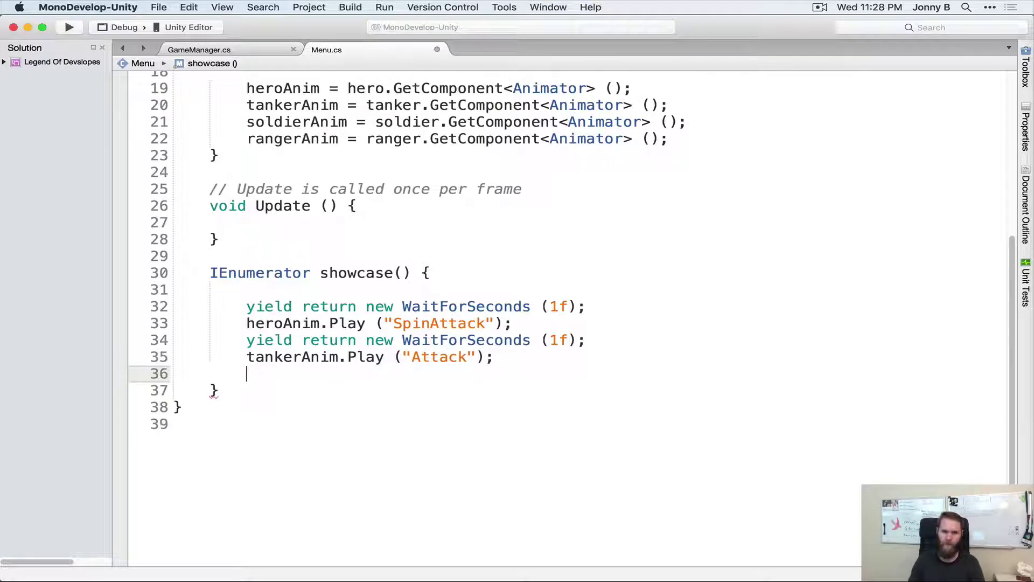
type("yi")
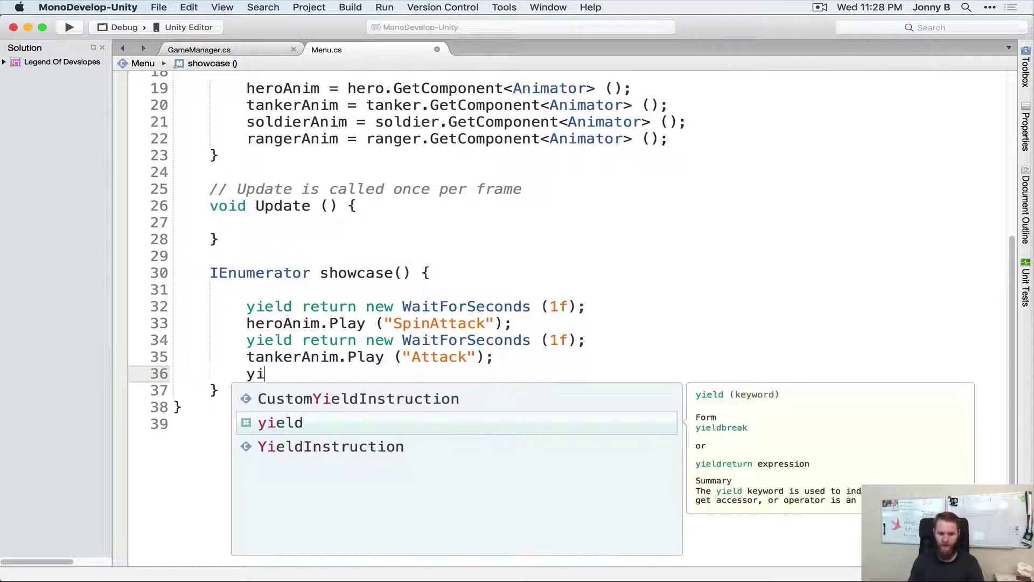
type("eld return new ")
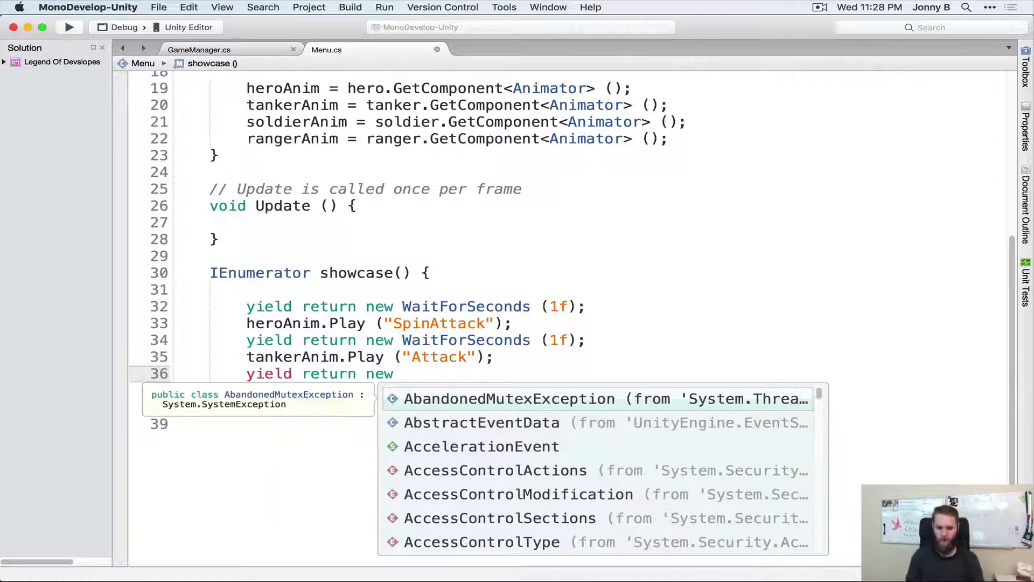
type("Wai")
key("Up")
key("Up")
key("Up")
key("Up")
key("Up")
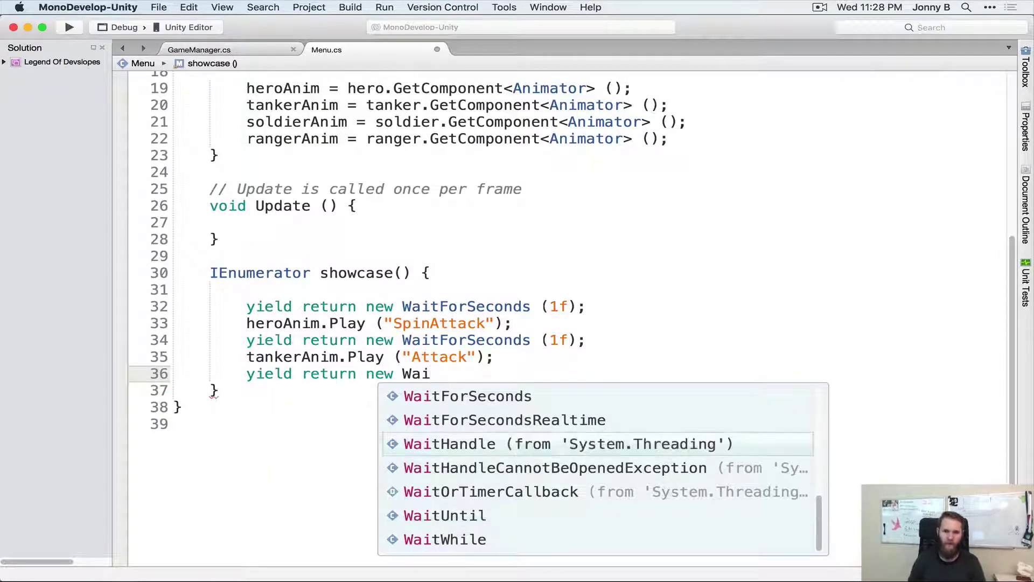
key("Return")
type("(1f")
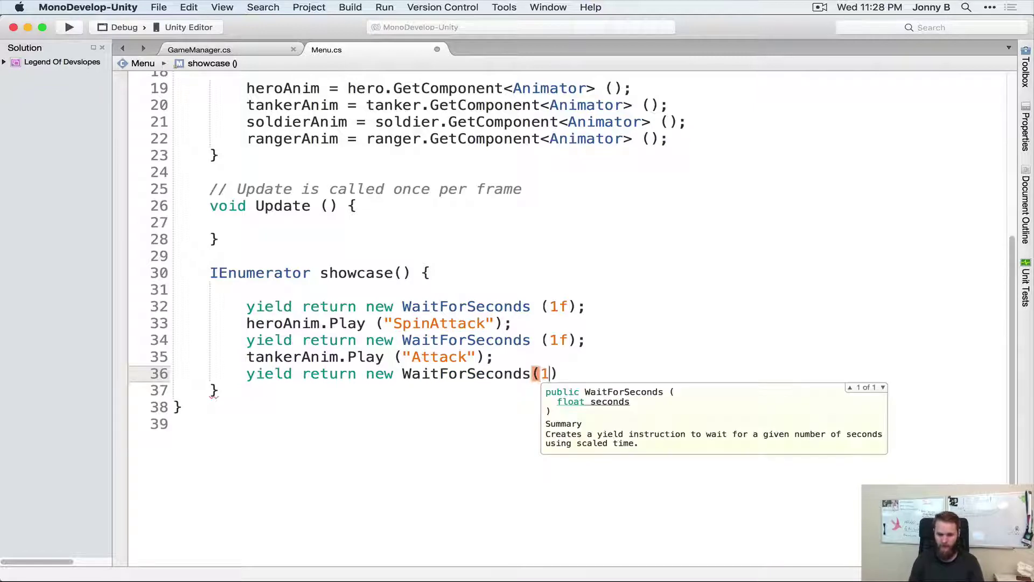
type(");")
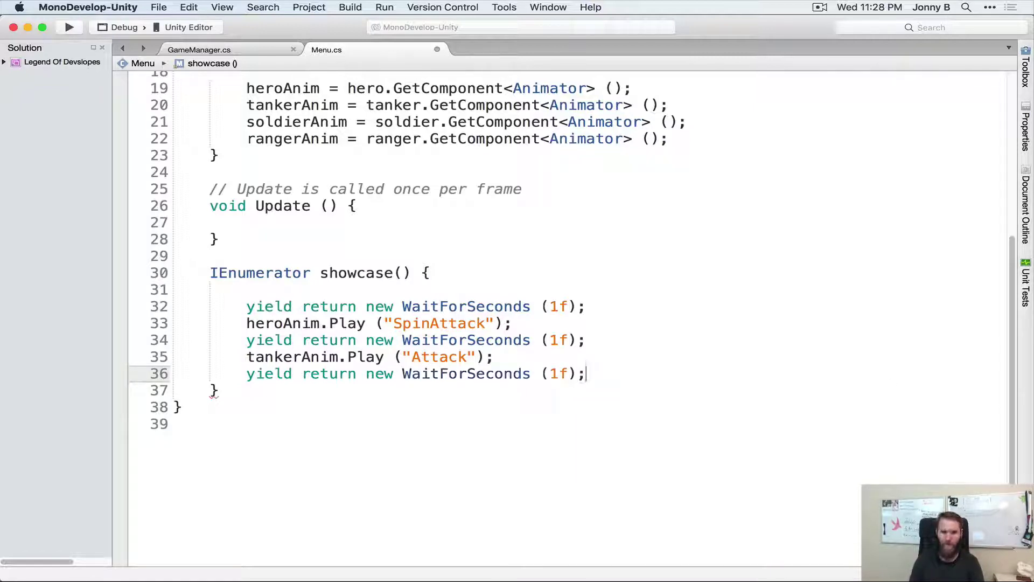
- After the third wait in showcase, play the soldier's attack animation with soldierAnim.Play ("Attack");
key("Return")
type("sold")
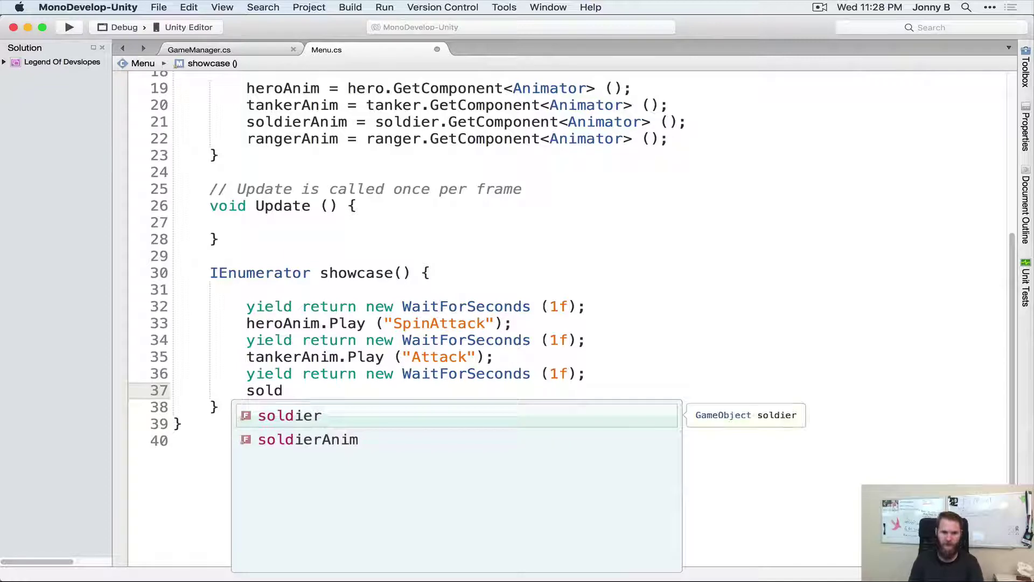
key("Down")
key("Return")
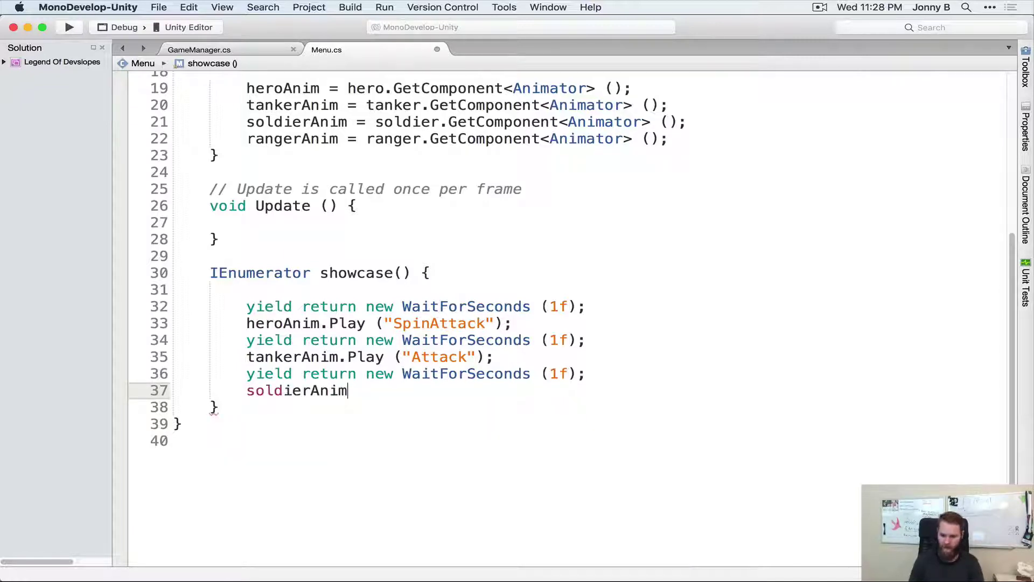
type(".Play")
key("Return")
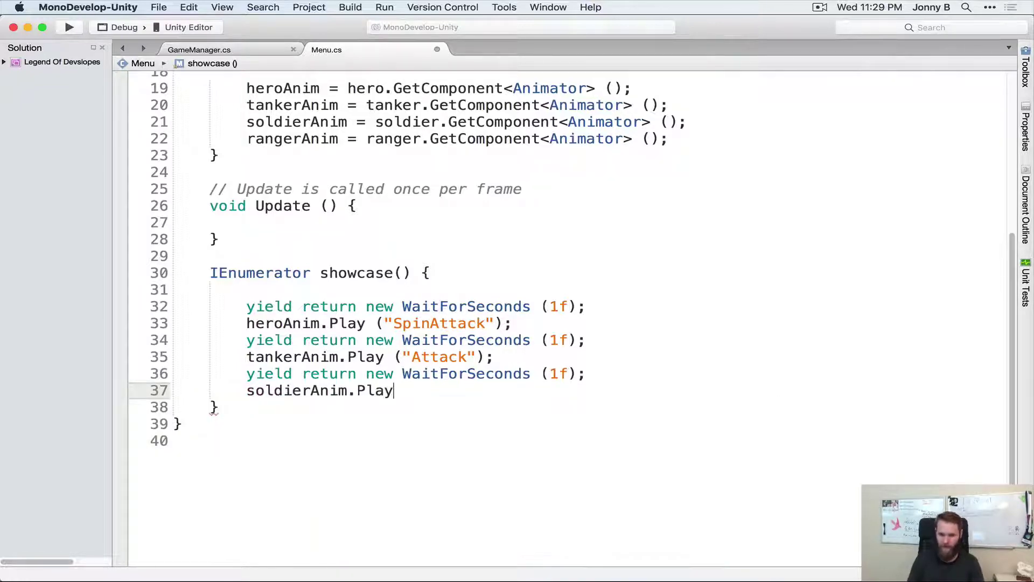
type("(")
type("\"Attack")
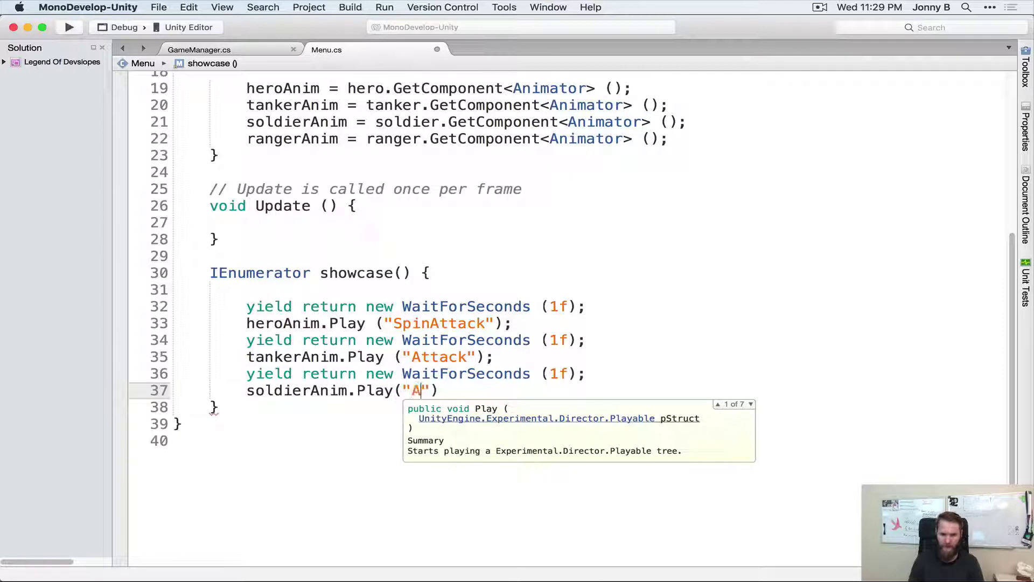
type("\");")
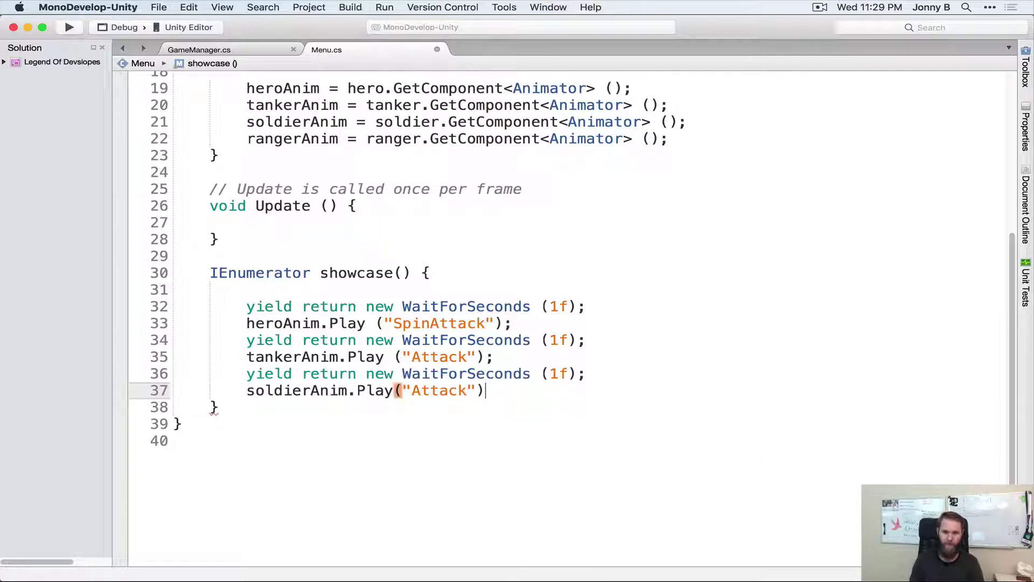
- Below the soldierAnim.Play call, add a fourth pause with yield return new WaitForSeconds (1f);
key("Return")
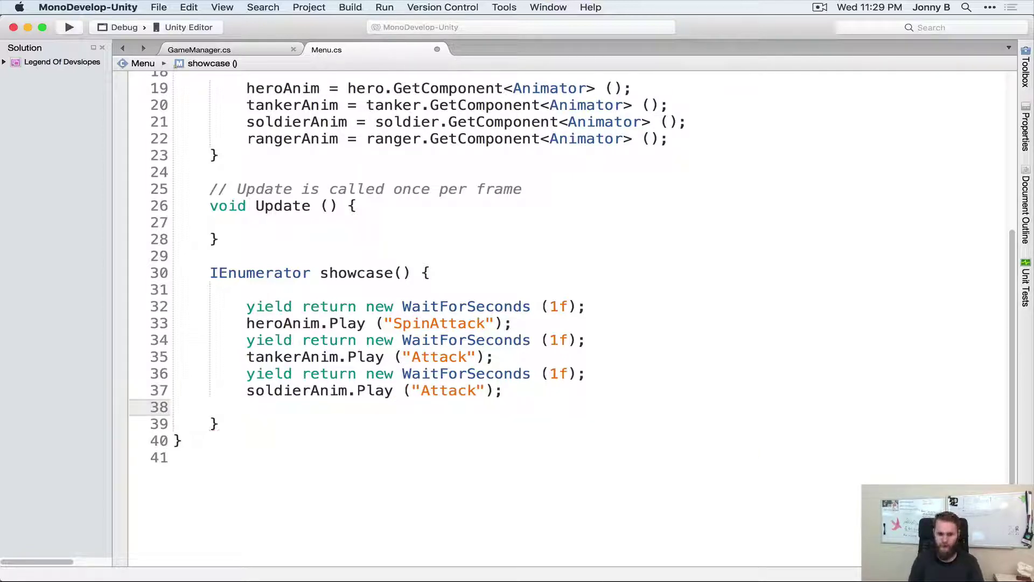
type("yield re")
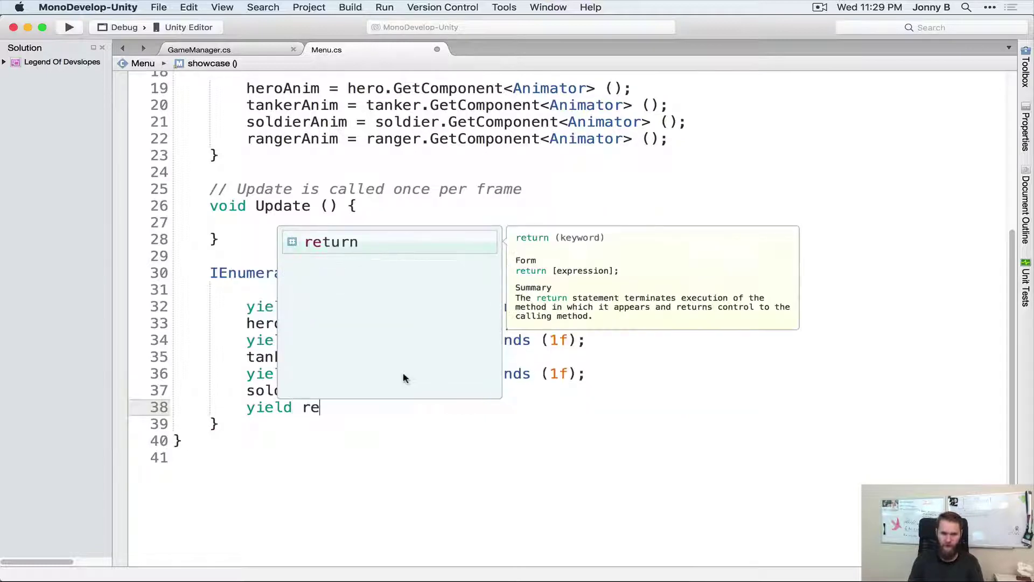
type("turn new ")
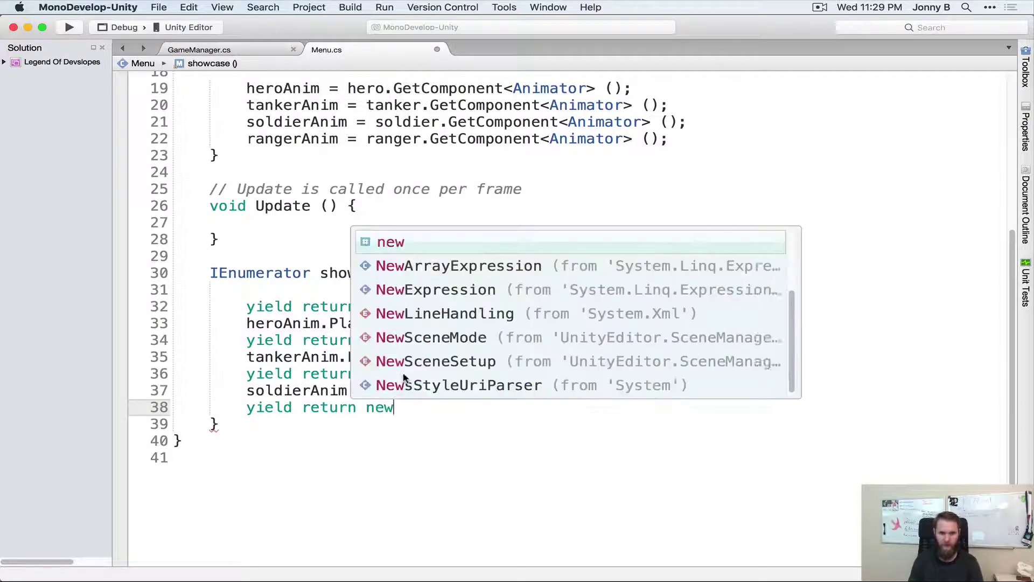
type("WaitFor")
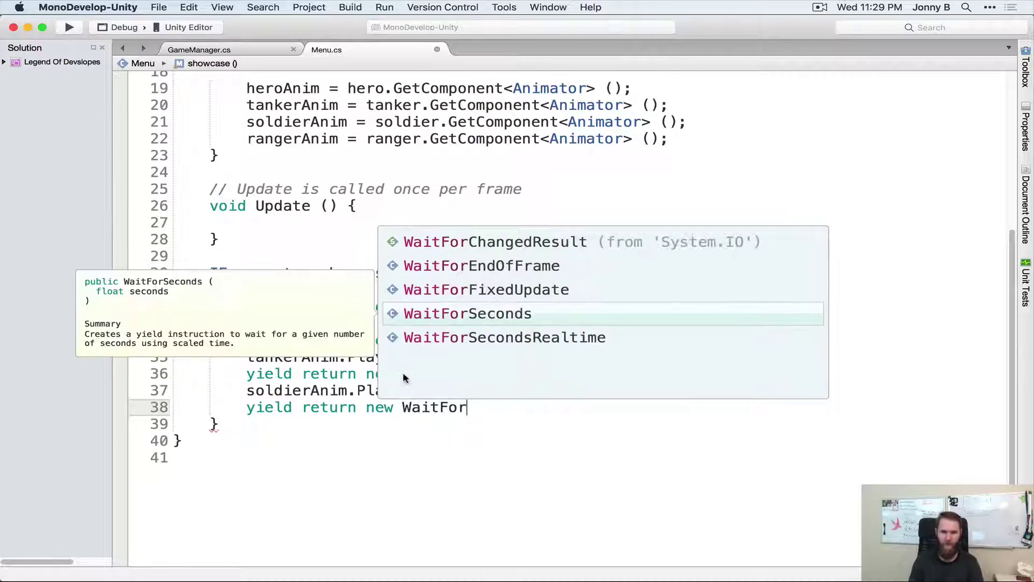
key("Return")
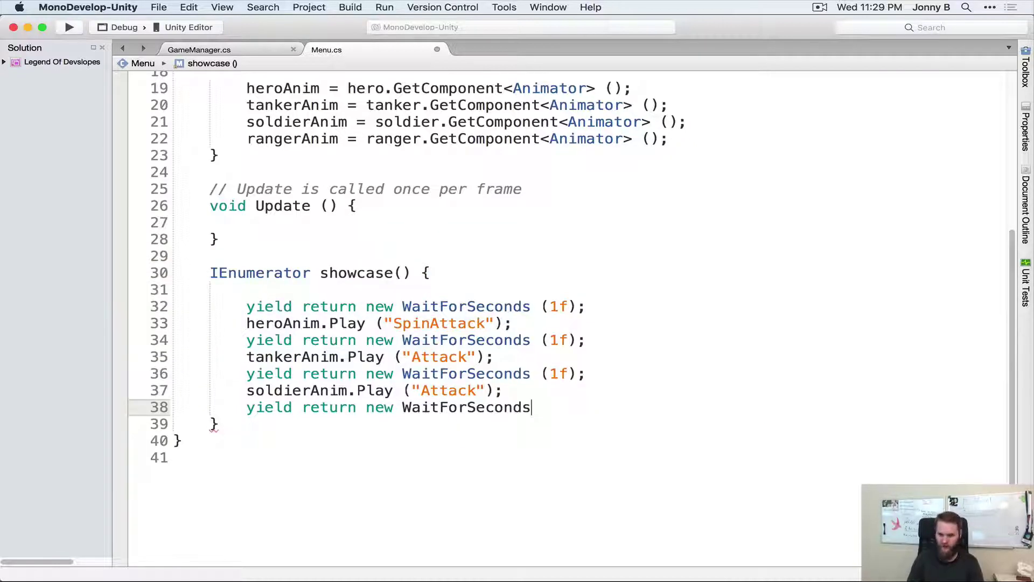
type("(1f)")
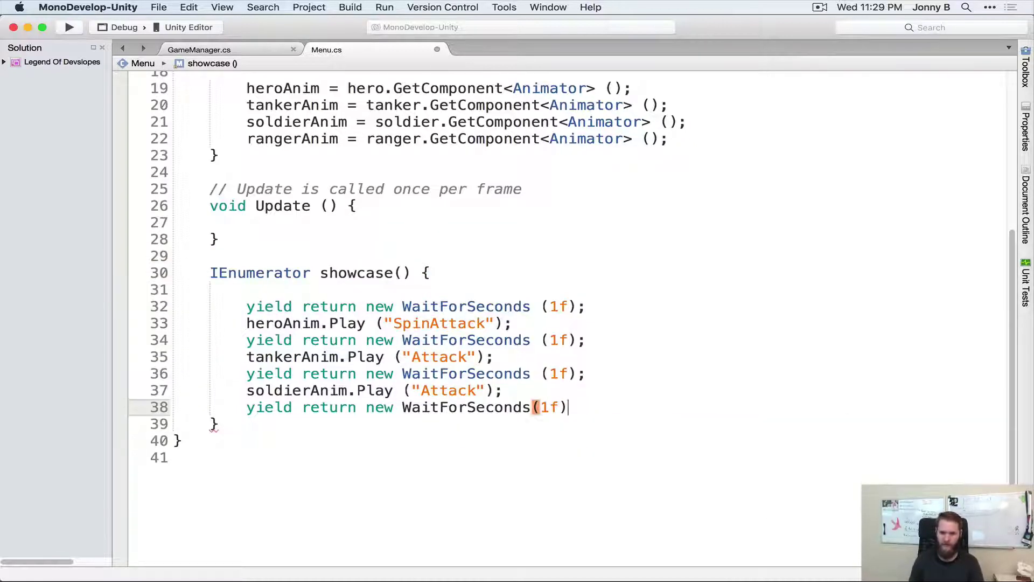
type(";")
- Following the fourth wait, play the ranger's attack animation with rangerAnim.Play ("Attack");
key("Return")
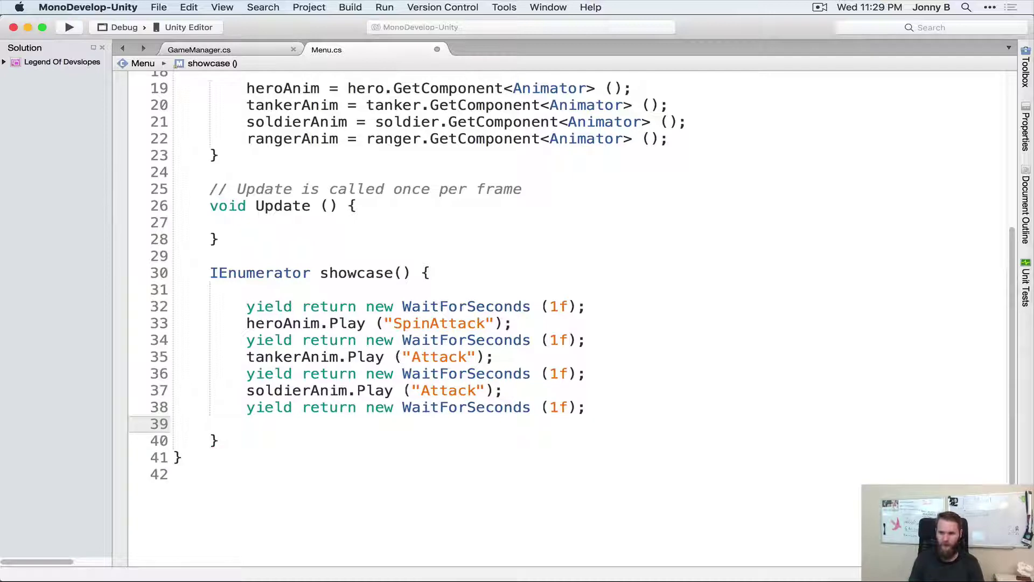
type("ranger")
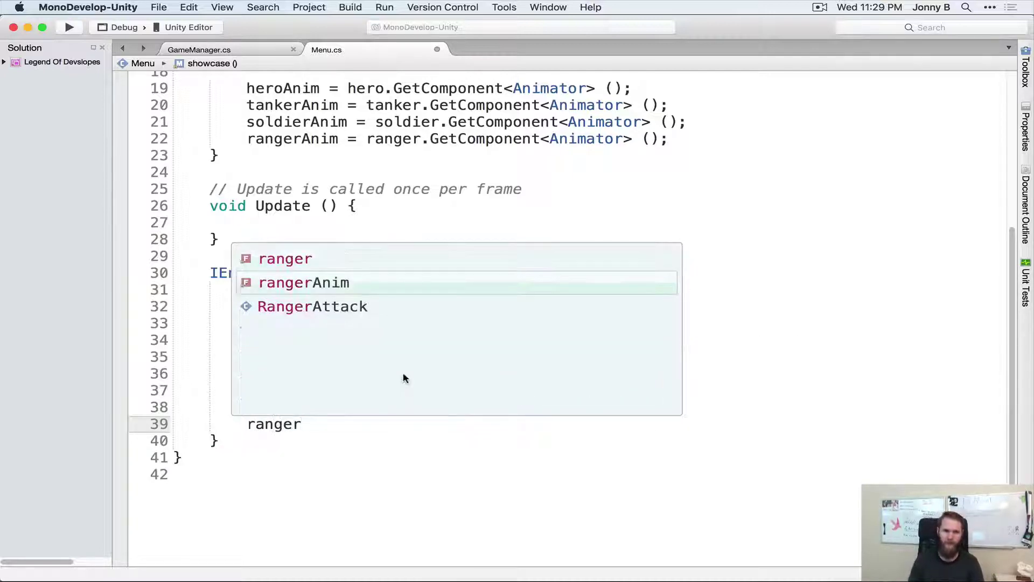
key("Return")
type(".Pla")
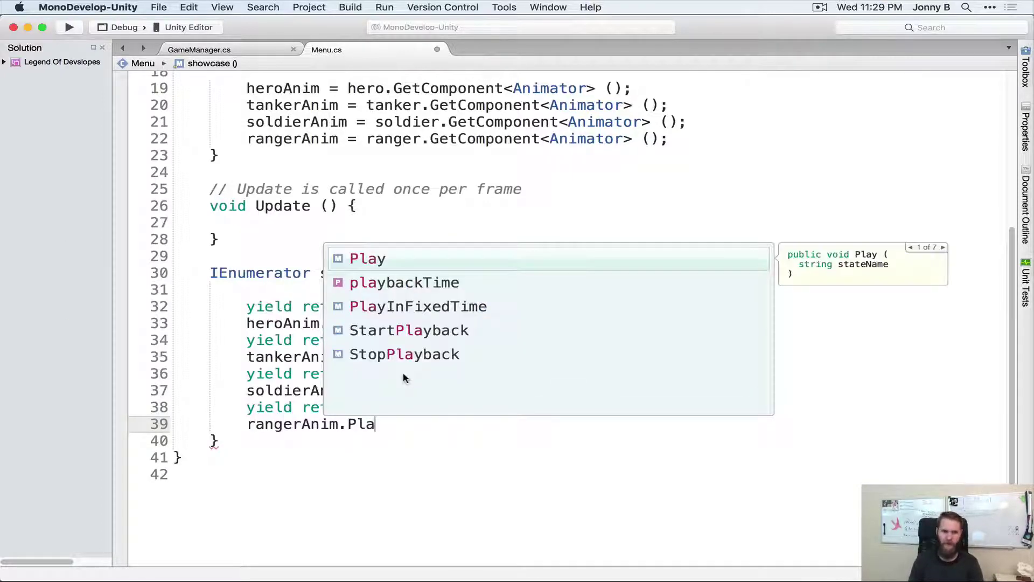
key("Return")
type("(\"Attack")
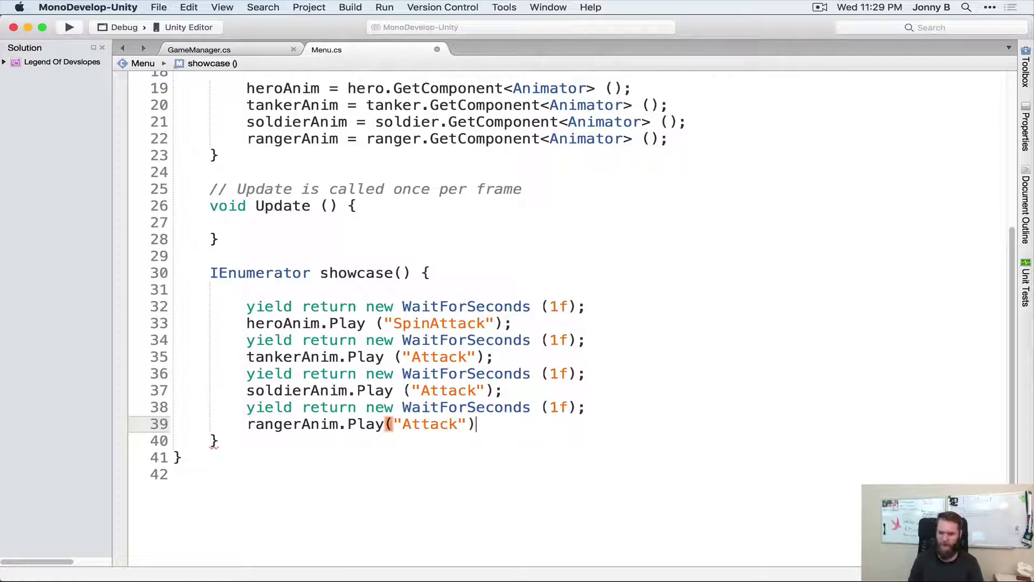
type(";")
- Under the rangerAnim.Play line, add a closing one-second pause with yield return new WaitForSeconds (1f);
key("Return")
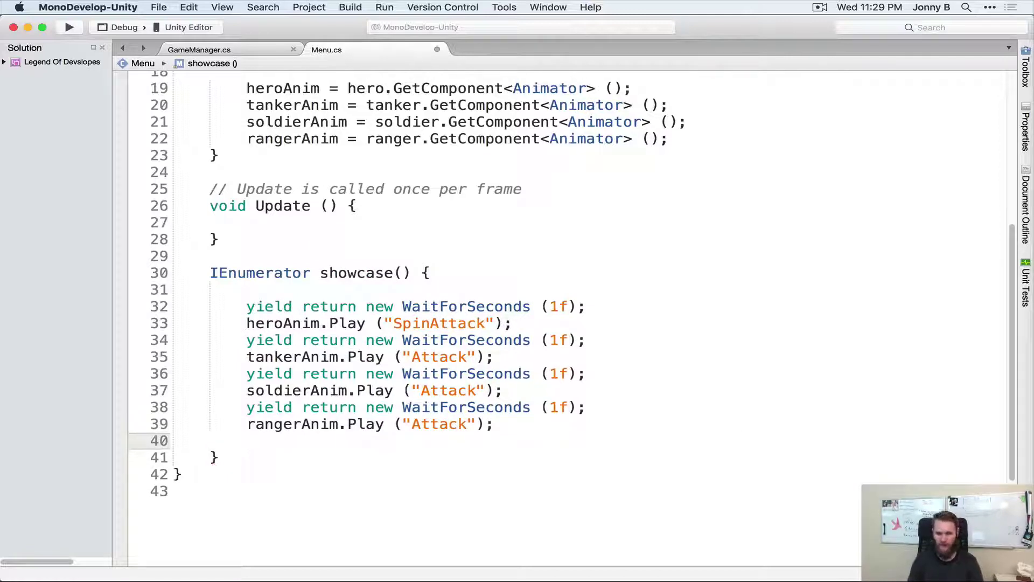
type("yield return")
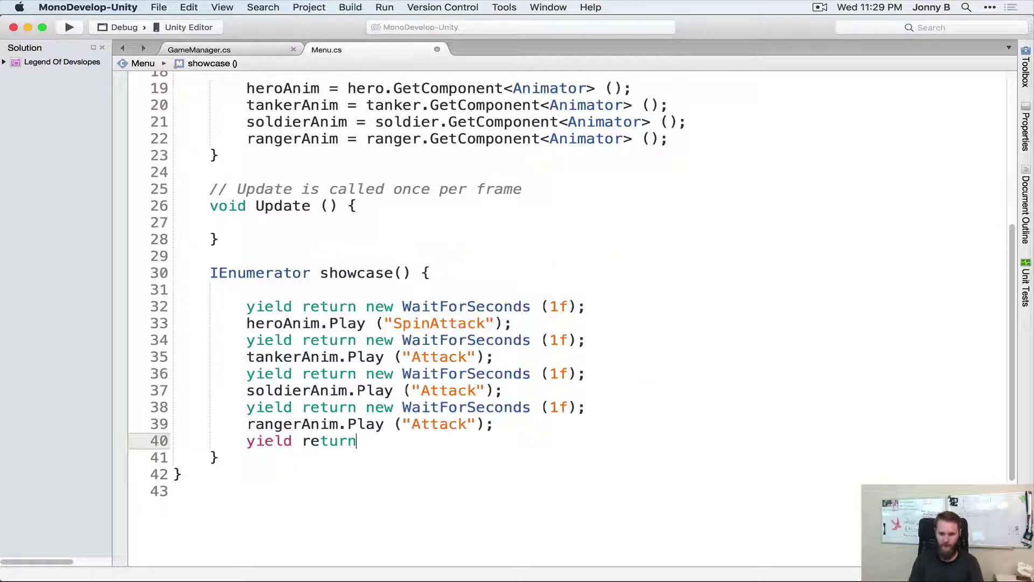
type(" new wai")
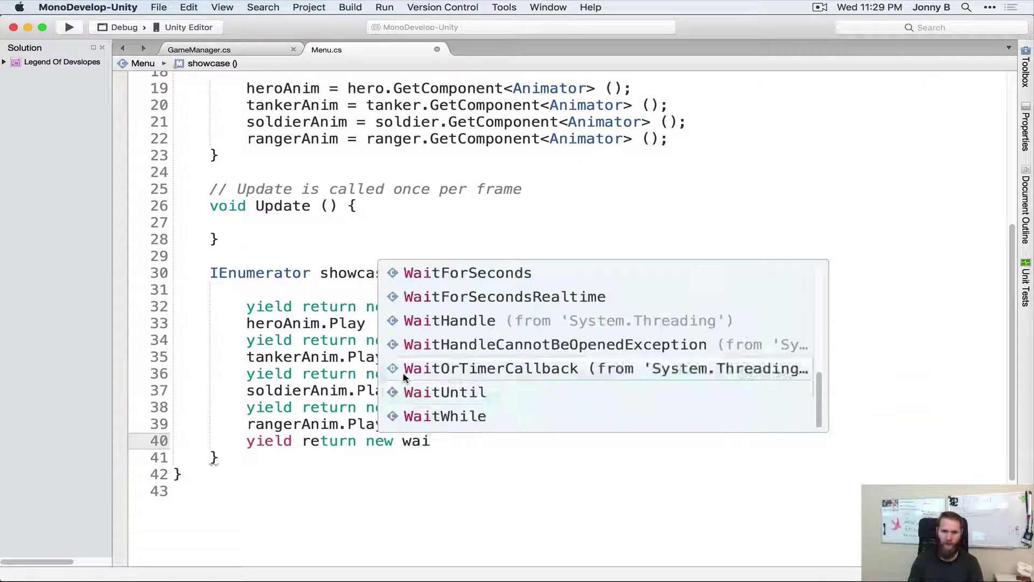
key("Return")
type("(")
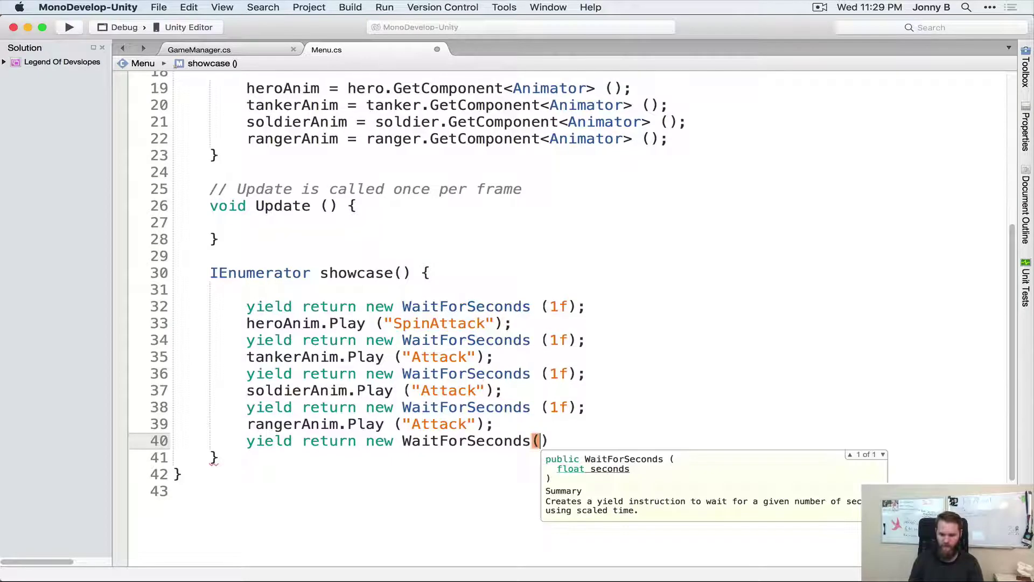
type("1f")
key("Right")
type(";")
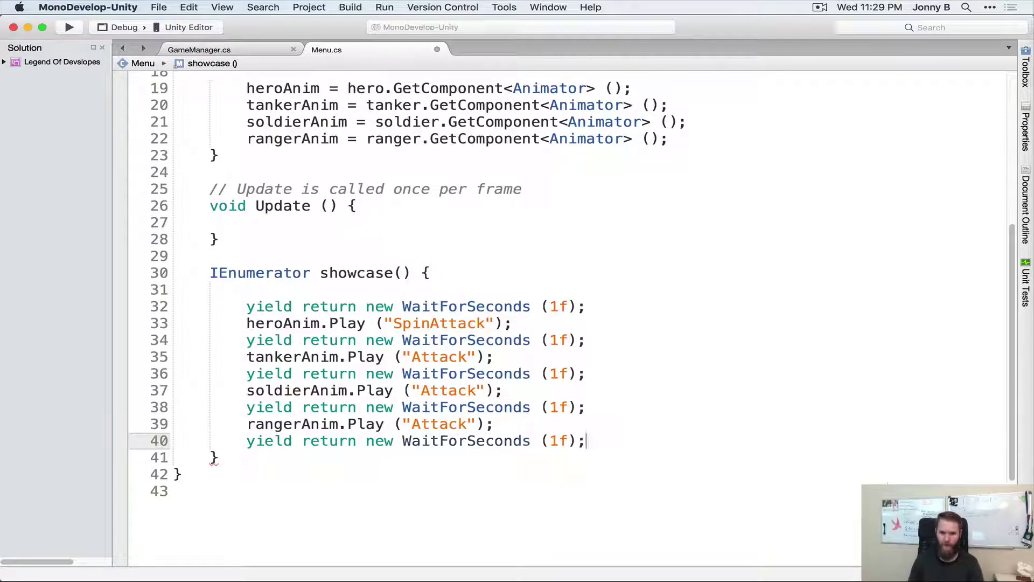
- Make showcase loop by ending it with StartCoroutine (showcase ()); after a blank line, and save the script
key("Return")
key("Return")
type("Statr")
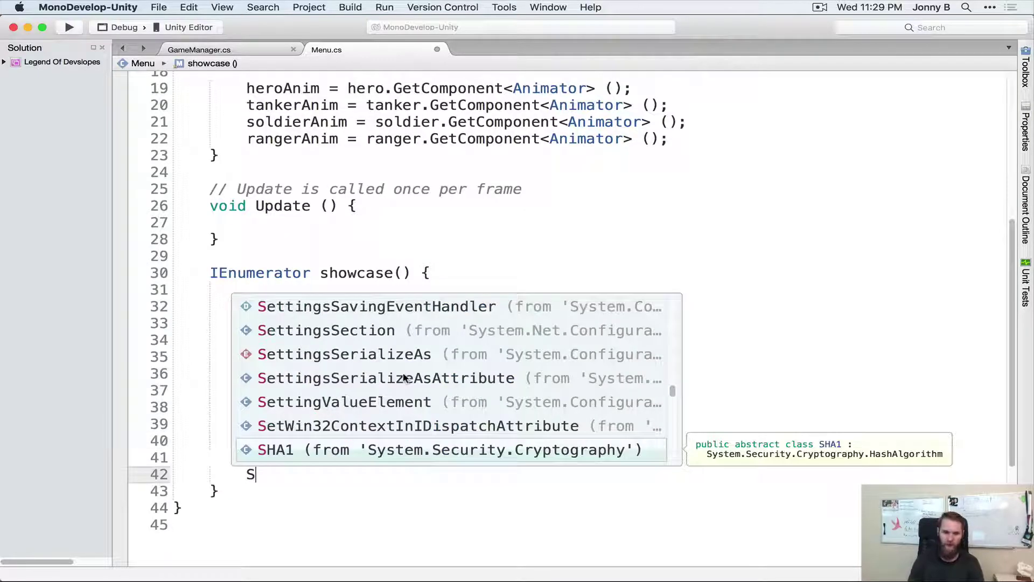
key("BackSpace")
key("BackSpace")
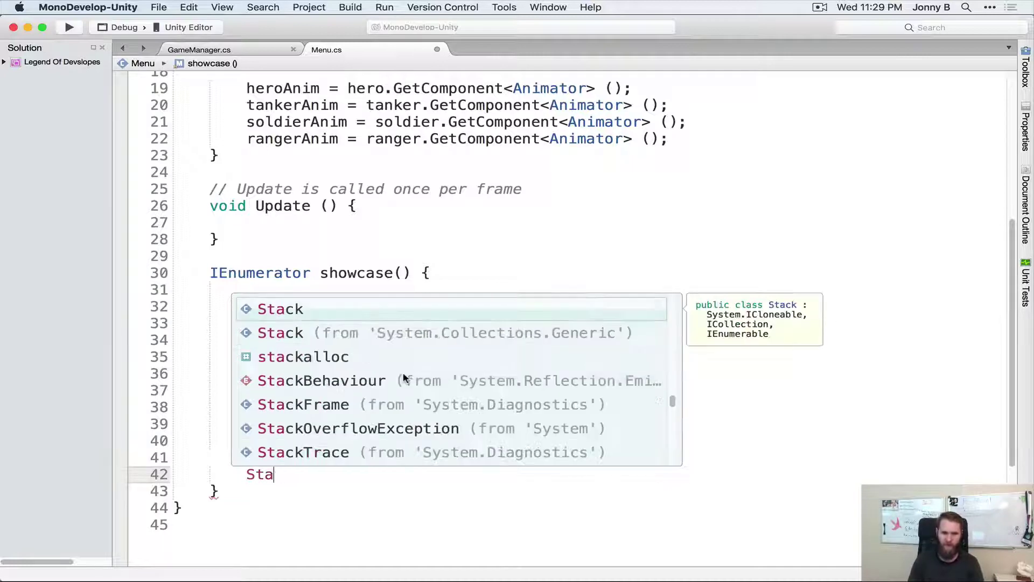
type("rt")
key("Down")
key("Return")
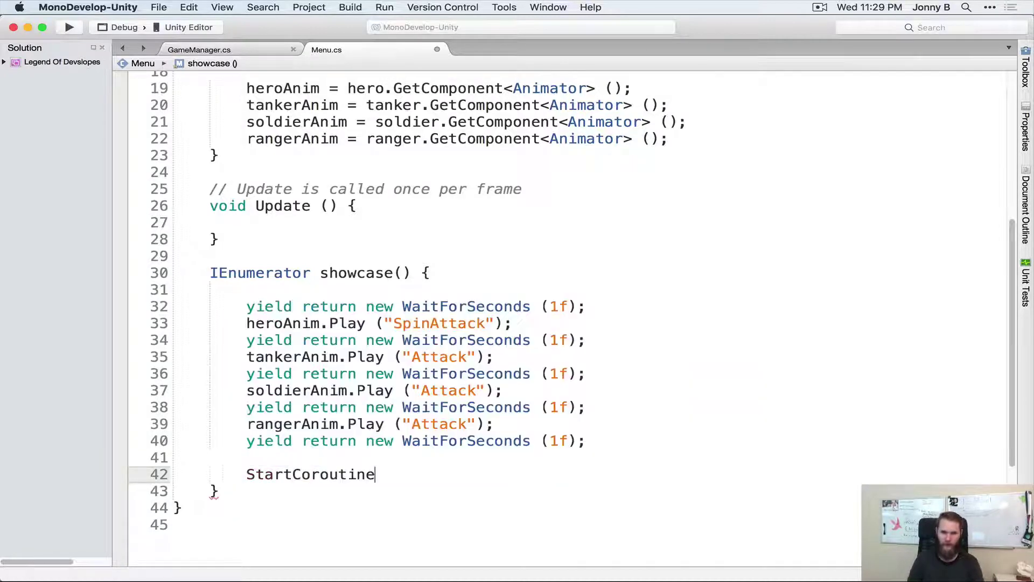
type("(")
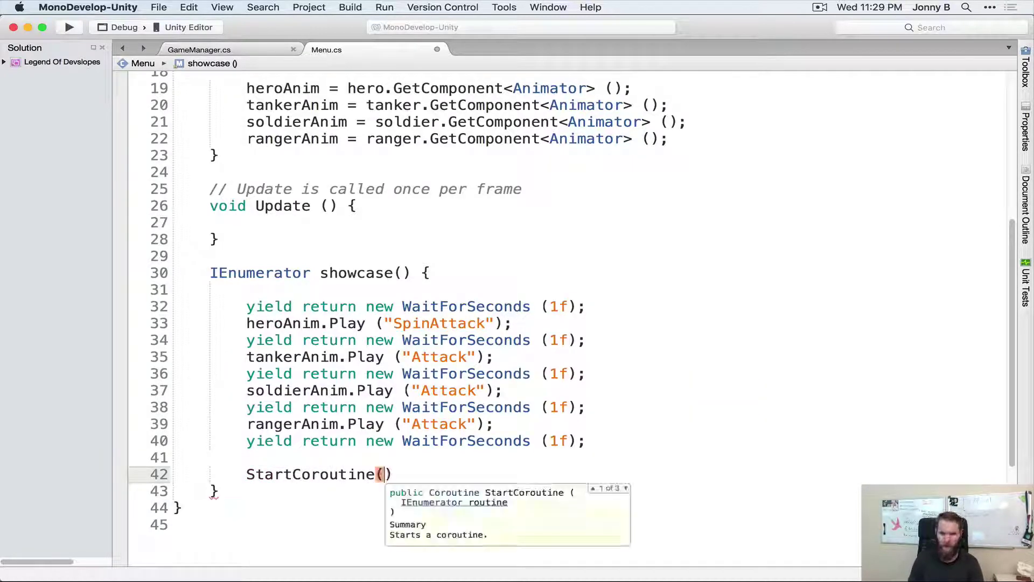
type("showc")
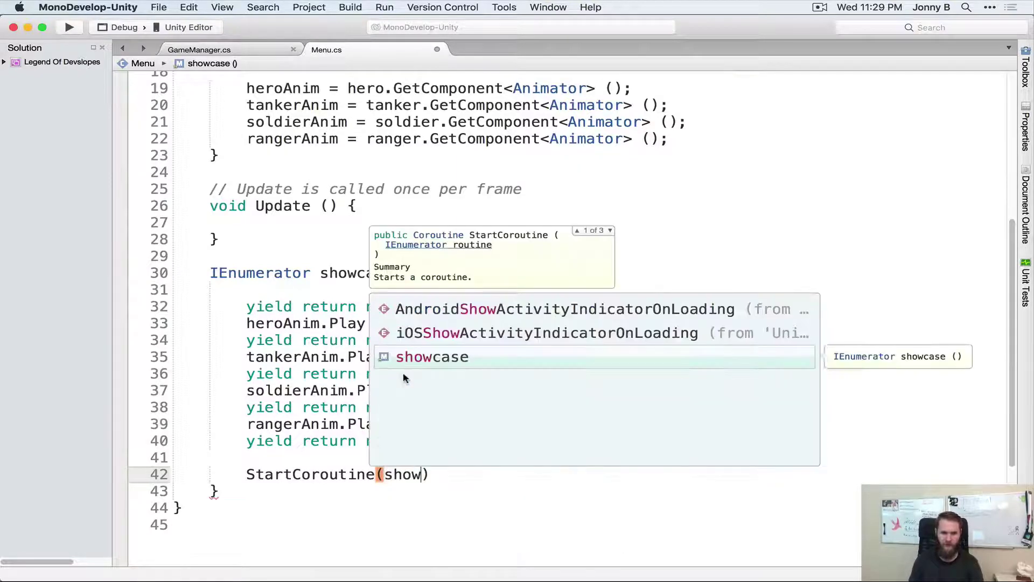
key("Return")
type("()")
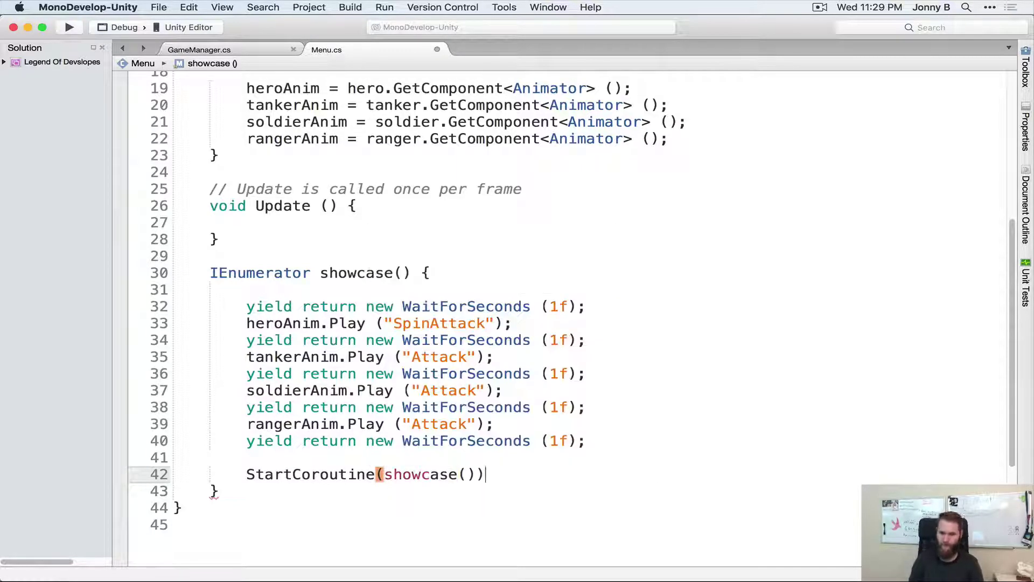
type(";")
key("super+s")
- In Start, below the rangerAnim assignment and a blank line, begin a StartCoroutine call with empty parentheses
left_click(660, 422)
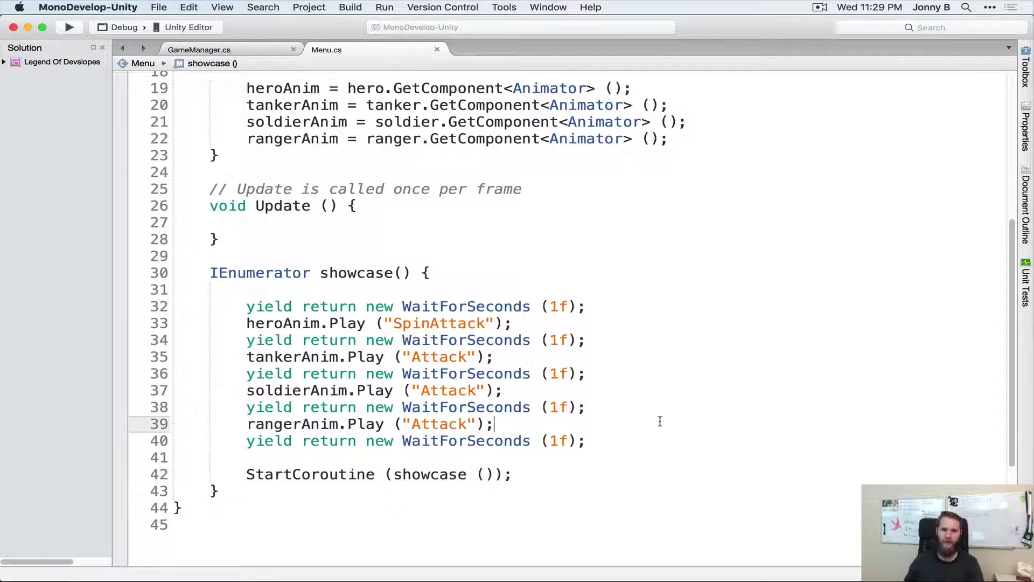
scroll(461, 414, "up", 3)
scroll(461, 414, "up", 5)
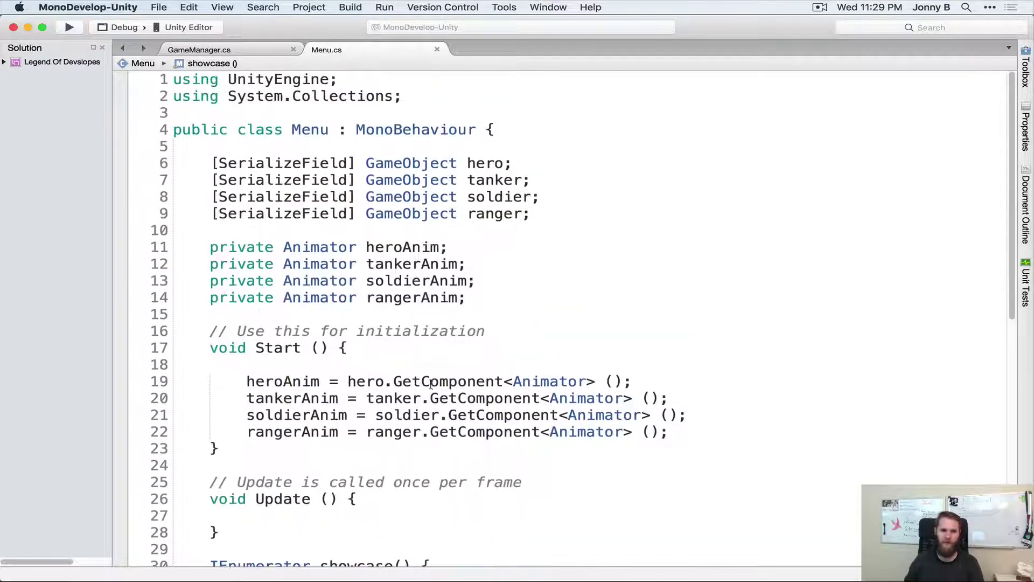
left_click(710, 434)
key("Return")
key("Return")
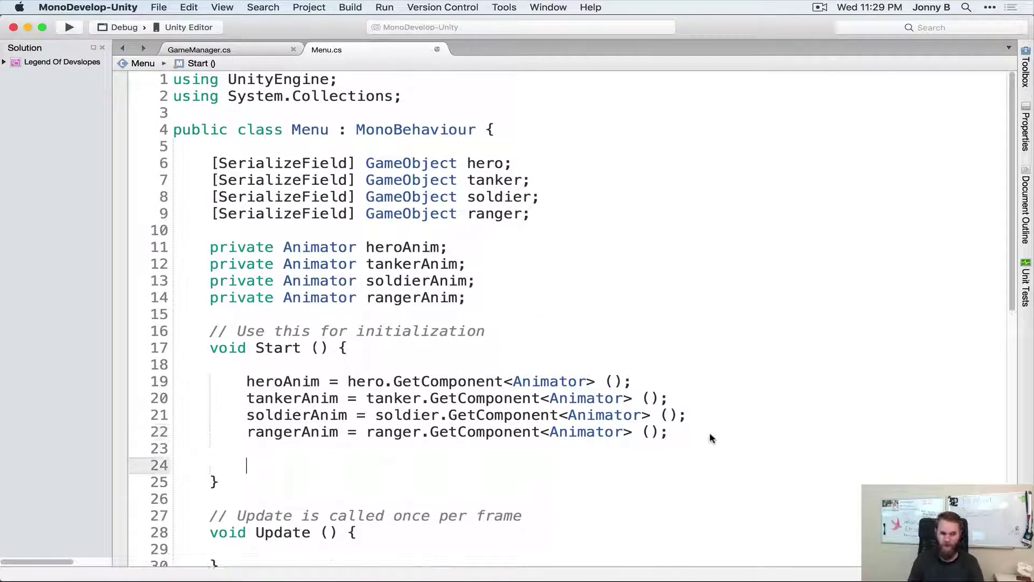
type("Start")
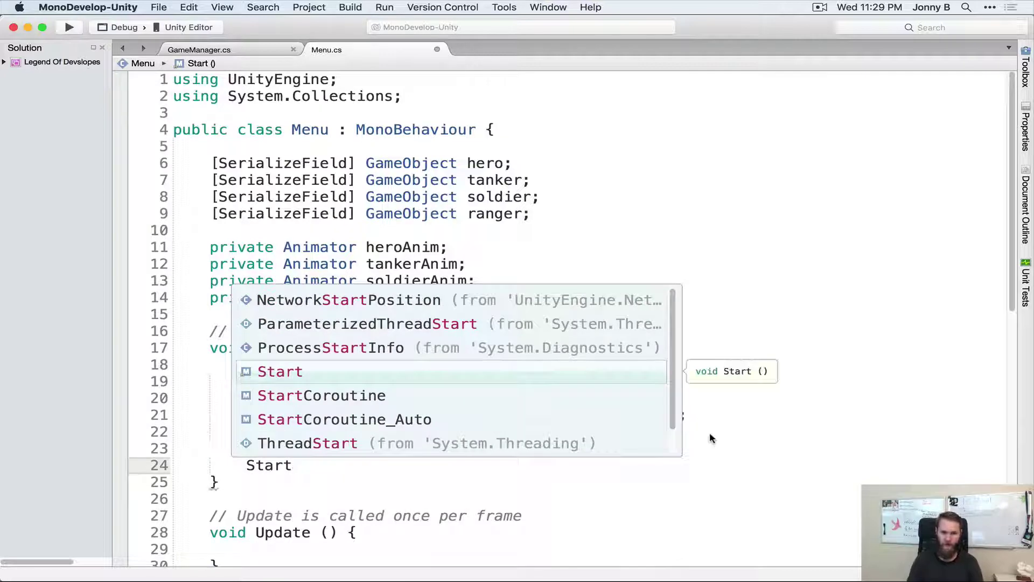
key("Down")
key("Return")
type("(")
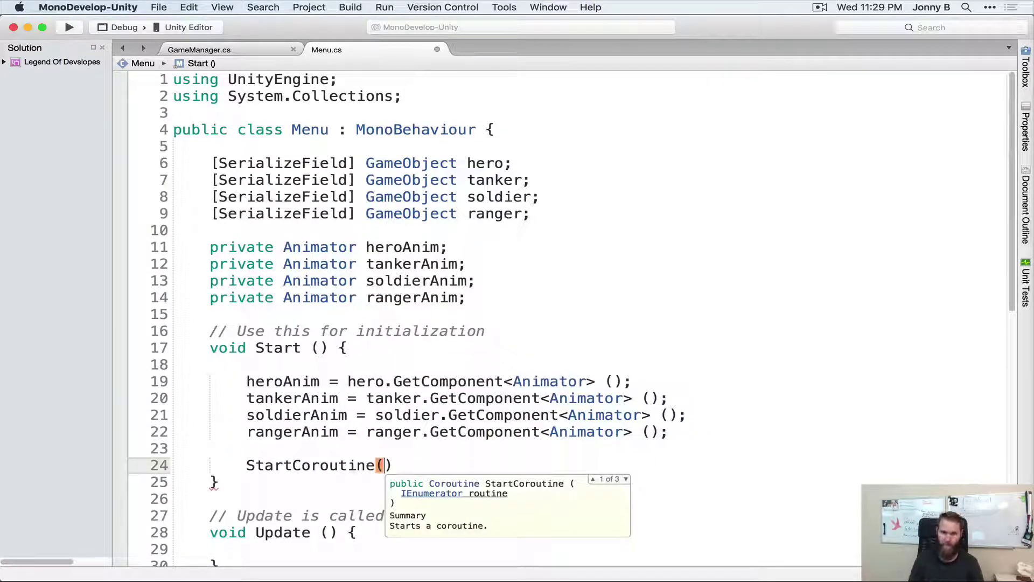
- Pass showcase () to the StartCoroutine call in Start, end the statement with a semicolon, and save the script
type("shaow")
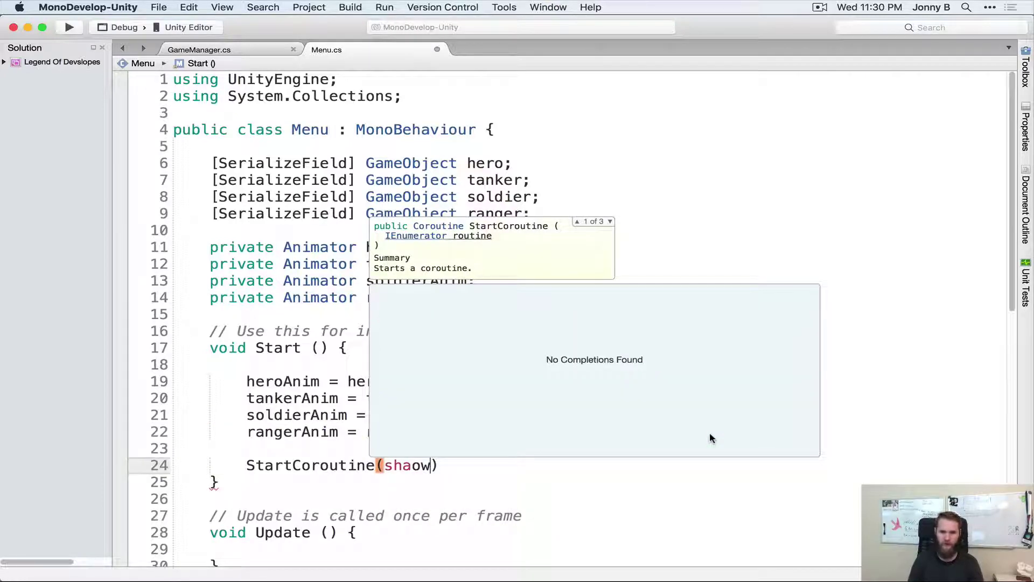
key("BackSpace")
key("BackSpace")
key("BackSpace")
type("owca")
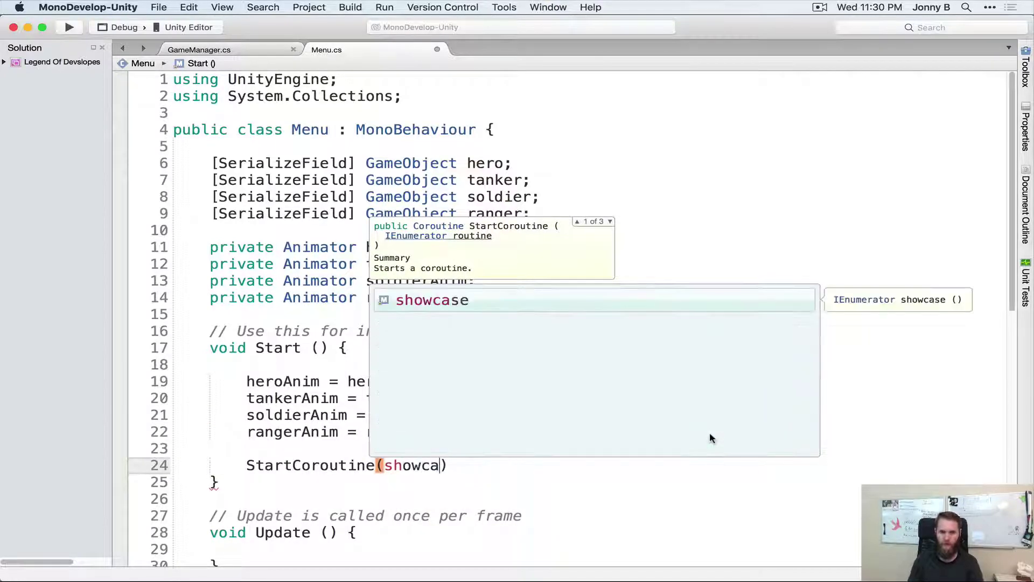
key("Return")
type("())")
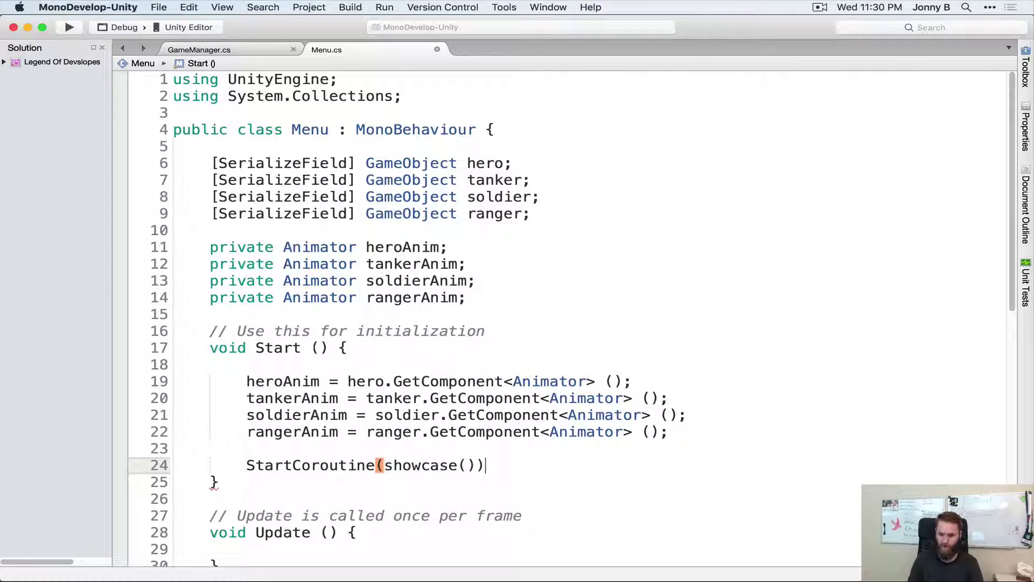
type(";")
key("super+s")
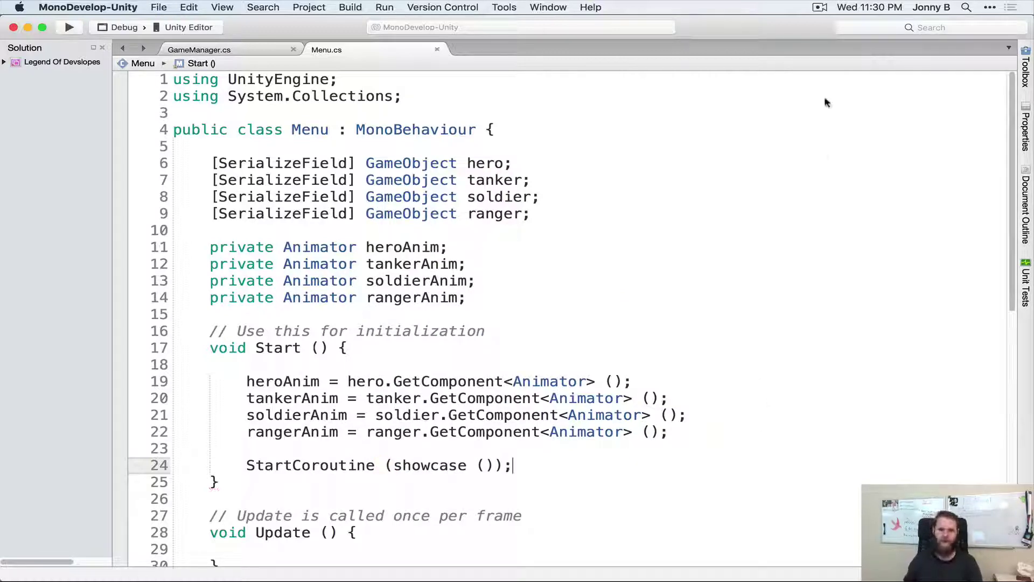
- Check the finished Menu.cs script, switch to Unity, and test-play the GameMenu scene before stopping it
scroll(658, 186, "down", 10)
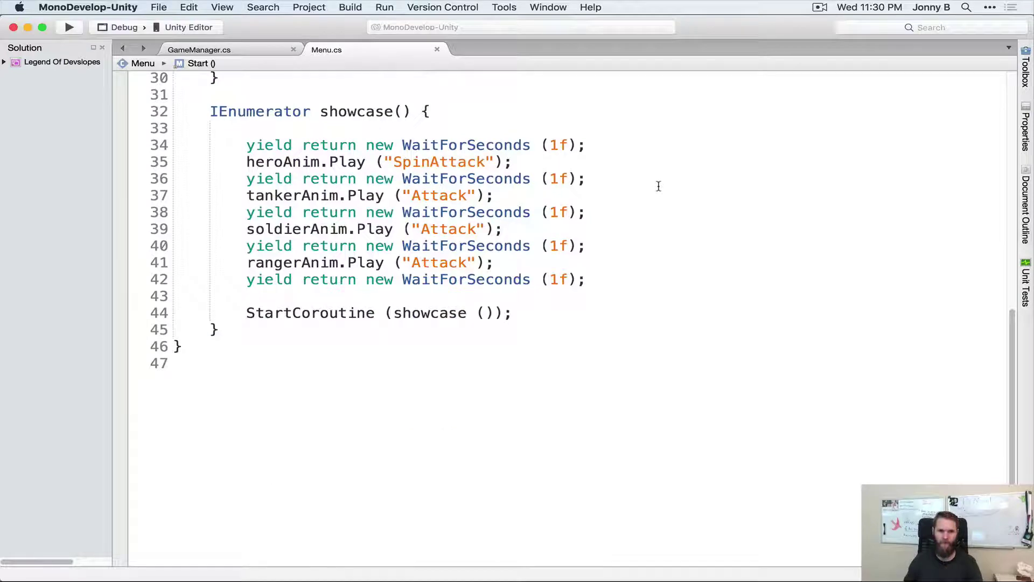
scroll(658, 186, "up", 8)
scroll(662, 185, "up", 2)
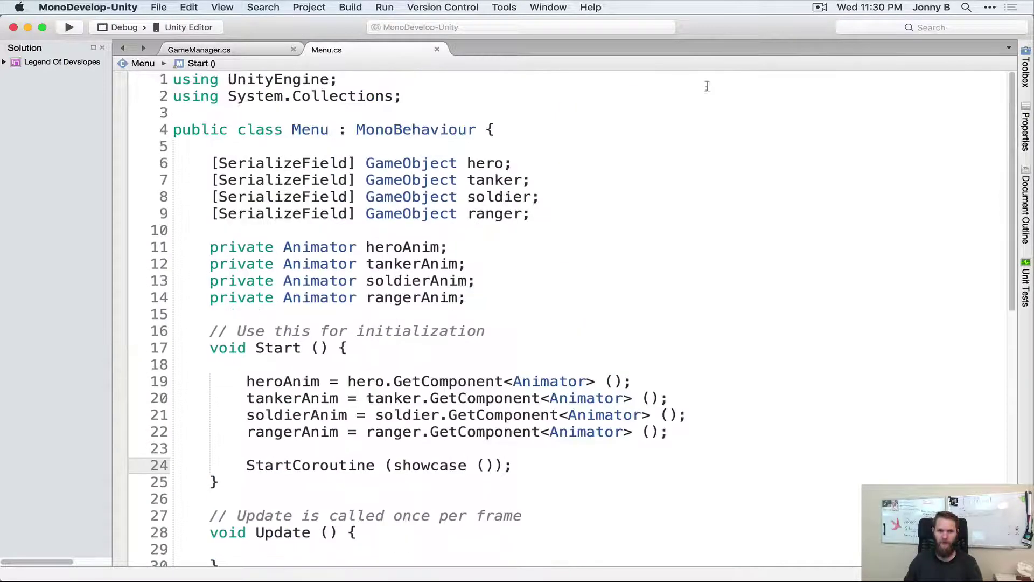
key("super+Tab")
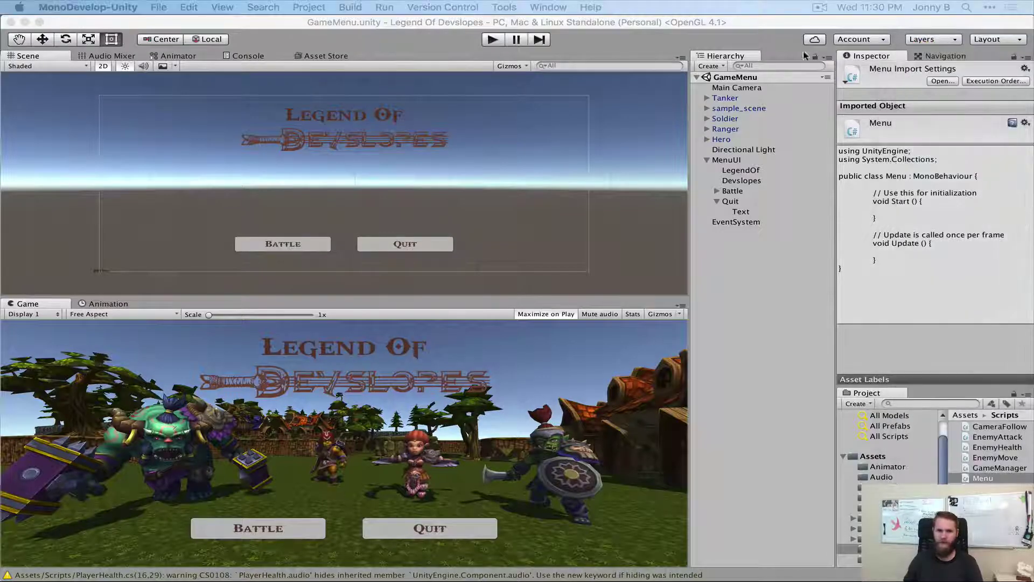
left_click(491, 41)
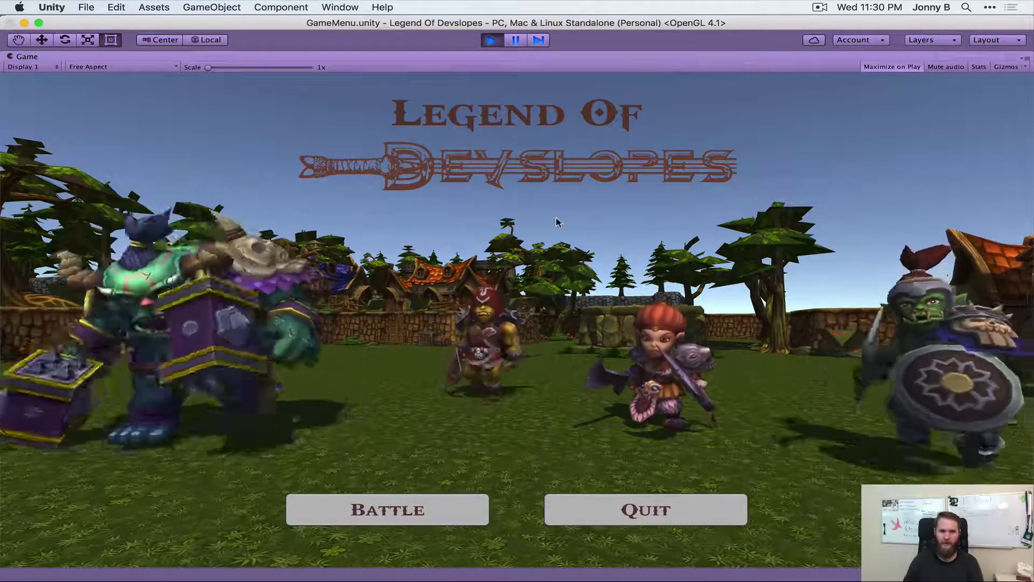
left_click(490, 42)
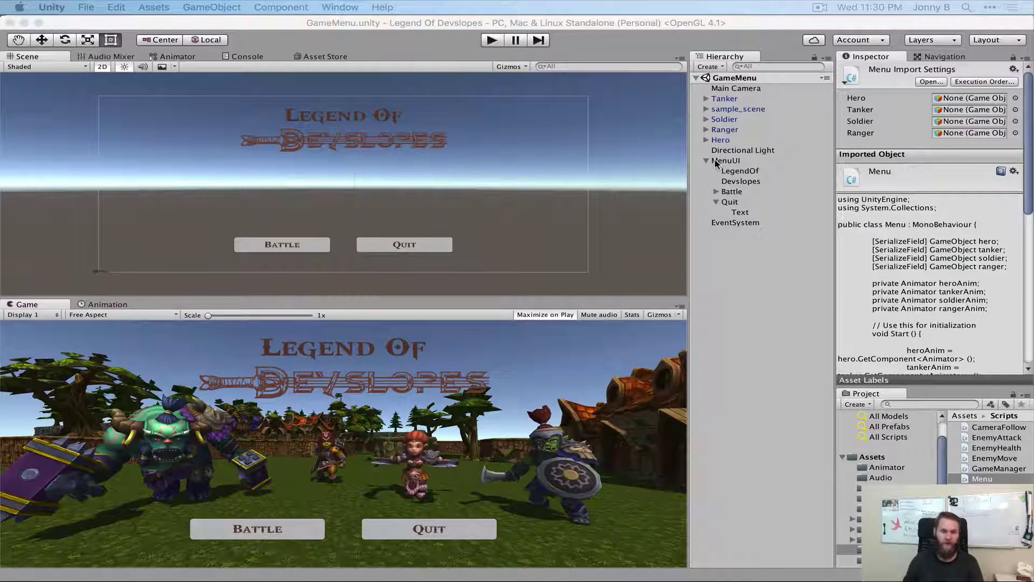
- Add the Menu script as a component to the MenuUI object
left_click(725, 161)
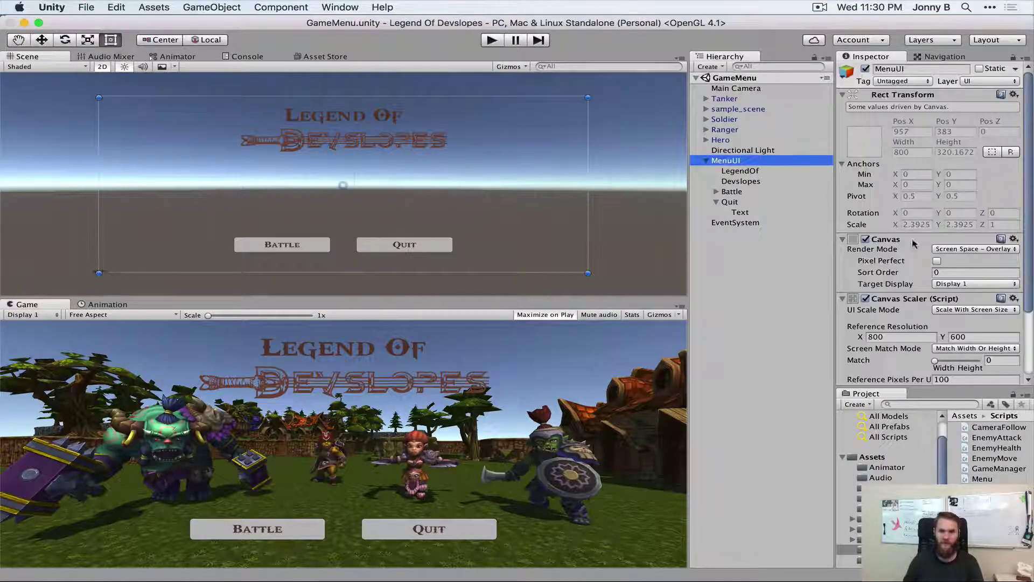
scroll(914, 243, "down", 4)
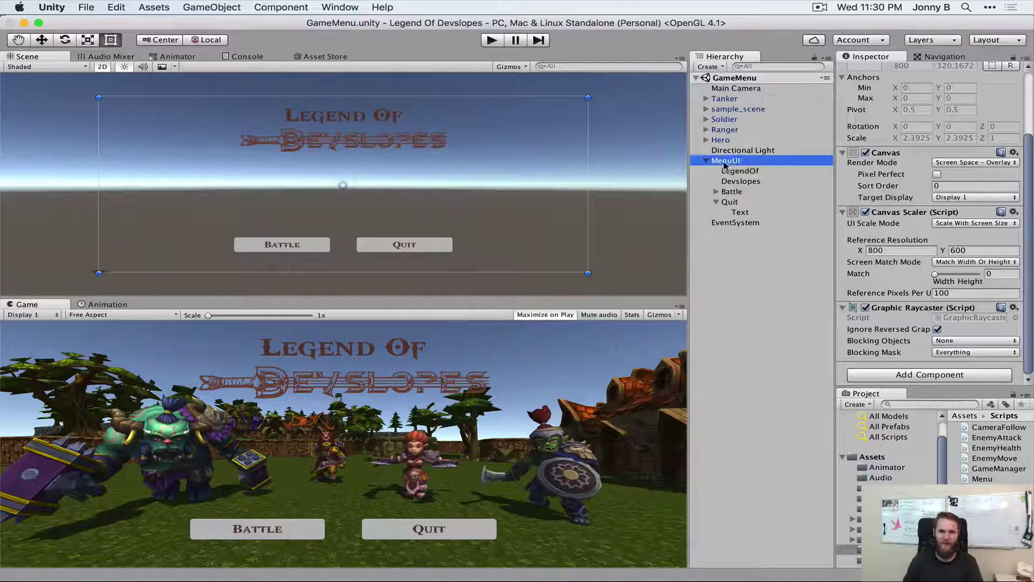
left_click(881, 376)
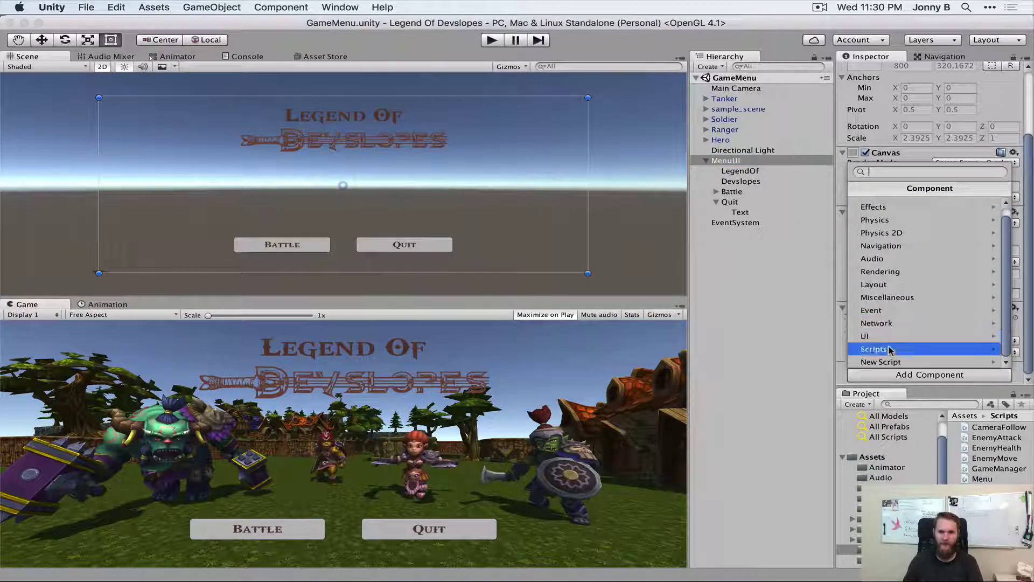
left_click(889, 349)
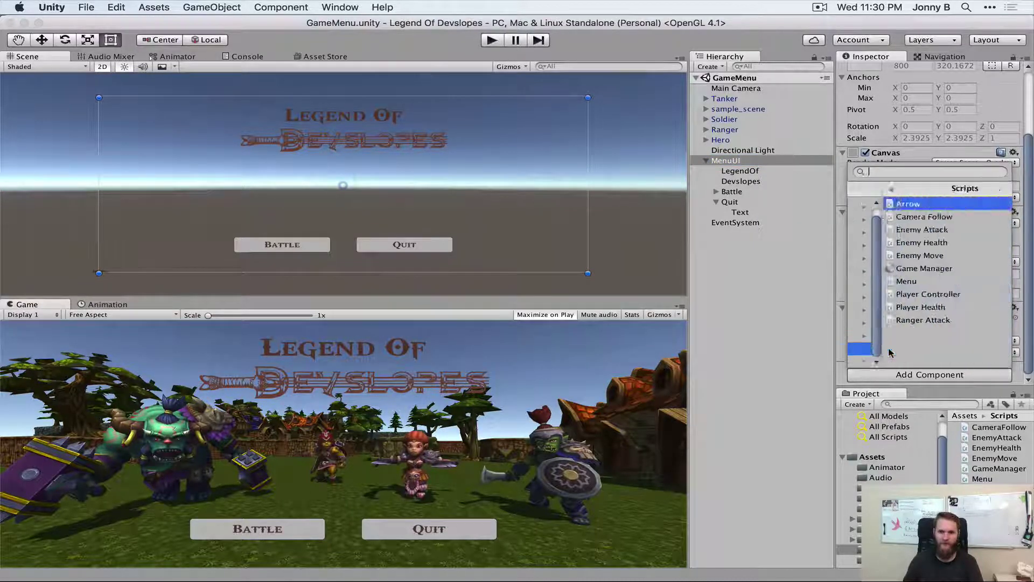
left_click(892, 282)
scroll(908, 279, "down", 3)
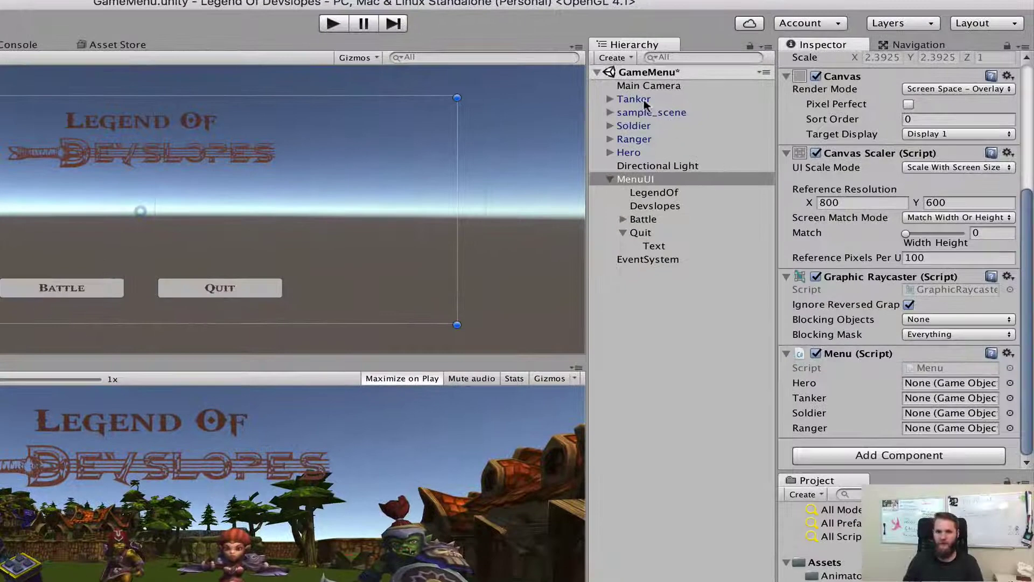
- Assign the scene's Hero, Tanker, Soldier and Ranger objects to the matching fields of MenuUI's Menu script
left_click_drag(633, 154, 929, 392)
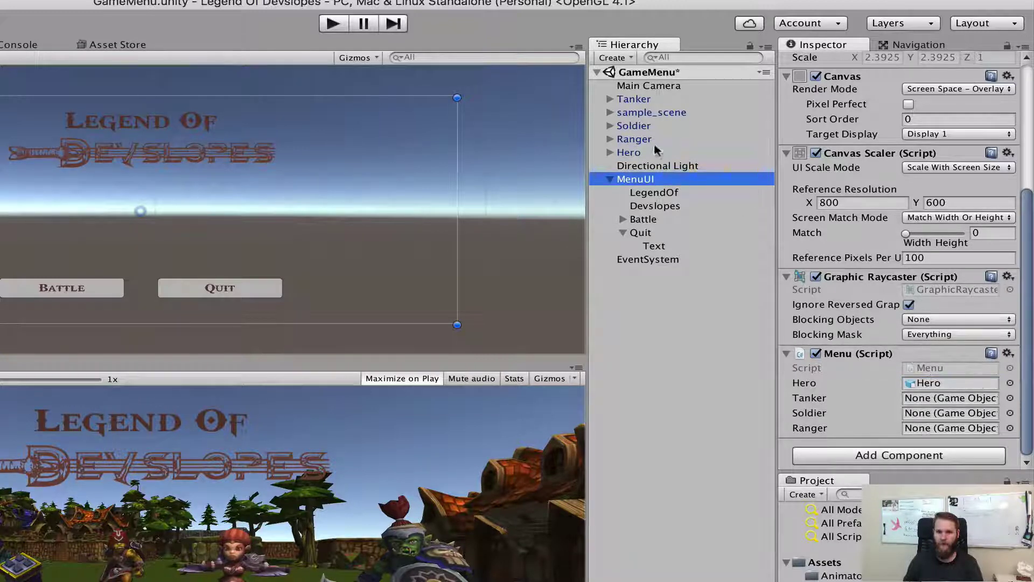
left_click_drag(634, 102, 915, 404)
left_click_drag(634, 126, 924, 412)
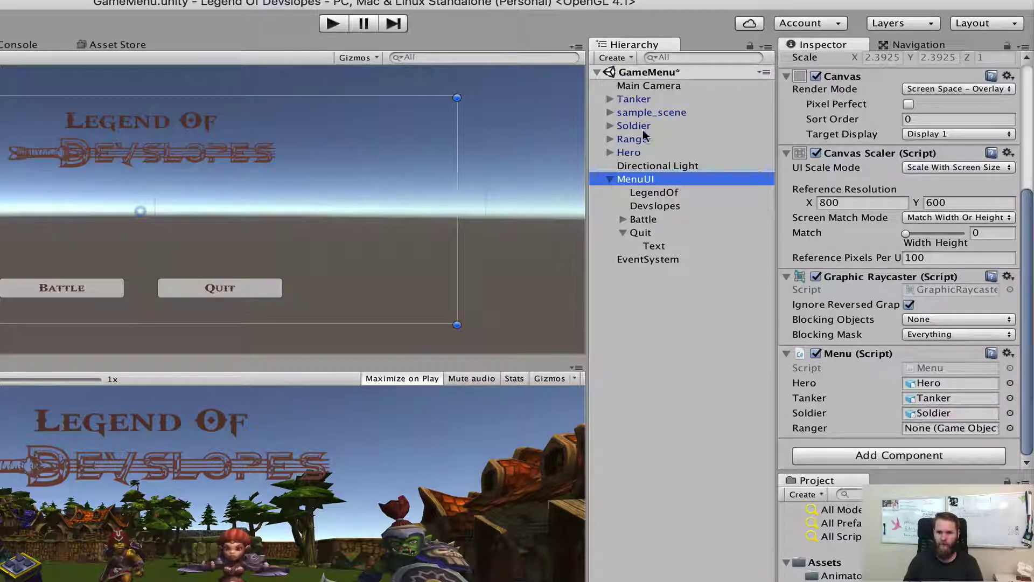
left_click_drag(641, 141, 926, 427)
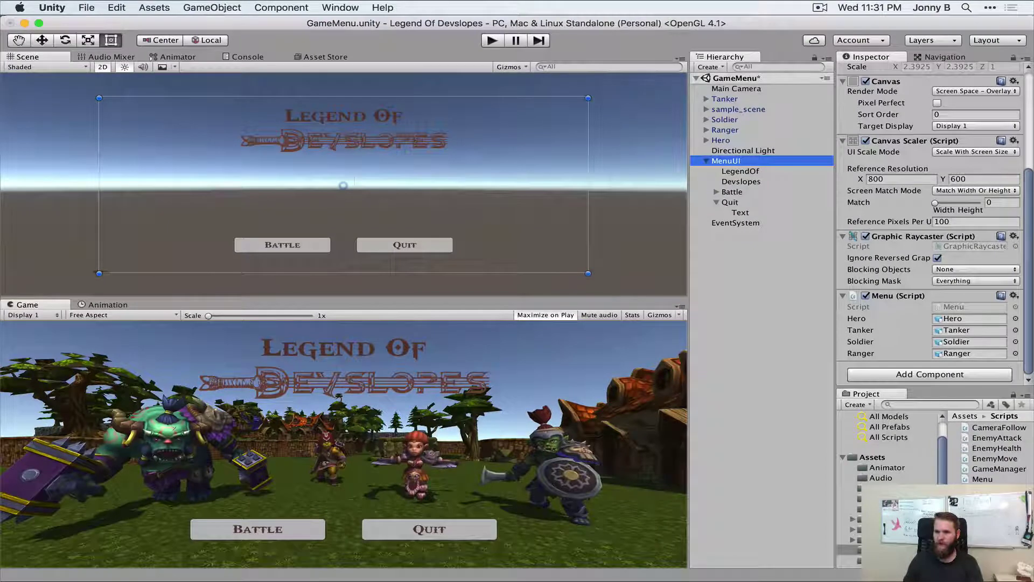
- Switch to MonoDevelop and add an empty void Awake() method between the Animator fields and Start in Menu.cs
key("super+Tab")
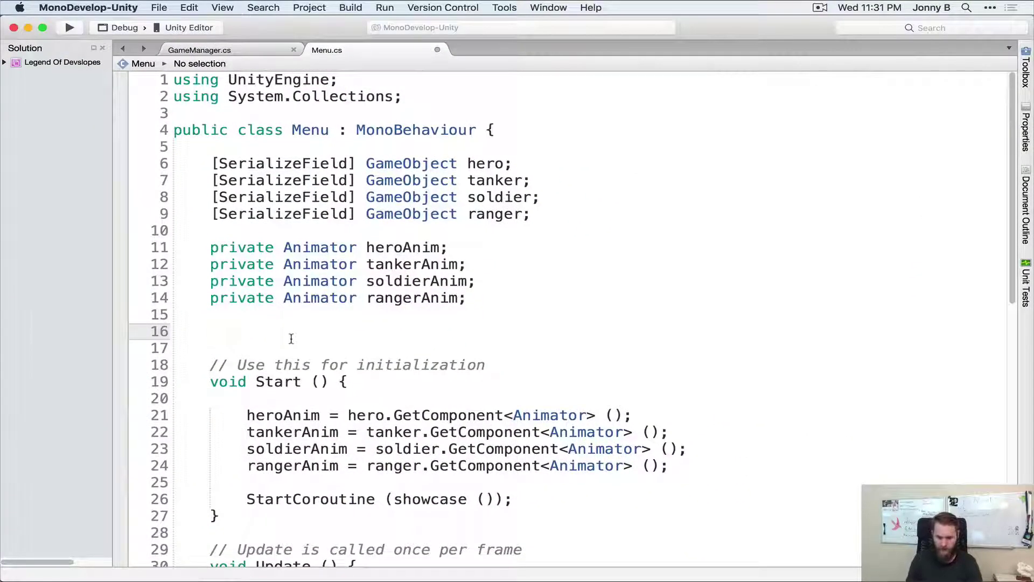
type("void Awake")
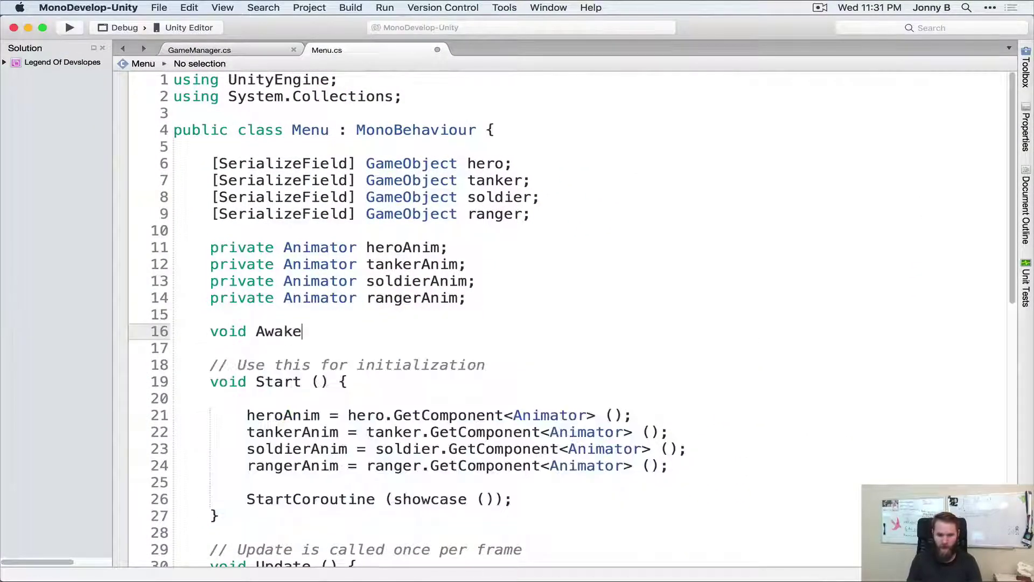
type("() {")
key("Return")
key("Return")
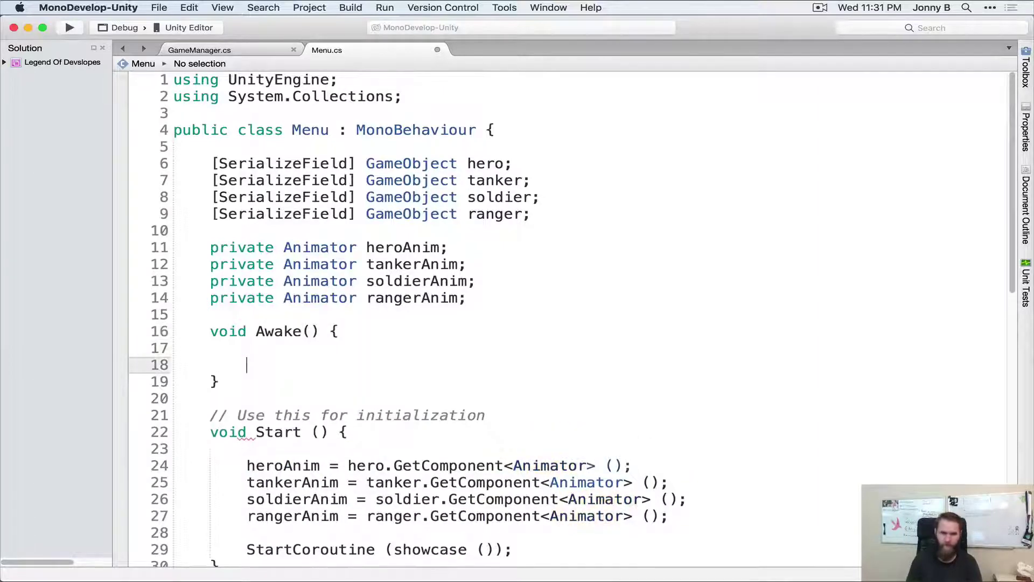
- Inside Awake, write Assert.IsNotNull (hero); with the UnityEngine.Assertions namespace imported
type("Assert")
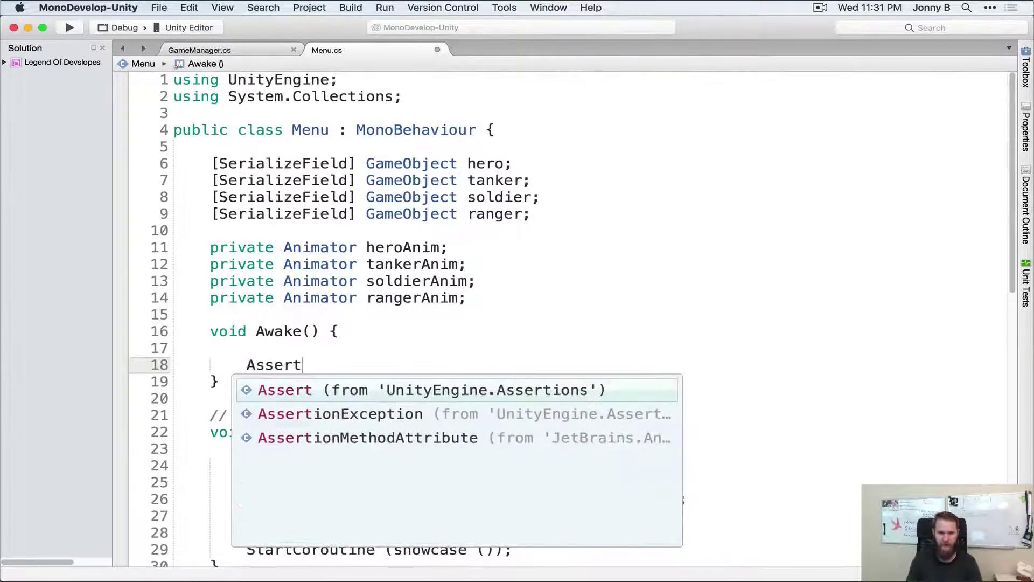
key("Return")
type(".Is")
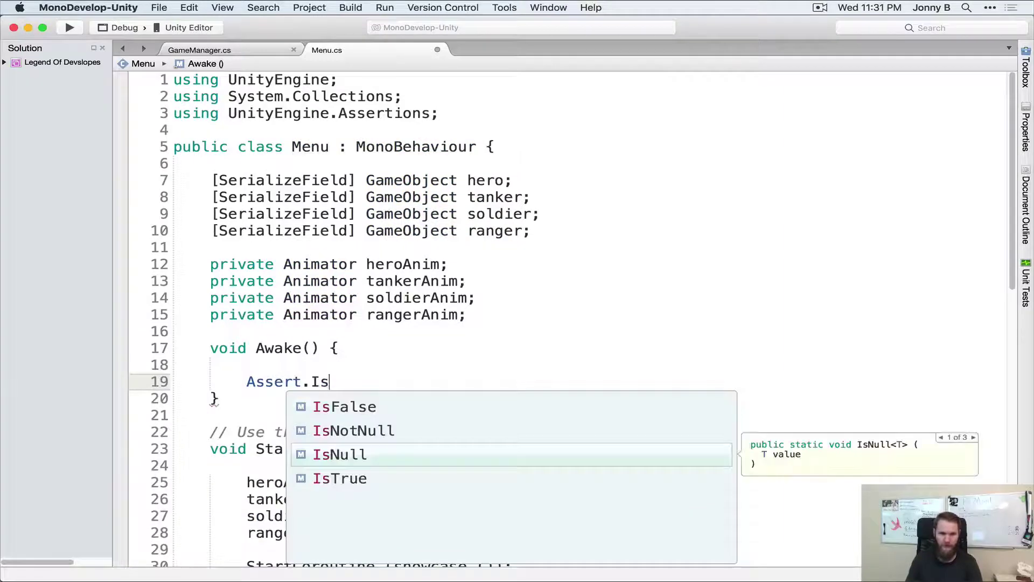
key("Up")
key("Return")
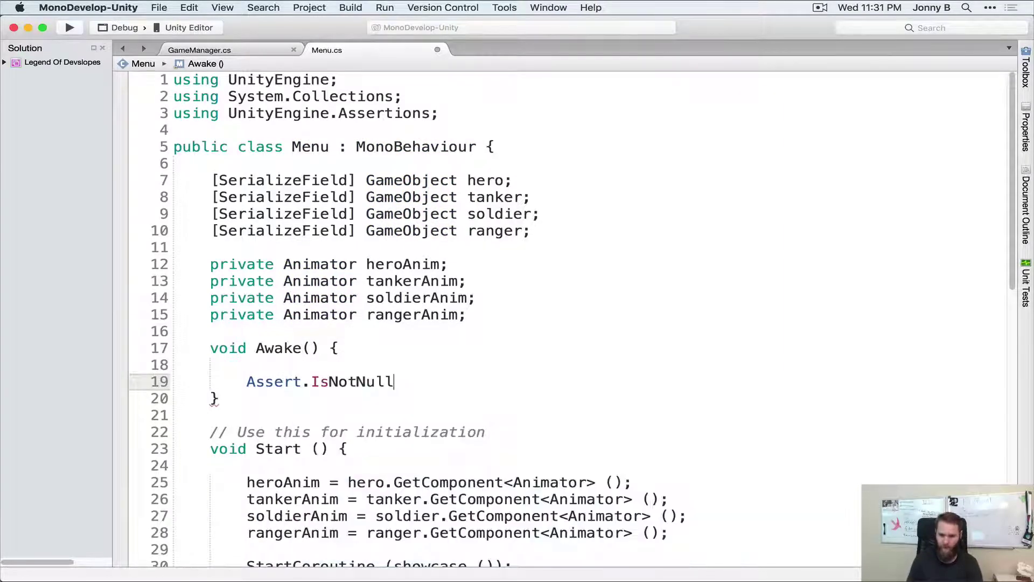
type("(hero)")
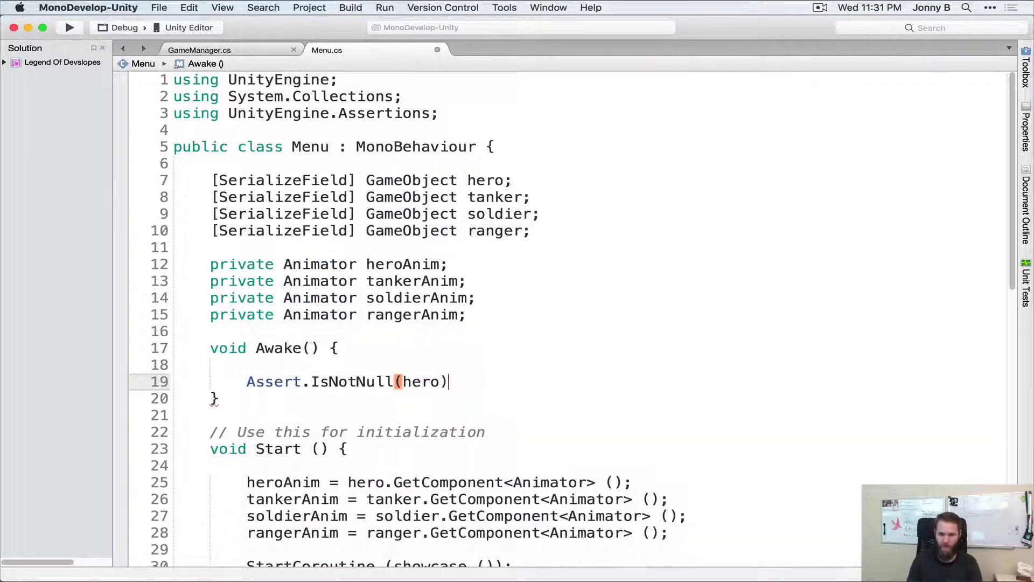
type(";")
key("Return")
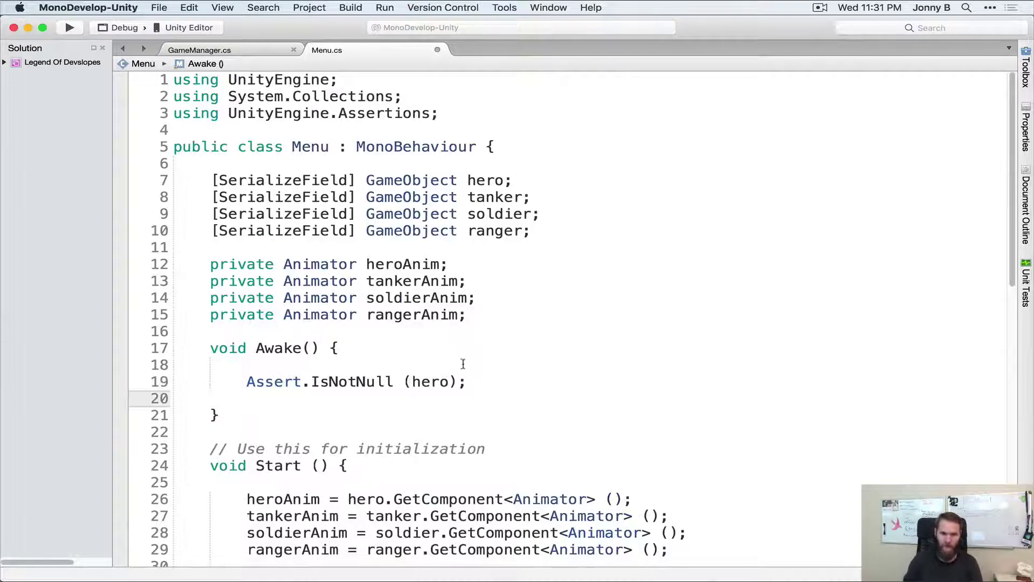
- Duplicate the Assert.IsNotNull (hero); line three times below itself in Awake, dismissing the process-attach dialog
left_click_drag(467, 381, 256, 386)
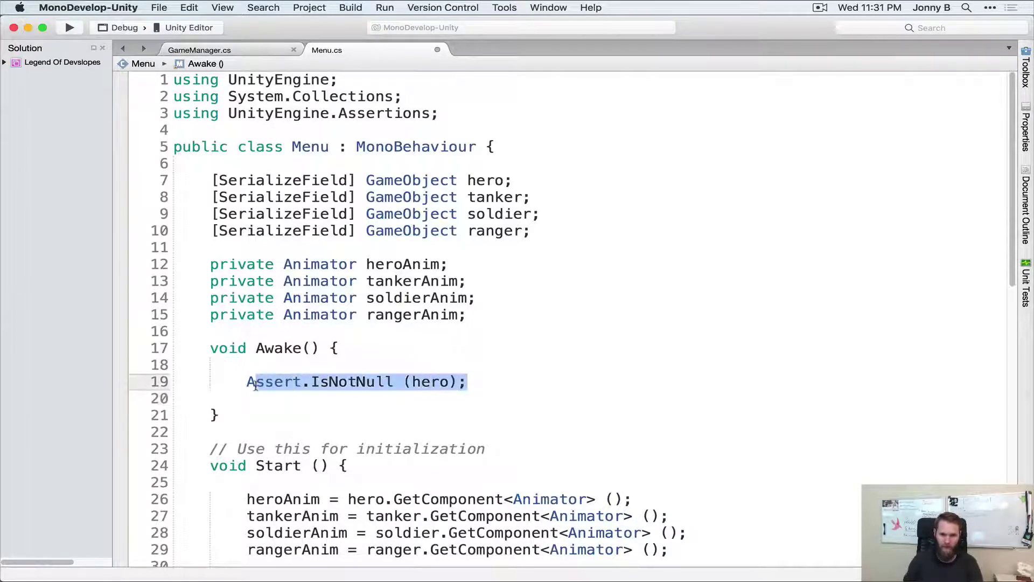
left_click(483, 383)
key("Return")
type("Assert.IsNotNull (hero);")
key("Return")
type("Assert.IsNotNull (hero);")
key("super+Return")
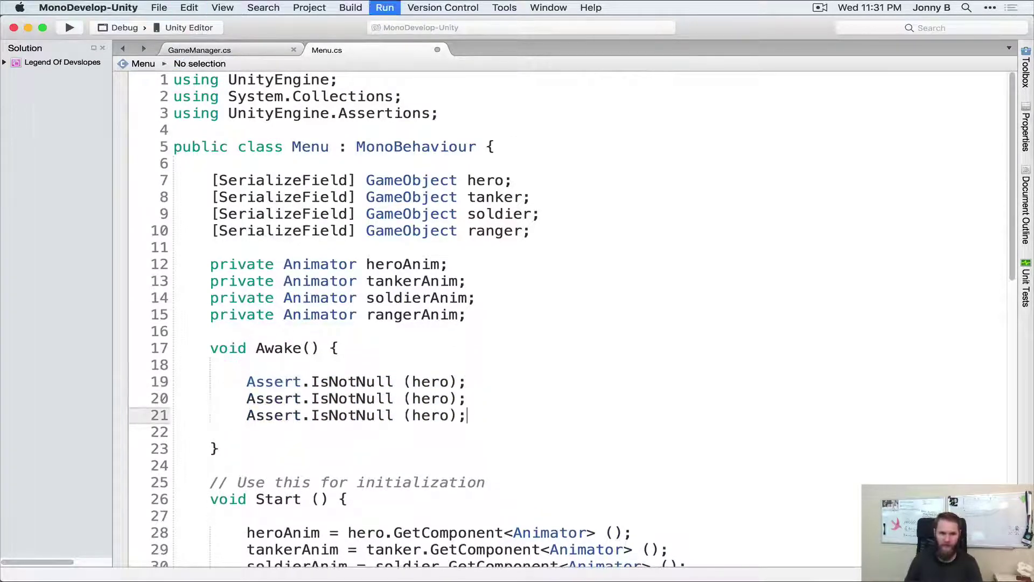
key("Return")
type("Assert.IsNotNull (hero);")
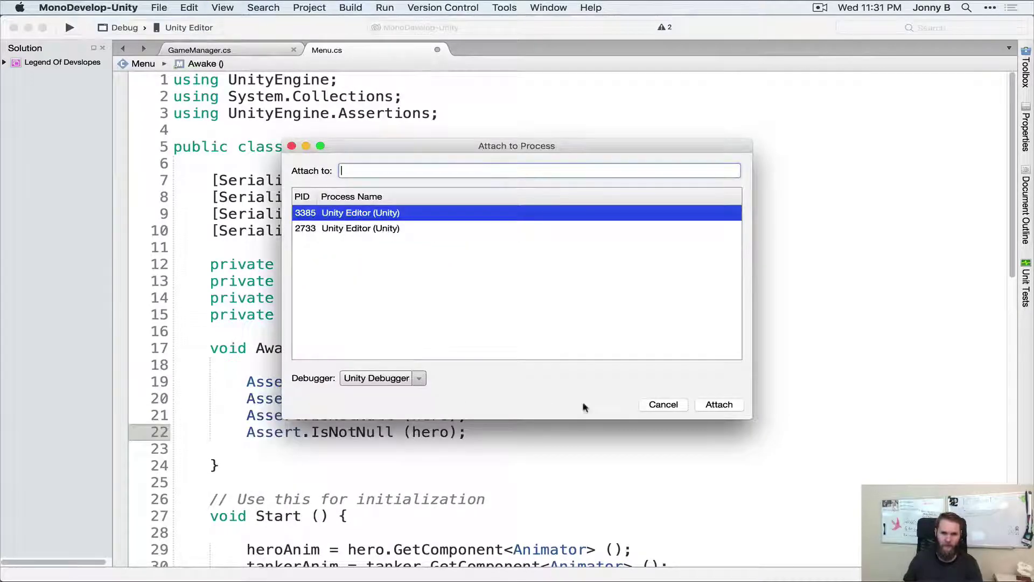
left_click(663, 405)
- Change the arguments of the three copied assertions to tanker, soldier and ranger, and save the script
double_click(433, 400)
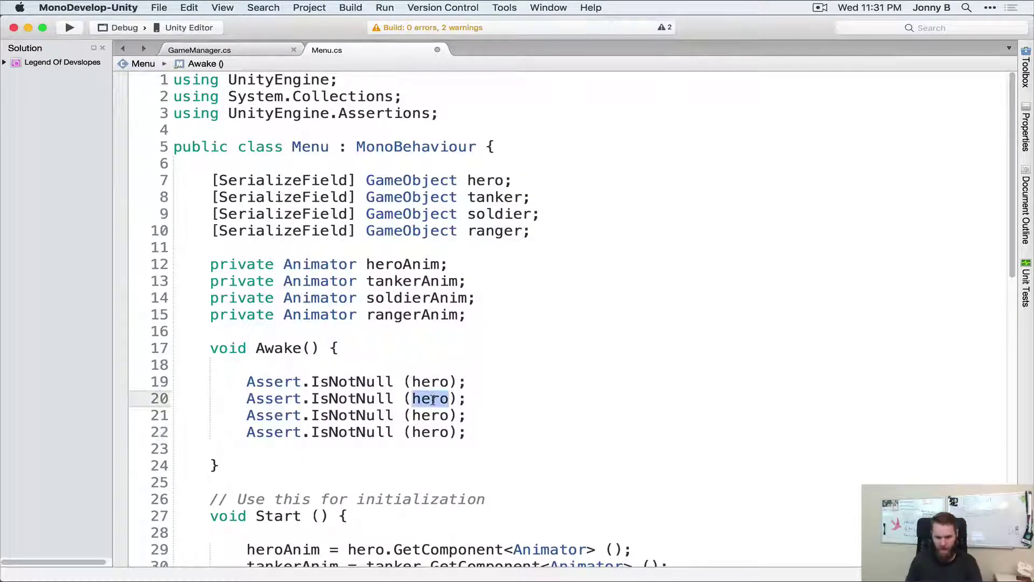
type("tanker")
key("Return")
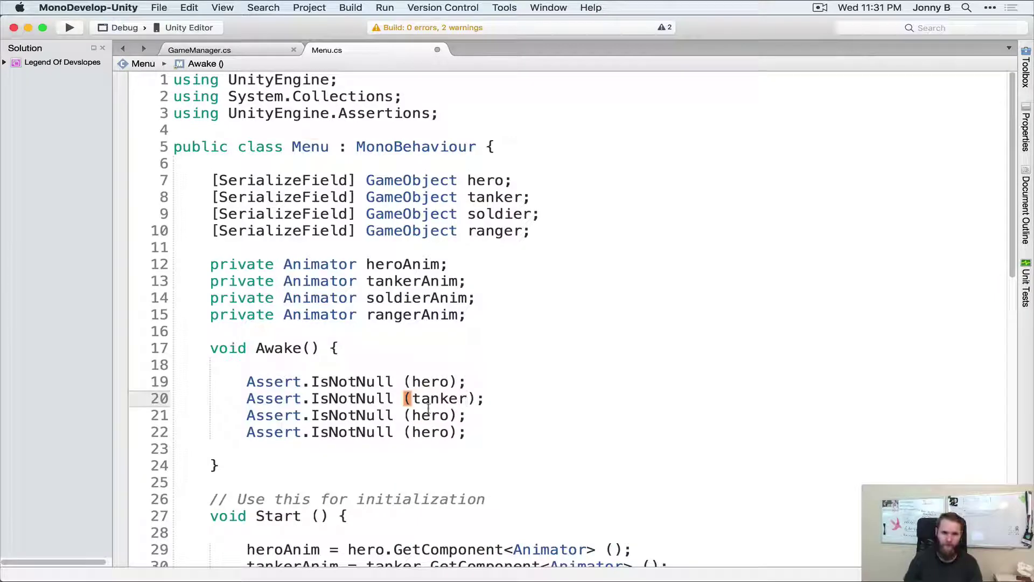
double_click(429, 415)
type("soldier")
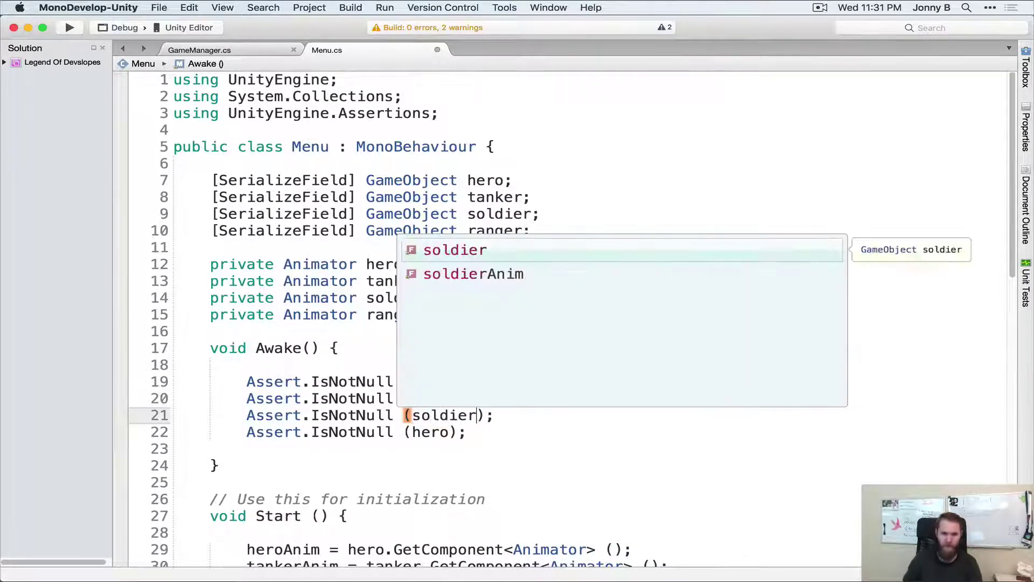
left_click(501, 448)
double_click(431, 432)
type("ranger")
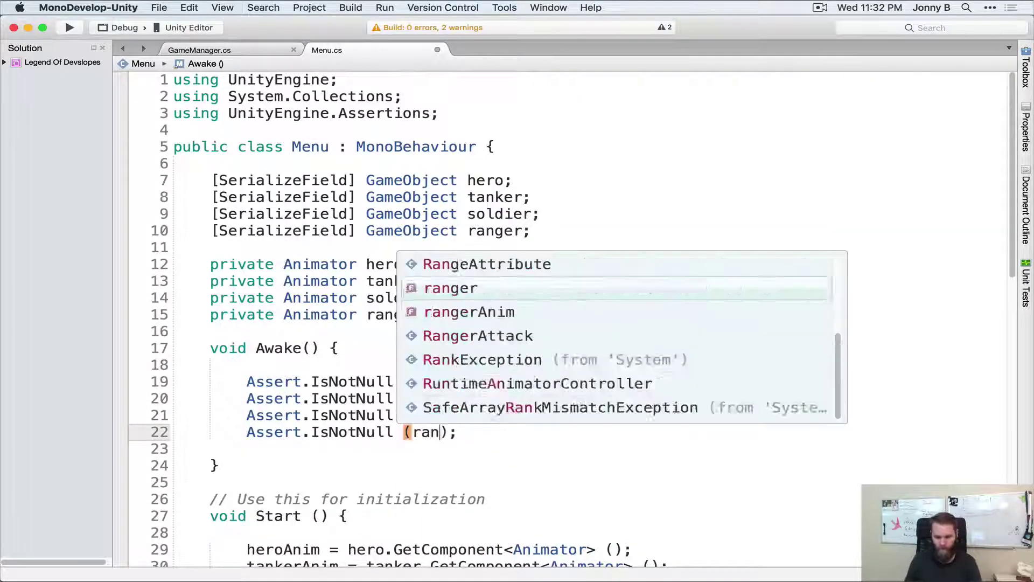
left_click(524, 450)
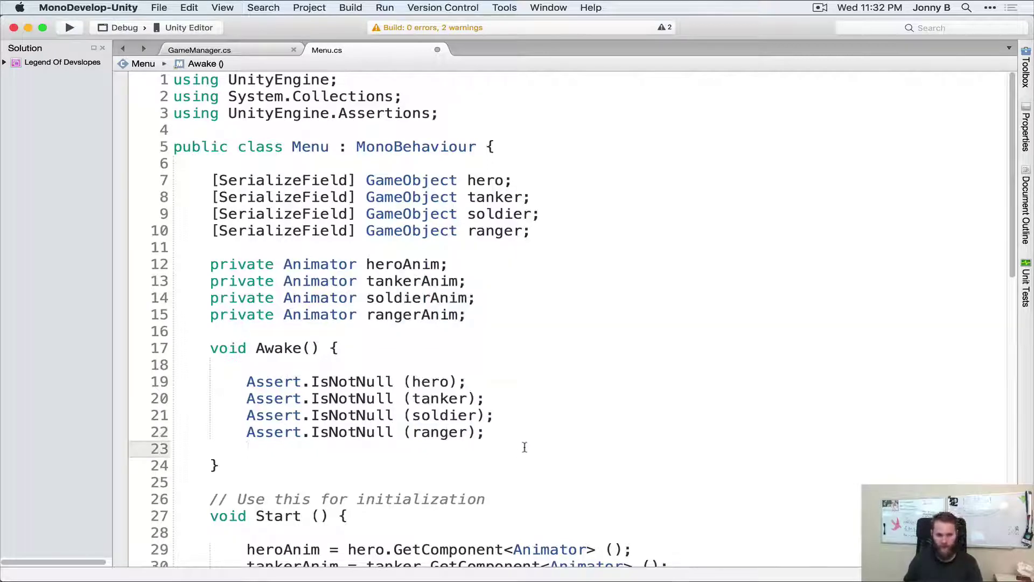
key("super+s")
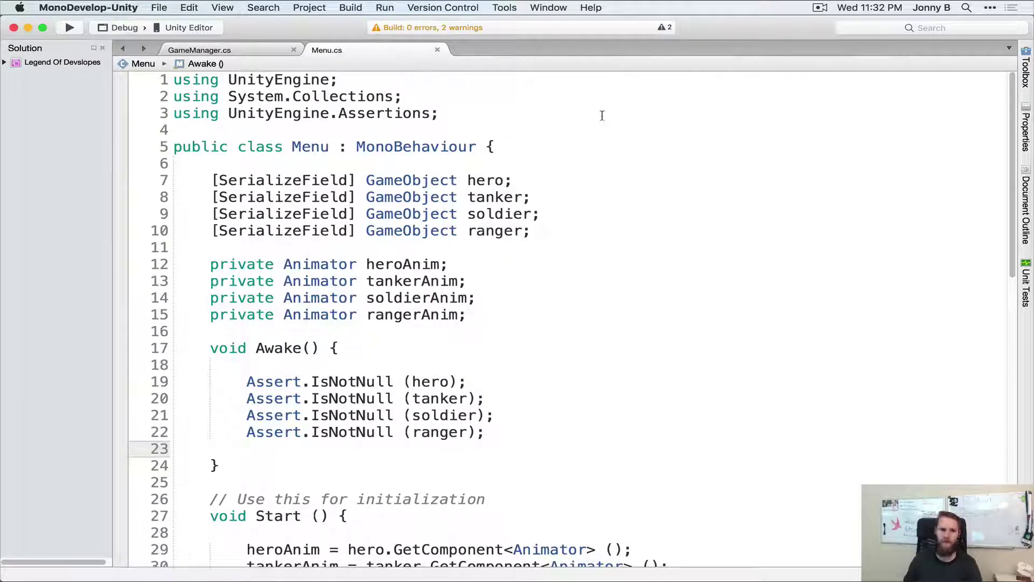
- Play the GameMenu scene in Unity to watch the attack showcase, stop it, and return to MonoDevelop to review the showcase coroutine
key("super+Tab")
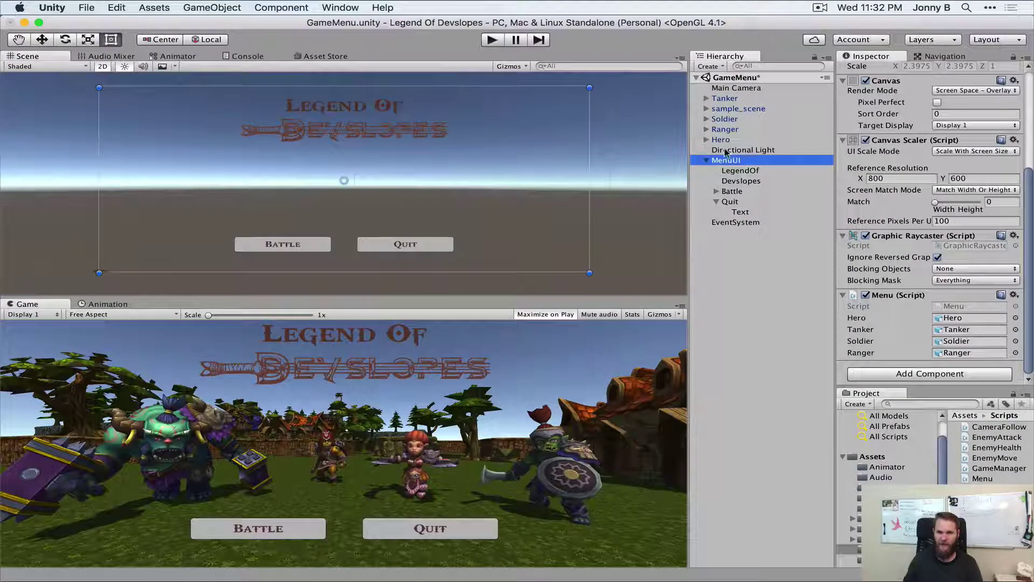
left_click(491, 40)
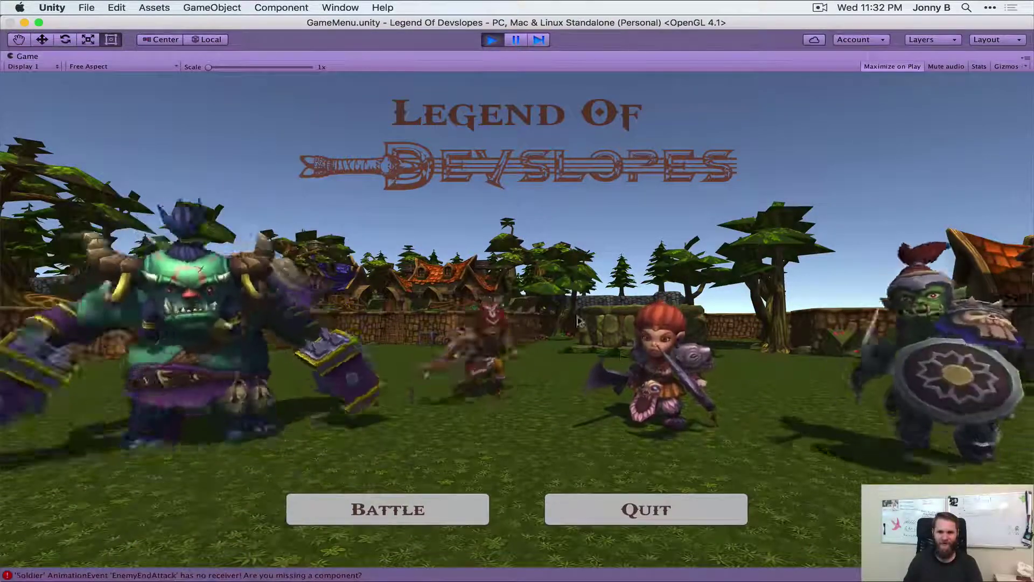
left_click(490, 41)
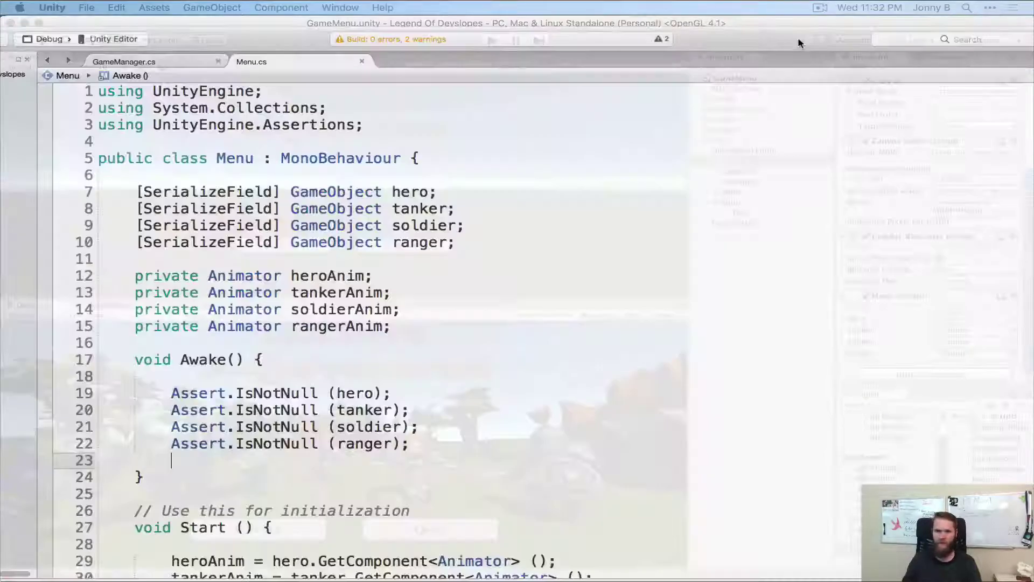
scroll(612, 292, "down", 10)
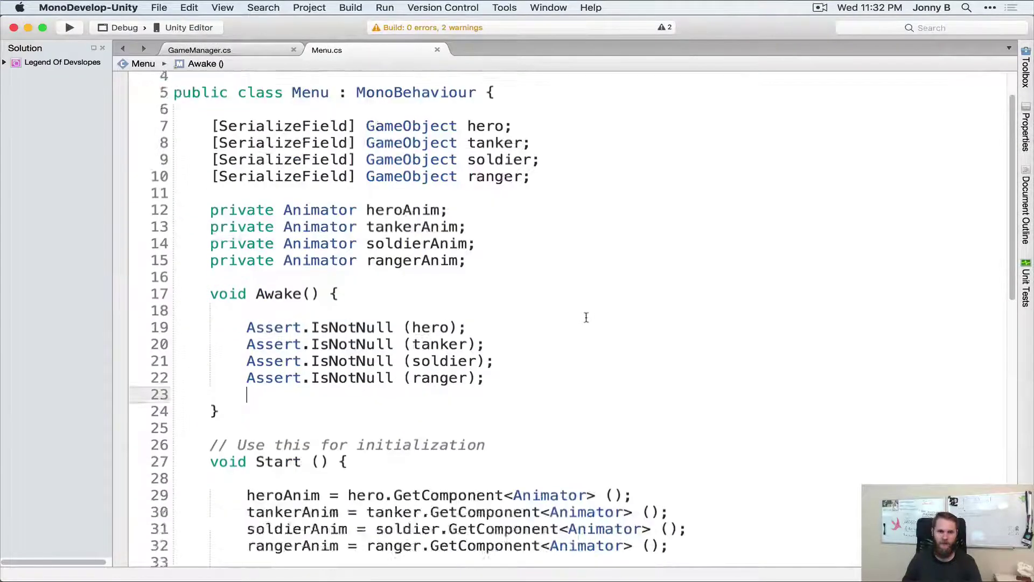
scroll(598, 305, "up", 3)
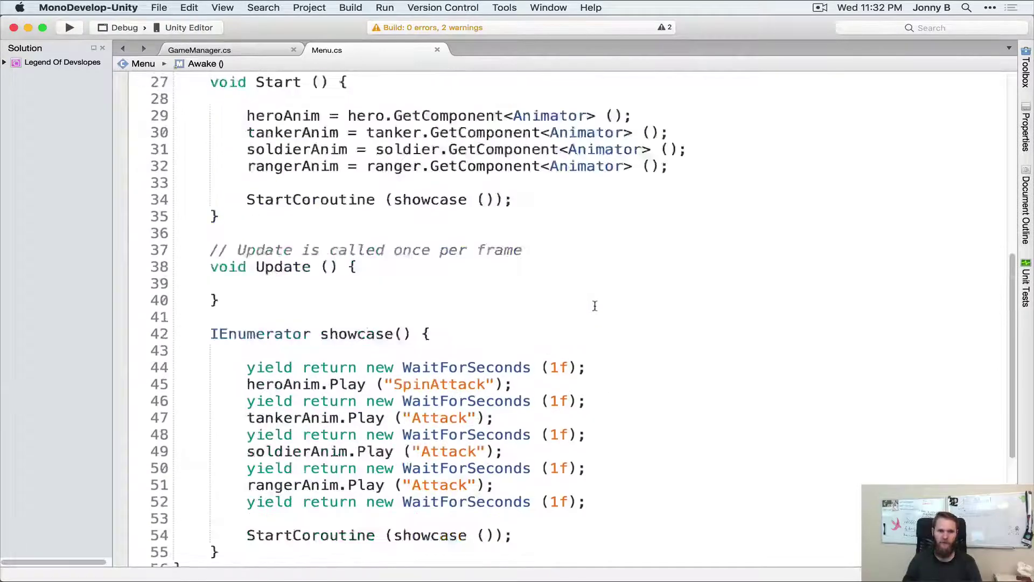
- Declare a public void Battle() method with an open body below the showcase coroutine in Menu.cs
scroll(590, 307, "down", 3)
left_click(242, 441)
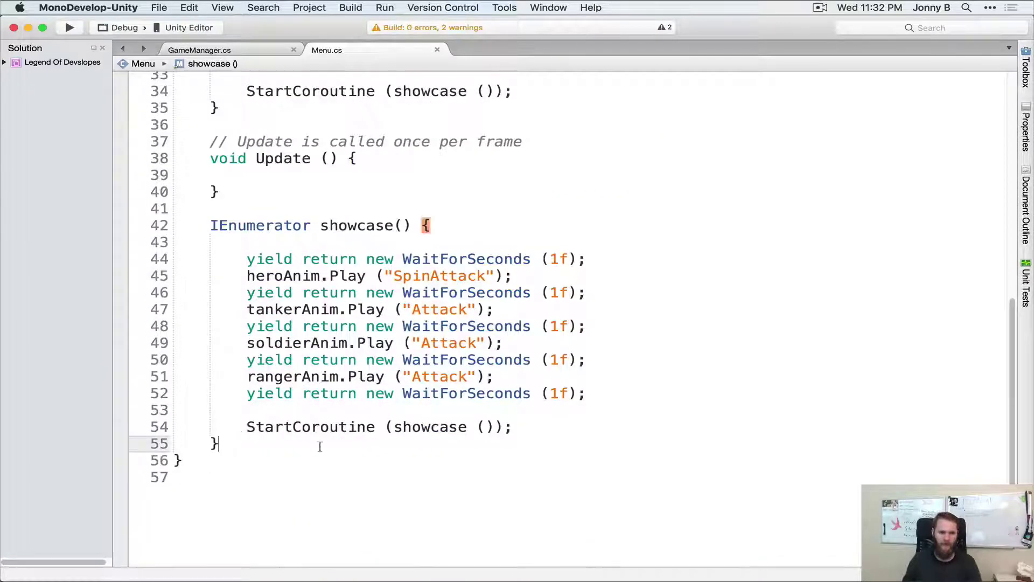
key("Return")
key("Return")
type("prop")
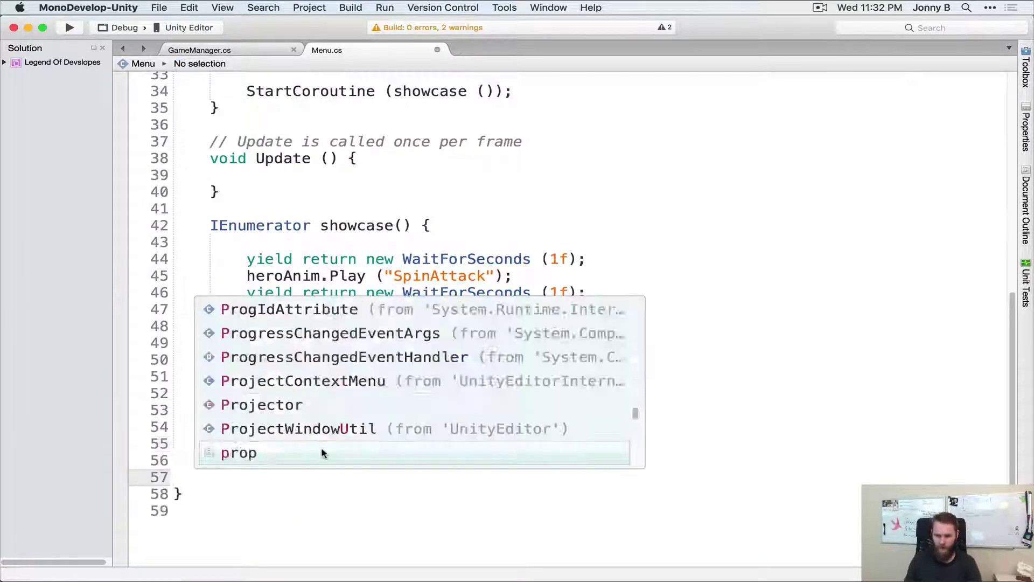
key("BackSpace")
key("BackSpace")
key("BackSpace")
type("ublic void")
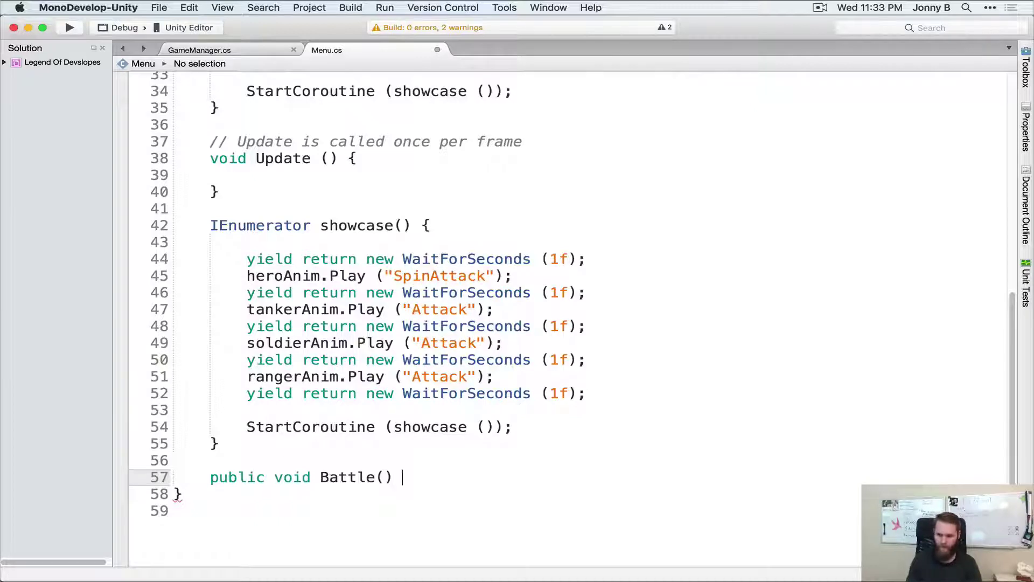
type("{")
key("Return")
- Inside Battle, write SceneManager.LoadScene ("Level"); using the SceneManager class from UnityEngine.SceneManagement
type("Scene")
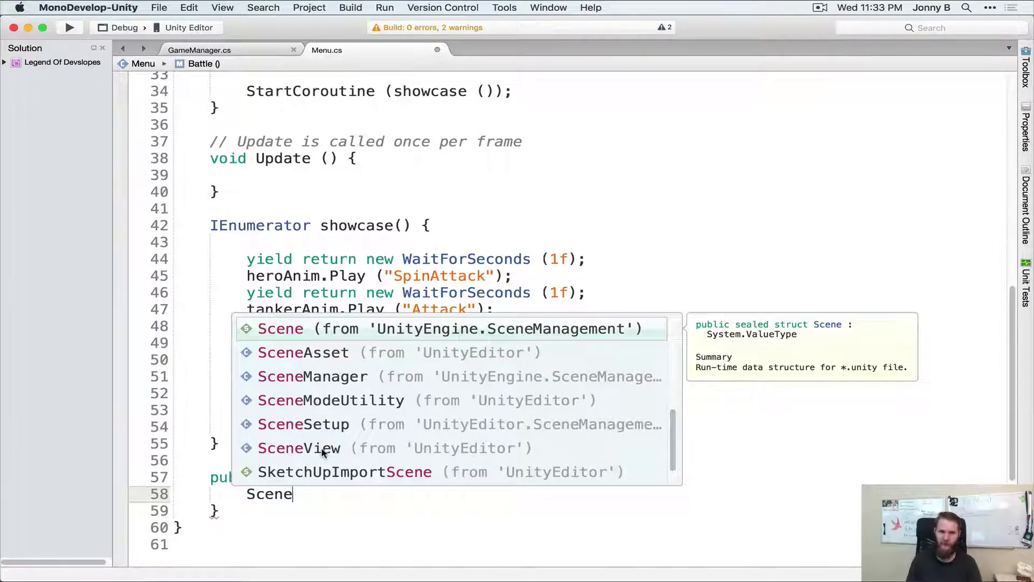
key("Down")
key("Down")
key("Return")
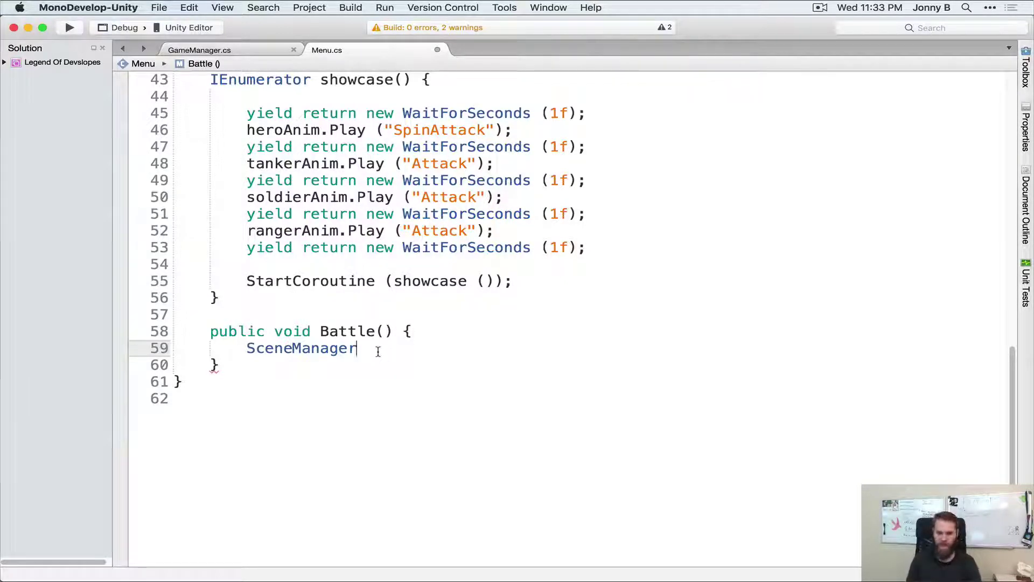
type(".")
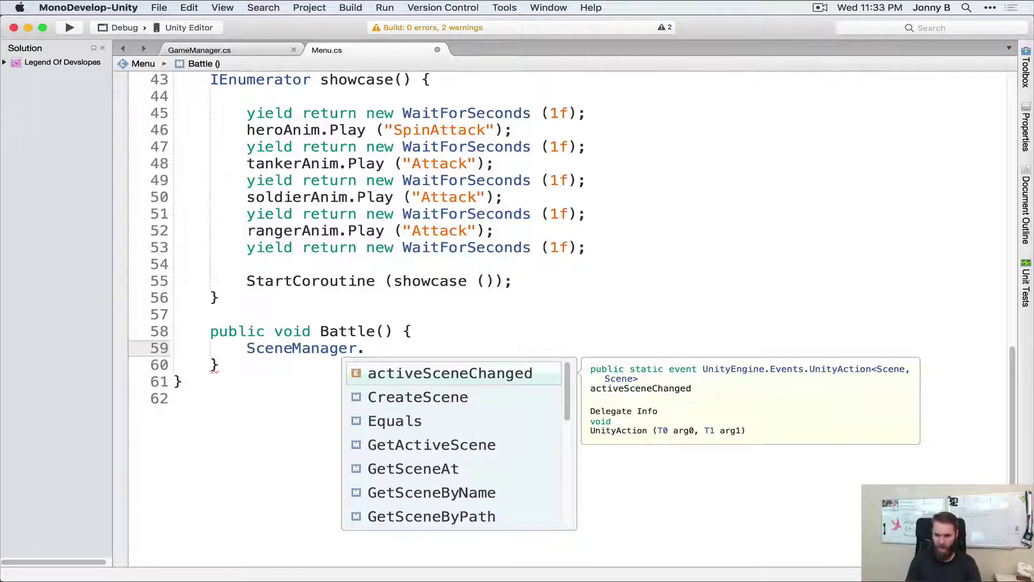
type("LoadScene")
key("Return")
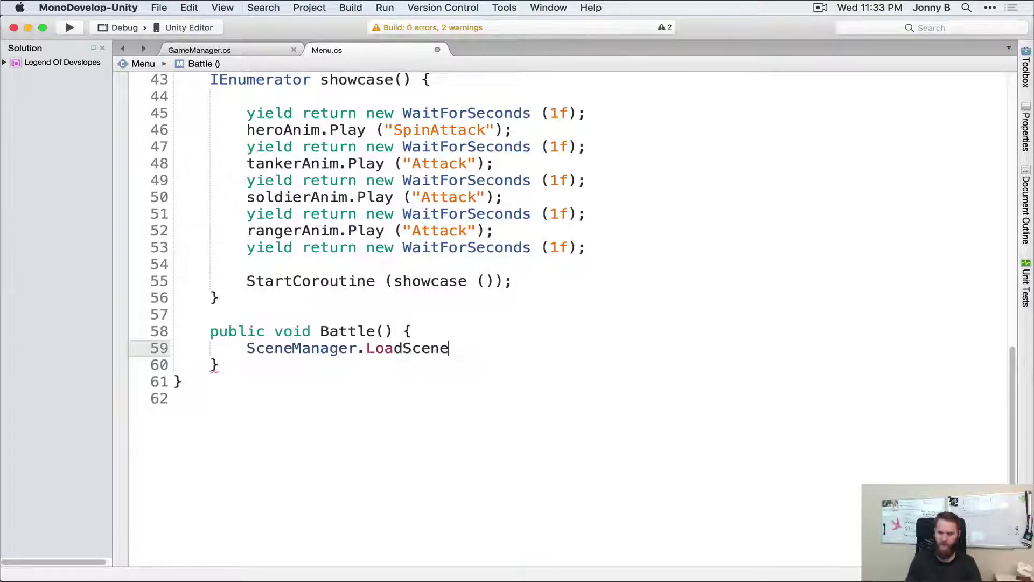
type("(")
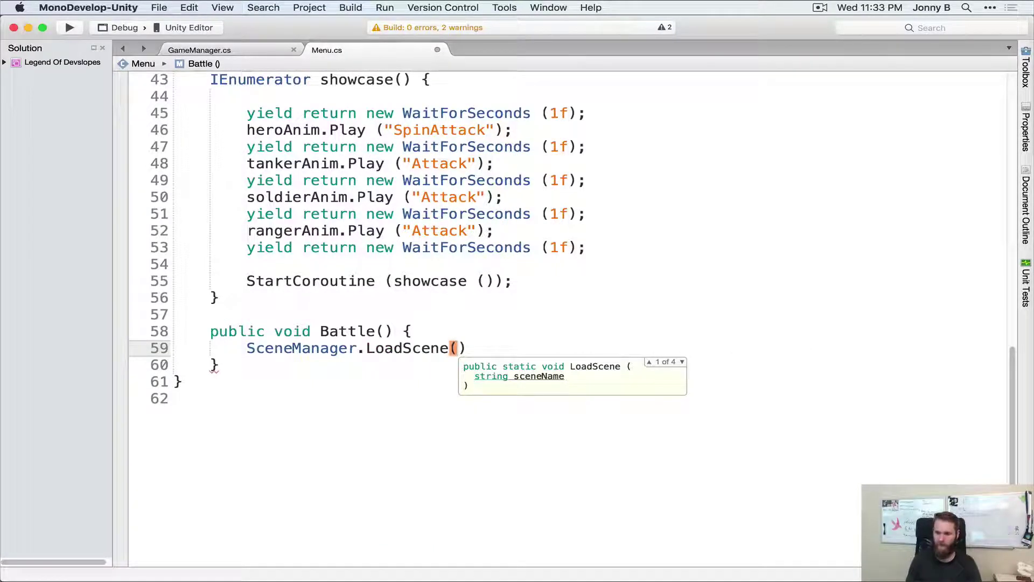
type("\"Level\")")
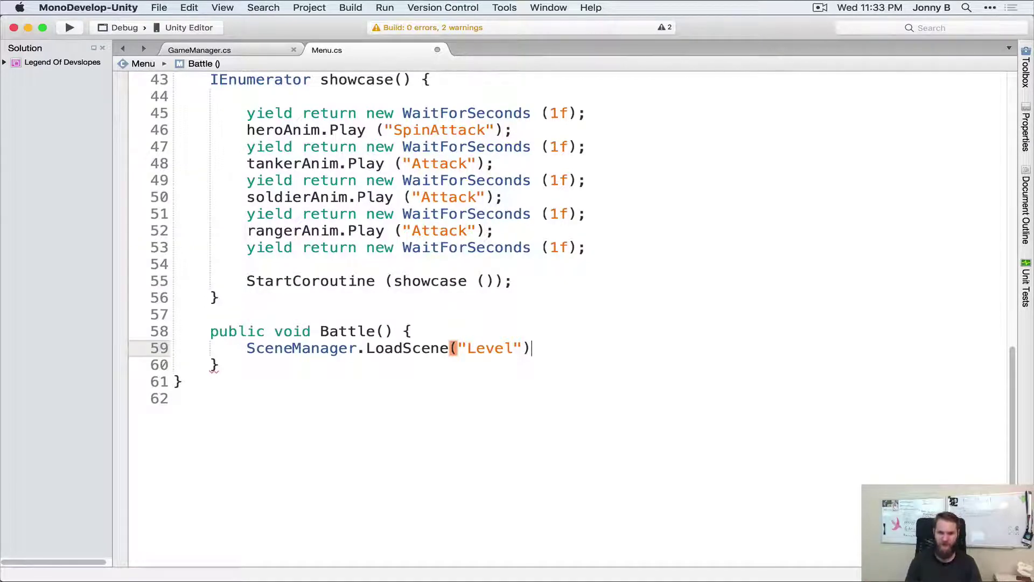
type(";")
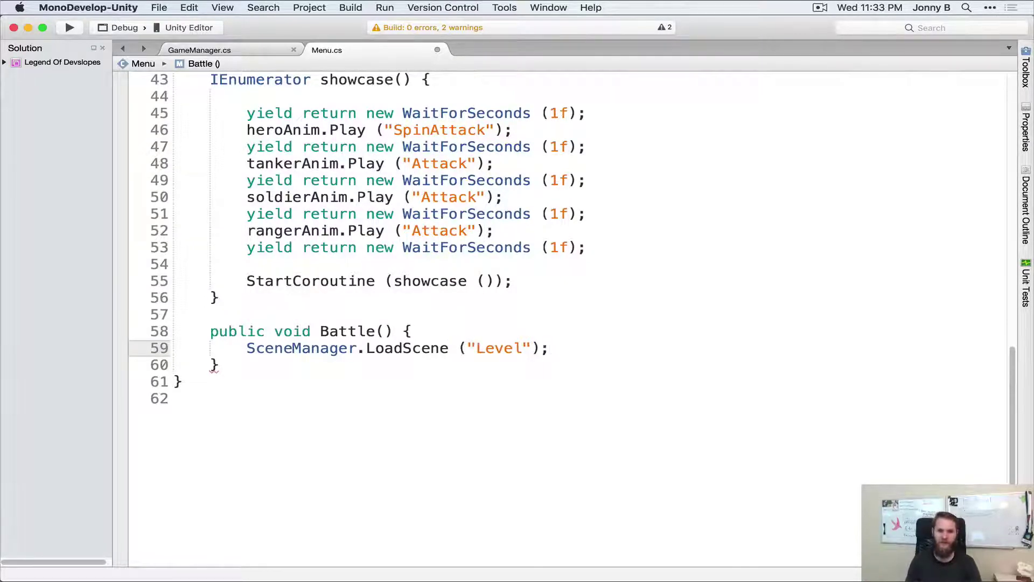
- Declare a public void Quit() method with an open body below the Battle method
left_click(219, 365)
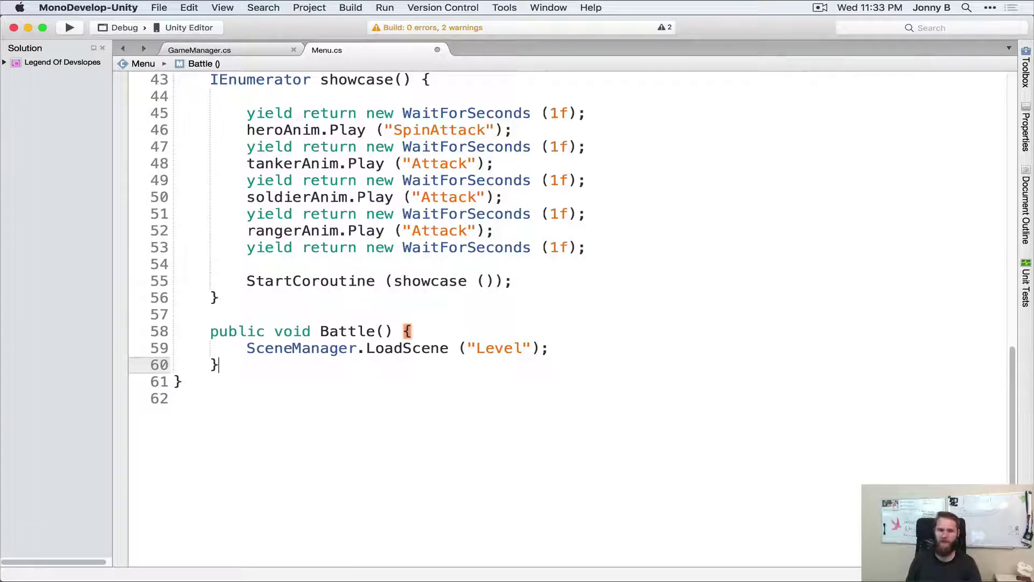
key("Return")
key("Return")
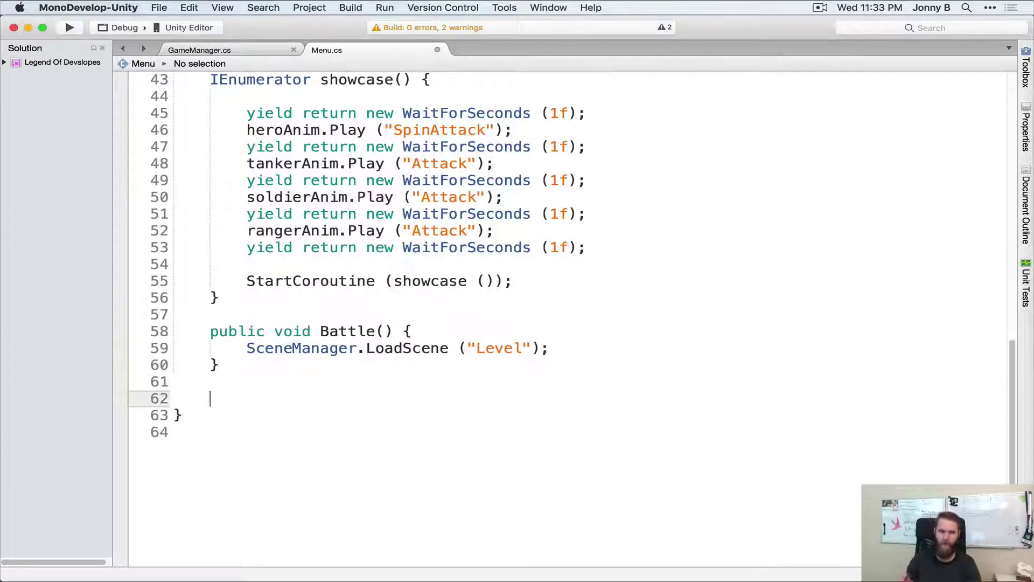
type("public void Q")
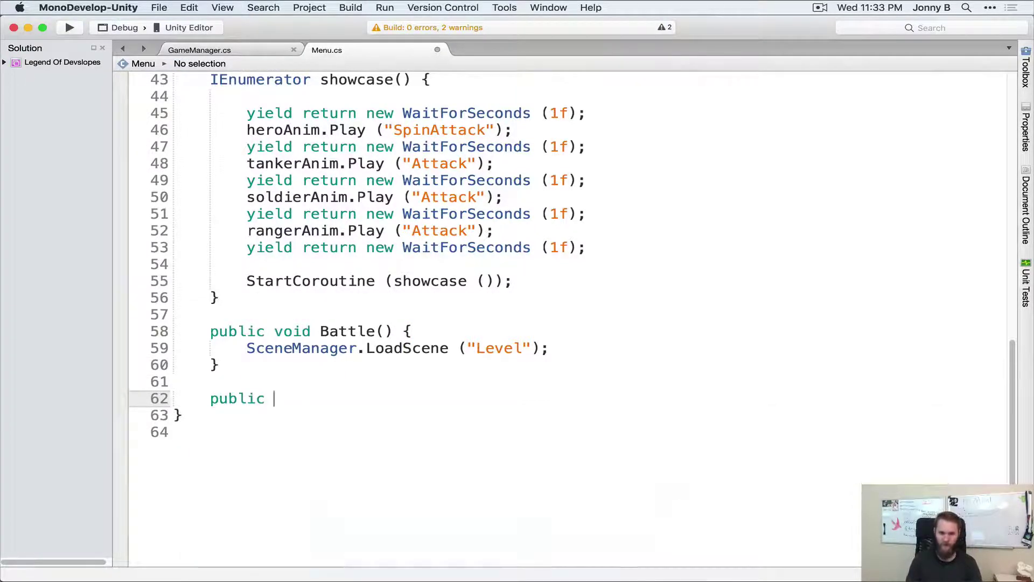
type("uit() {")
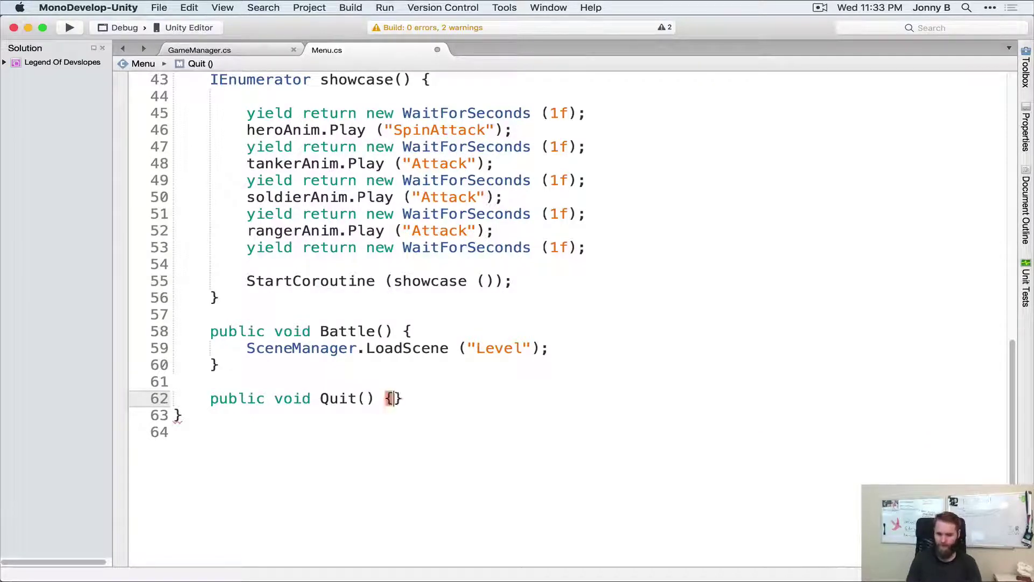
key("Return")
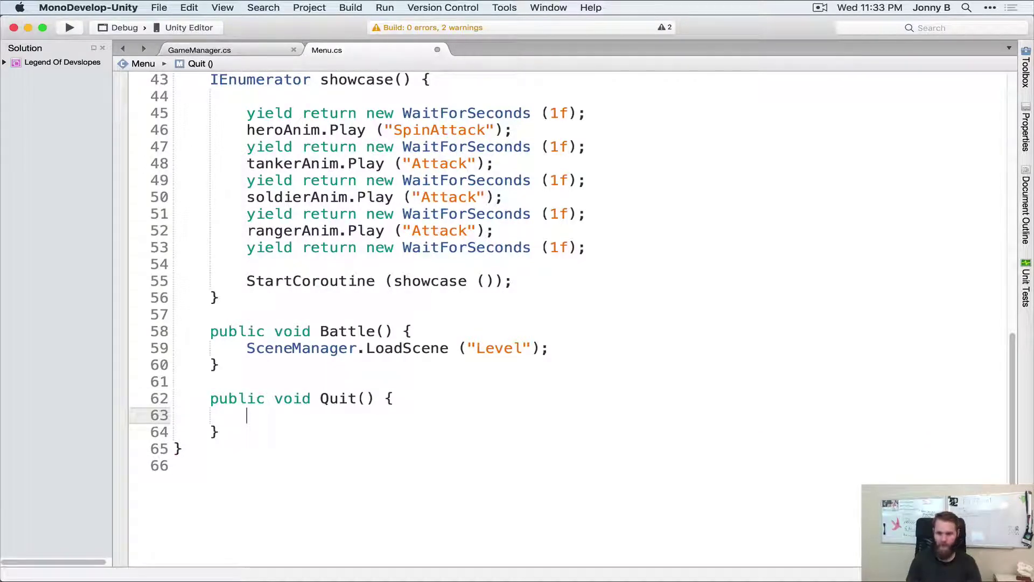
- Inside Quit, write Application.Quit (); and save the script
type("Application.Quit ")
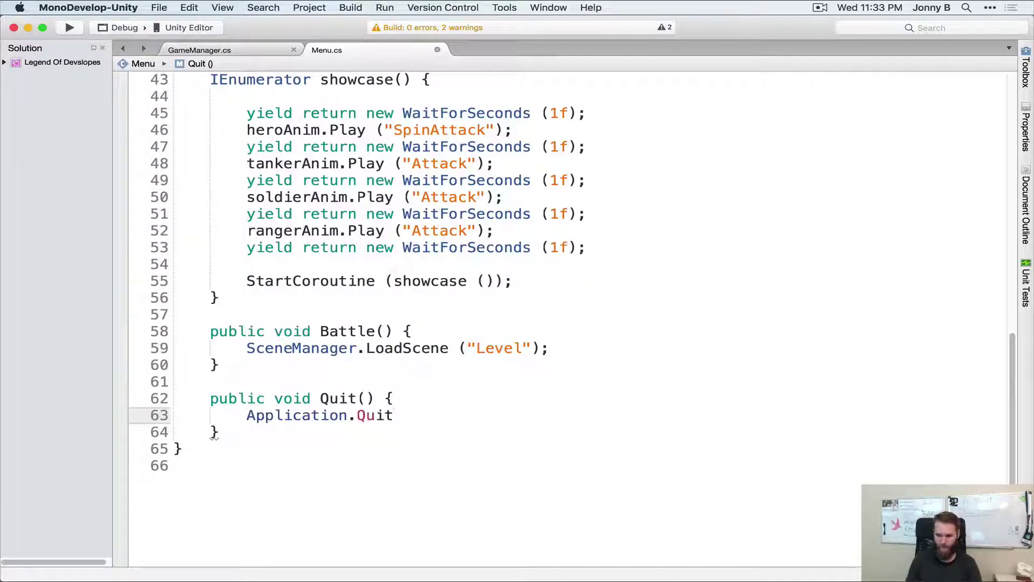
type("();")
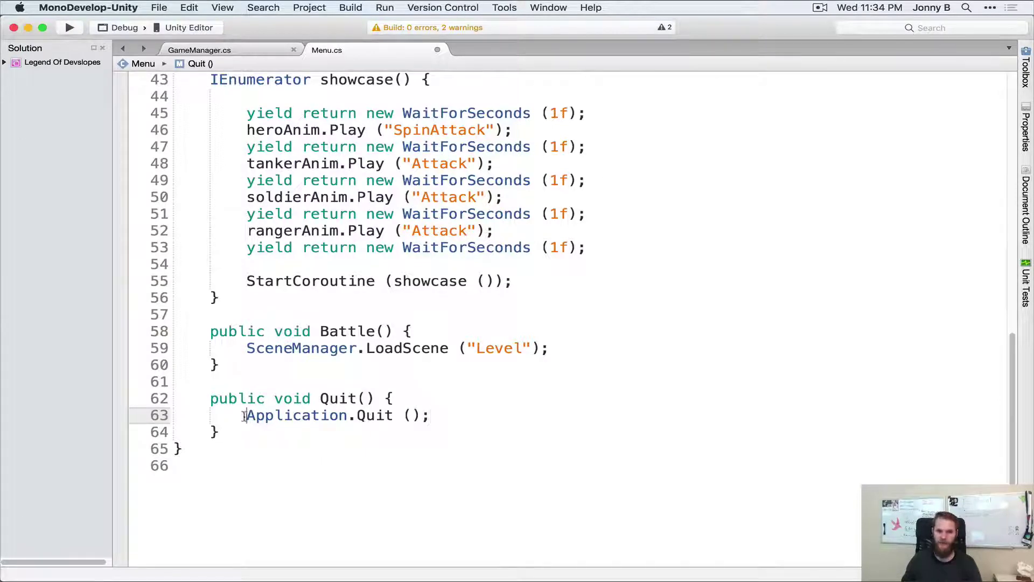
left_click_drag(244, 416, 497, 415)
left_click(507, 412)
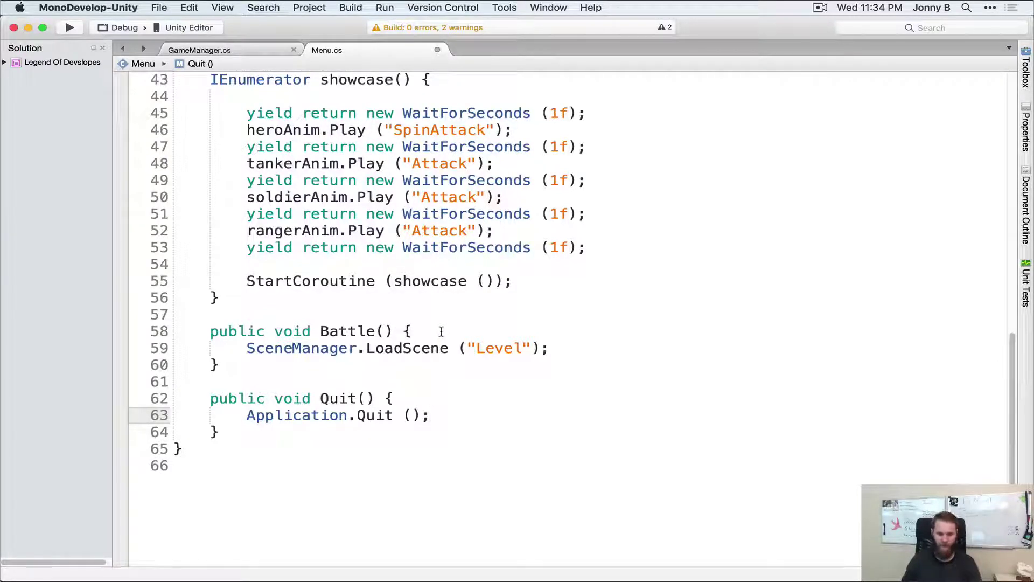
key("super+s")
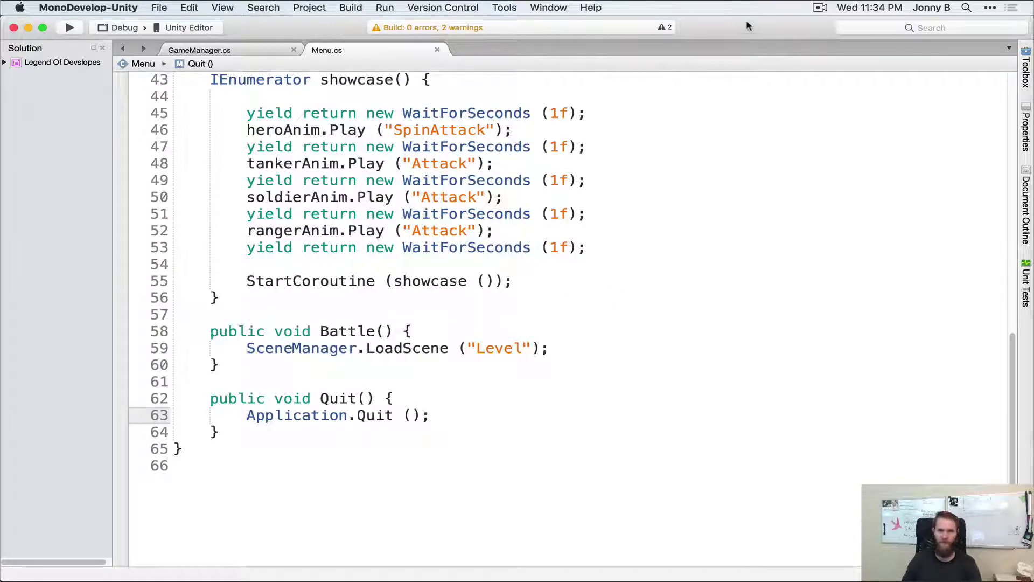
- Switch to Unity and add an On Click entry to the Battle button with MenuUI as its target object
key("super+Tab")
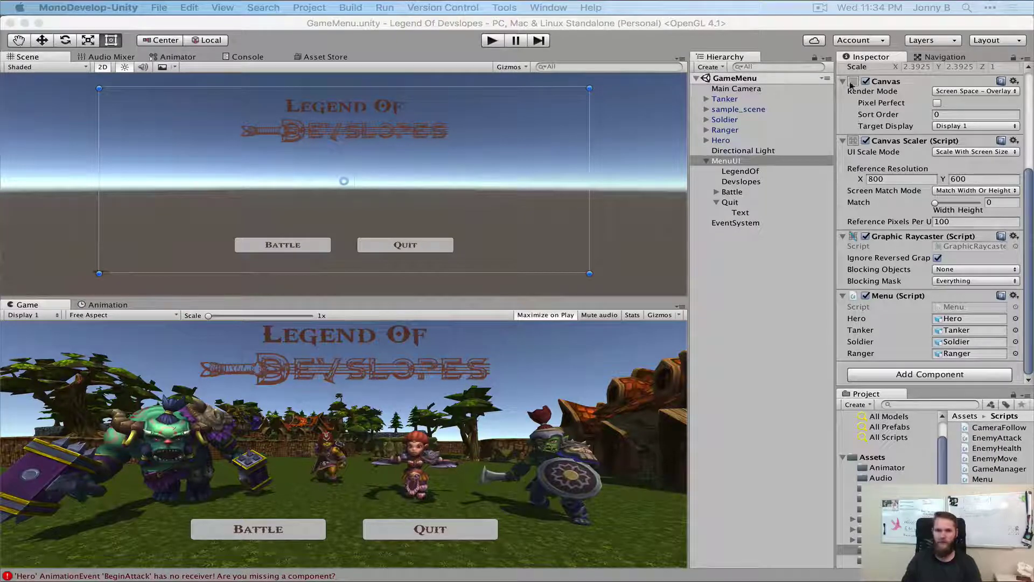
left_click(751, 25)
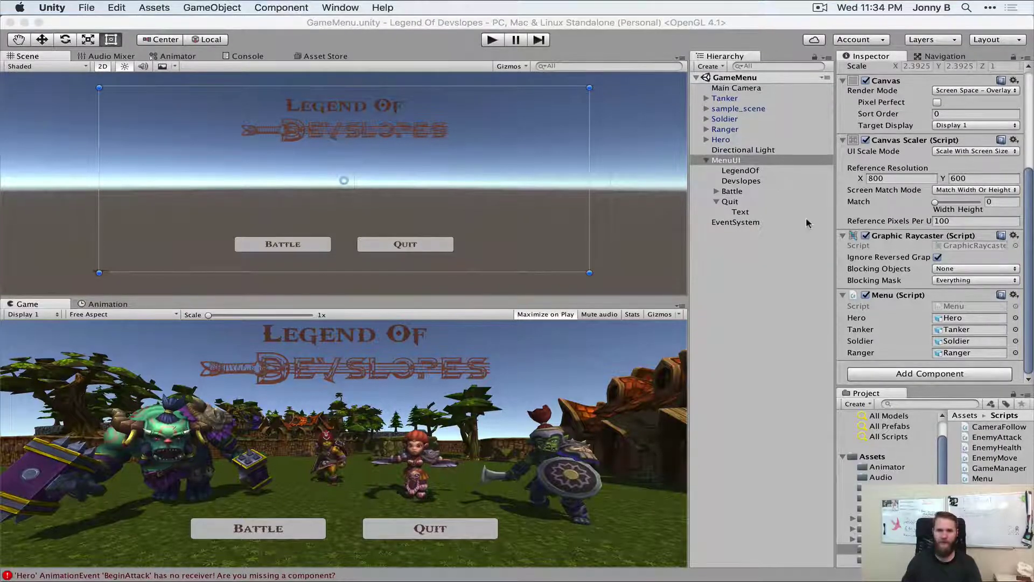
left_click(717, 201)
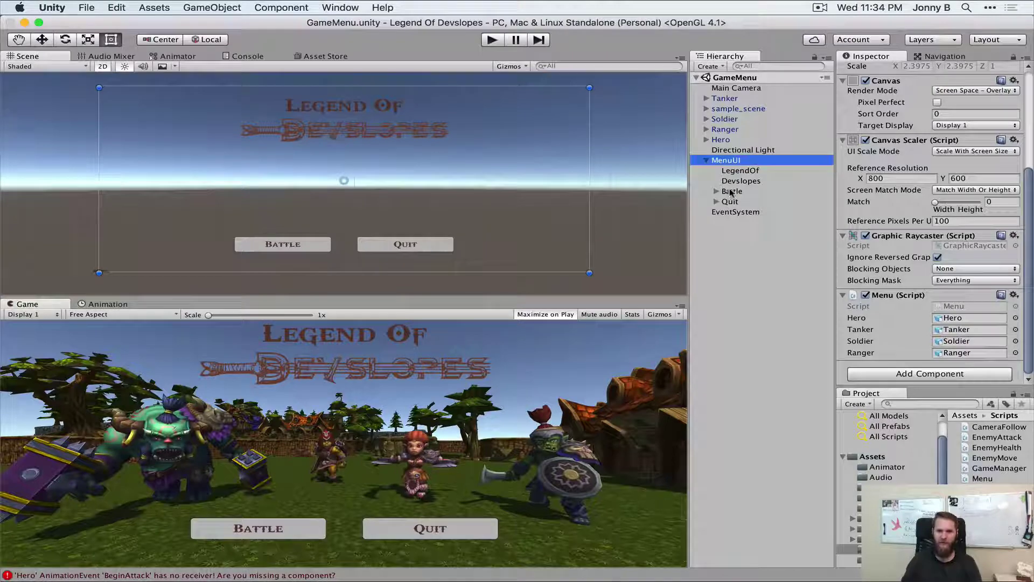
left_click(732, 191)
scroll(858, 188, "down", 1)
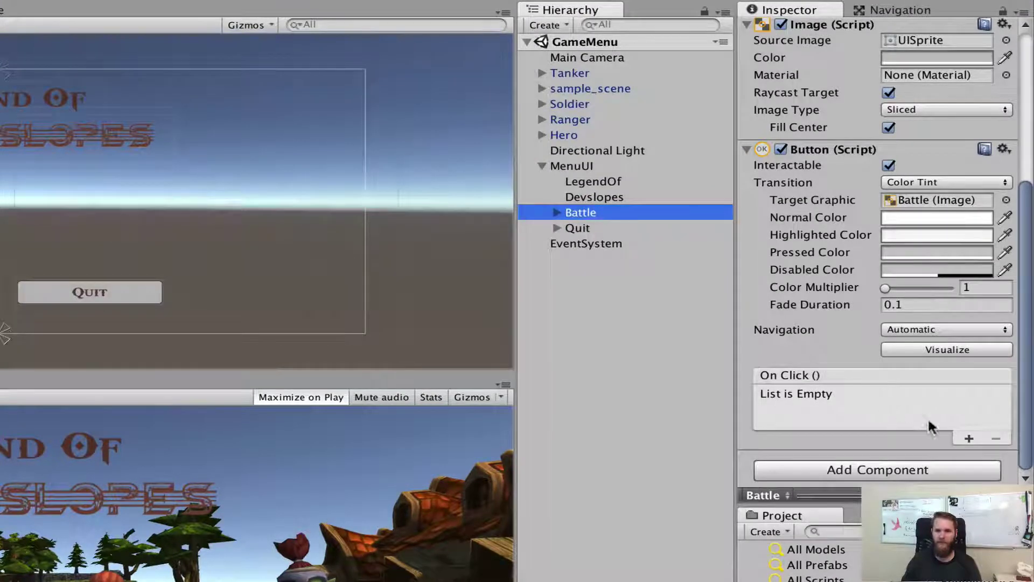
left_click(968, 437)
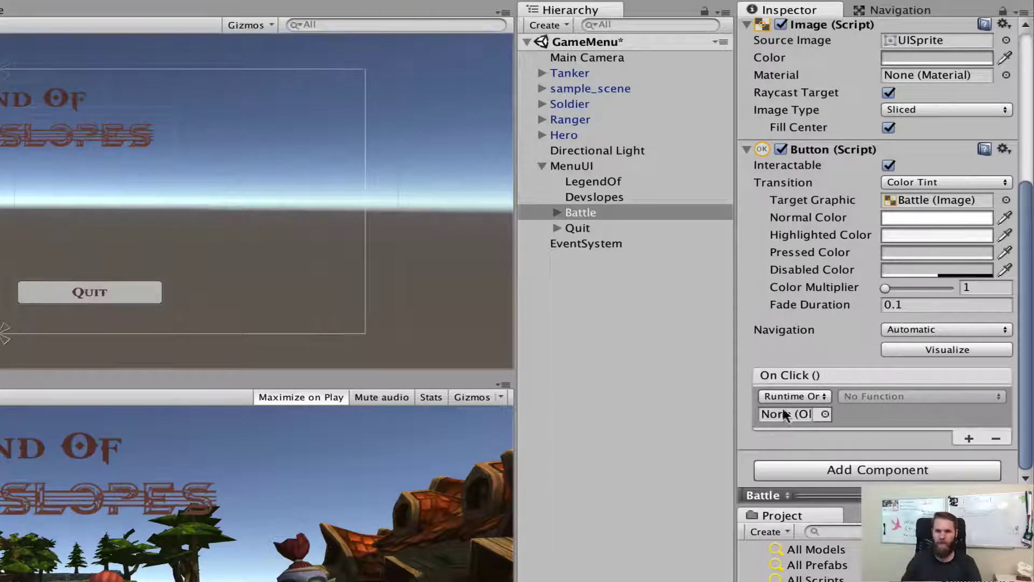
left_click_drag(734, 409, 515, 425)
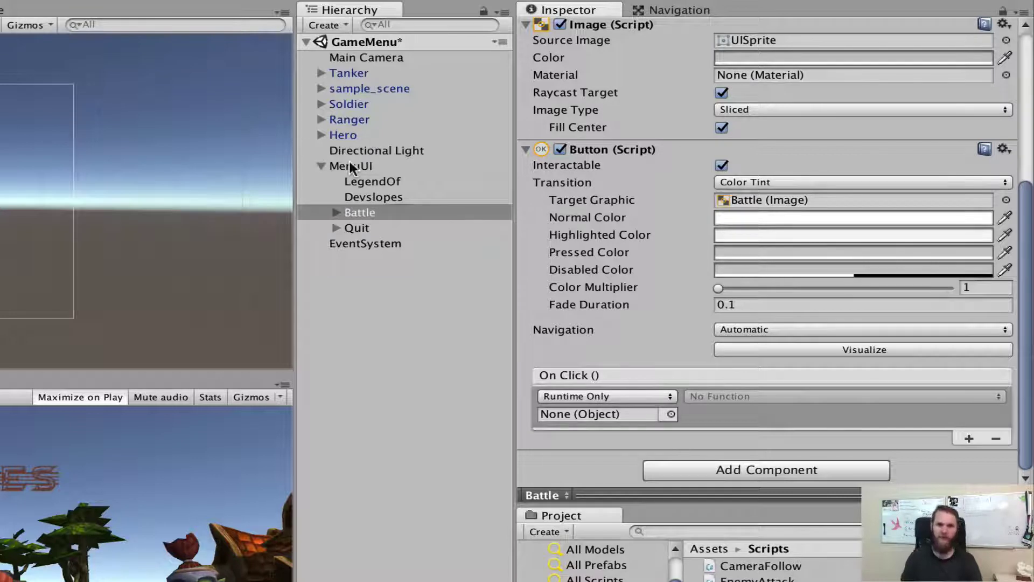
left_click_drag(349, 163, 577, 420)
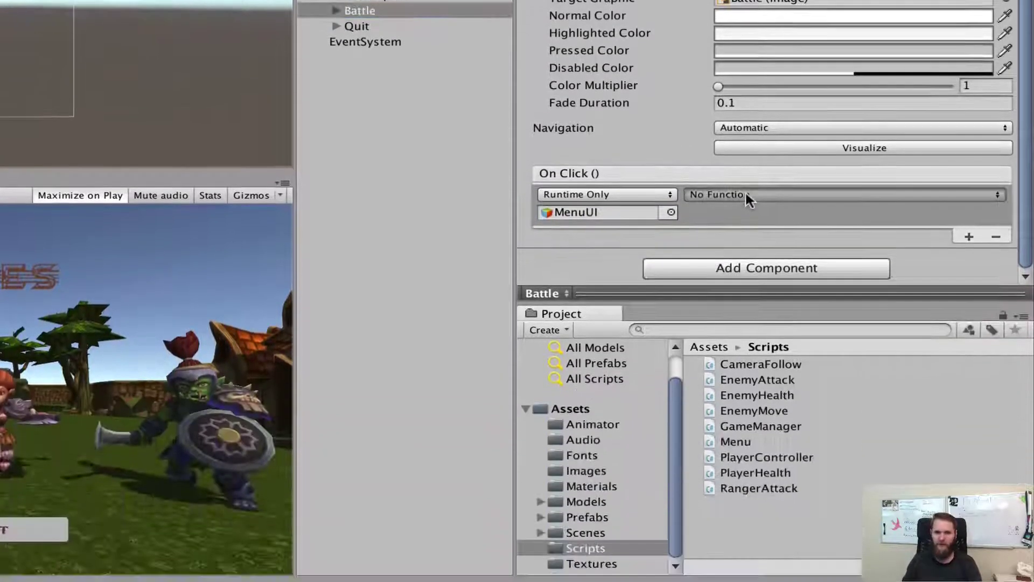
- Set the function of the Battle button's On Click entry to Menu's Battle ()
left_click(747, 197)
mouse_move(757, 307)
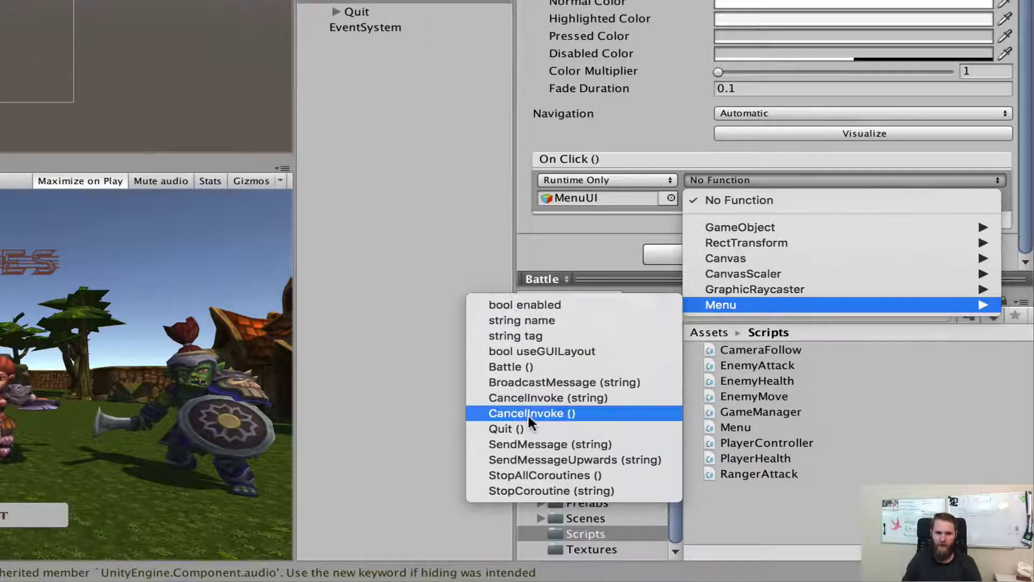
left_click(551, 365)
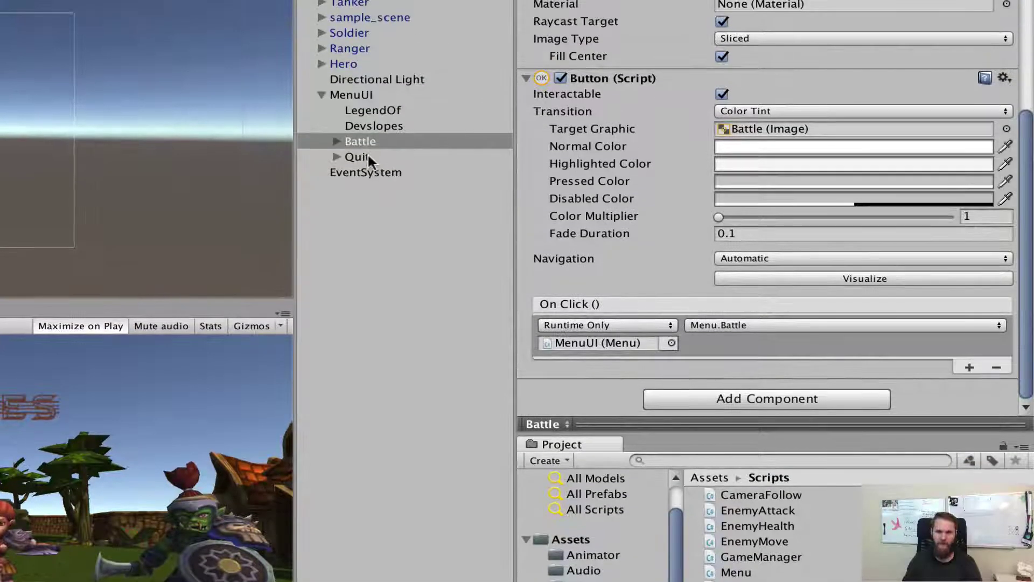
- Add an On Click entry to the Quit button that targets MenuUI and calls Menu's Quit ()
left_click(369, 156)
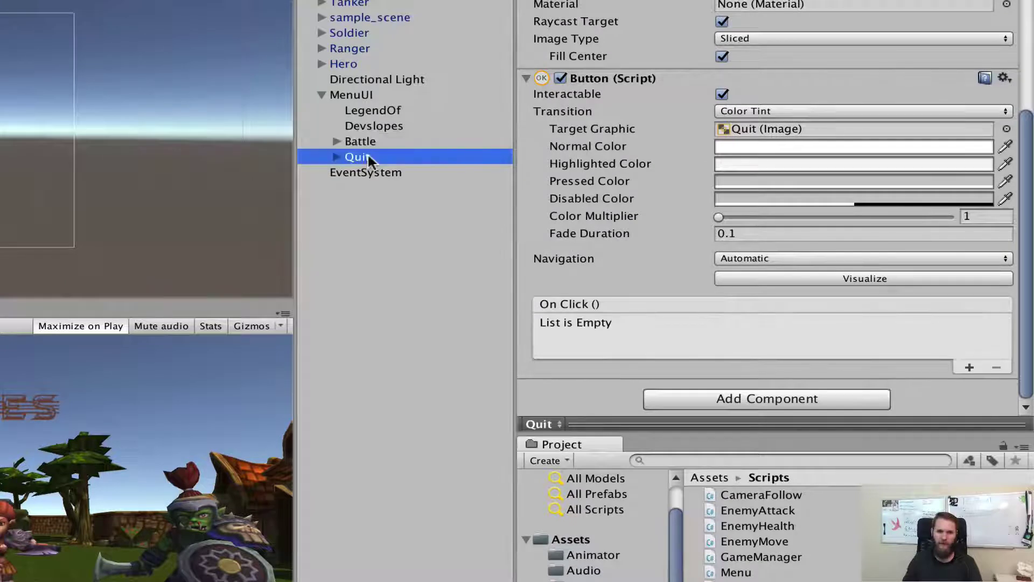
left_click(967, 367)
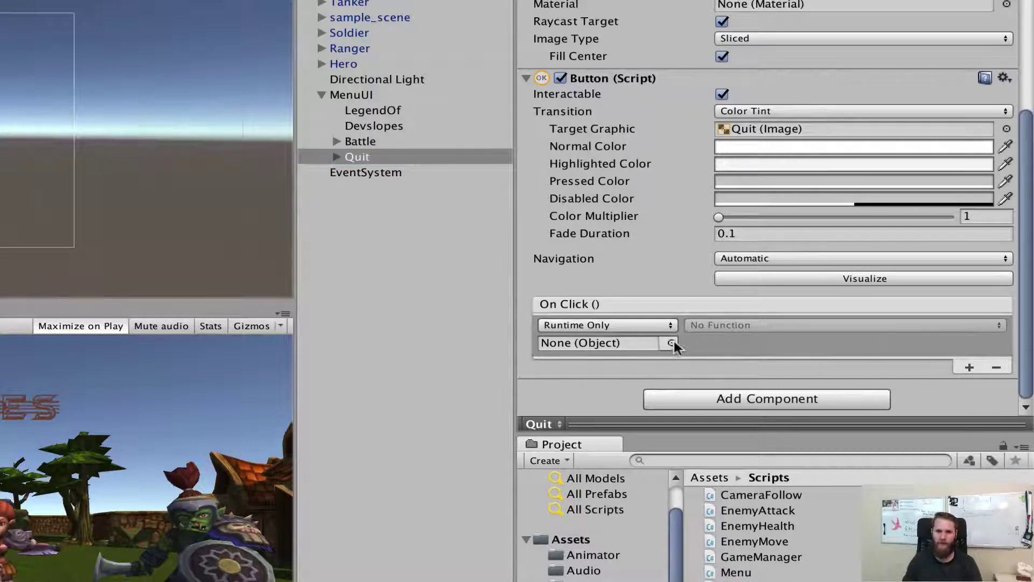
left_click_drag(350, 96, 558, 345)
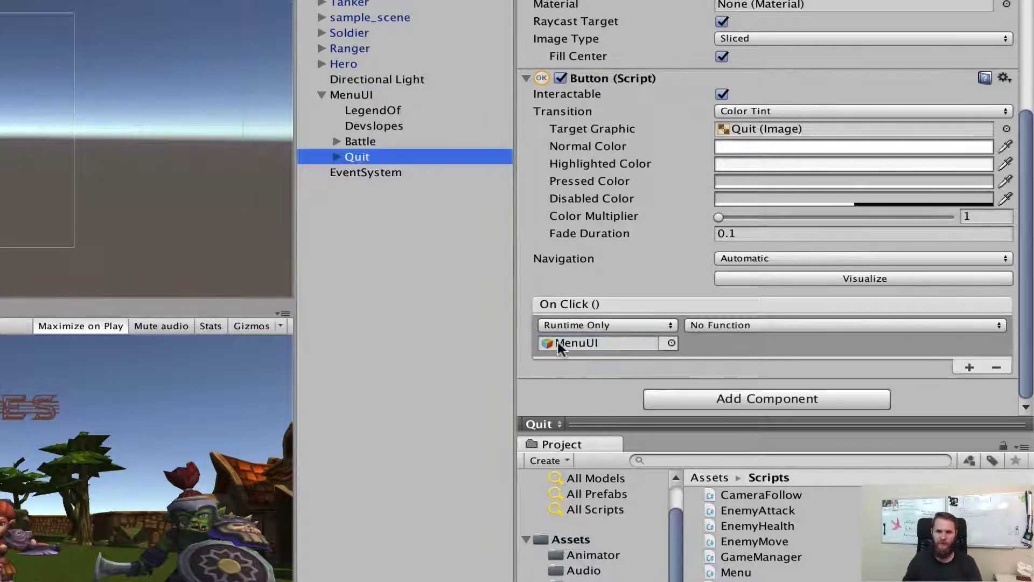
left_click(725, 325)
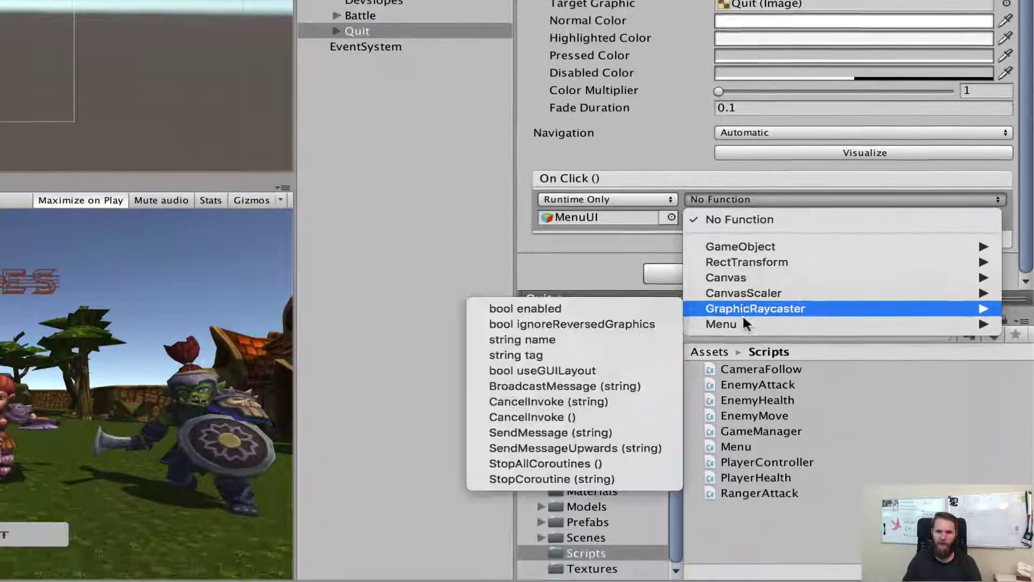
mouse_move(743, 448)
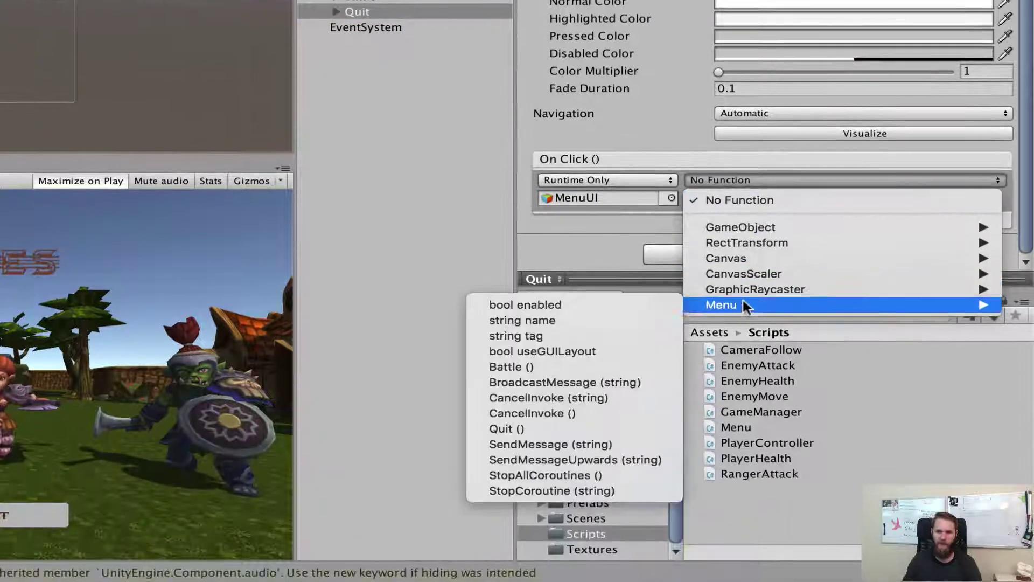
left_click(507, 428)
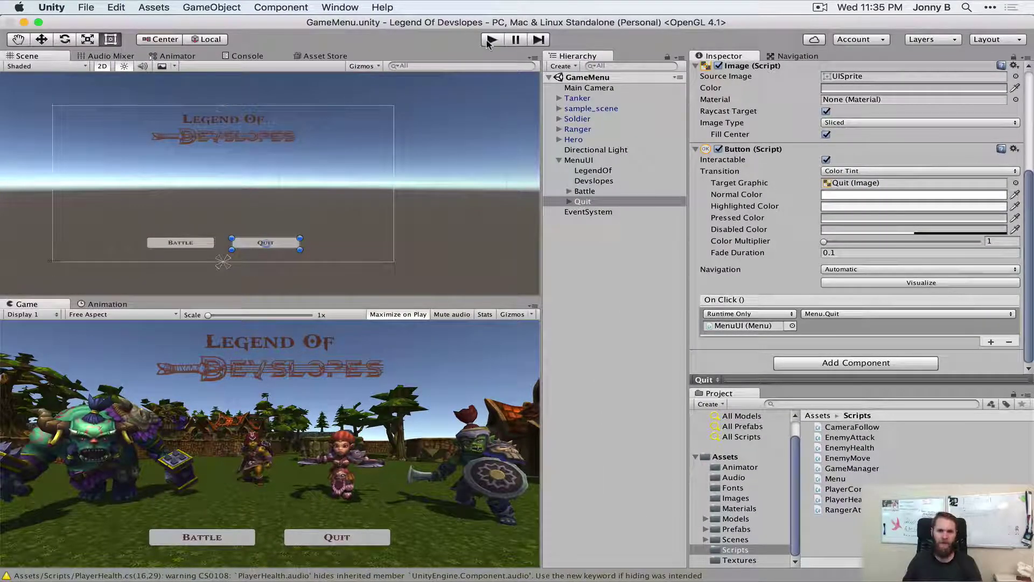
- Play-test the menu's Battle button, stop the game and check the Console for errors
left_click(490, 41)
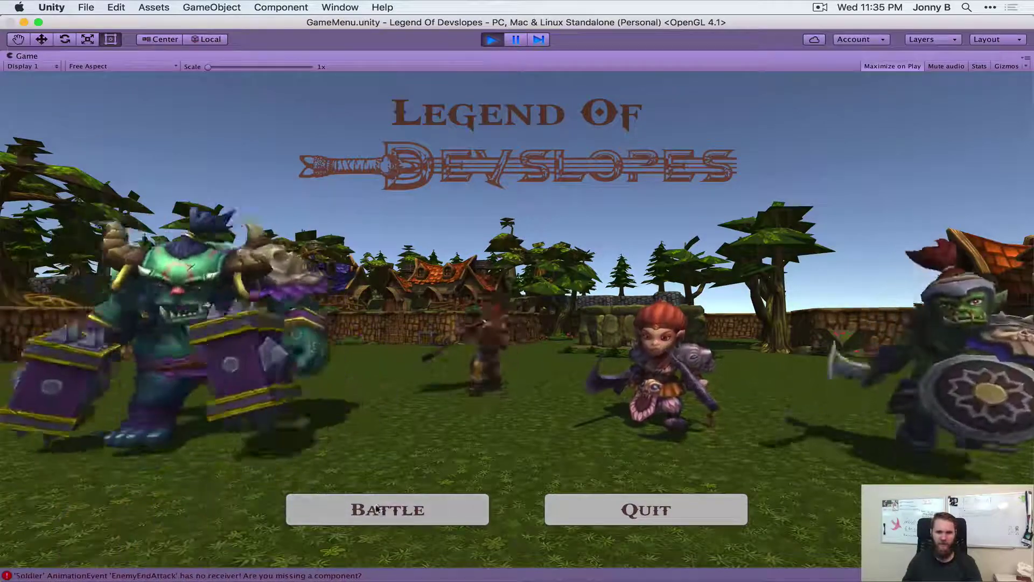
left_click(419, 509)
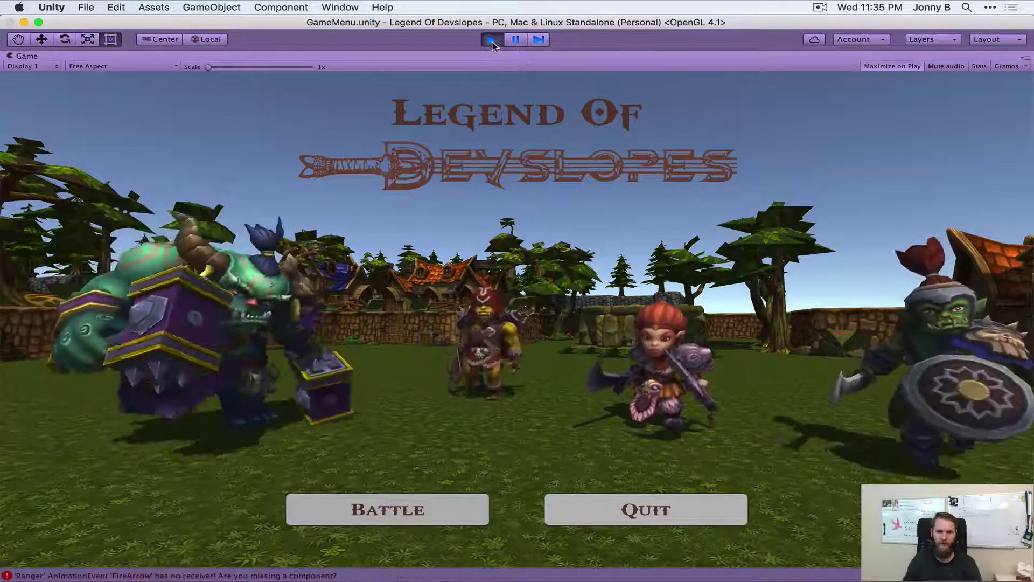
key("super+p")
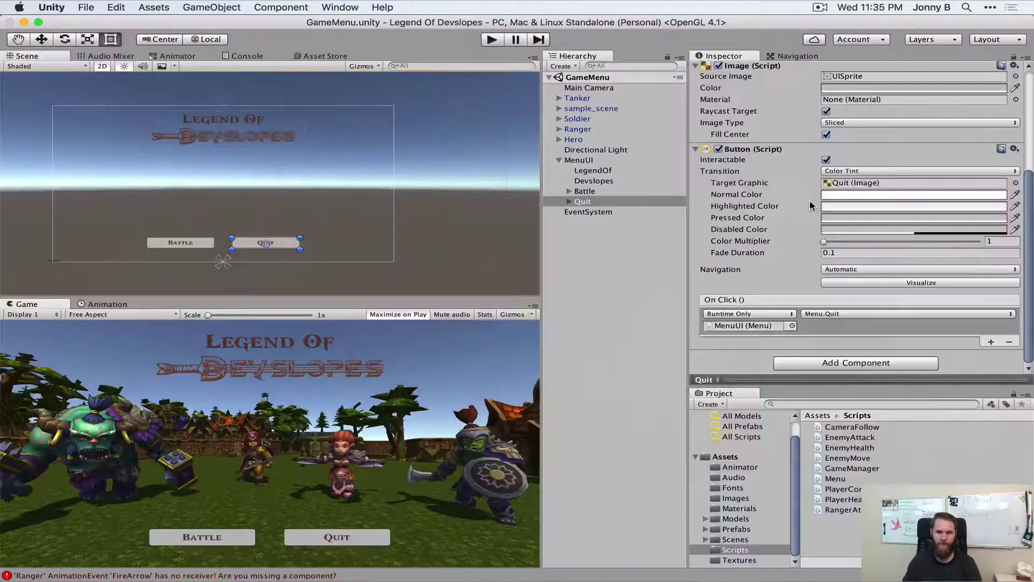
left_click(247, 56)
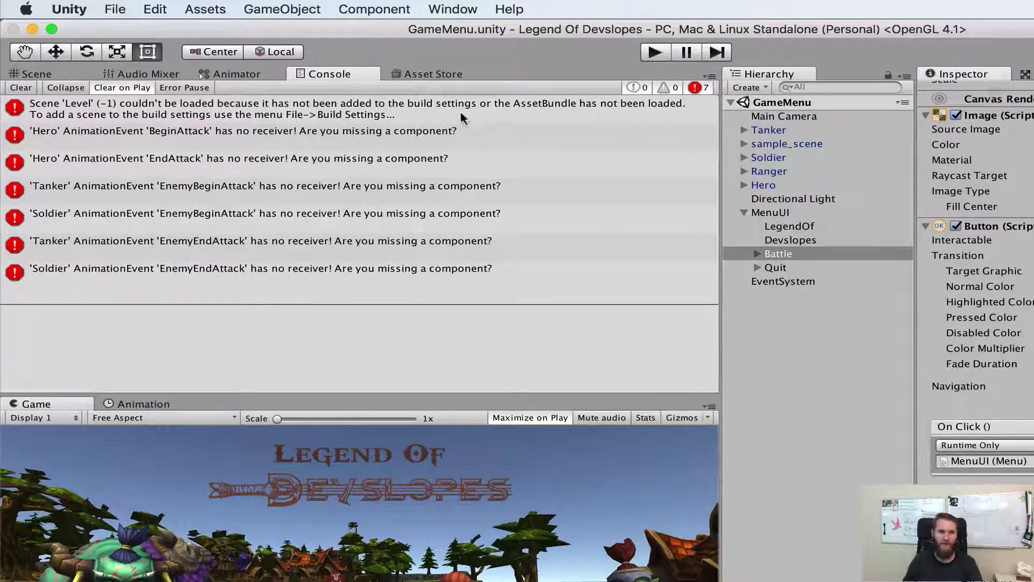
- Add the open GameMenu scene and the Level scene to Scenes In Build in the Build Settings, and close them
left_click(115, 7)
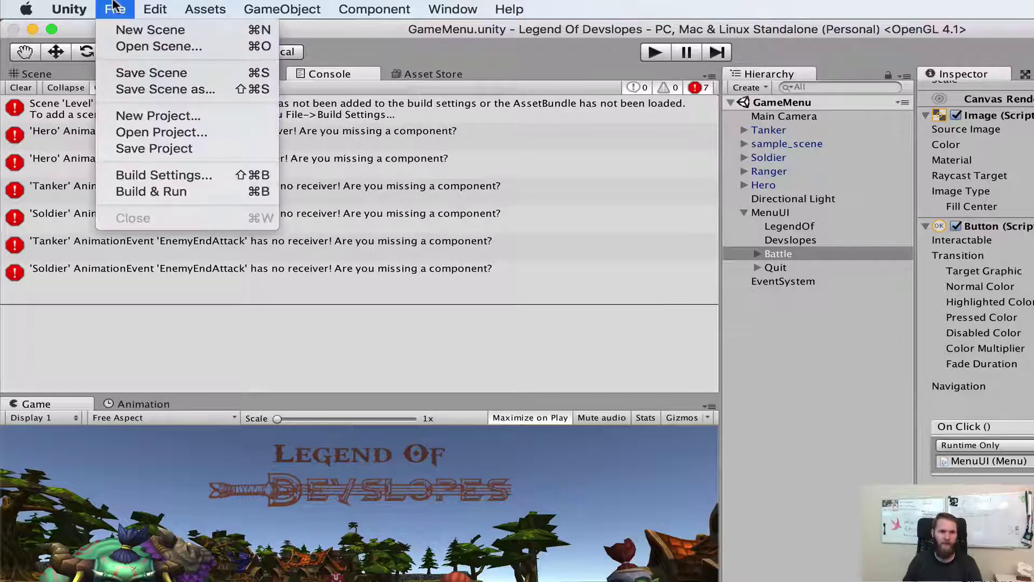
left_click(177, 174)
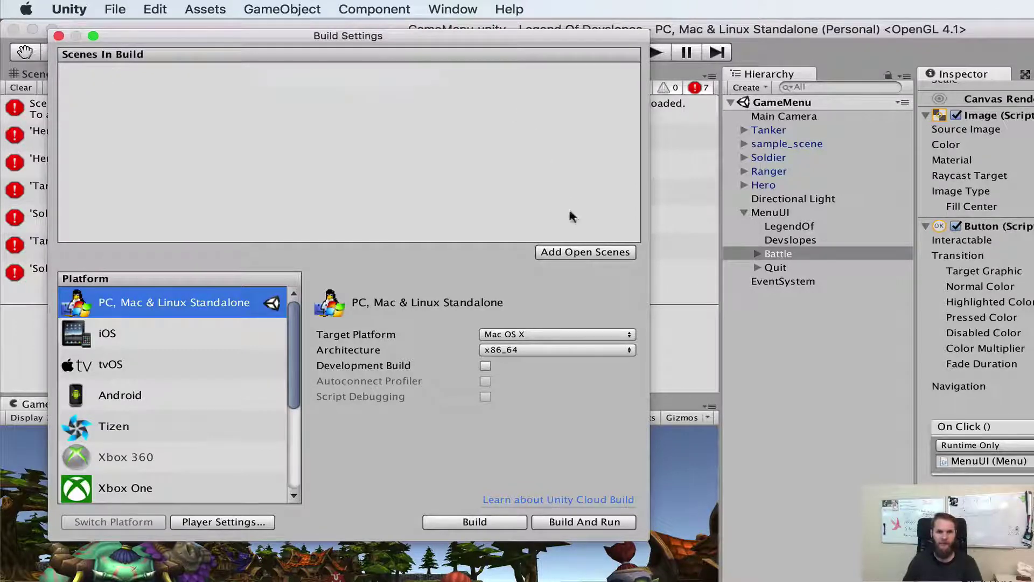
left_click(564, 252)
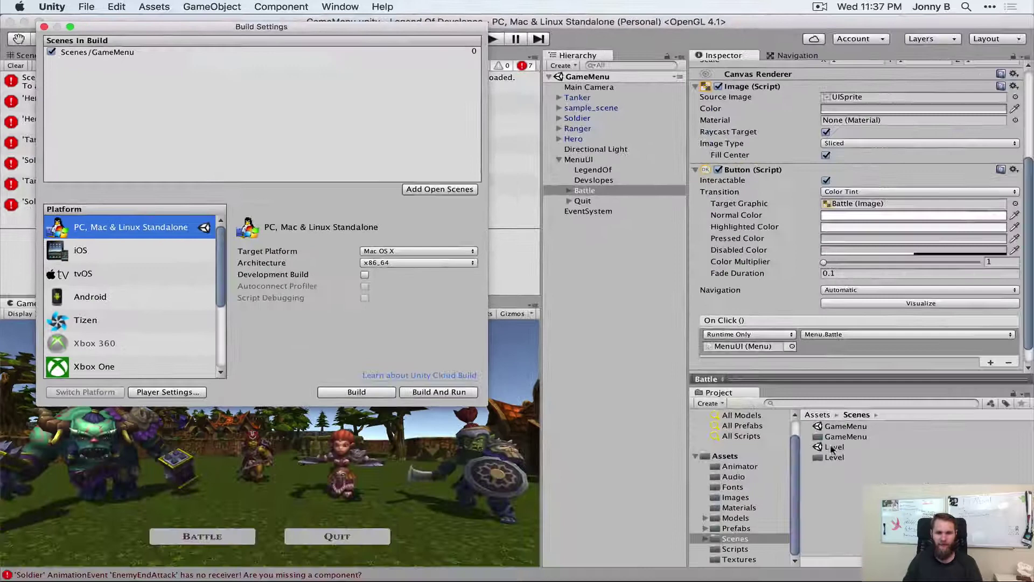
left_click(835, 447)
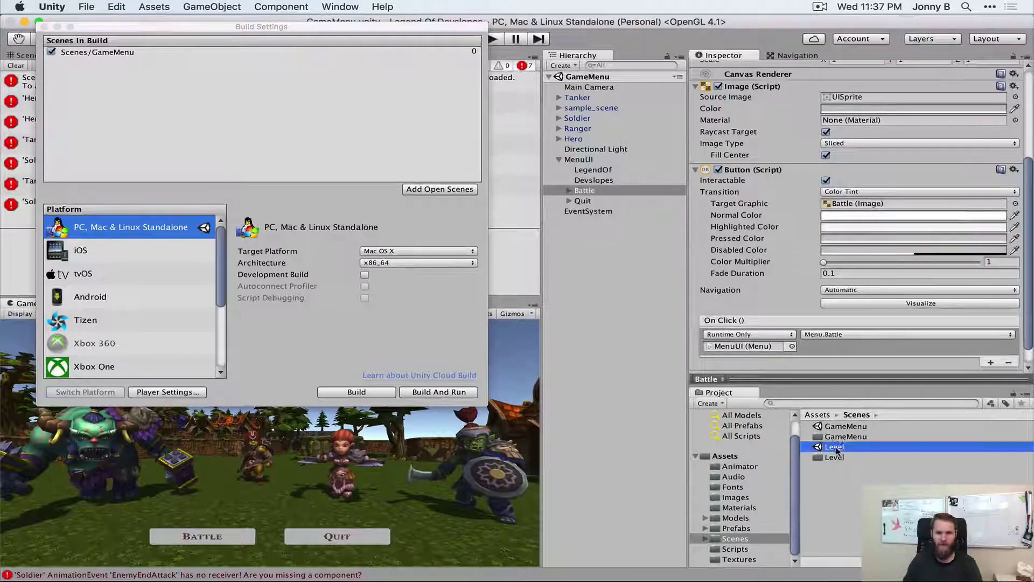
left_click_drag(836, 450, 242, 116)
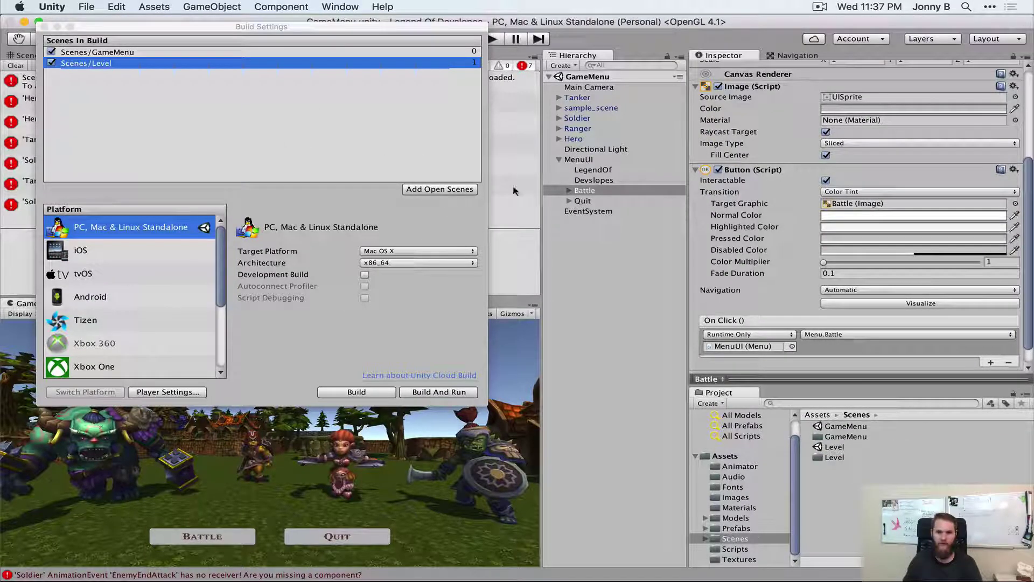
left_click(192, 109)
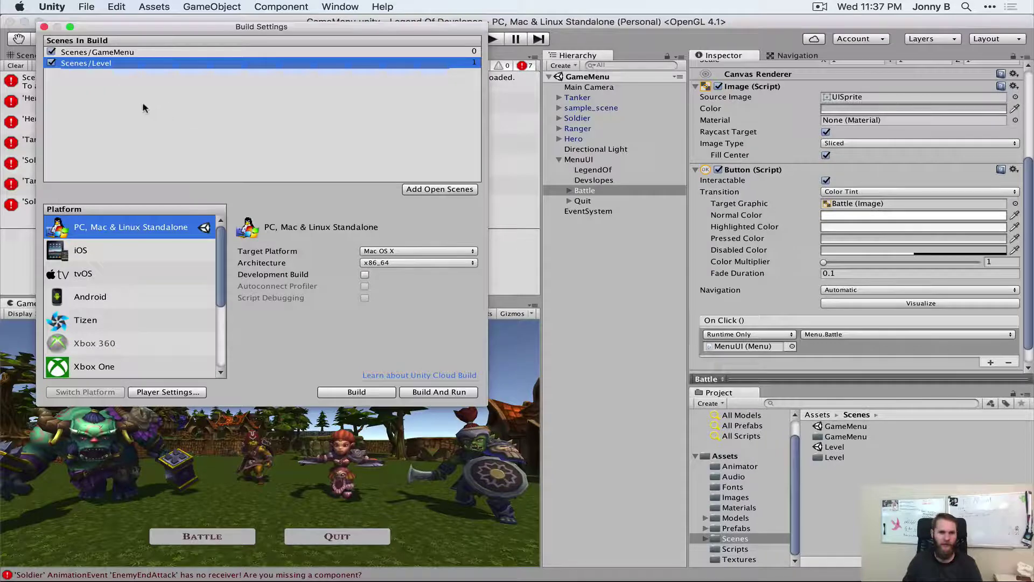
left_click(44, 27)
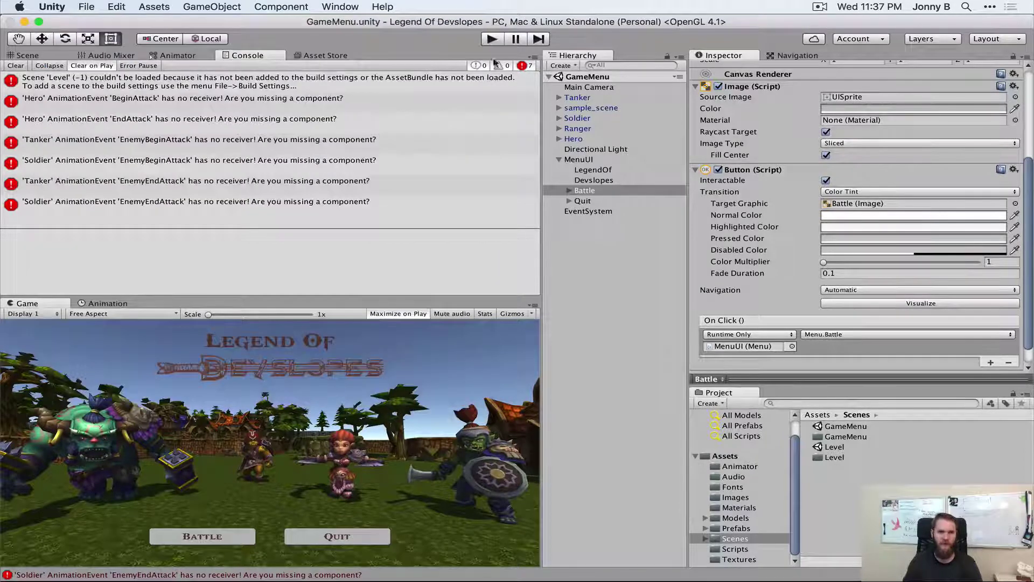
- Run GameMenu, start the level through the Battle button, move the hero around briefly and stop the game
left_click(490, 39)
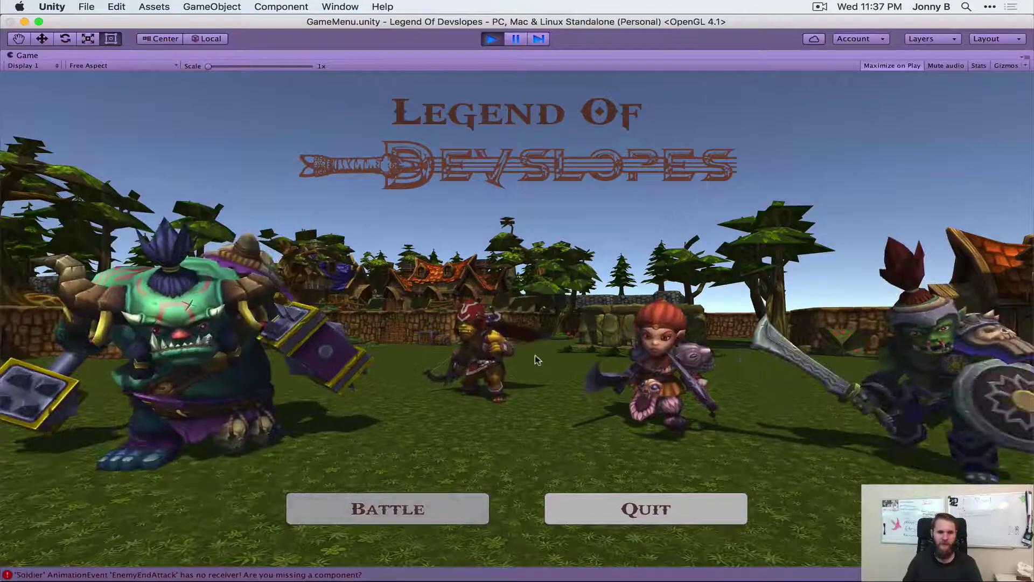
left_click(388, 508)
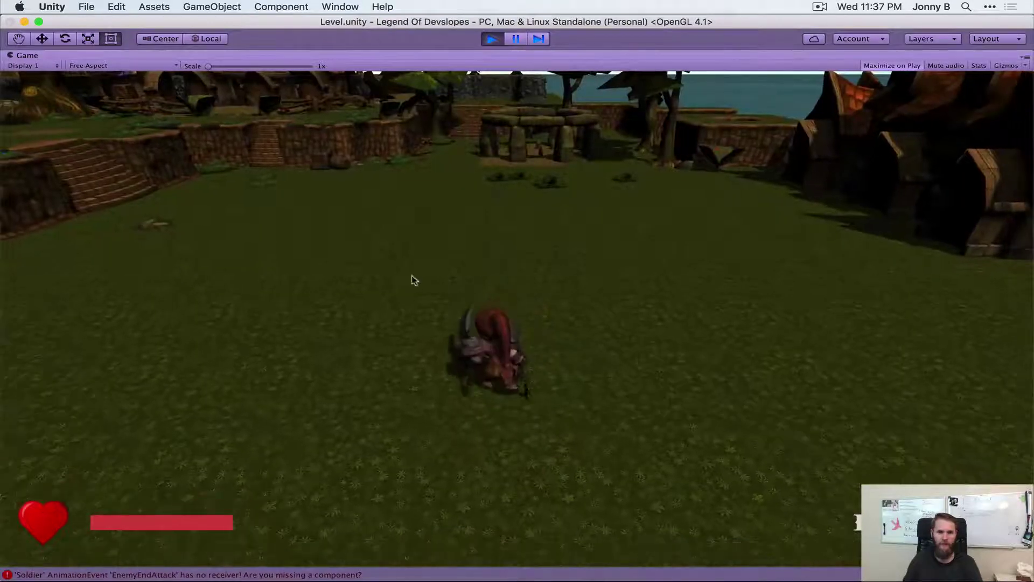
key("a")
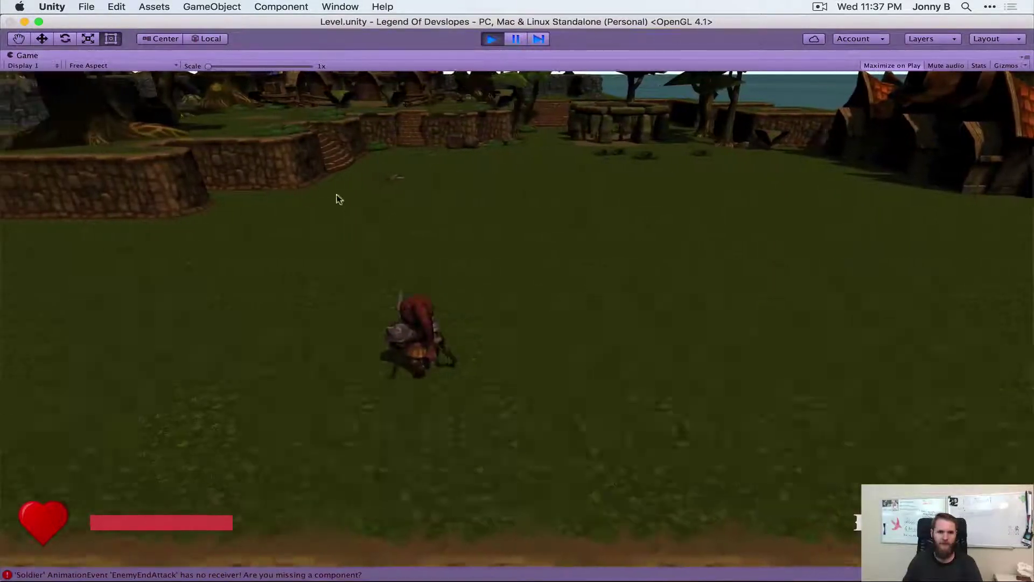
key("a")
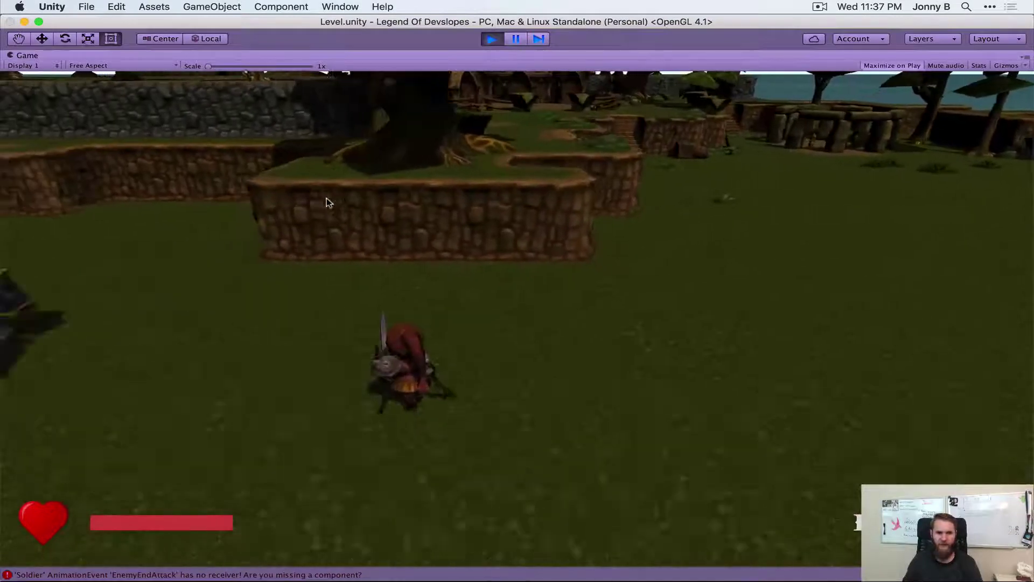
key("a")
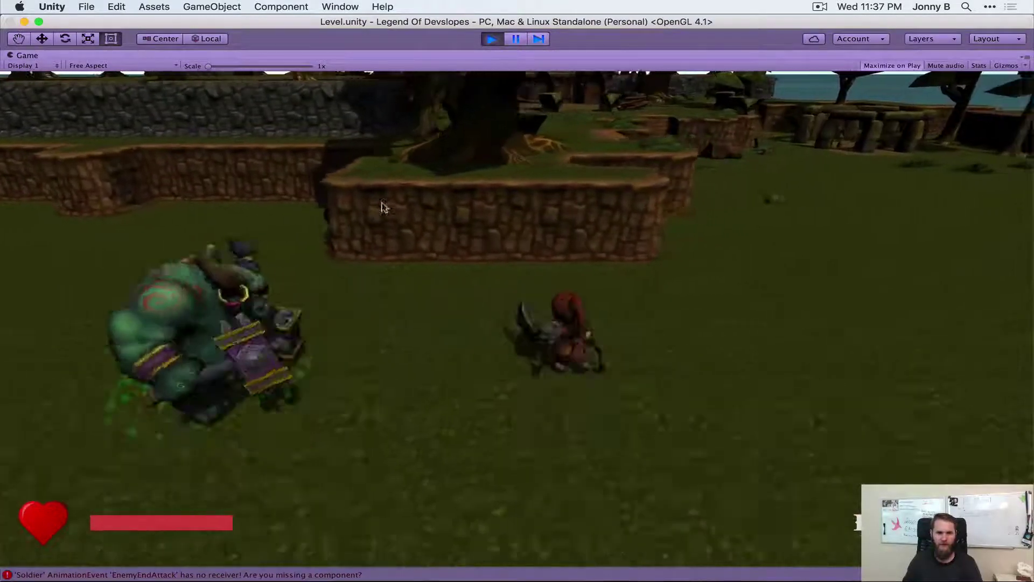
left_click(492, 39)
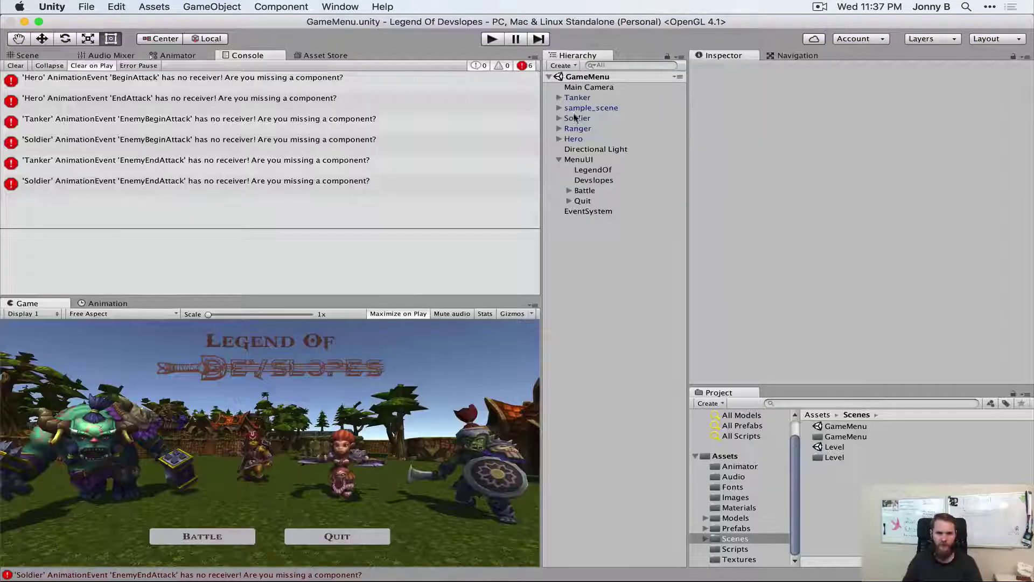
- Open the Level scene, disable Auto lightmap baking in the Lighting settings and build the scene's lighting
double_click(838, 450)
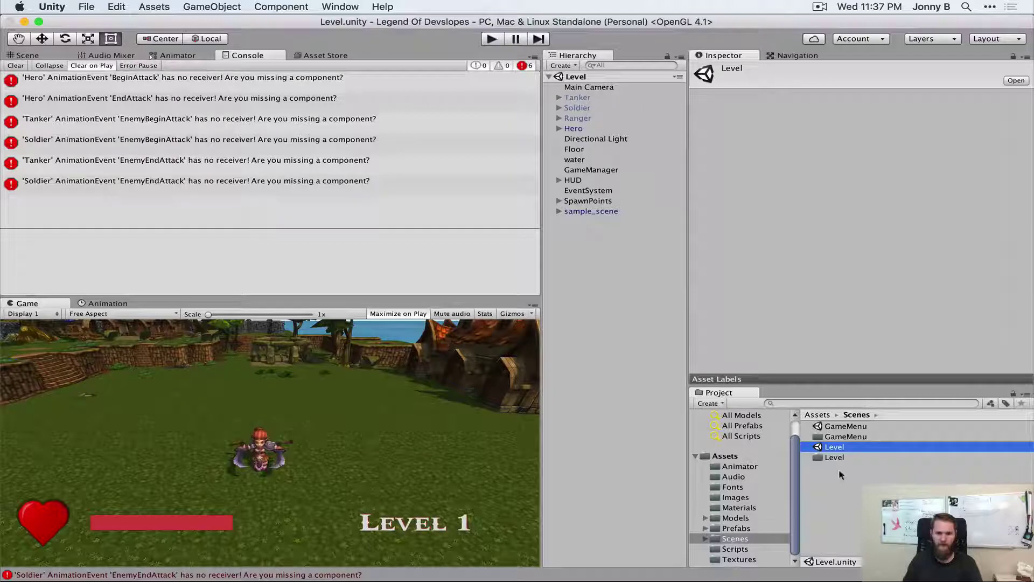
left_click(344, 7)
left_click(349, 278)
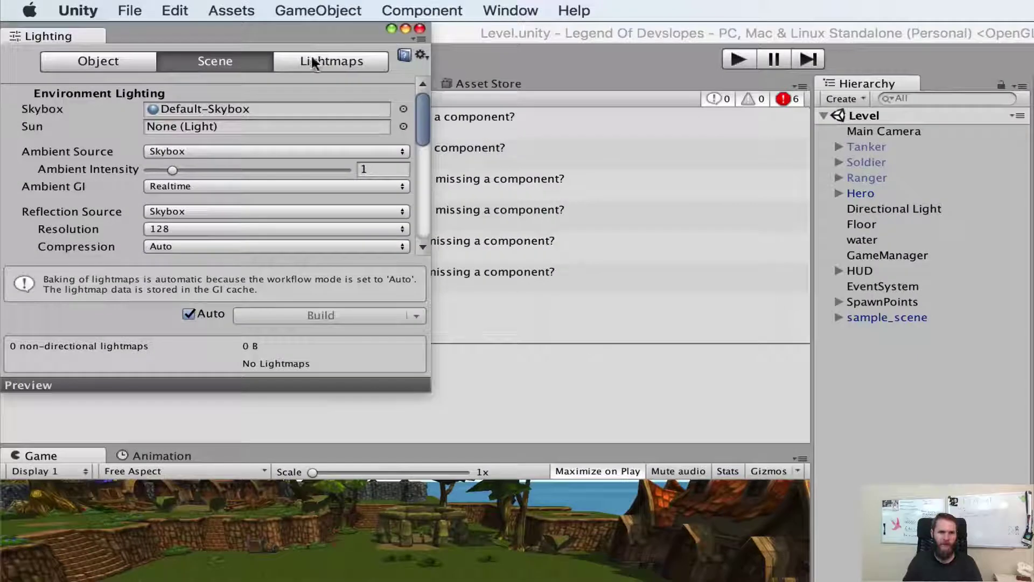
left_click(300, 60)
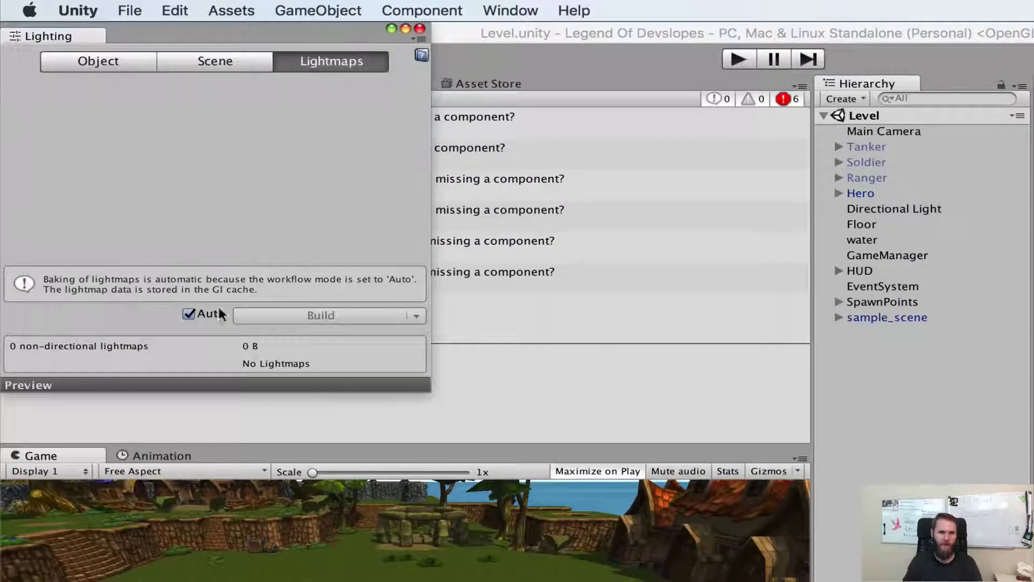
left_click(184, 313)
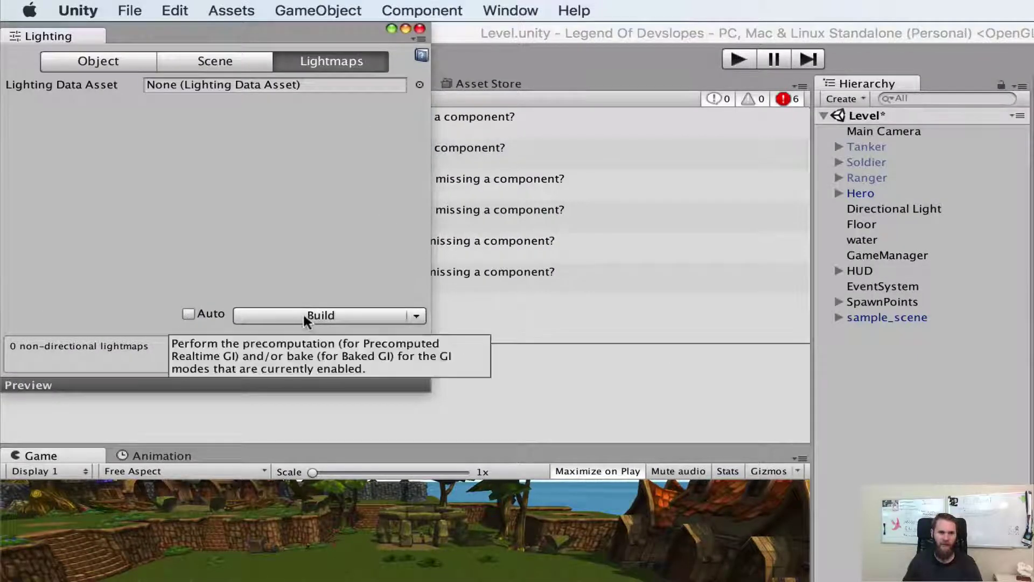
left_click(303, 312)
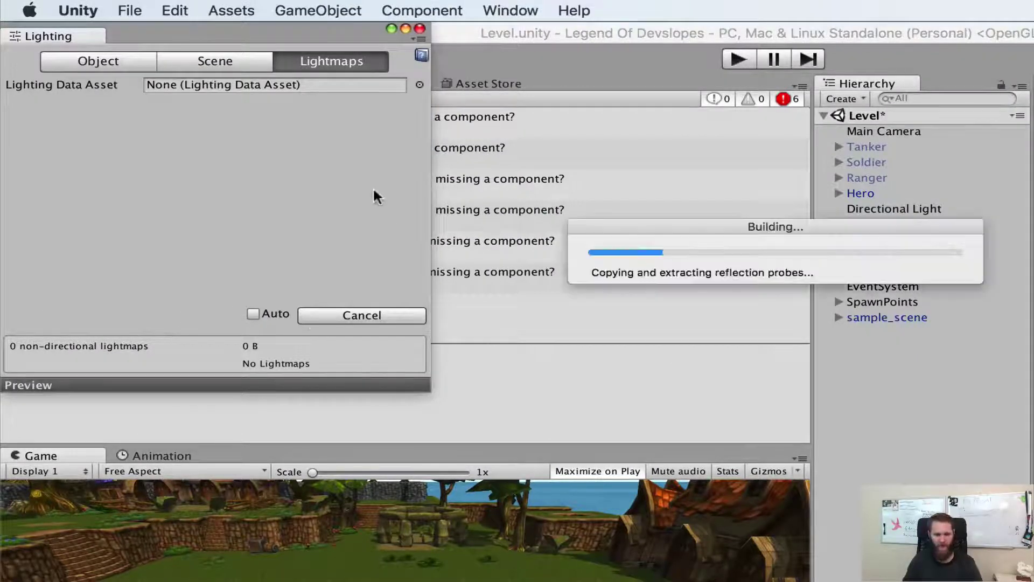
left_click(419, 28)
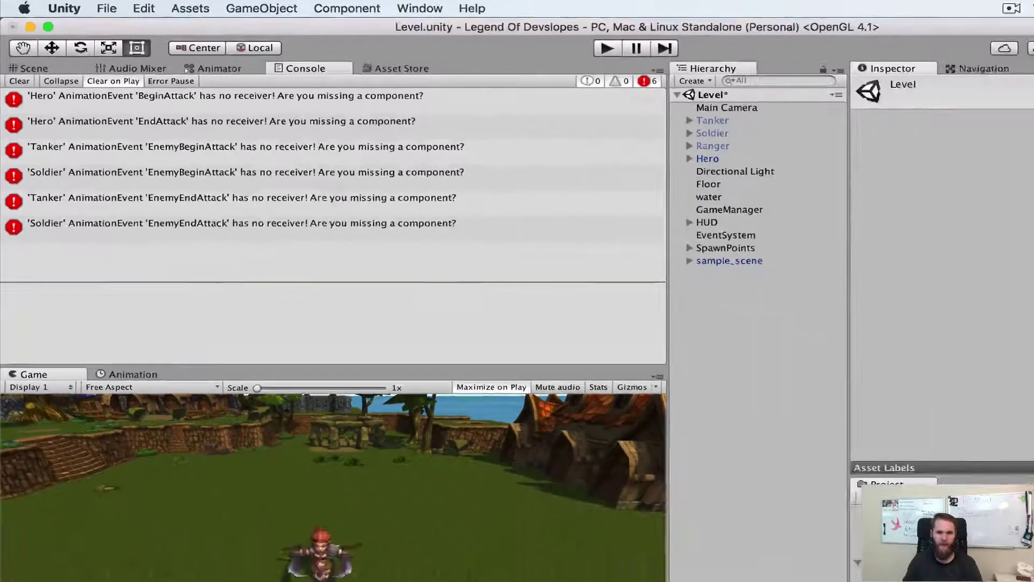
- Reopen the GameMenu scene while saving Level's changes, and play-test the level's lighting through the Battle button
double_click(846, 426)
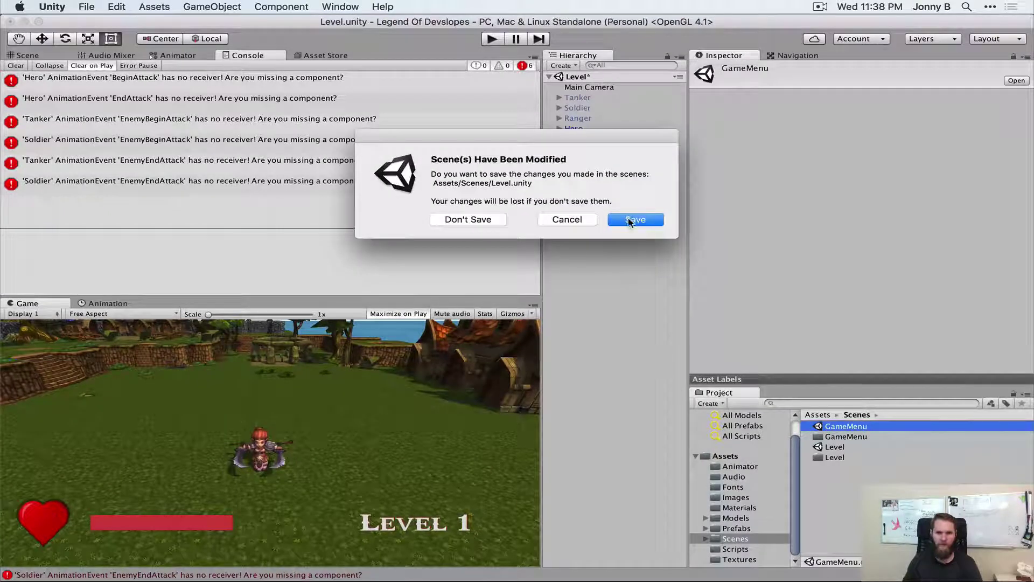
left_click(635, 220)
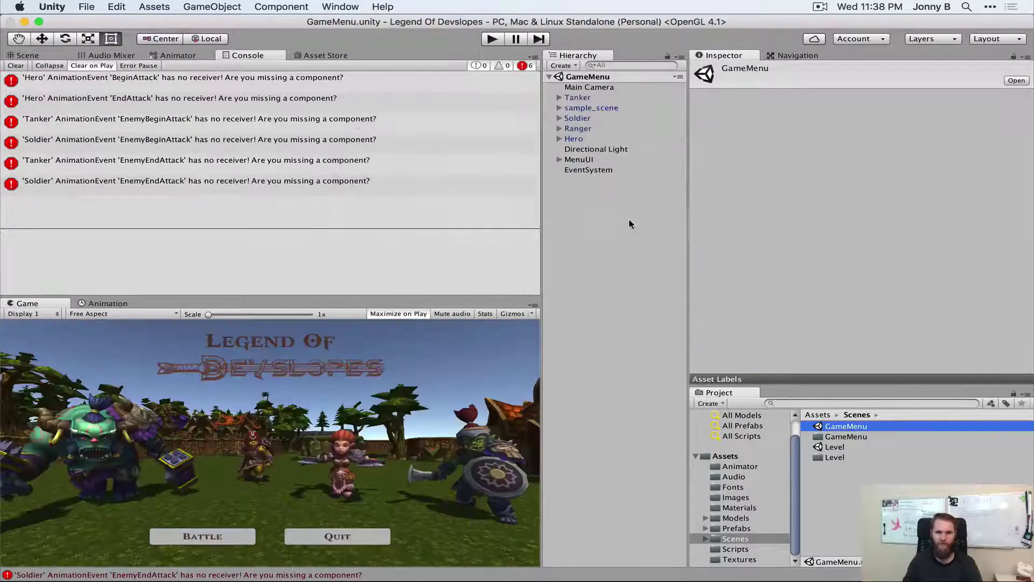
left_click(491, 39)
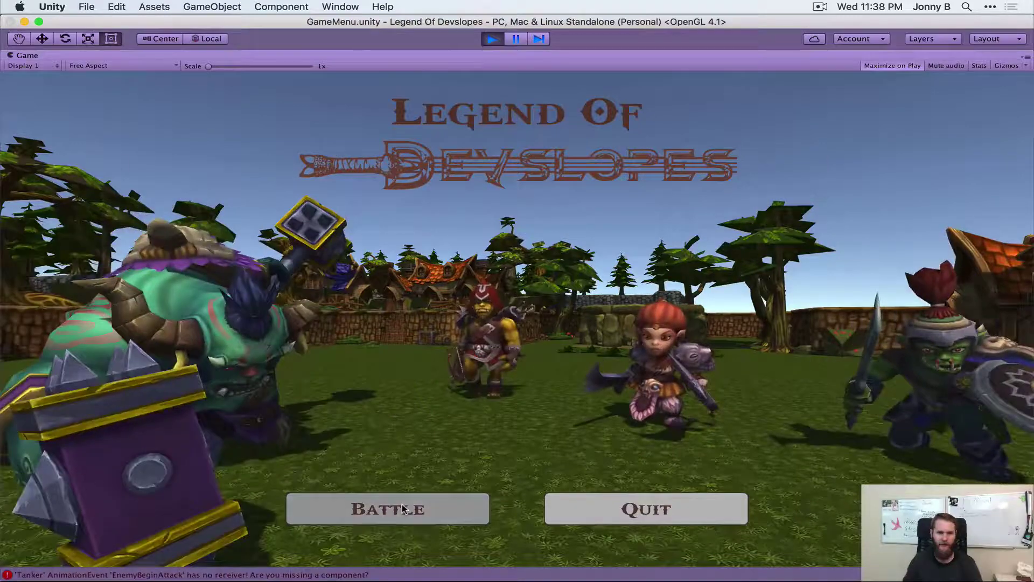
left_click(402, 509)
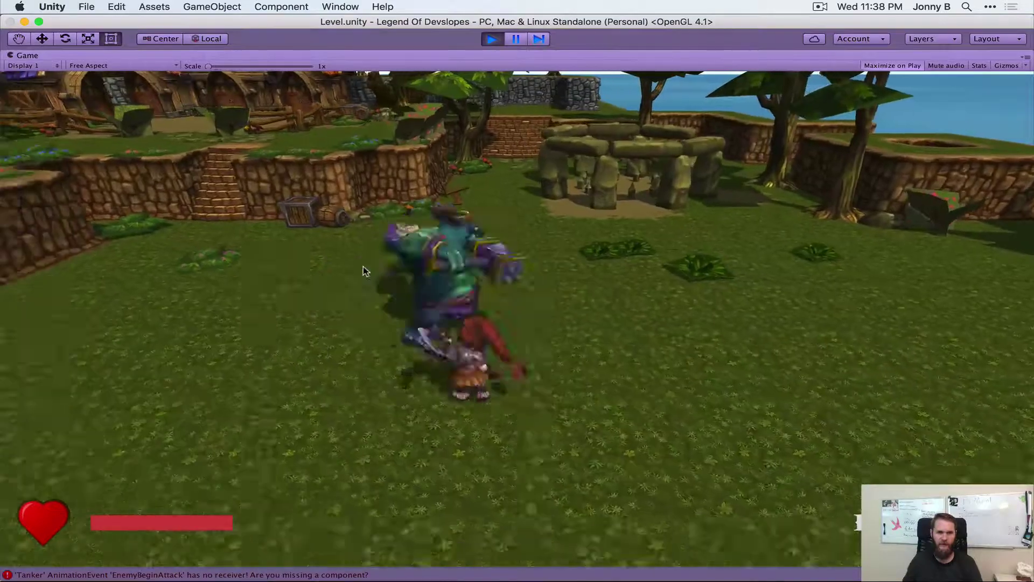
left_click(490, 40)
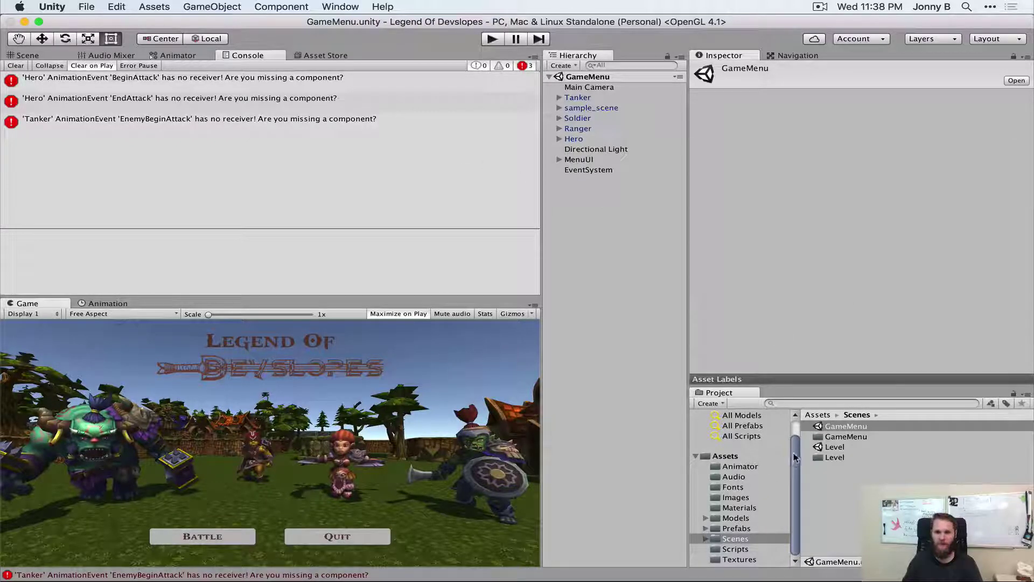
- Create a new C# script named AnimationEvents in the project's Scripts folder
left_click(795, 469)
scroll(796, 469, "up", 2)
scroll(764, 512, "down", 2)
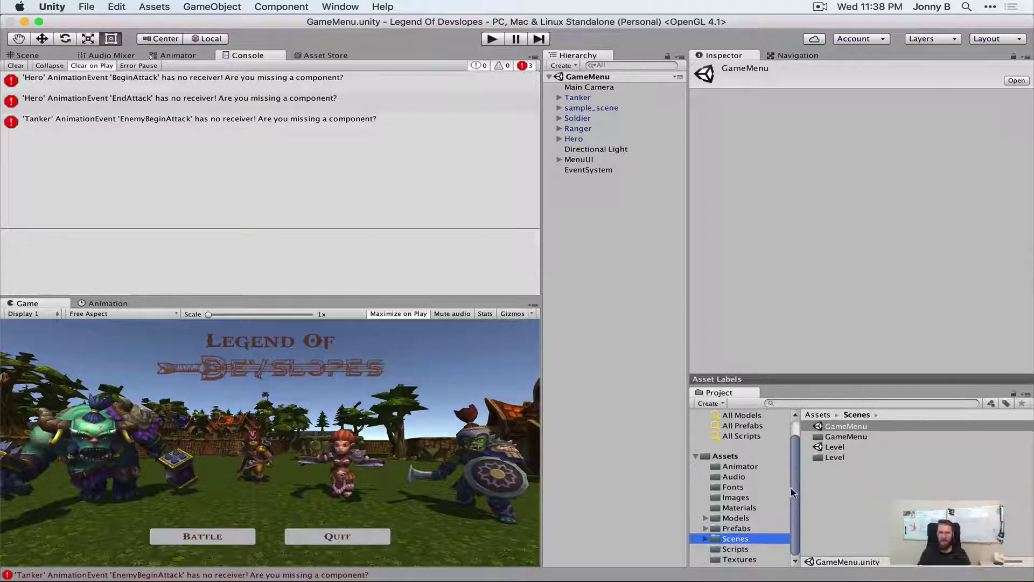
left_click(744, 550)
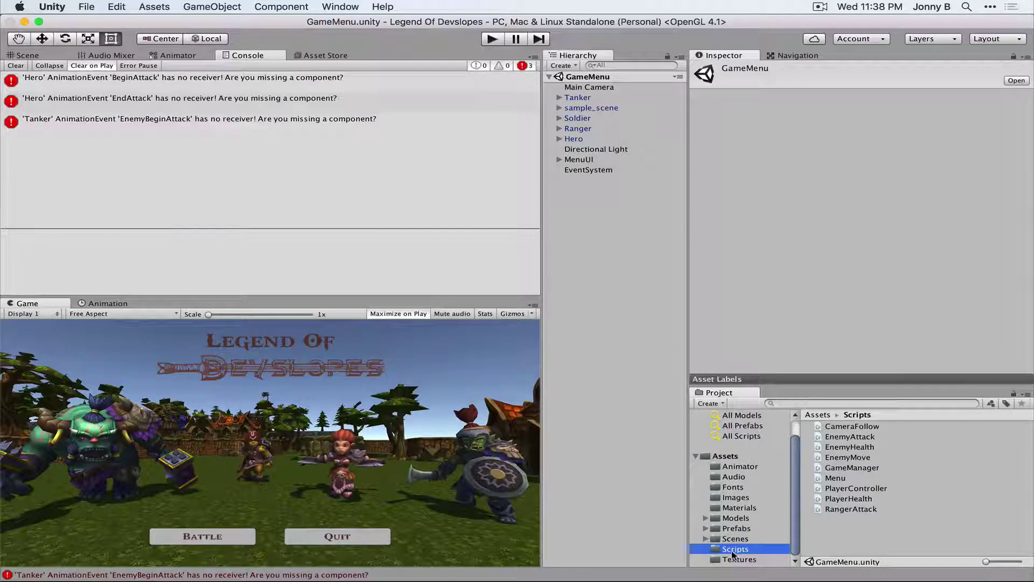
right_click(844, 536)
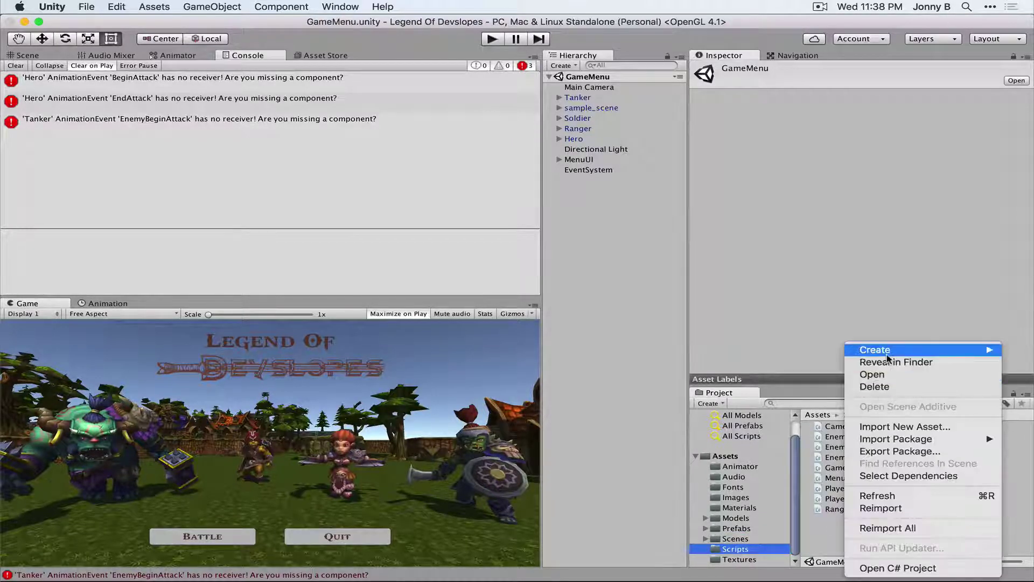
mouse_move(875, 350)
left_click(719, 260)
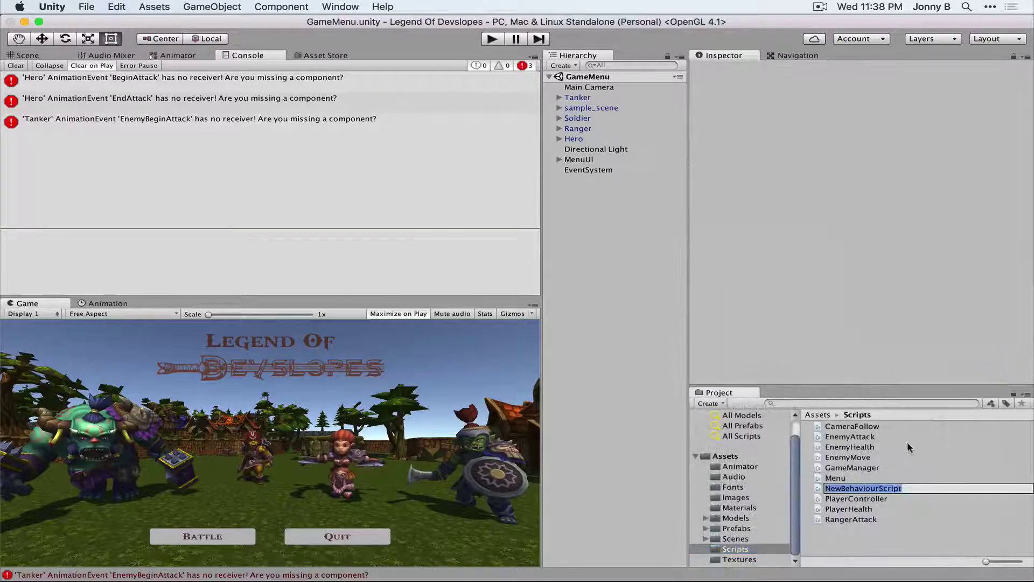
type("Animati")
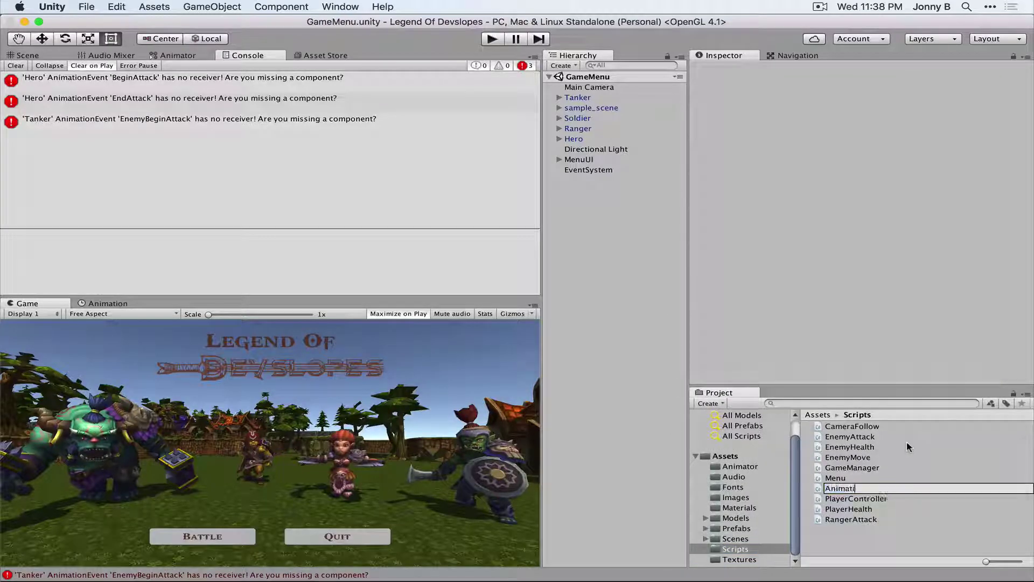
type("onEvent")
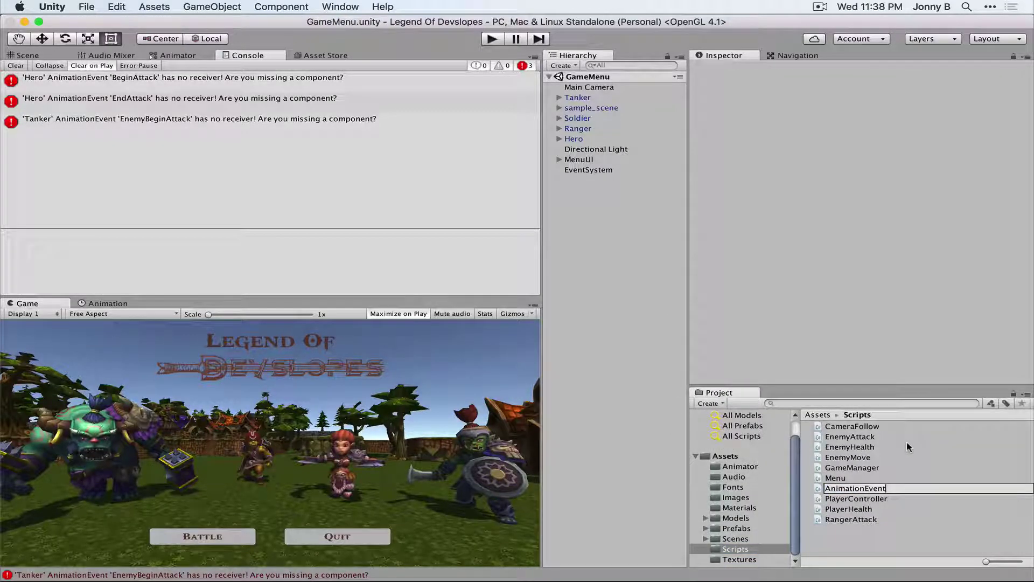
type("s")
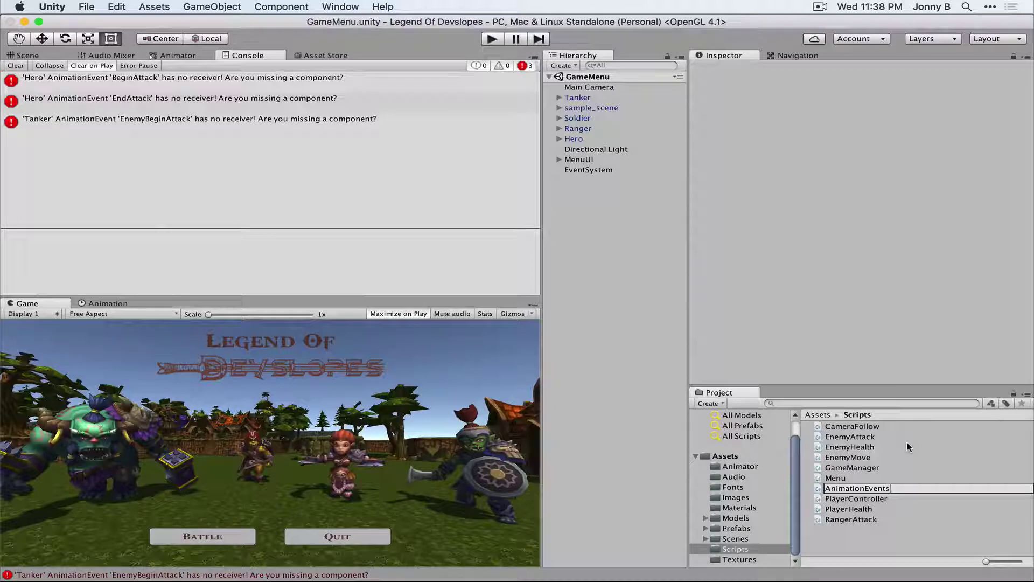
key("Return")
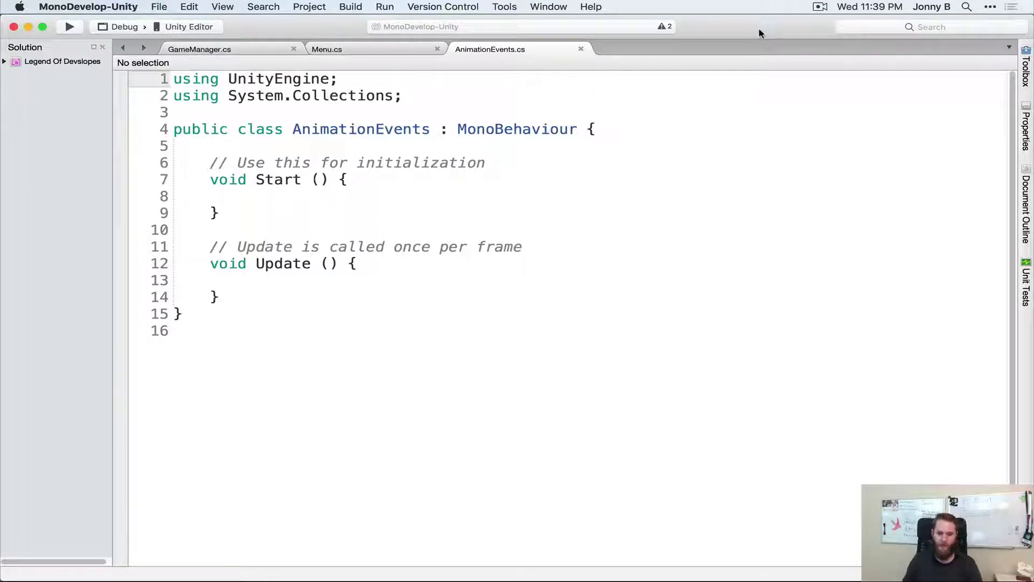
- Delete the default Start and Update methods with their comments from the AnimationEvents class in MonoDevelop
key("super+Tab")
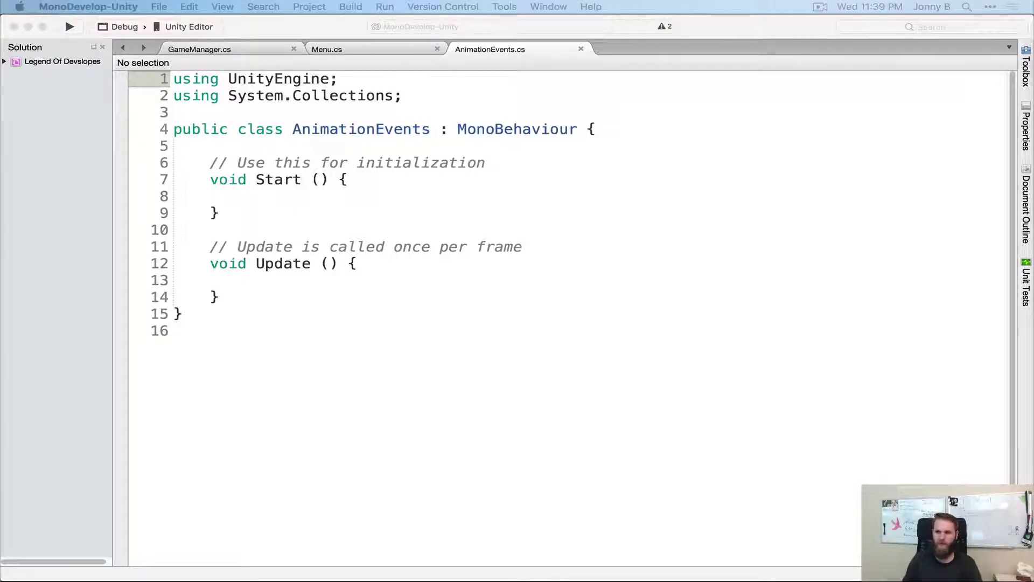
left_click(295, 197)
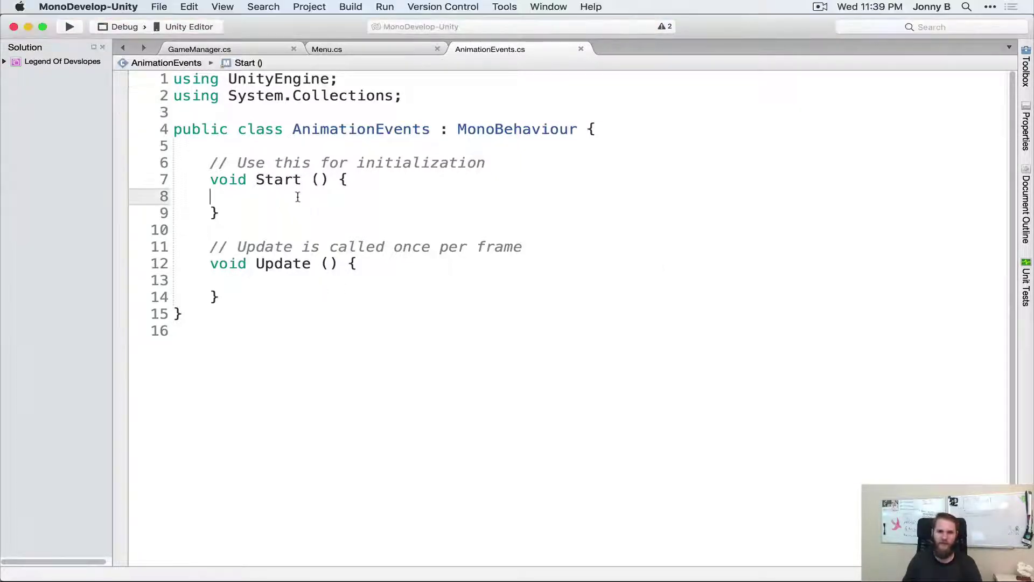
left_click_drag(248, 306, 220, 214)
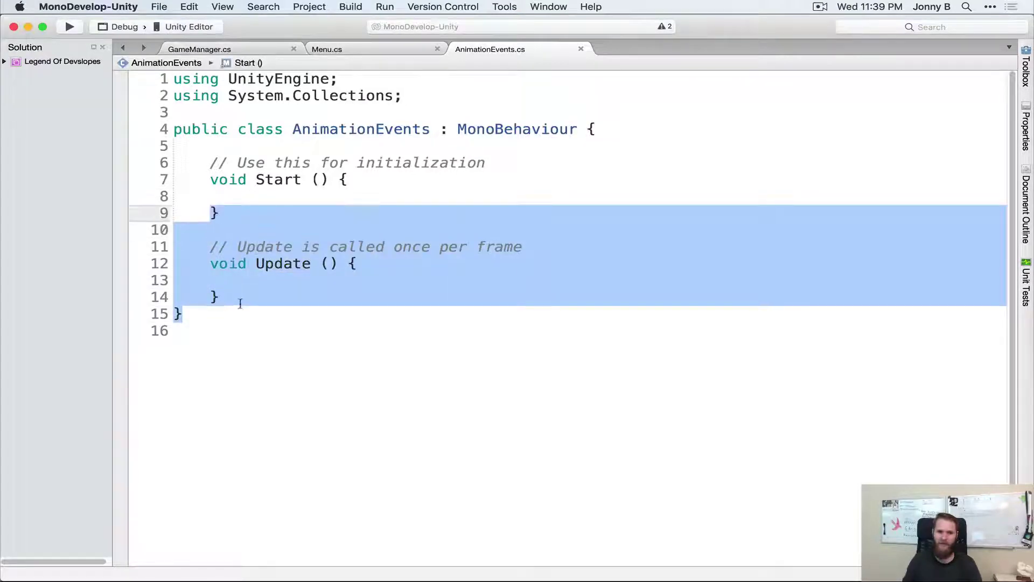
left_click(240, 303)
left_click_drag(227, 300, 108, 158)
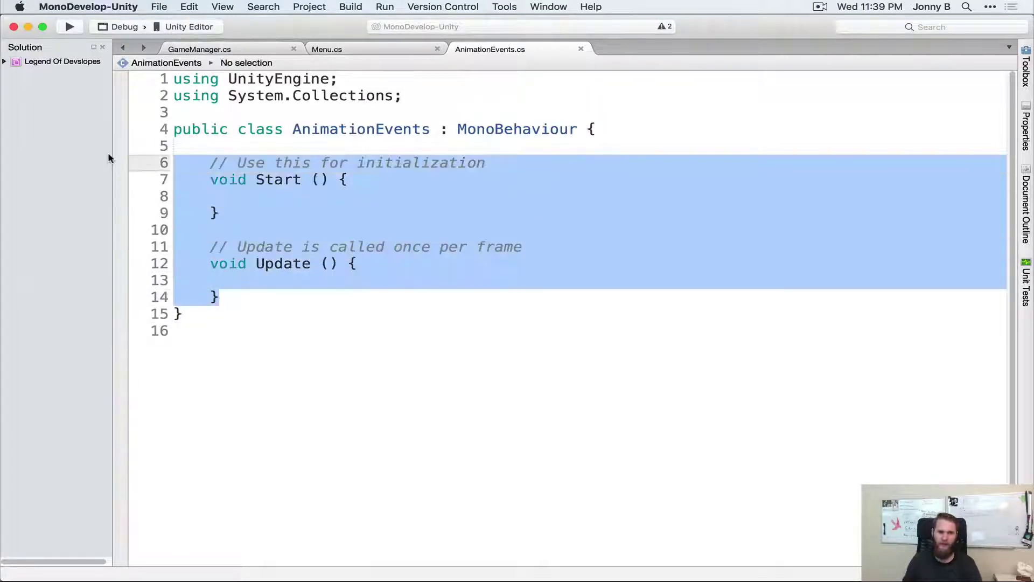
key("BackSpace")
key("BackSpace")
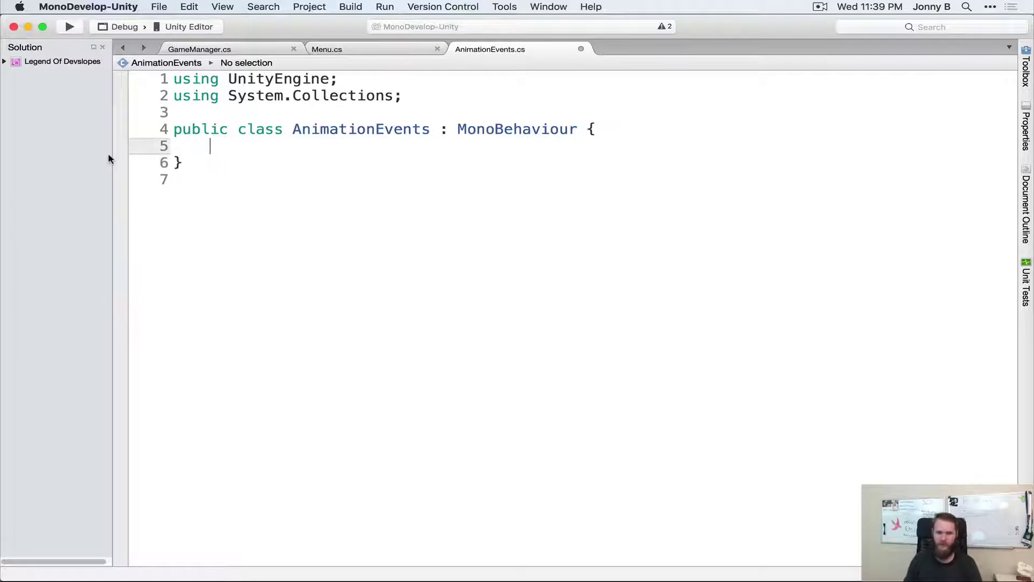
- Add an empty public void EnemyEndAttack() method to the AnimationEvents class
key("Return")
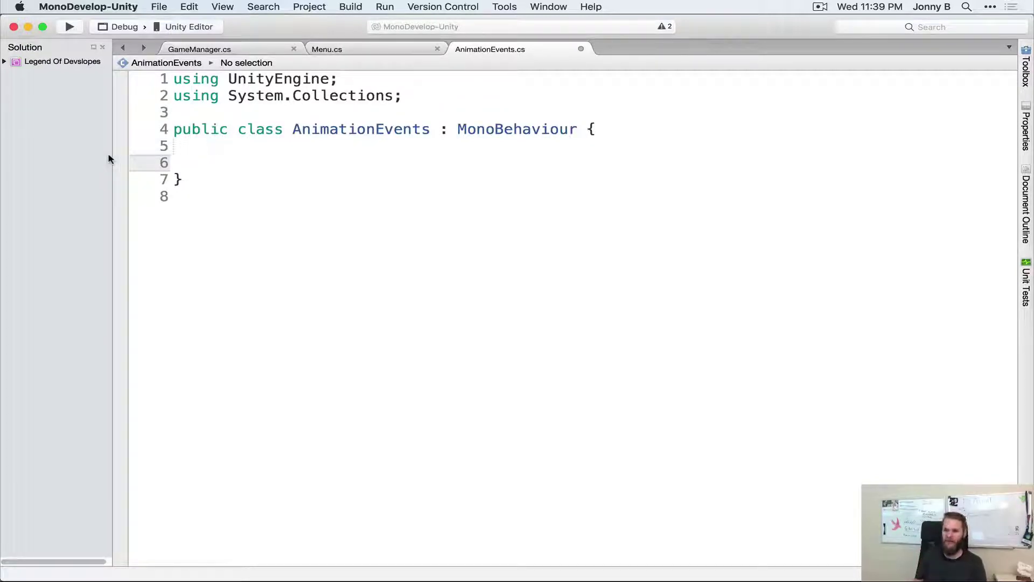
type("public")
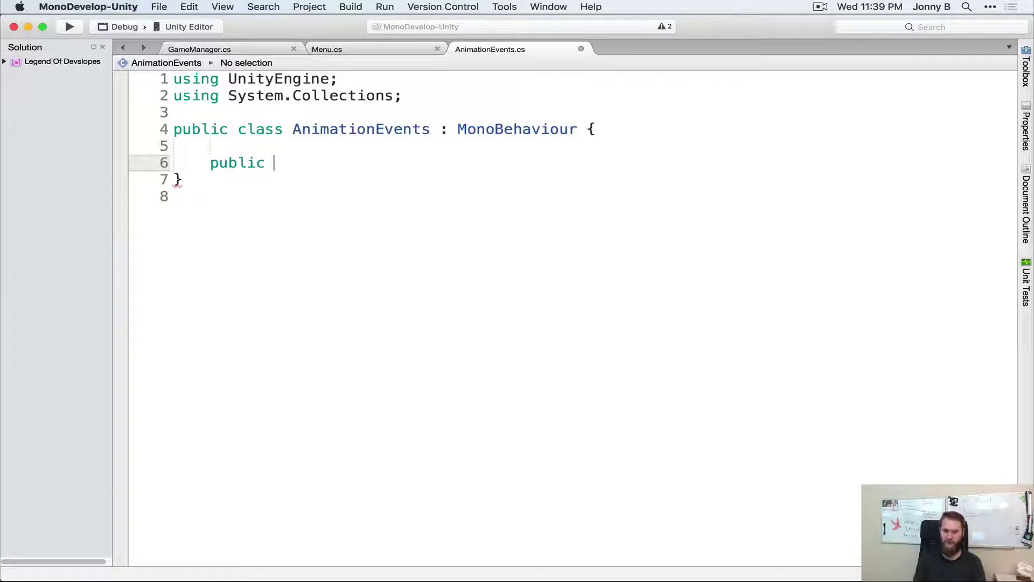
type("void Enem")
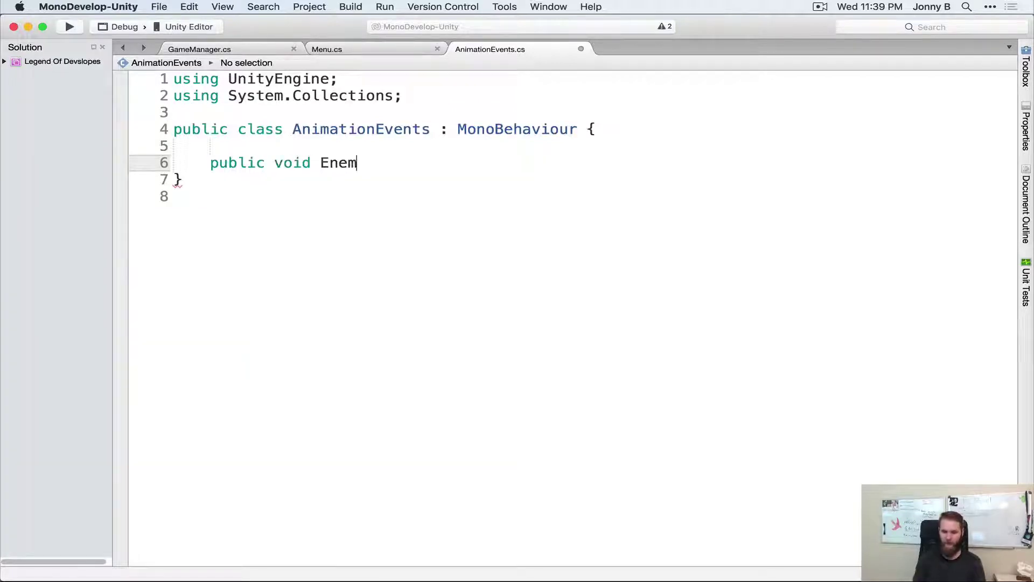
type("yund")
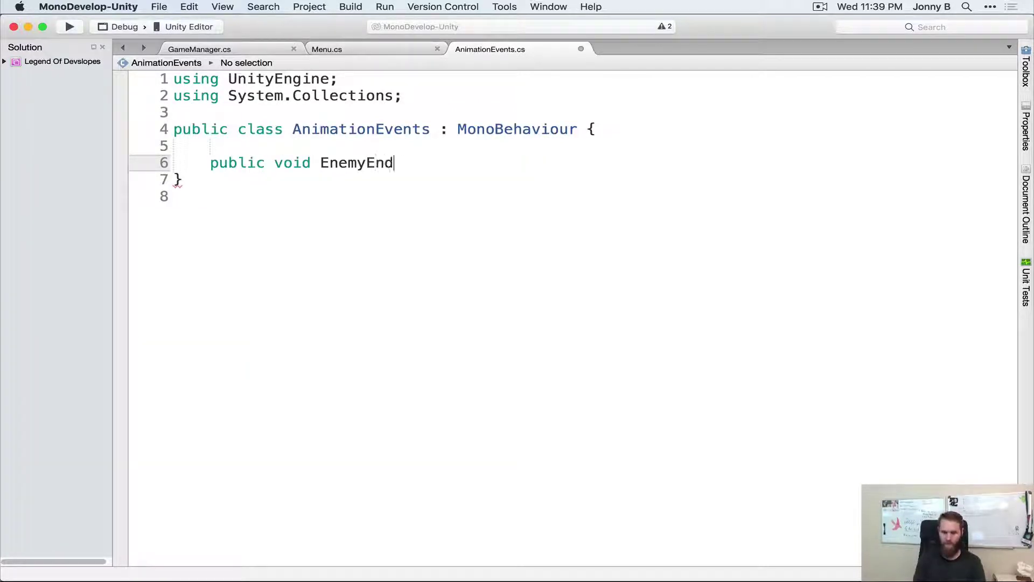
type("Attack() {")
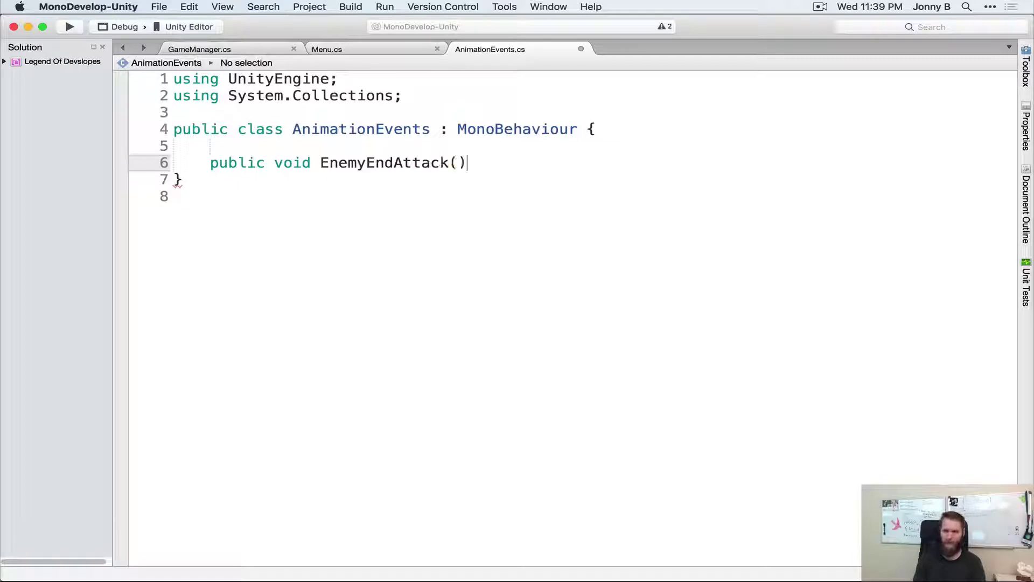
key("Return")
left_click(219, 196)
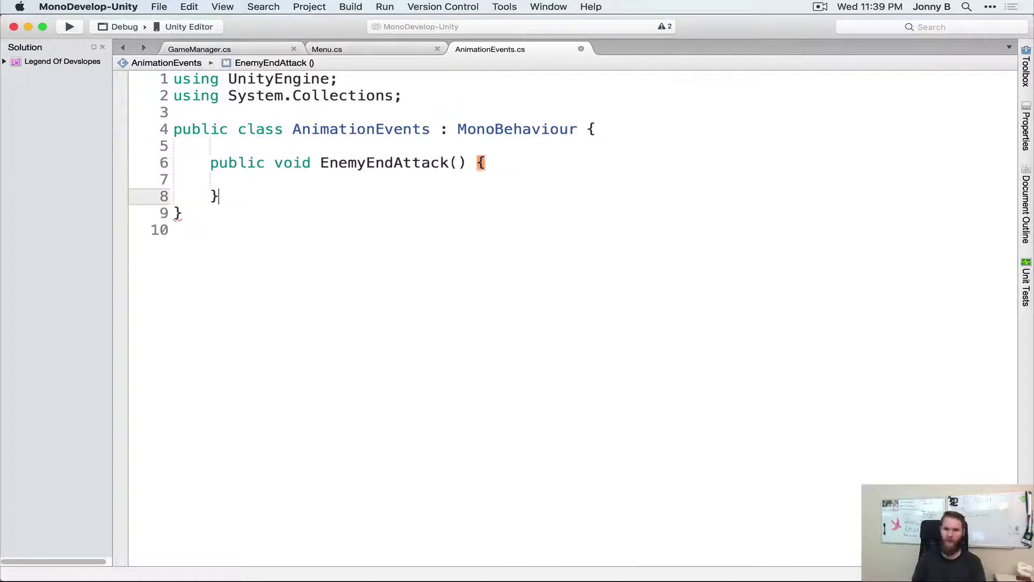
- Add an empty public void EnemyBeginAttack() method below EnemyEndAttack
key("Return")
key("Return")
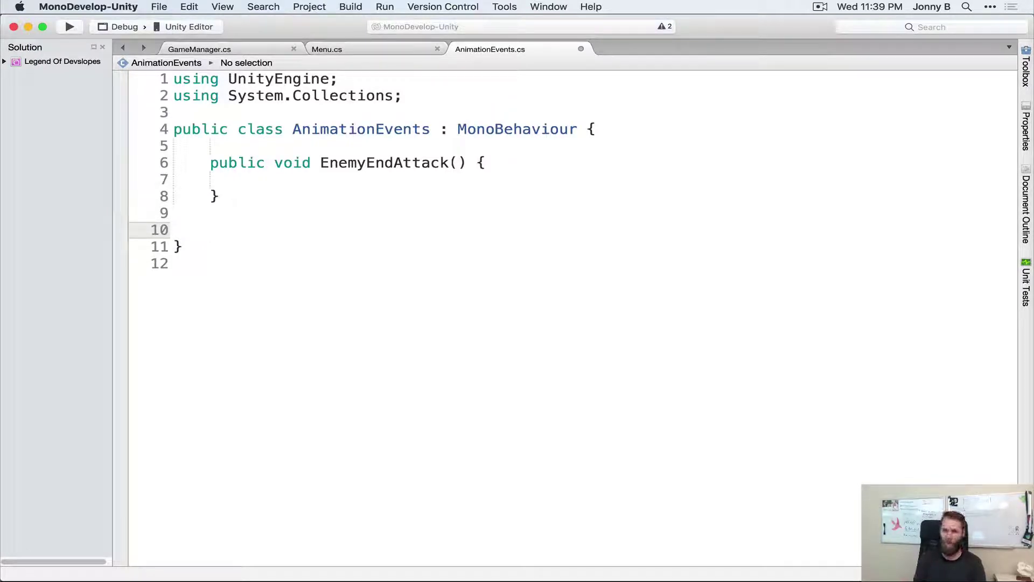
type("public voi")
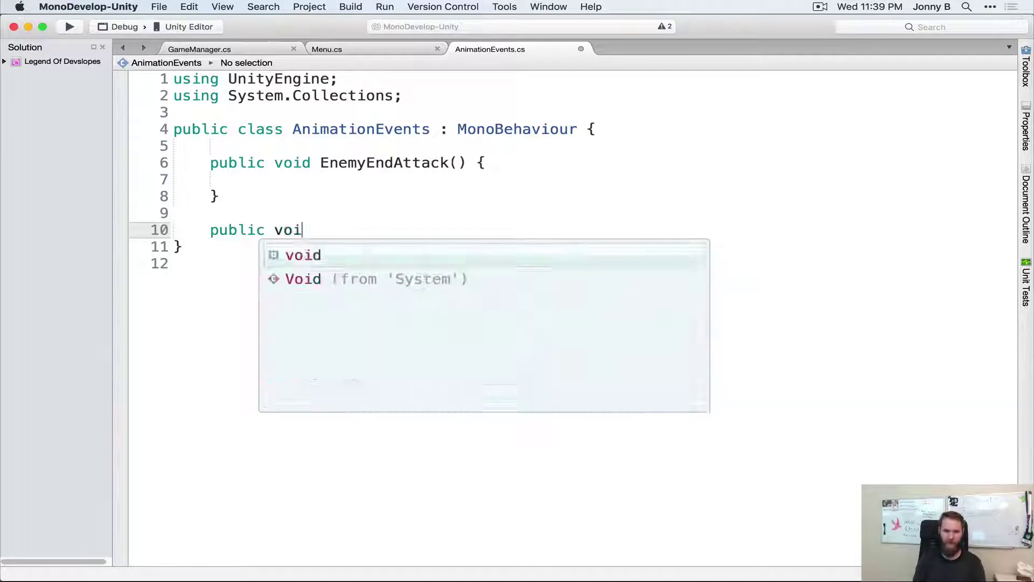
type("d EnemyB")
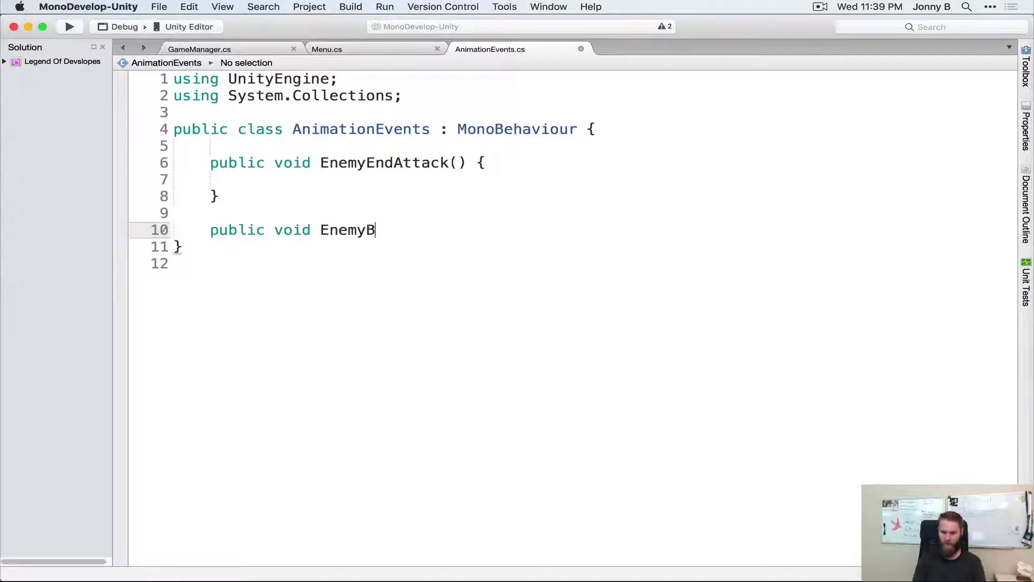
type("eginAttack()")
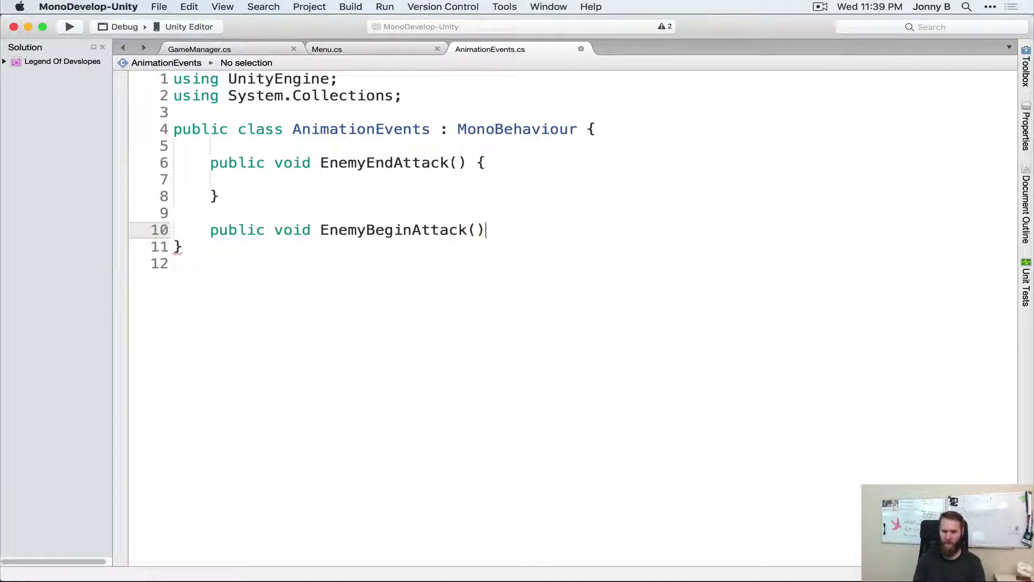
type(" {")
key("Return")
key("Down")
key("End")
- Add an empty public void FireArrow() method below EnemyBeginAttack
key("Return")
key("Return")
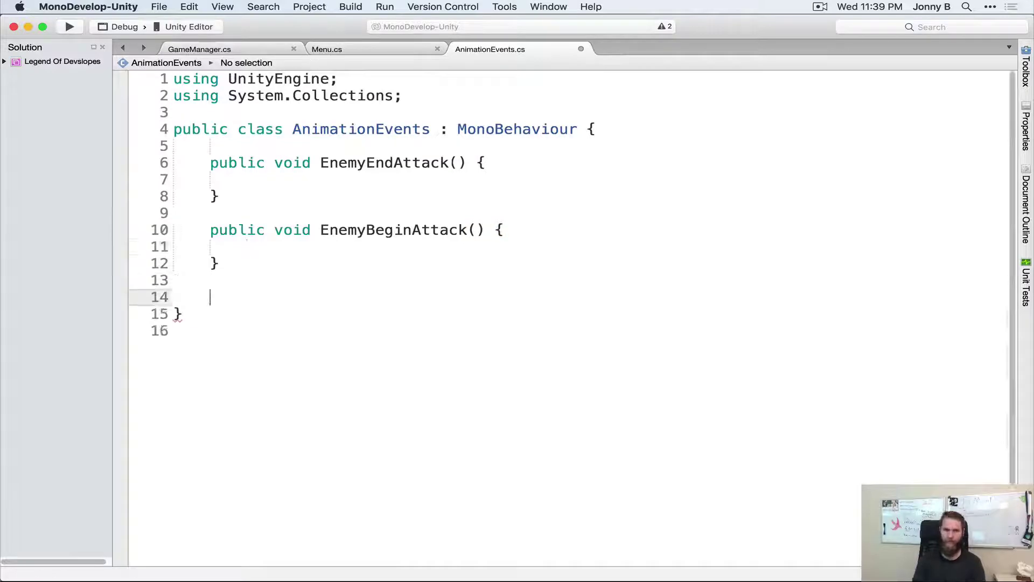
type("piu")
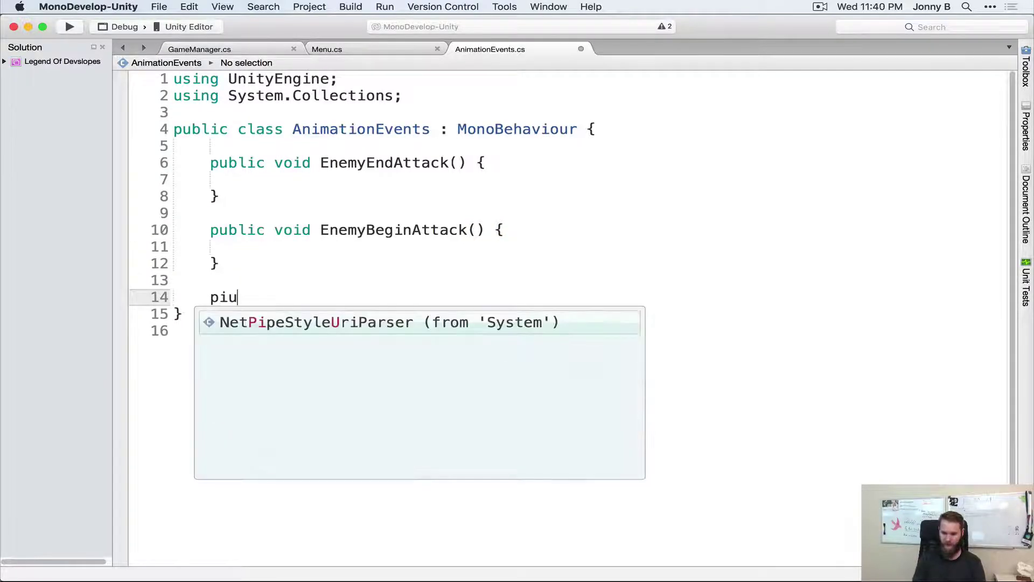
key("BackSpace")
key("BackSpace")
type("ublic void ")
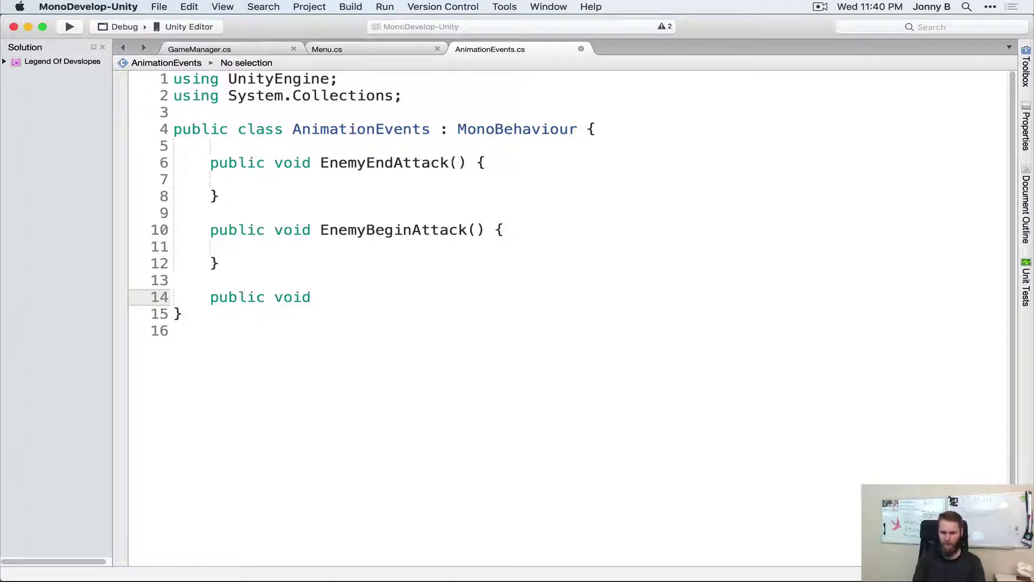
type("FireArrow")
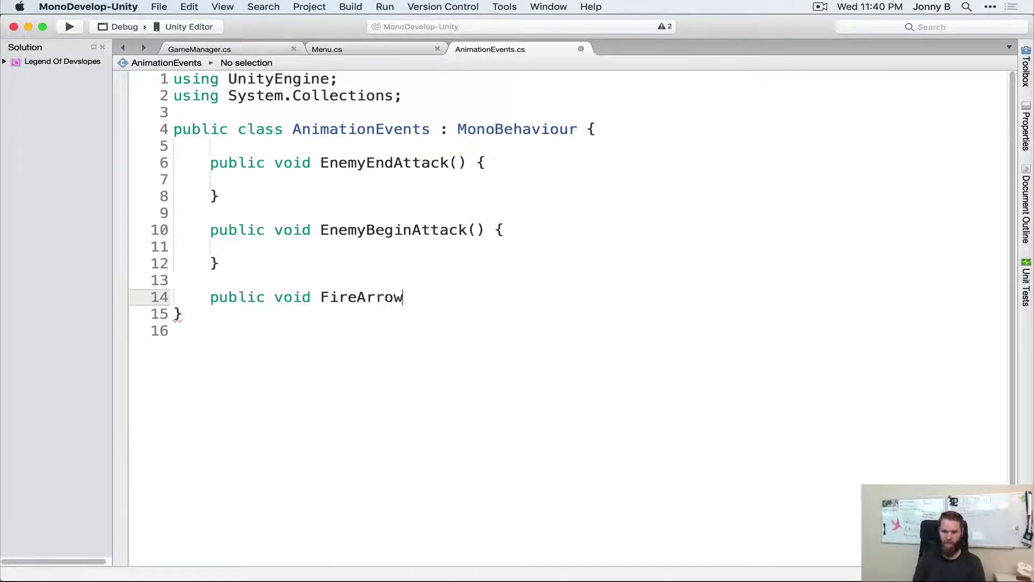
type("() {")
key("Return")
key("Down")
- Add an empty public void BeginAttack() method below FireArrow
key("Return")
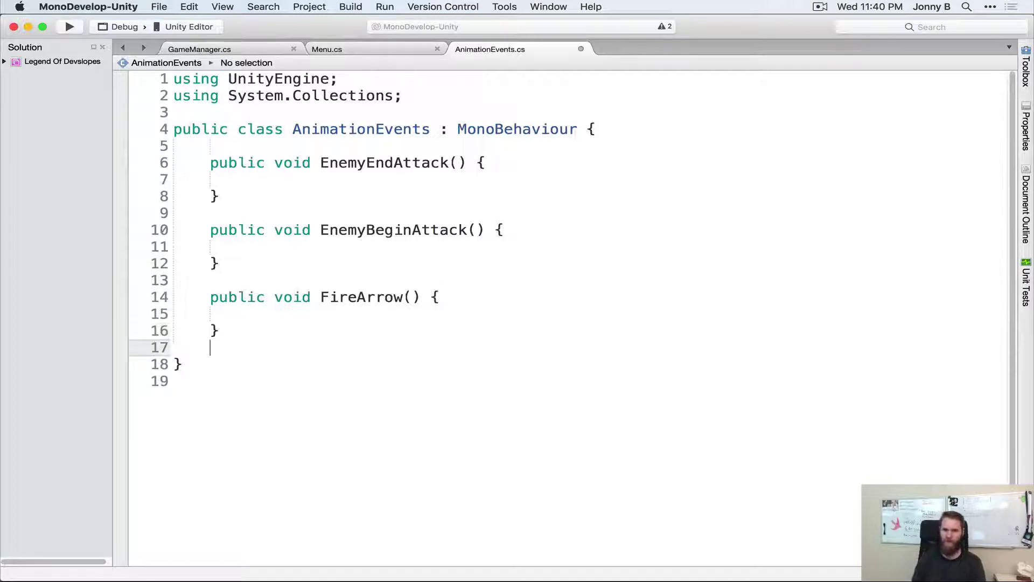
key("Return")
type("public ")
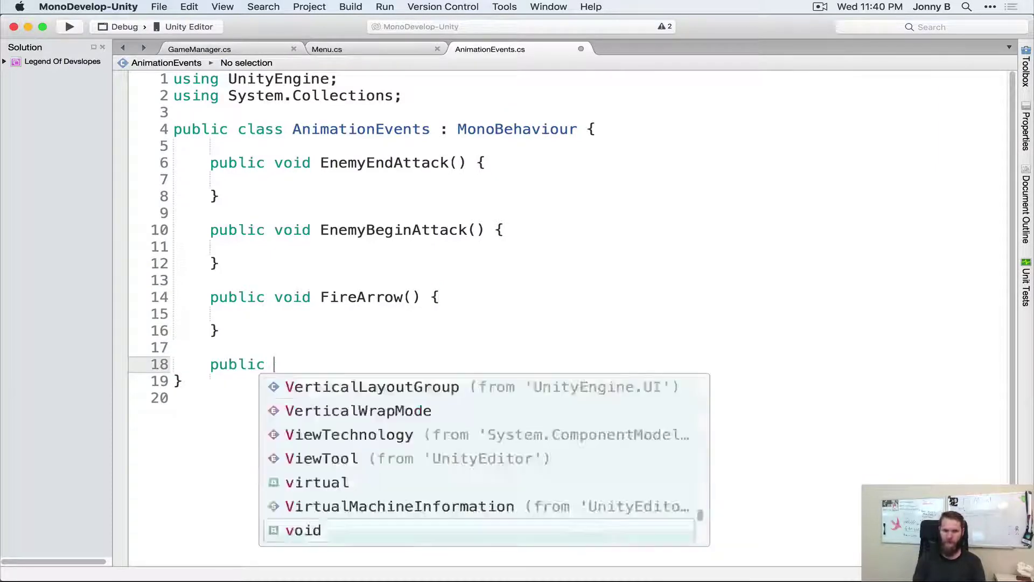
type("void BeginAt")
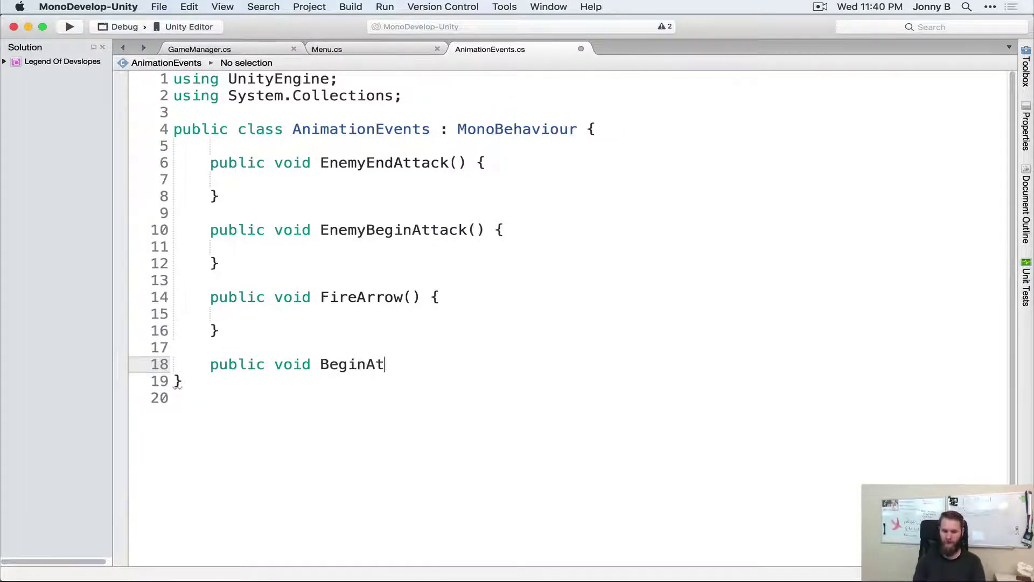
type("tack() {")
key("Return")
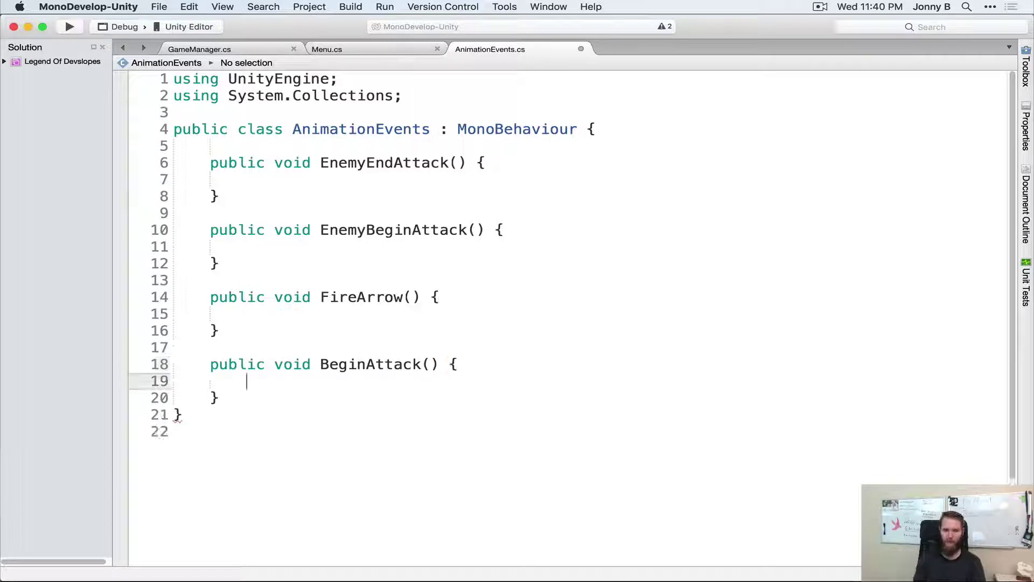
key("Down")
- Add an empty public void EndAttack() method below BeginAttack, at the end of the class
key("Return")
key("Return")
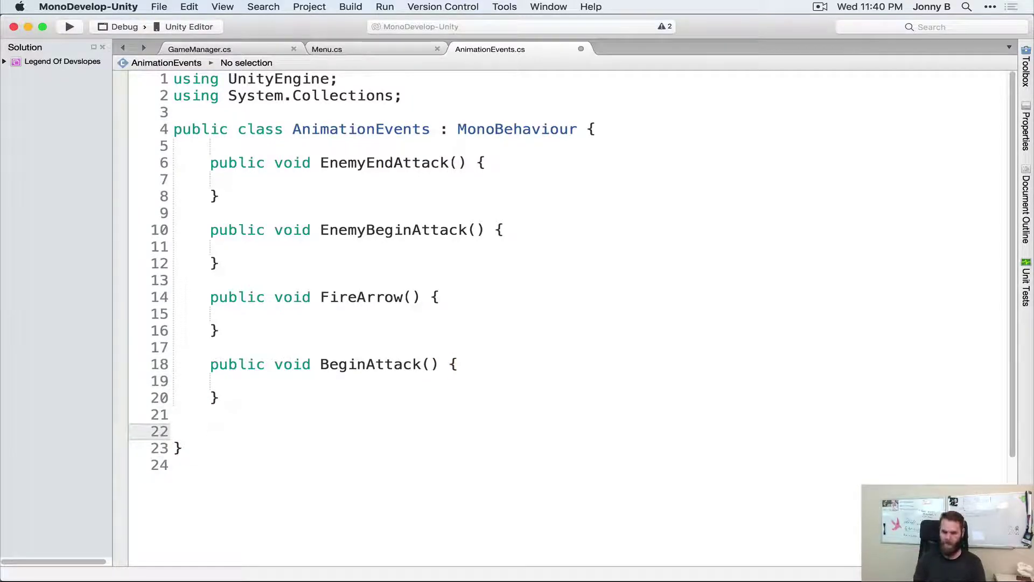
type("public void")
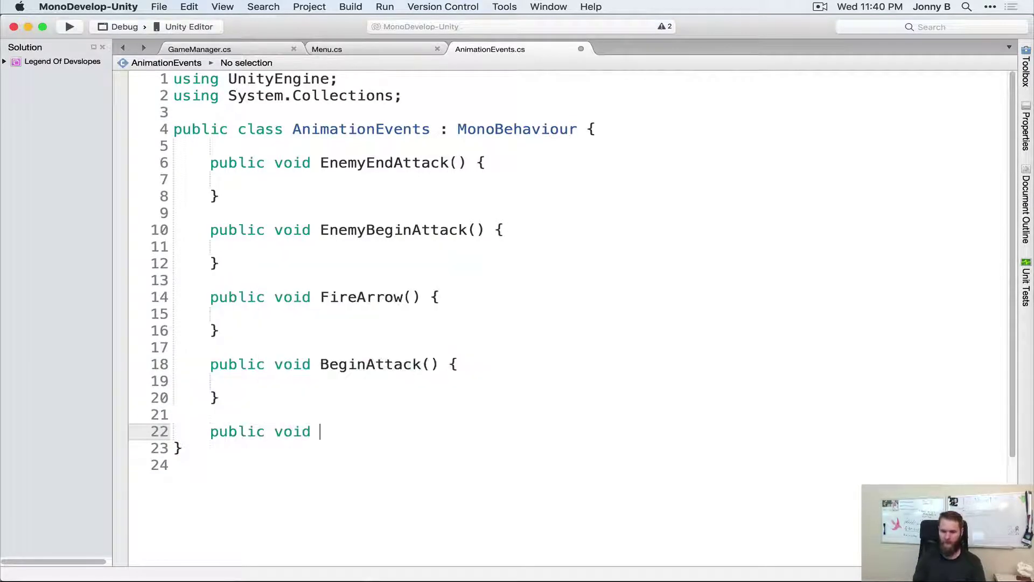
type(" EndAttac")
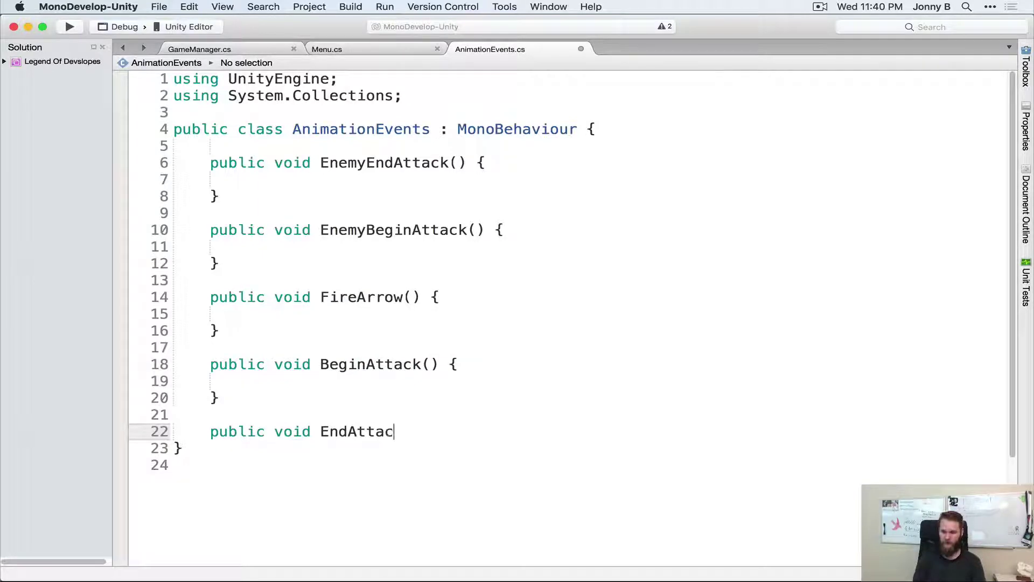
type("k() {")
key("Return")
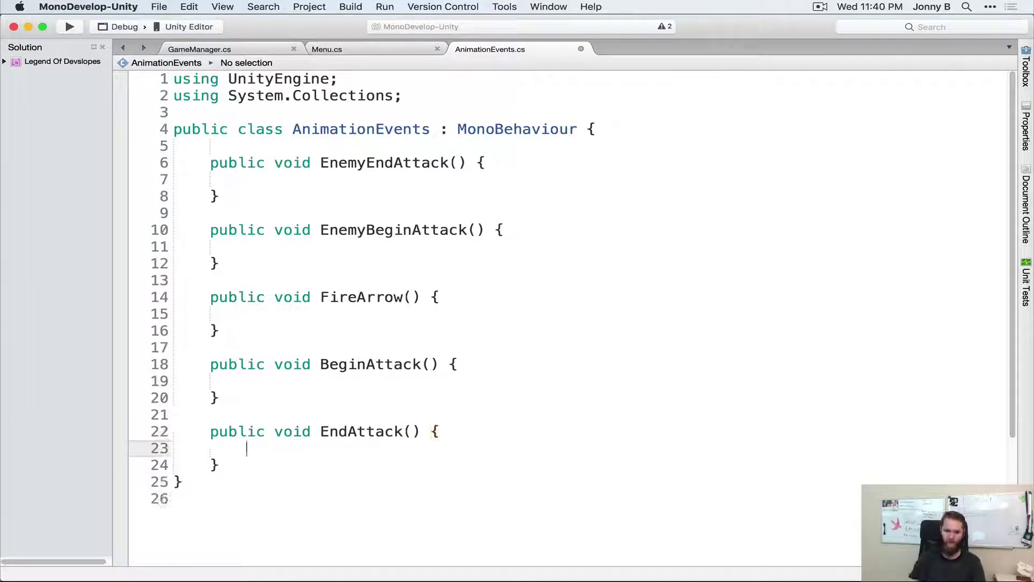
- Save the AnimationEvents script, switch to Unity and attach the Animation Events script to the Tanker
key("super+s")
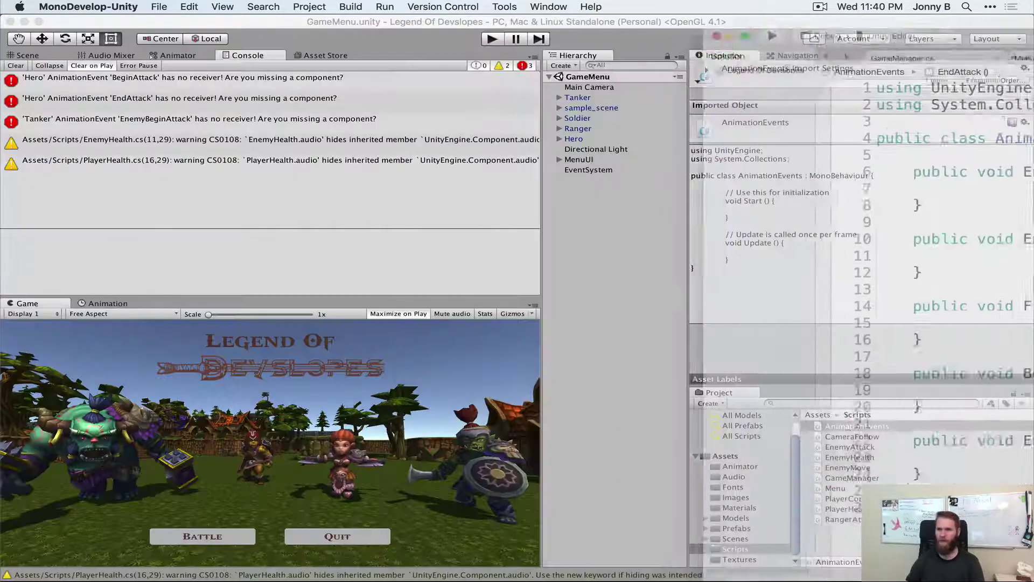
left_click(581, 98)
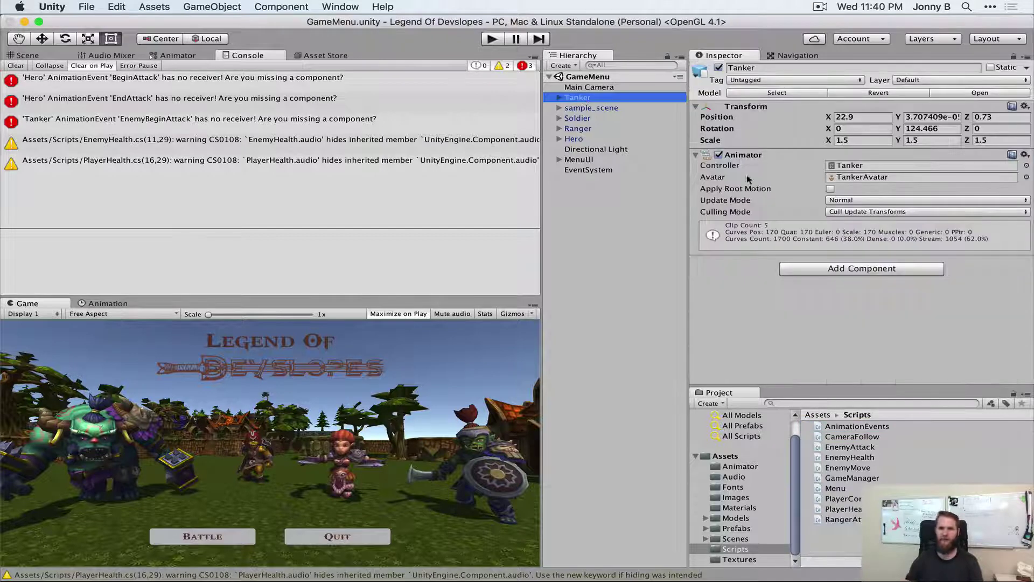
left_click(798, 271)
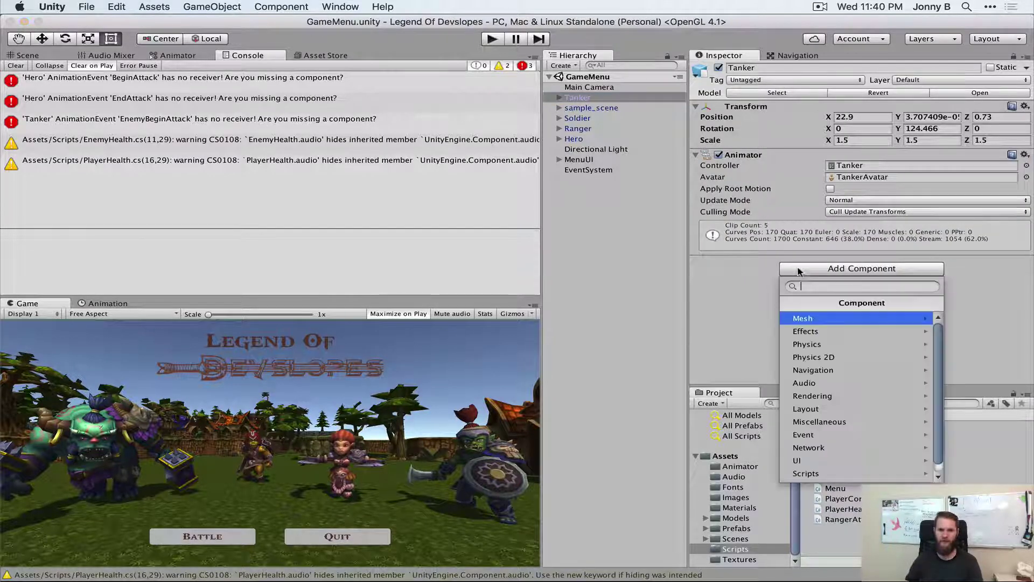
left_click(816, 472)
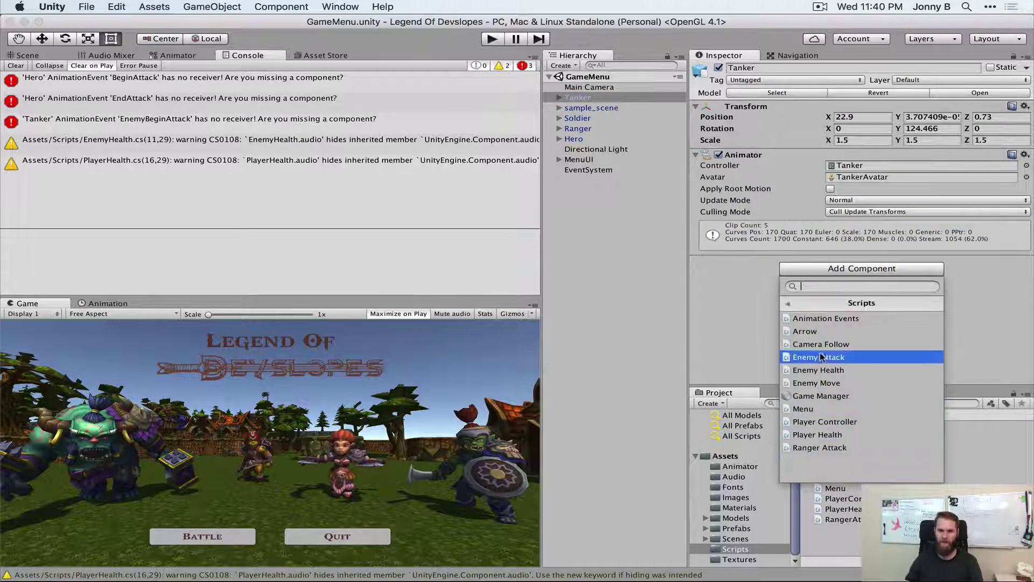
left_click(836, 319)
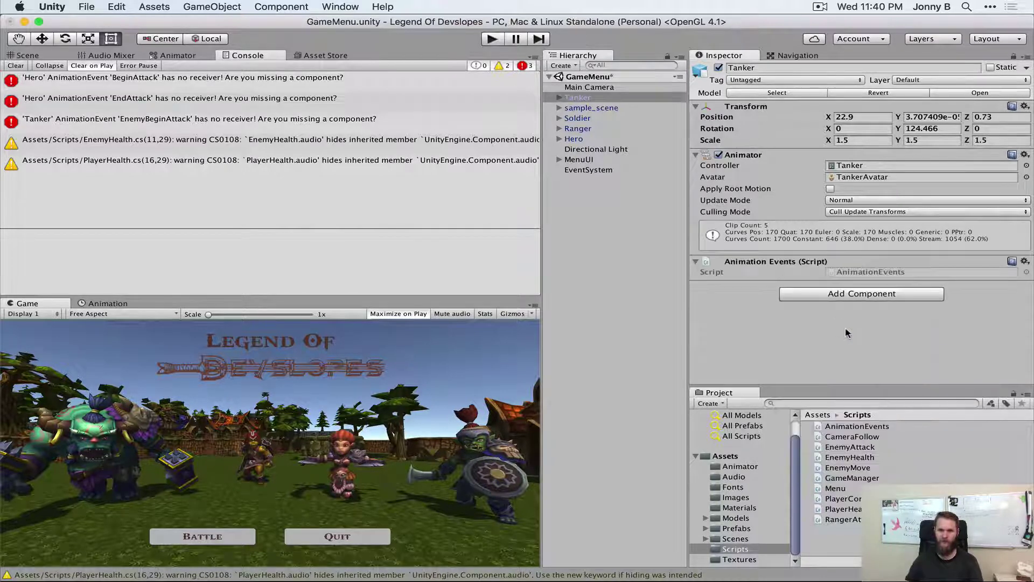
- Attach the Animation Events script to the Soldier
left_click(585, 119)
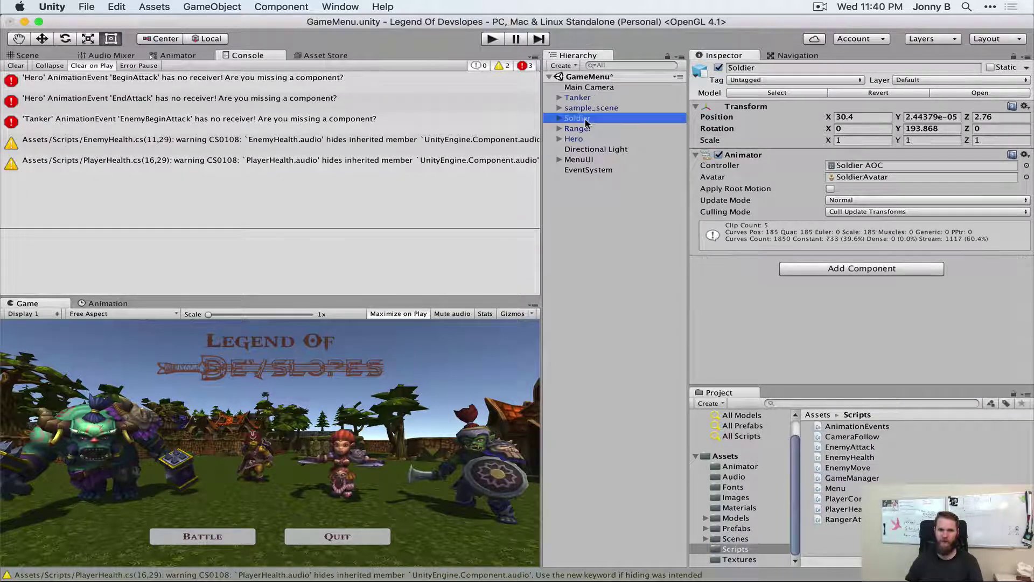
left_click(812, 272)
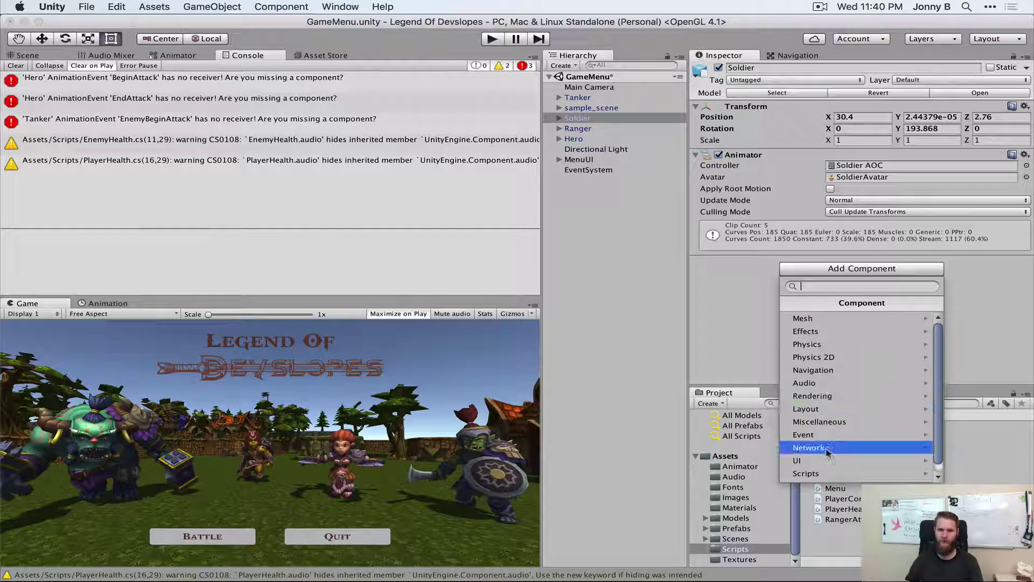
left_click(808, 473)
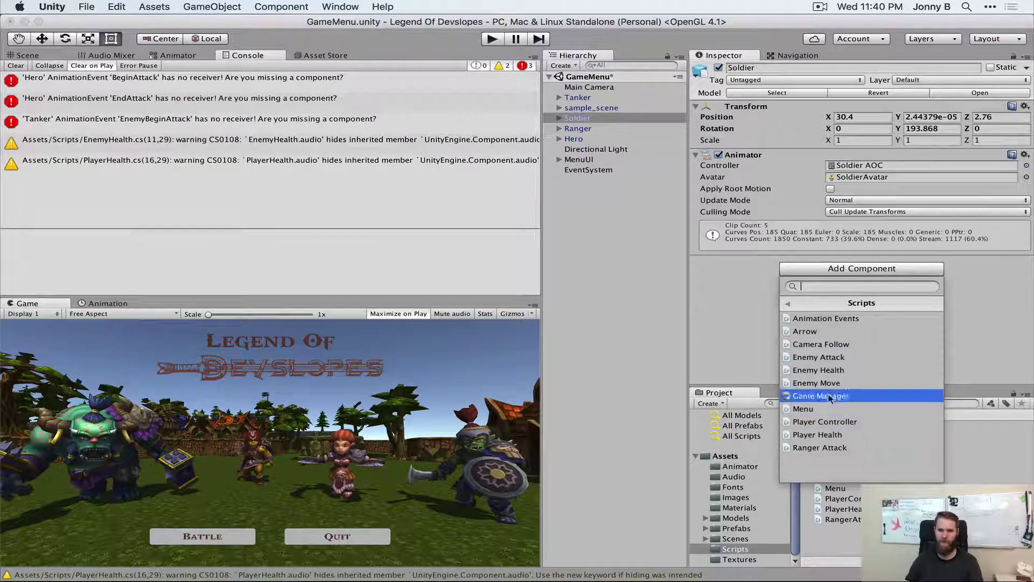
left_click(823, 318)
- Attach the Animation Events script to the Ranger
left_click(576, 129)
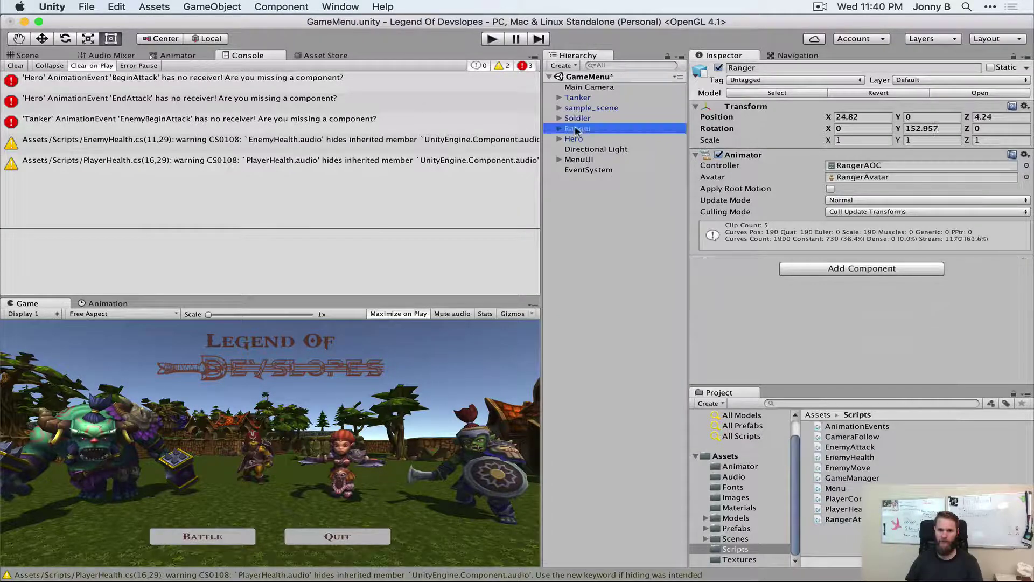
left_click(818, 270)
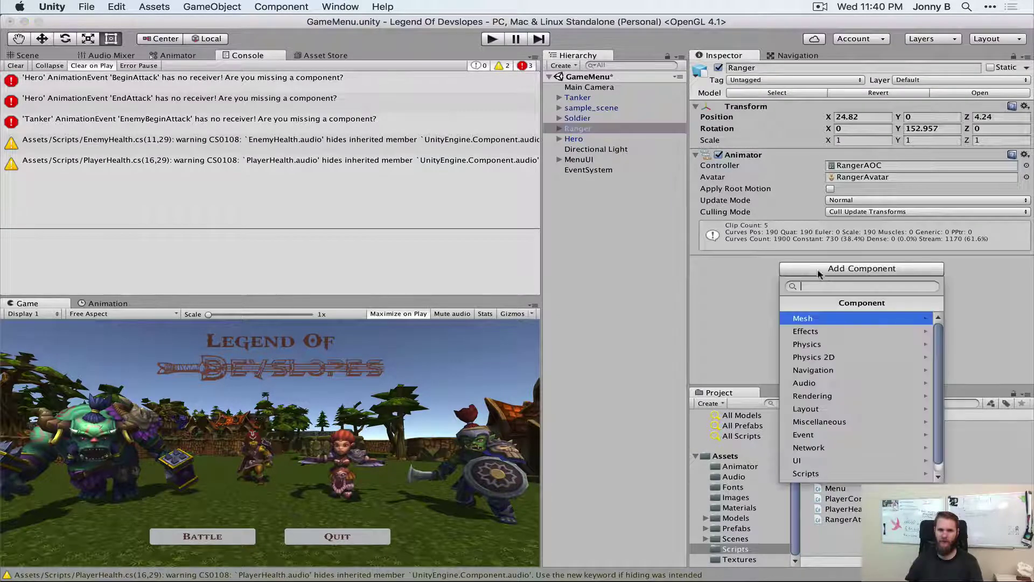
left_click(807, 473)
left_click(817, 322)
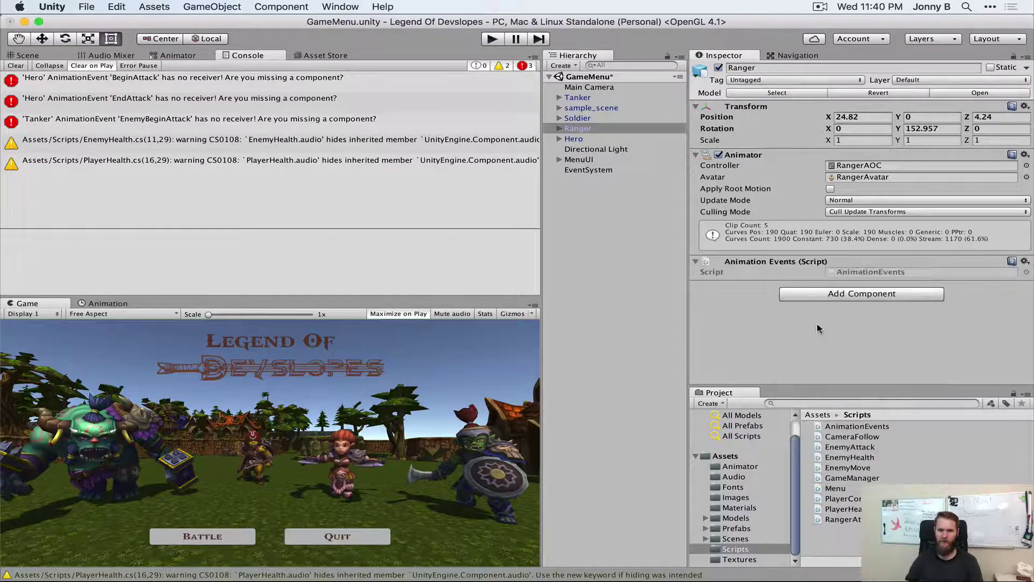
- Attach the Animation Events script to the Hero
left_click(575, 141)
left_click(790, 269)
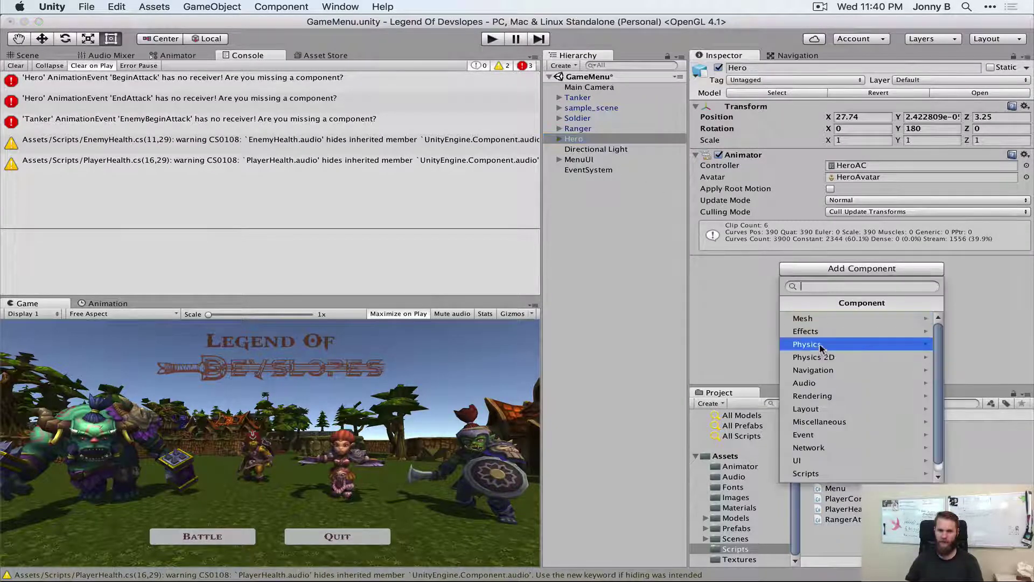
left_click(819, 473)
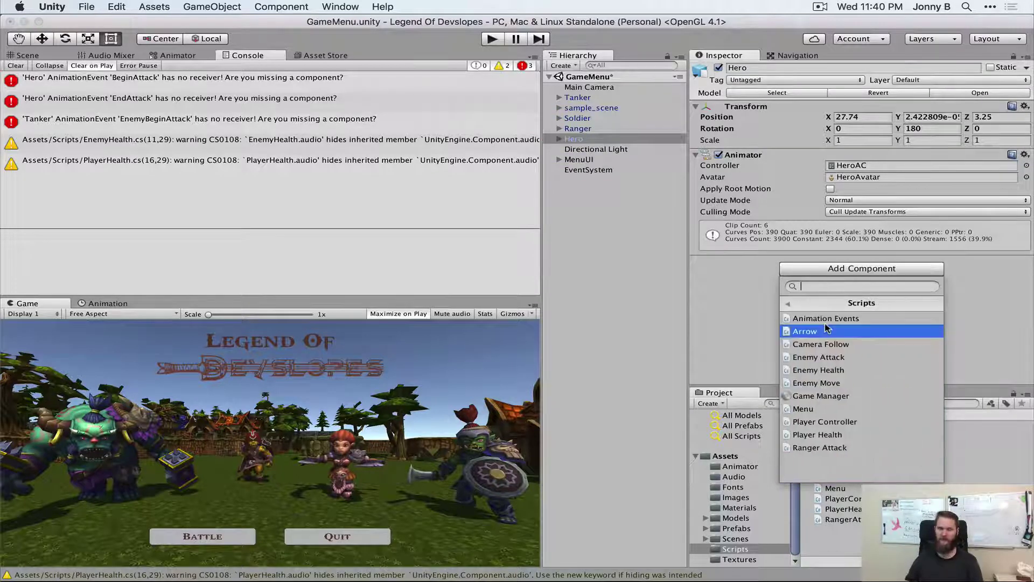
left_click(830, 320)
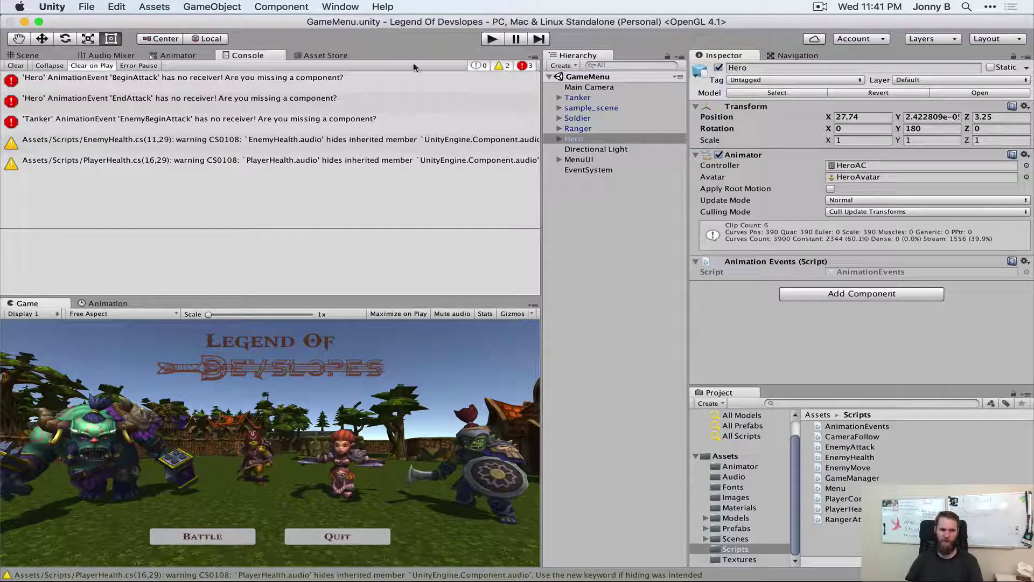
- Play the game from the GameMenu scene to check the console for animation event errors, and stop it
left_click(492, 39)
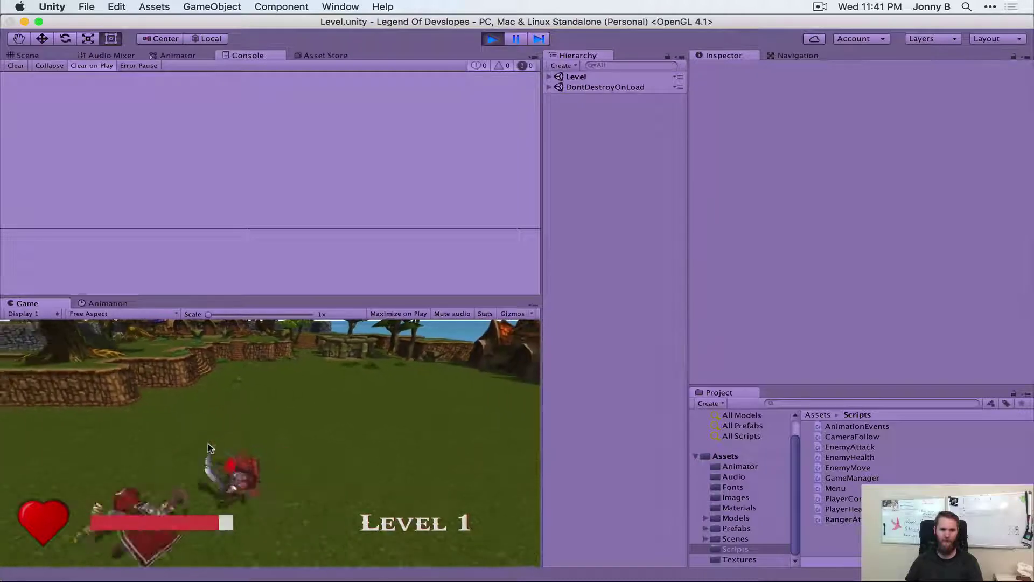
left_click(492, 39)
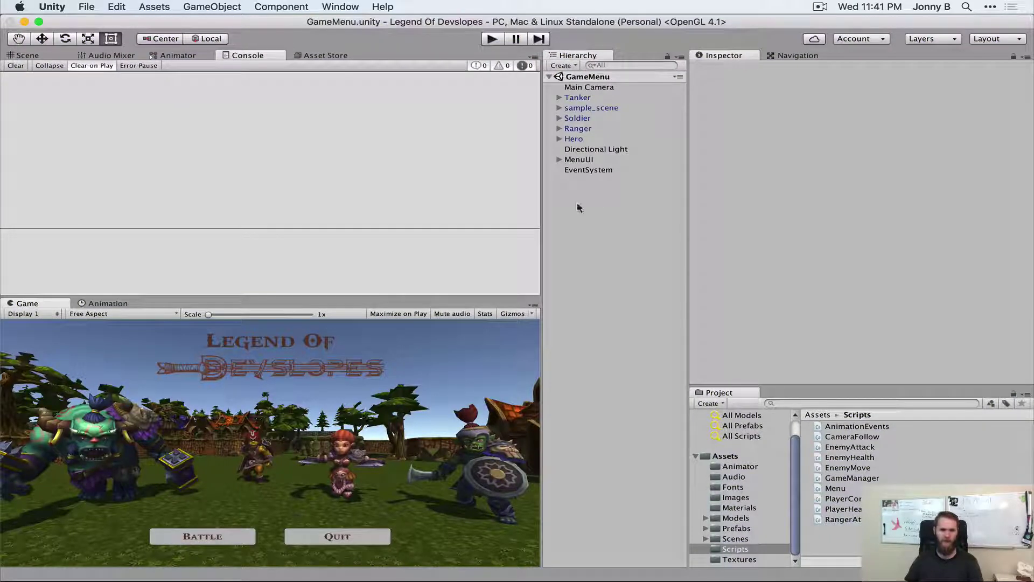
- Add an Audio Source component to the Main Camera of the GameMenu scene
left_click(588, 88)
scroll(835, 372, "down", 1)
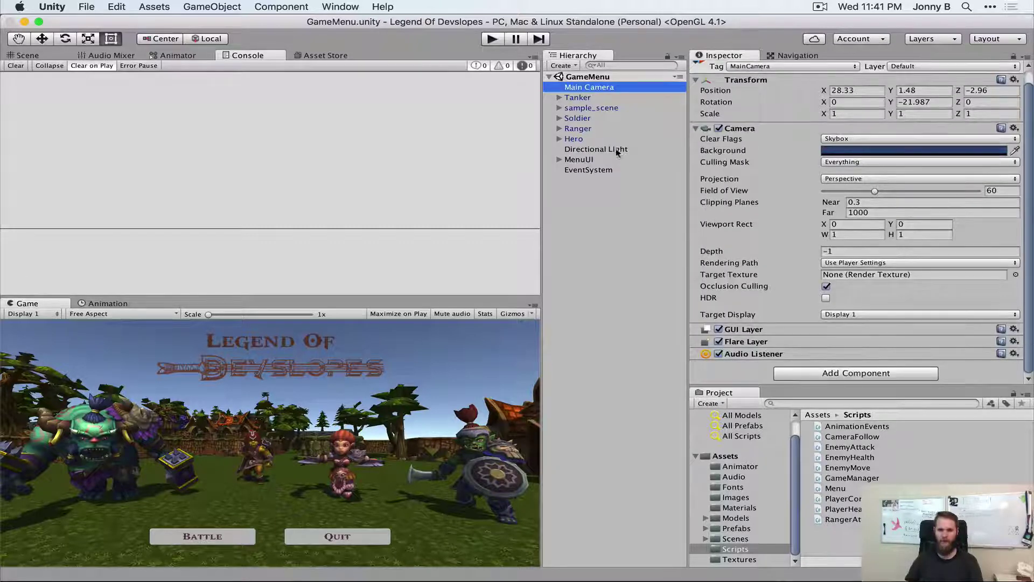
left_click(823, 372)
type("audios")
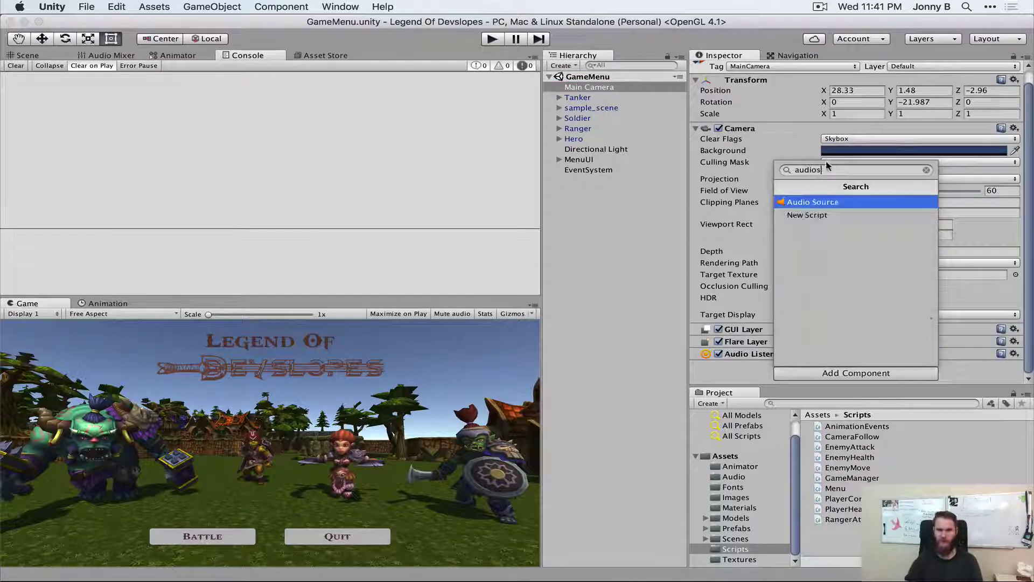
key("Return")
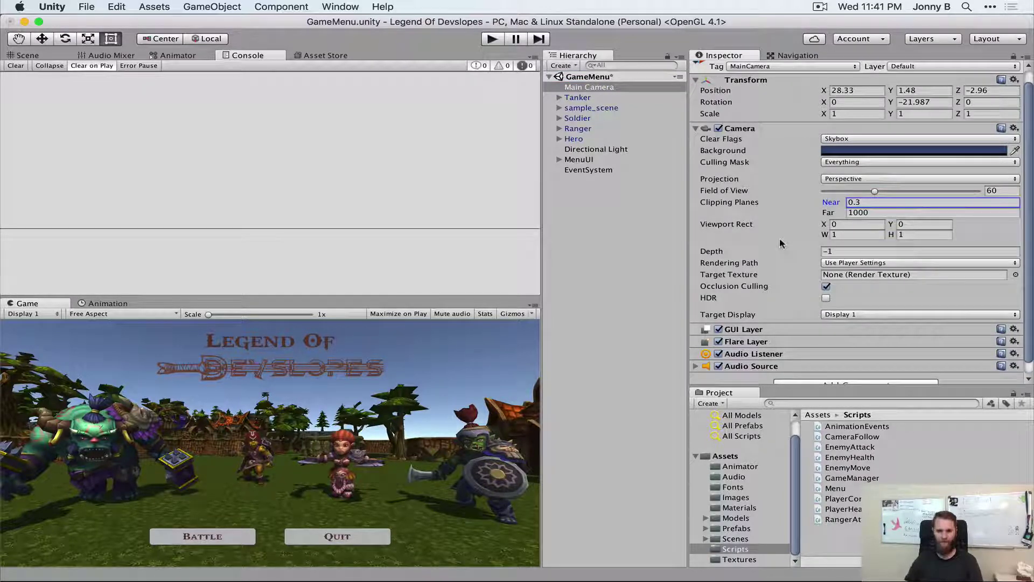
key("super+z")
left_click(830, 372)
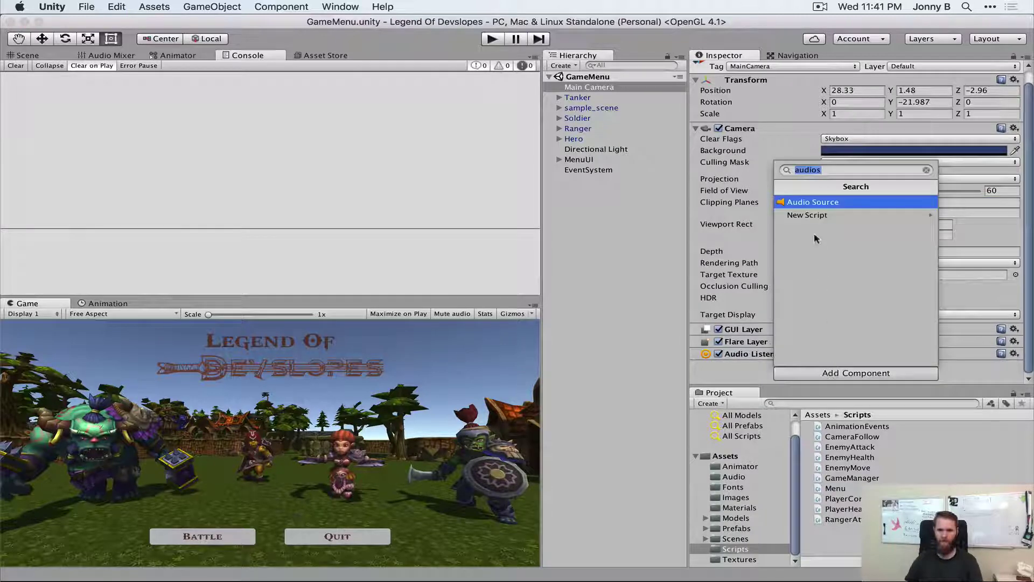
key("Return")
scroll(822, 317, "down", 1)
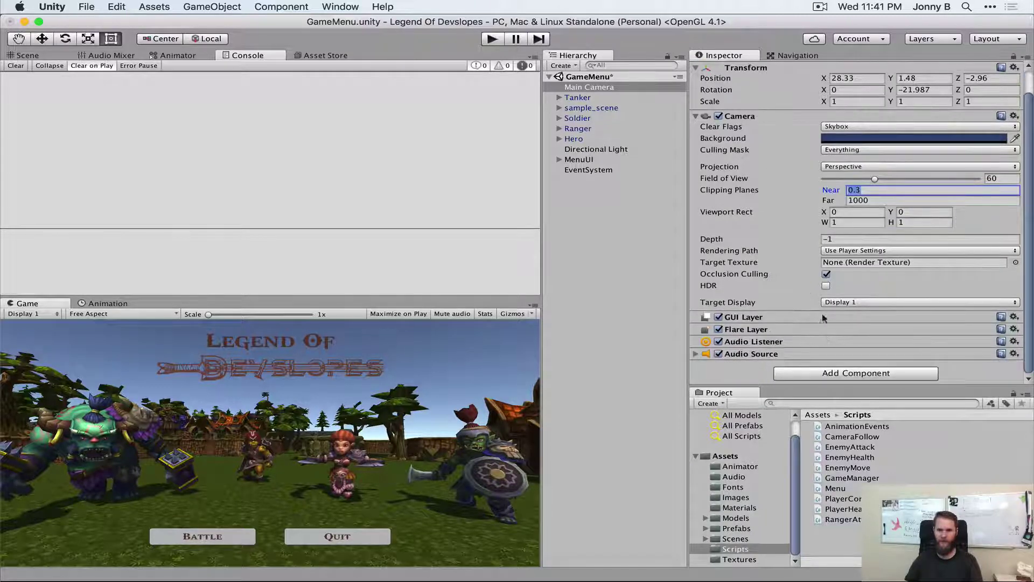
- Assign the themeMusic clip as the AudioClip of the Main Camera's Audio Source
left_click(706, 356)
scroll(799, 340, "down", 5)
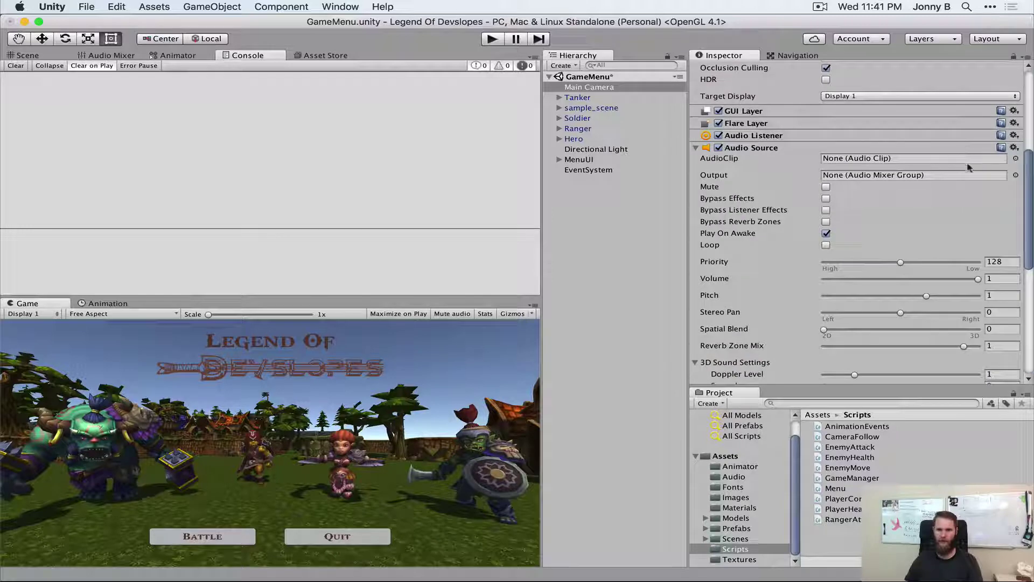
left_click(1015, 159)
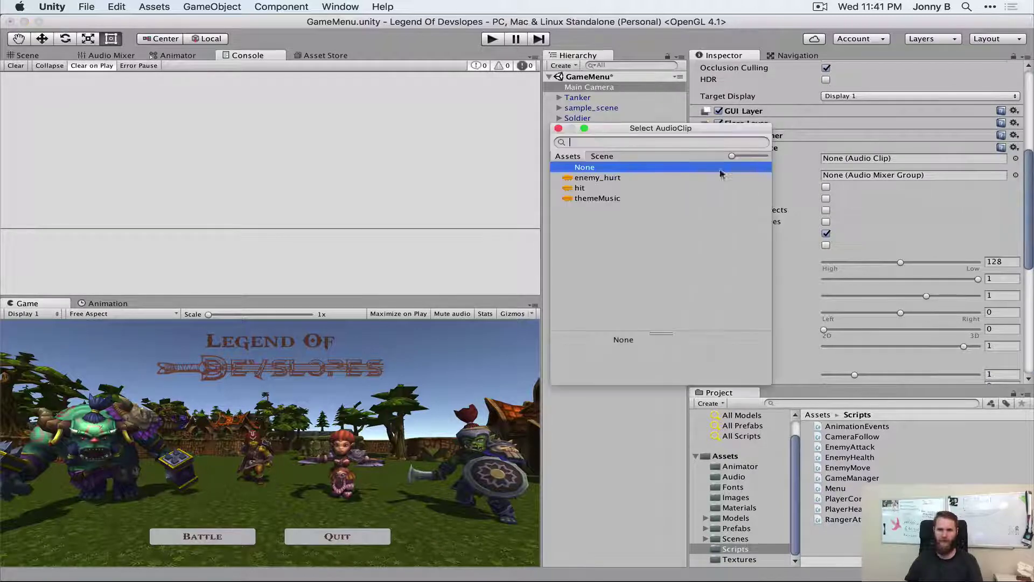
left_click(597, 199)
double_click(611, 199)
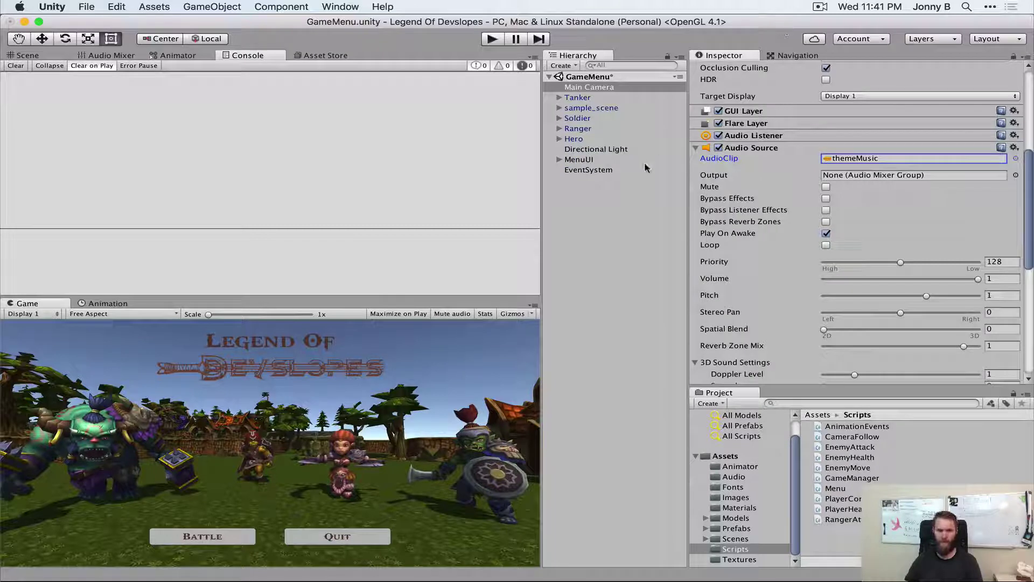
- Play the game to test the menu music, start the level with Battle, and stop the game
left_click(491, 38)
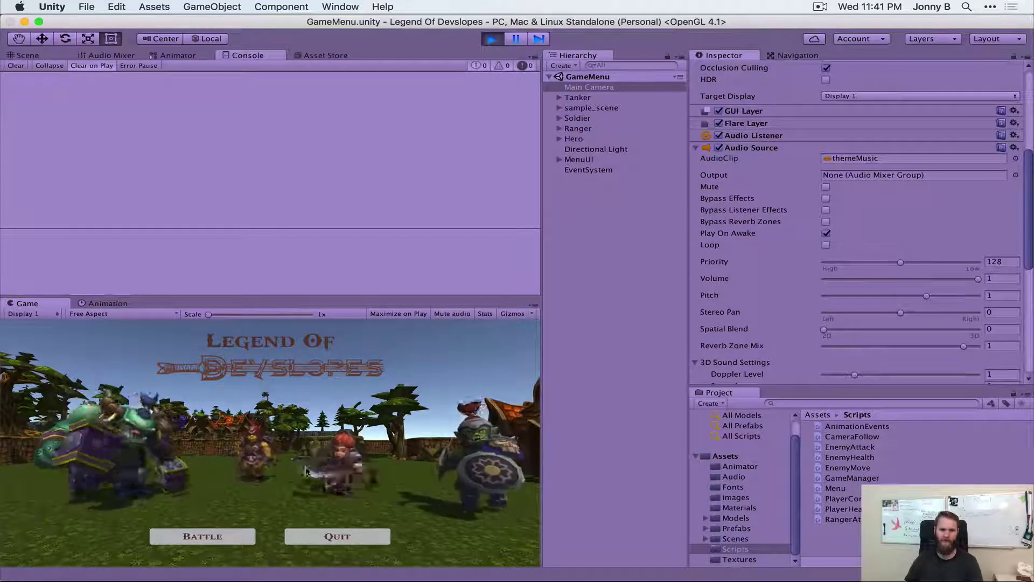
left_click(238, 537)
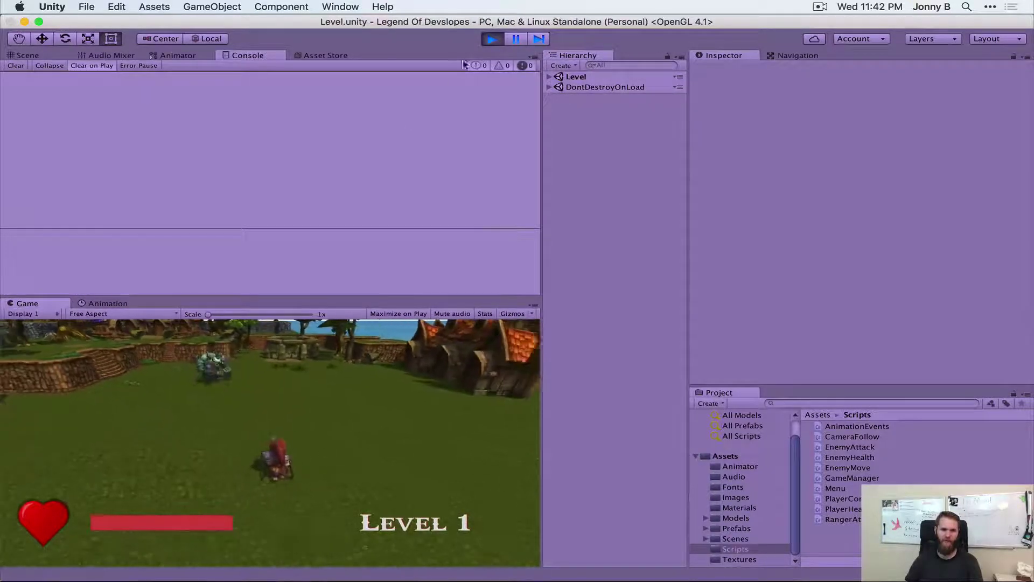
left_click(492, 41)
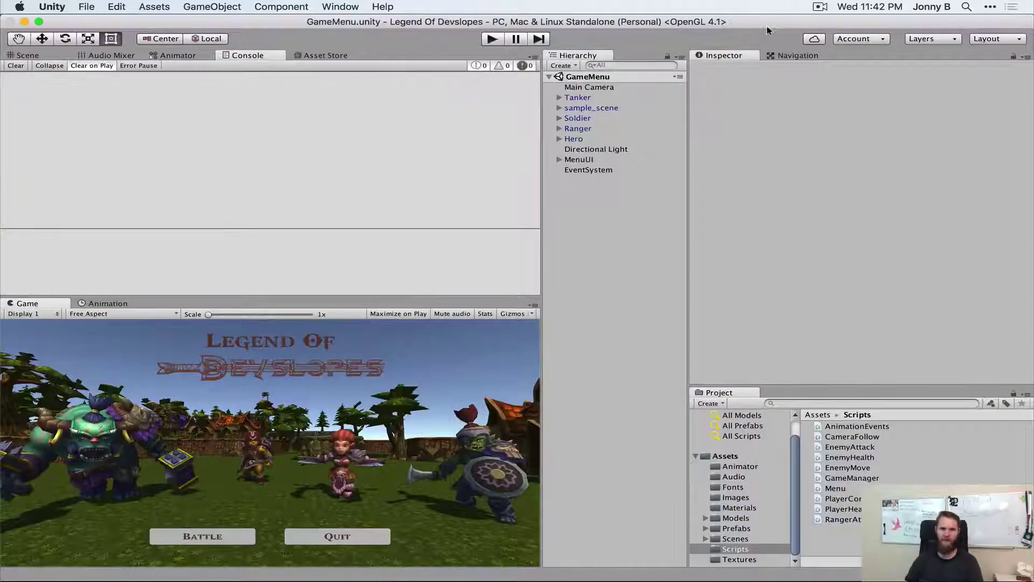